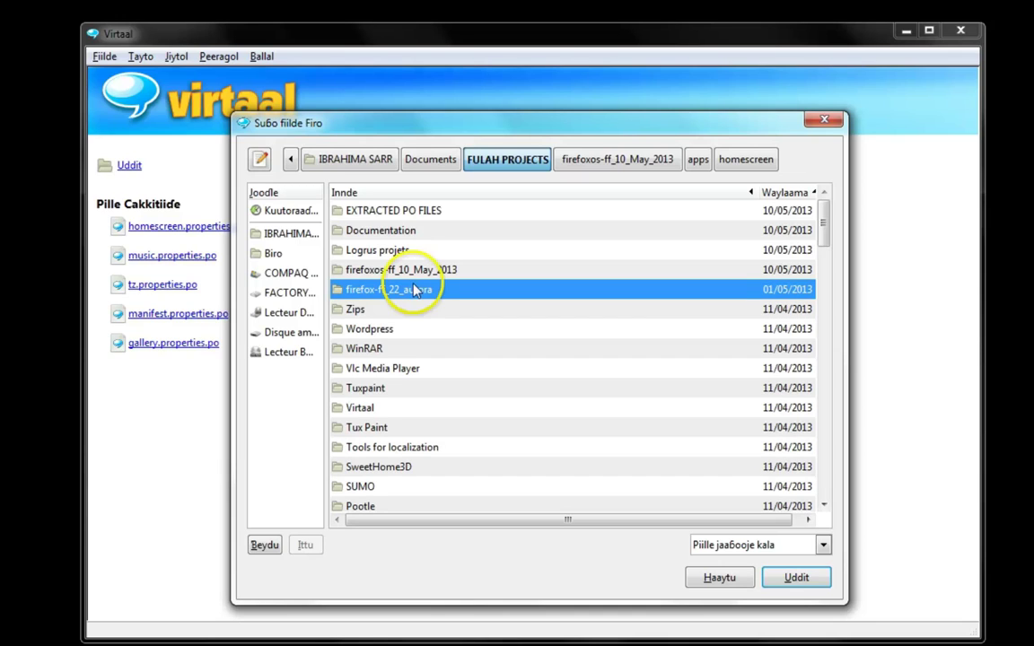
Step: Open browser.properties.po from the apps/browser folder of firefoxos-ff_10_May_2013 and maximize the window
double_click(415, 270)
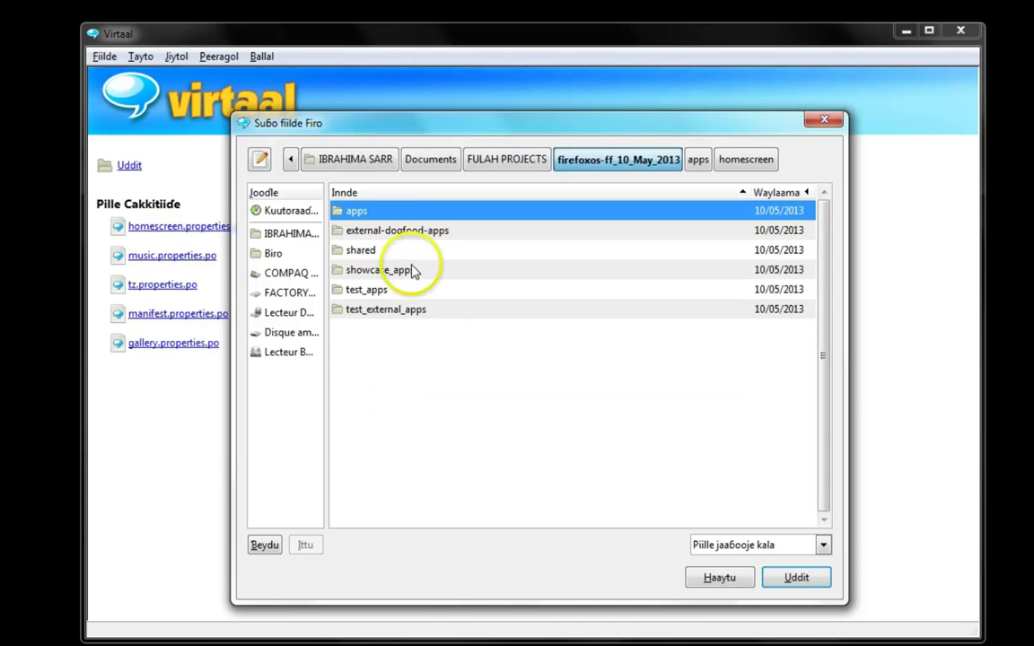
double_click(355, 210)
double_click(379, 235)
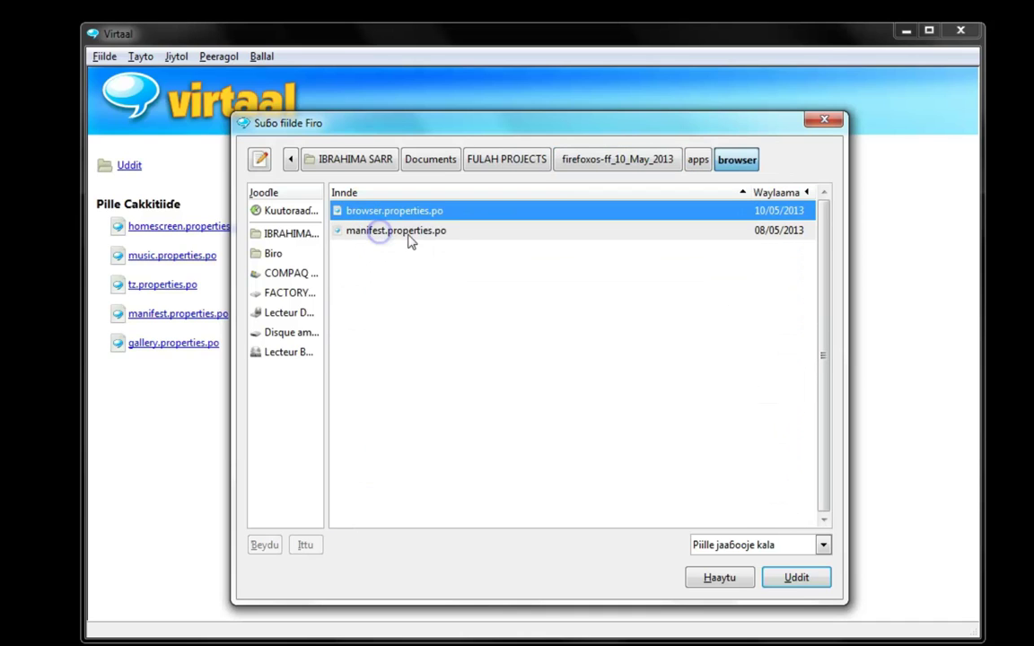
double_click(404, 215)
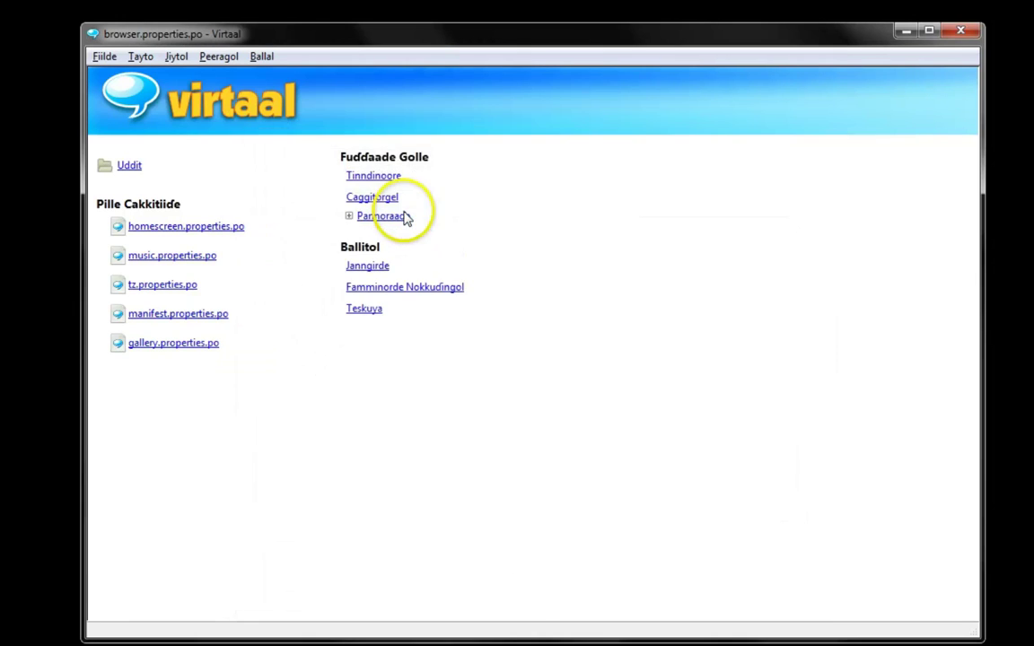
left_click(929, 34)
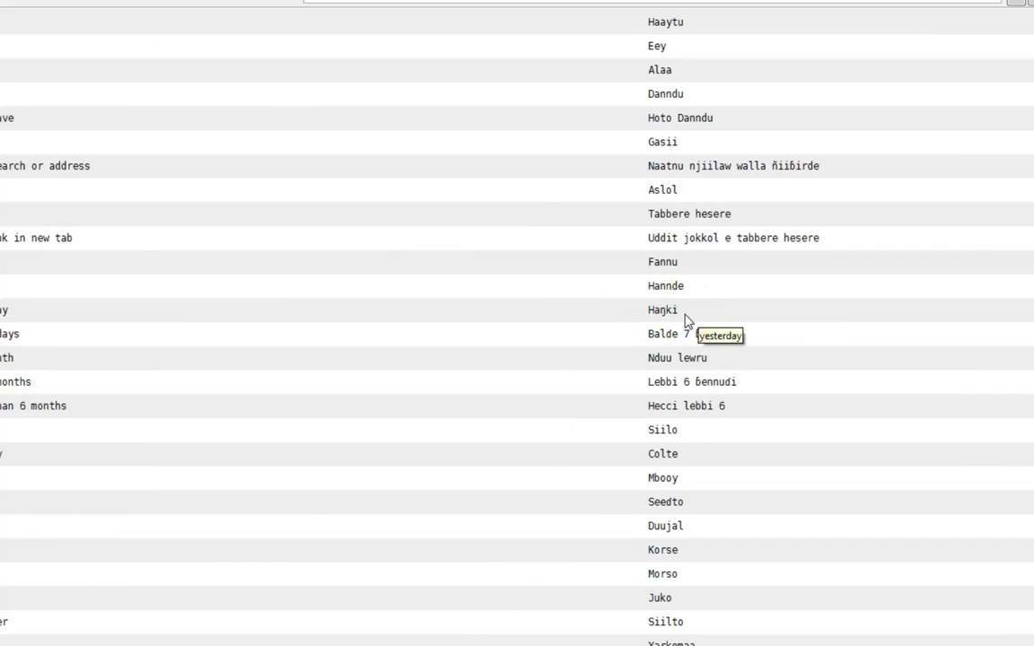
Step: Open the "Support" string of the About Page for editing and select its translation "Wallitorde"
scroll(685, 318, "down", 13)
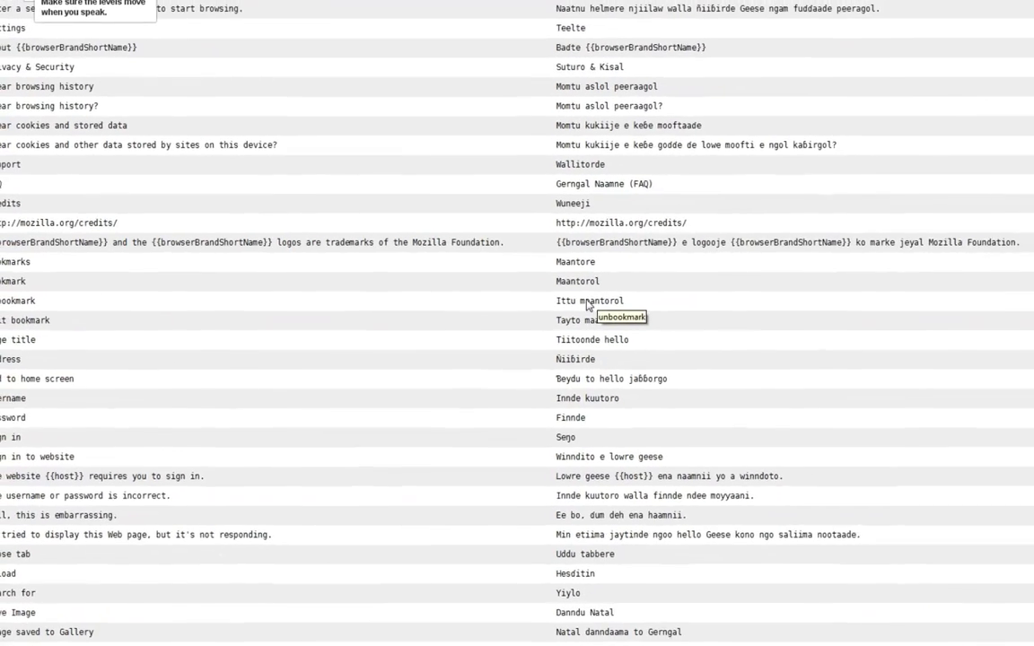
left_click(723, 177)
left_click(538, 172)
left_click(273, 325)
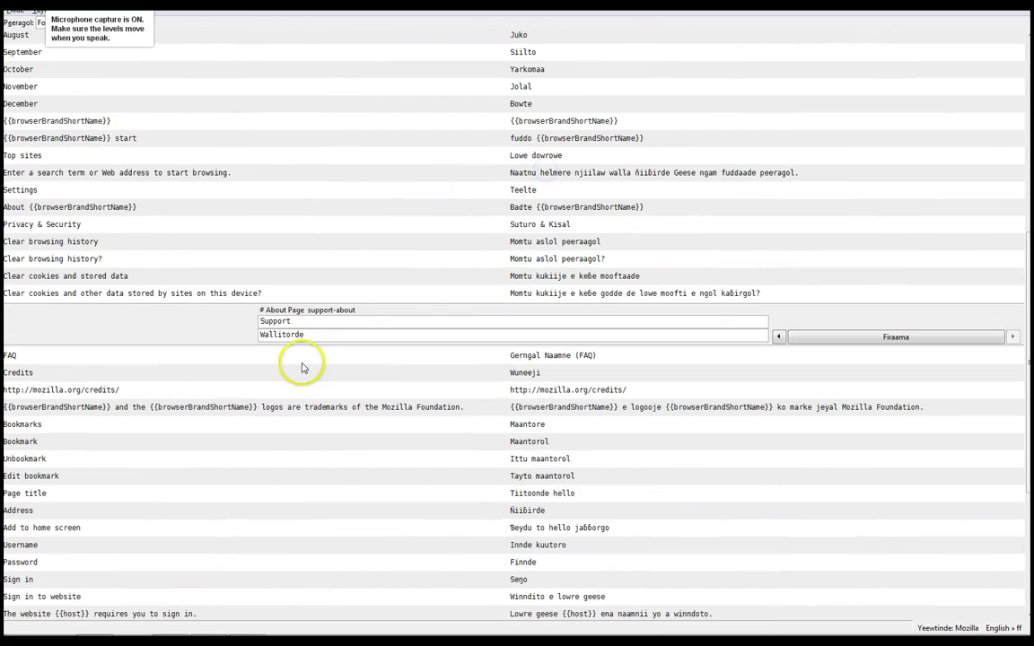
key("Tab")
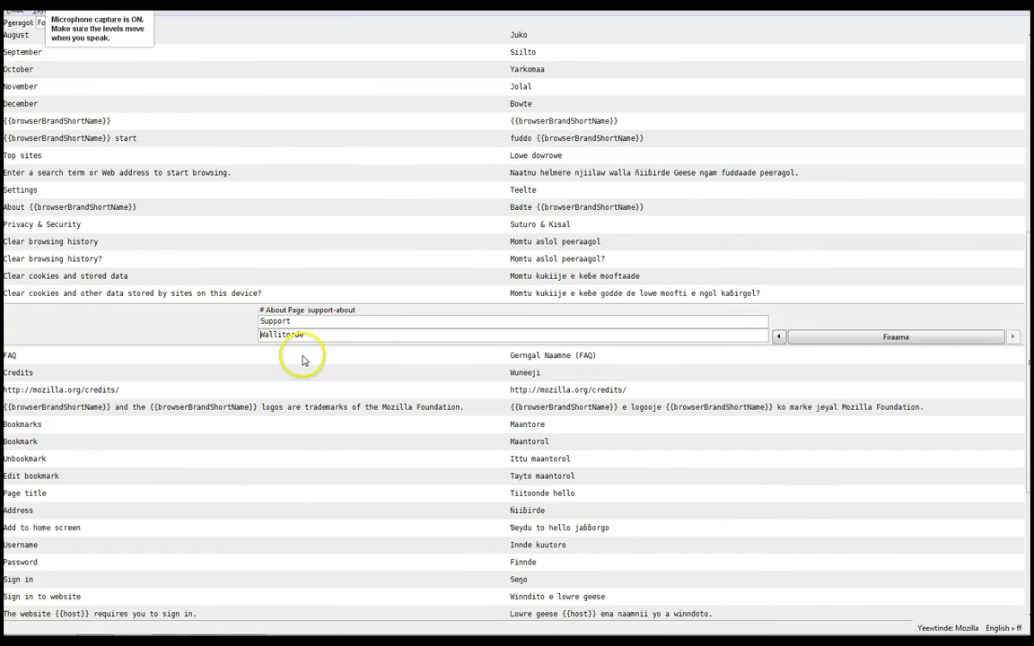
left_click_drag(311, 337, 233, 339)
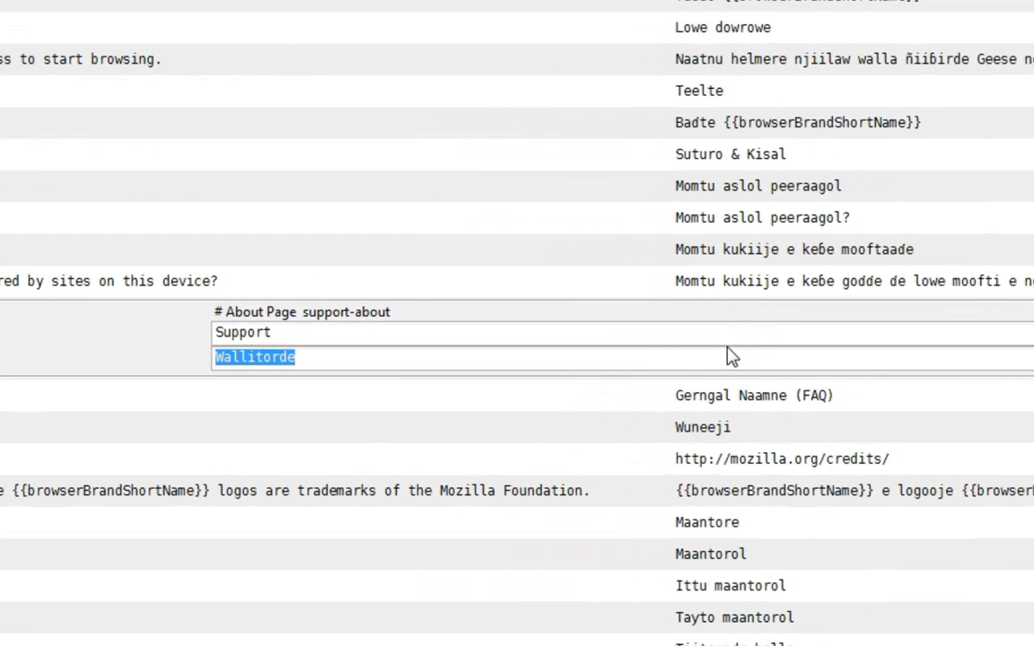
Step: Look through the other translated strings above and below the "Support" entry
scroll(729, 357, "down", 5)
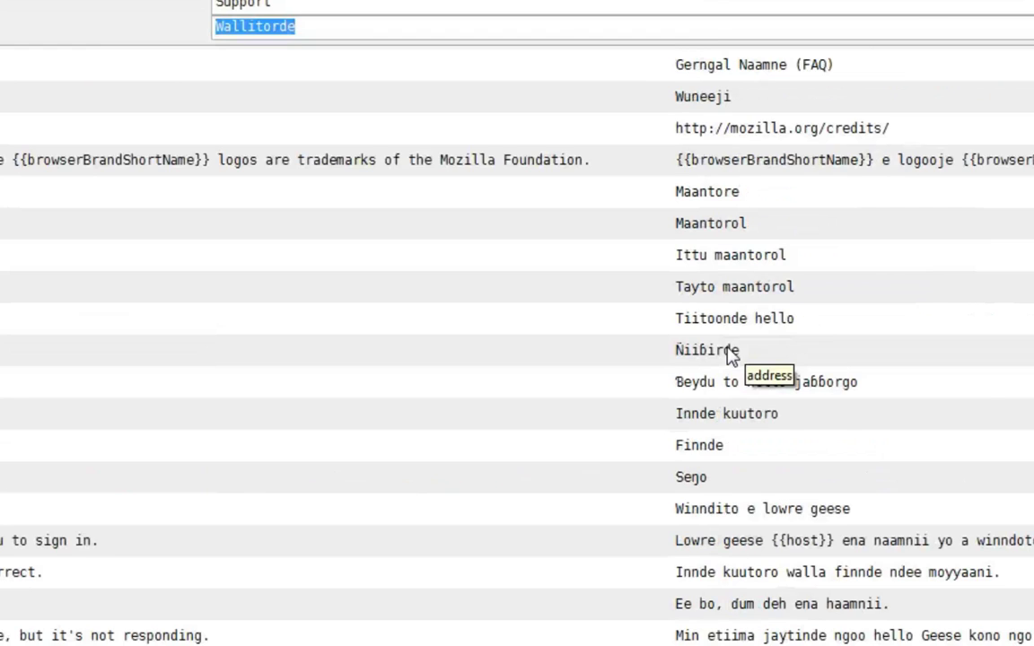
scroll(729, 357, "up", 5)
scroll(729, 357, "down", 5)
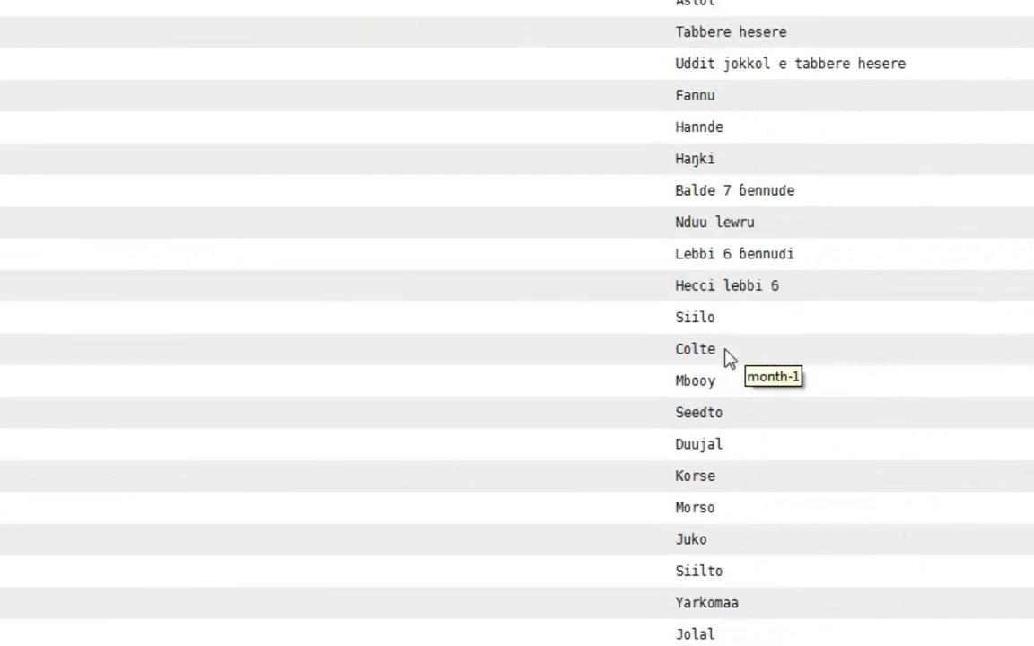
left_click(692, 225)
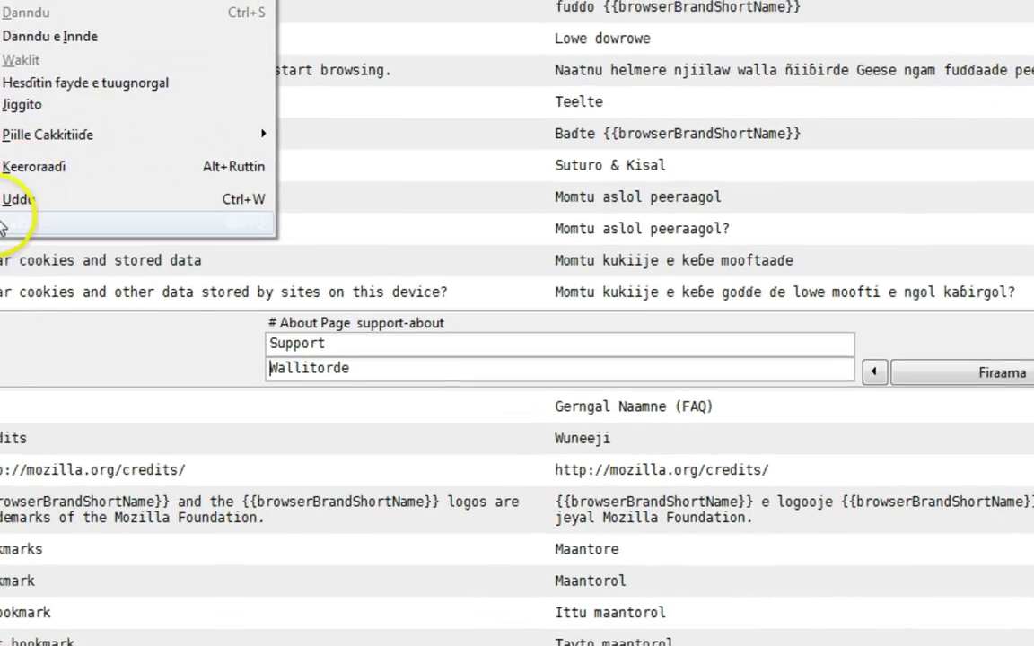
Step: Close the translation file and Virtaal, and switch to the Mozilla translation site at mozilla.locamotion.org in Firefox
left_click(98, 171)
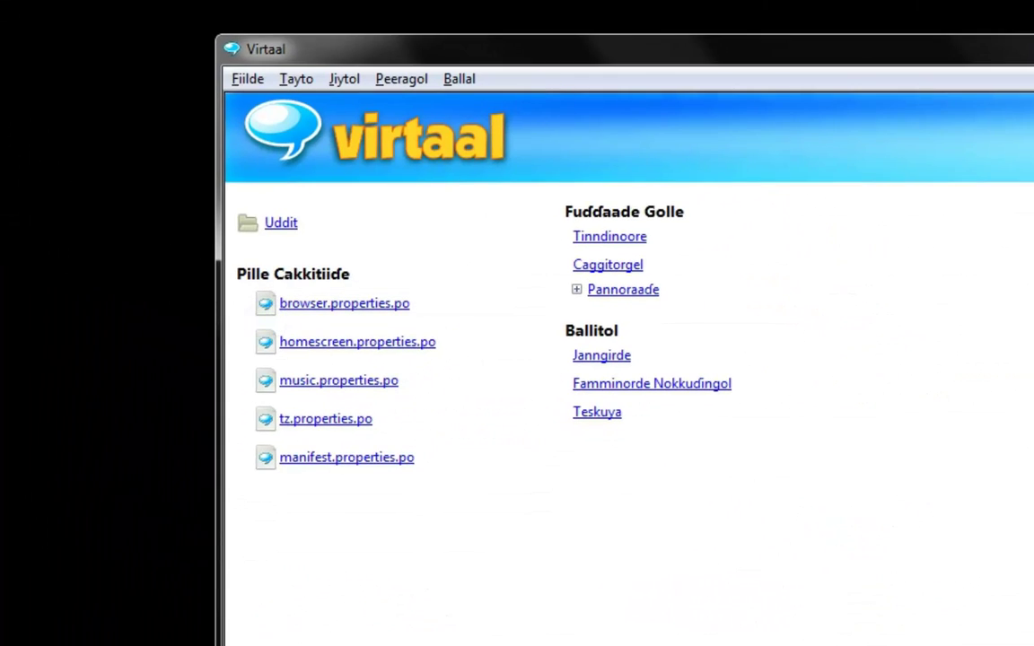
key("alt+F4")
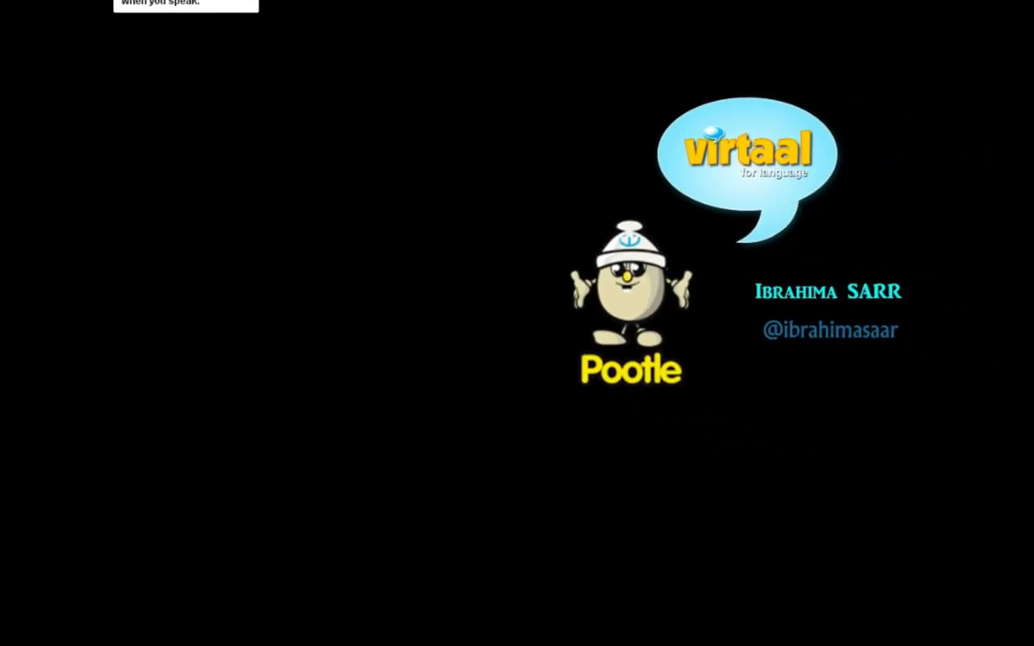
left_click(222, 574)
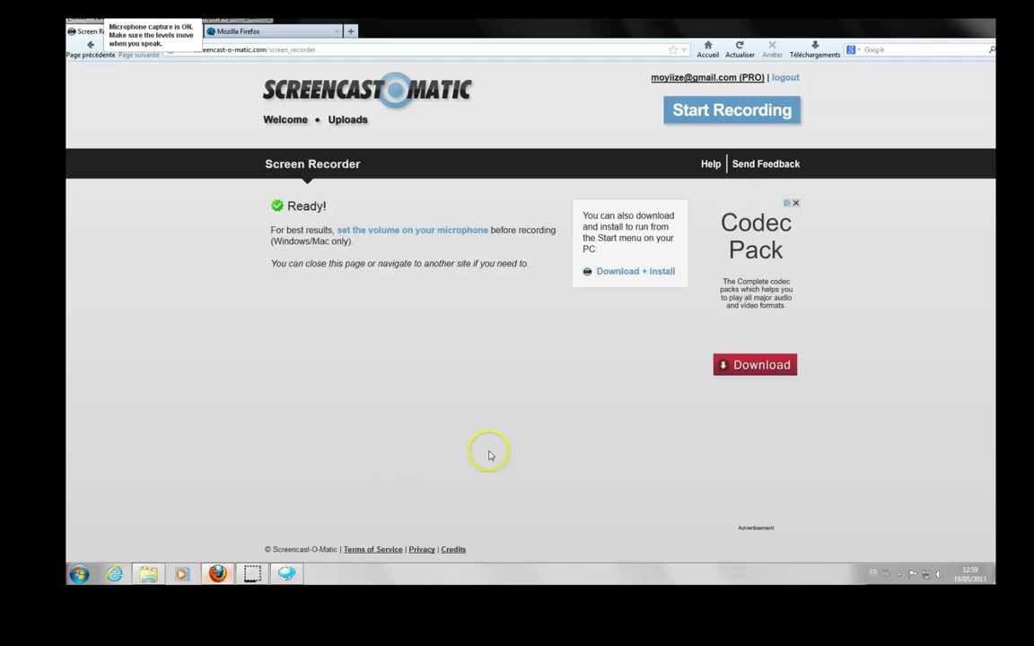
left_click(311, 34)
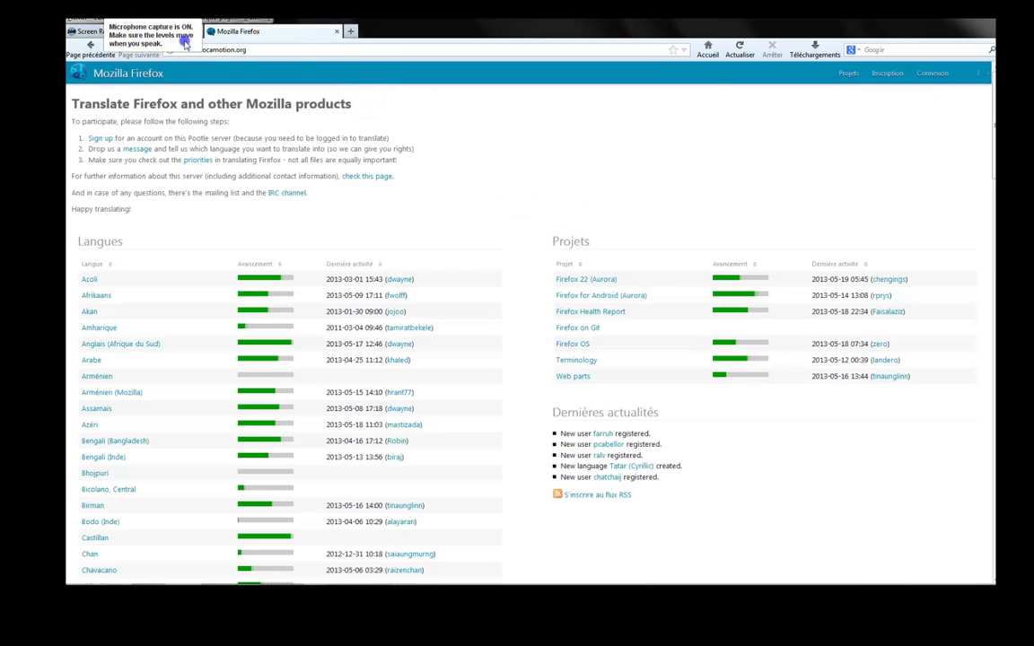
Step: View the Peul overview of the Firefox 22 (Aurora) project and return to the site's home page through the project list
left_click(90, 44)
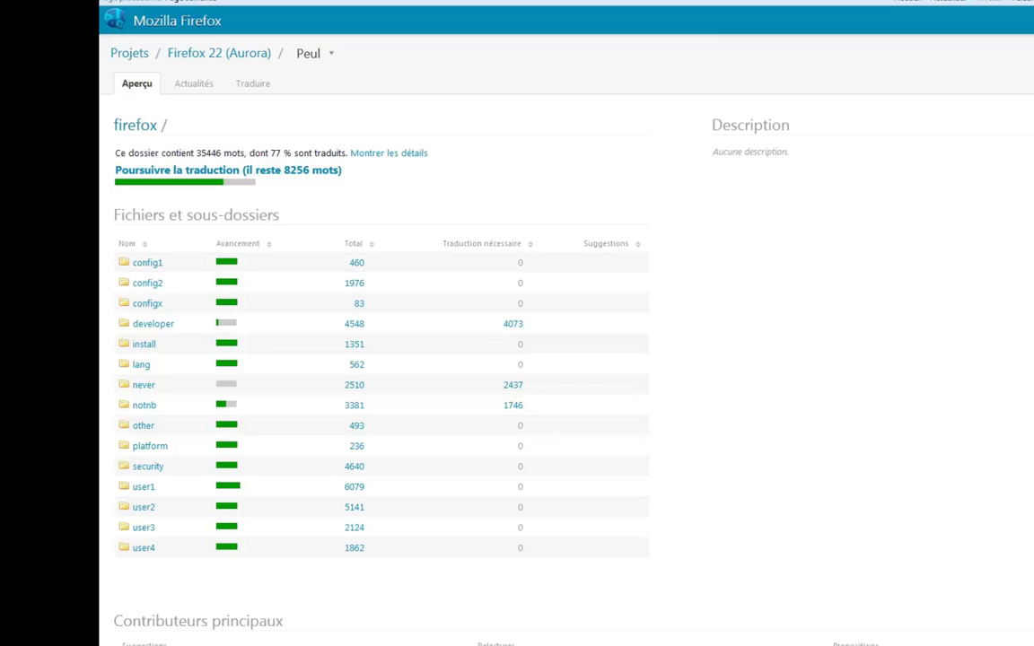
left_click(522, 243)
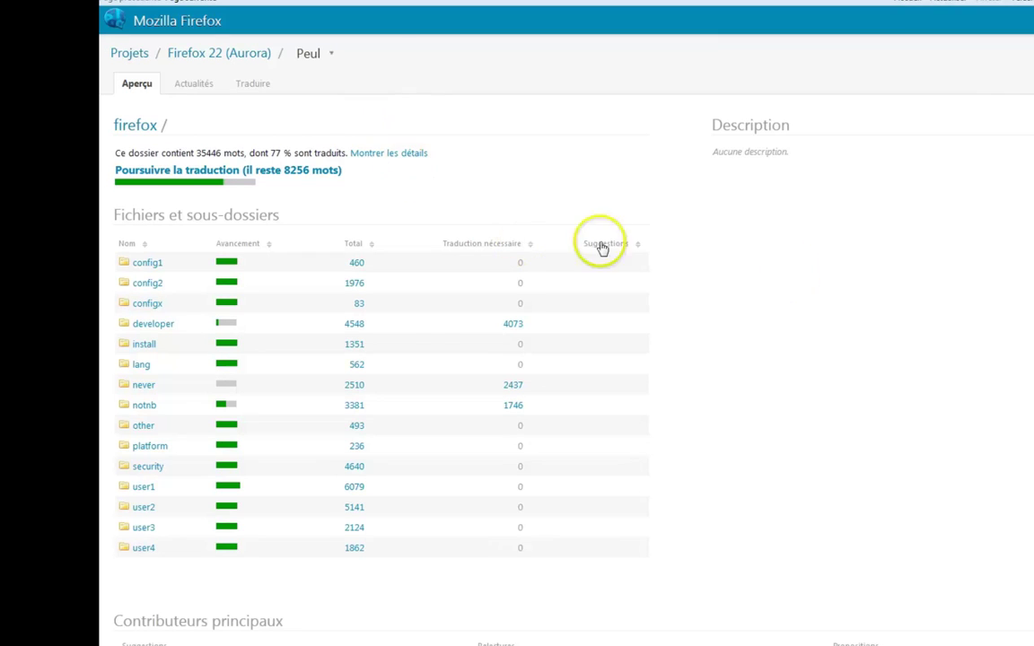
left_click(126, 52)
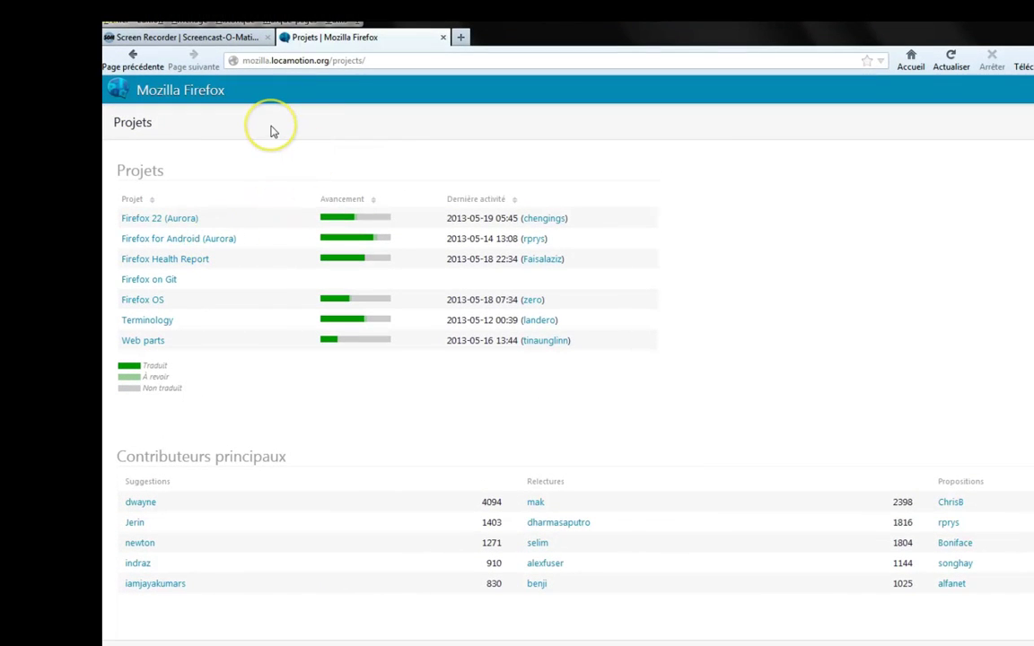
left_click(118, 95)
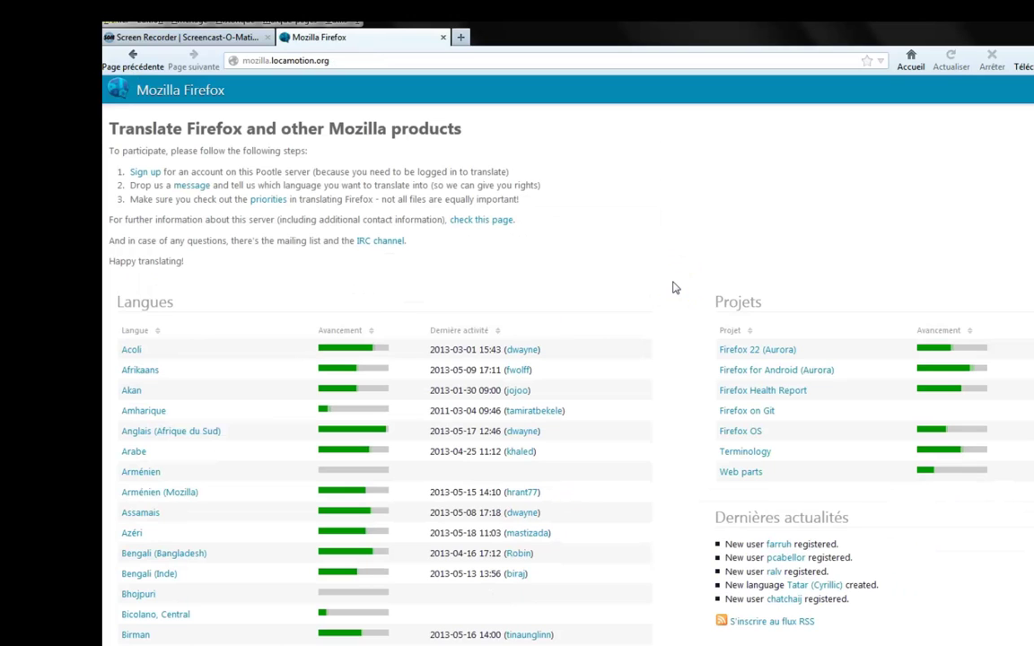
Step: Examine the full list of languages and the projects with their translation progress on the home page
scroll(780, 279, "down", 5)
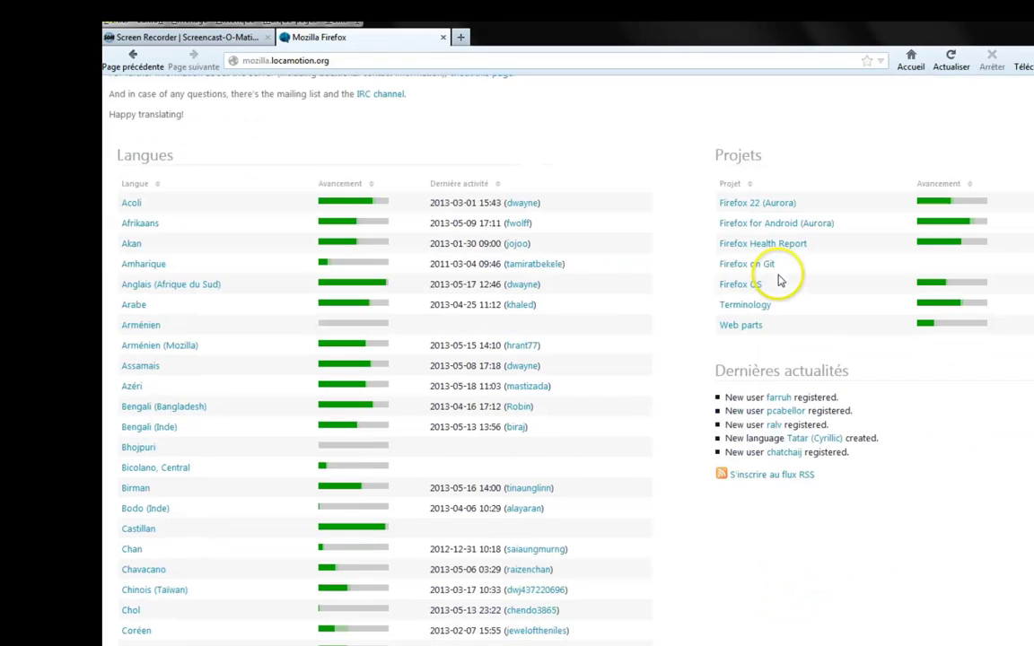
scroll(780, 281, "down", 5)
scroll(779, 284, "down", 16)
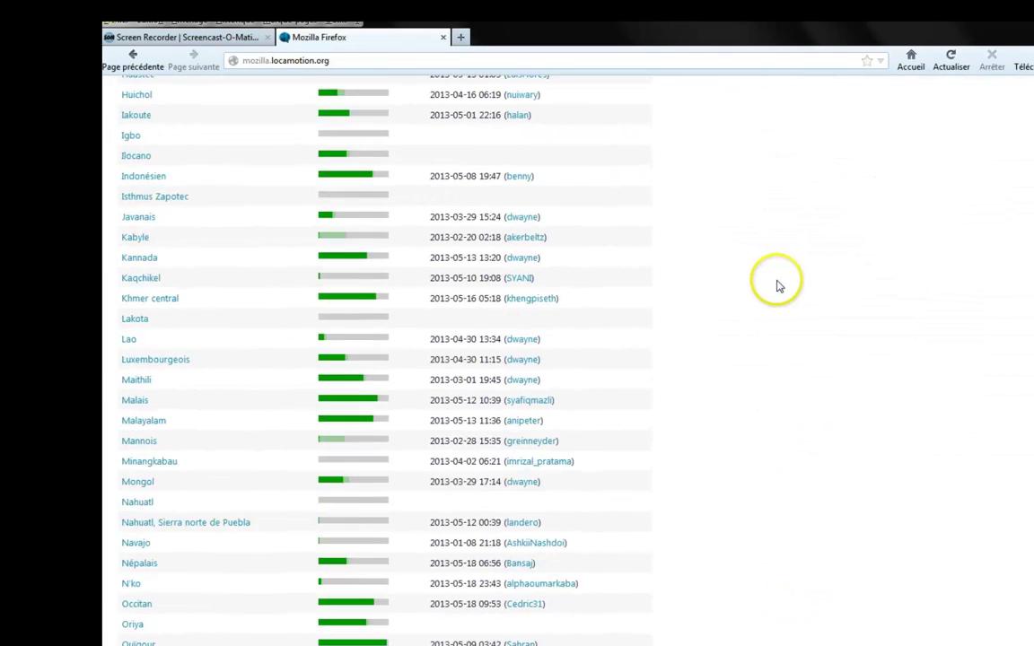
scroll(779, 286, "down", 8)
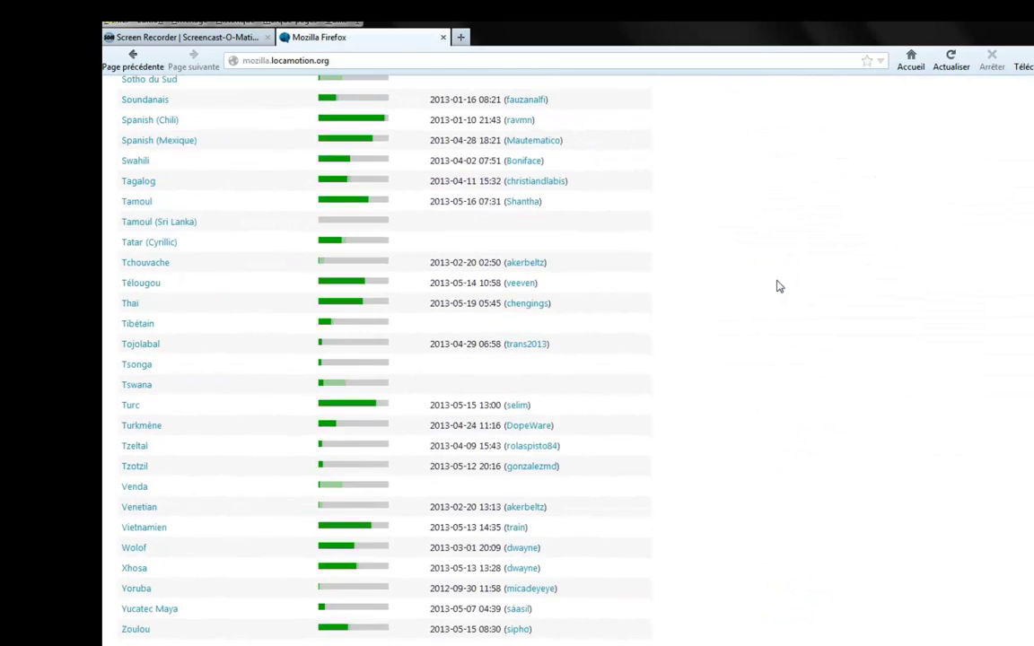
scroll(778, 286, "up", 20)
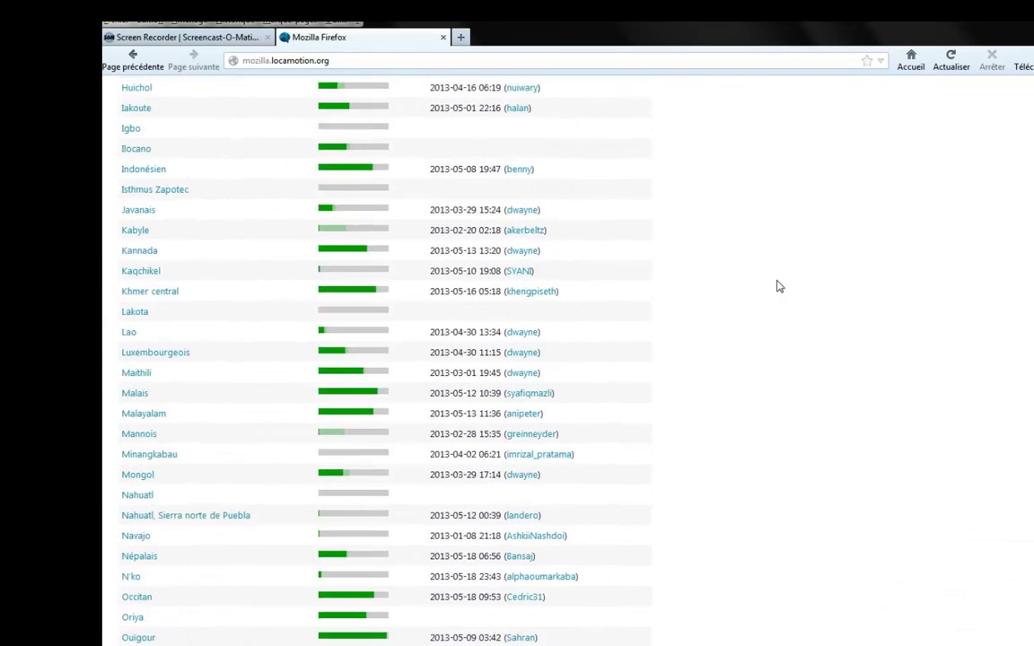
scroll(779, 286, "up", 2)
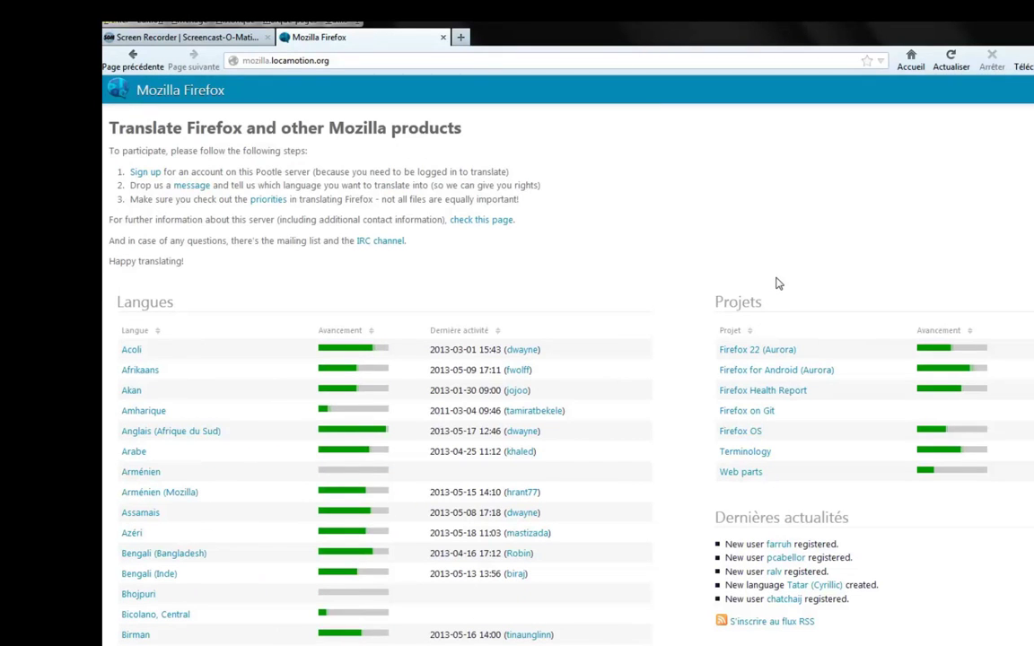
scroll(779, 283, "down", 2)
scroll(628, 287, "up", 2)
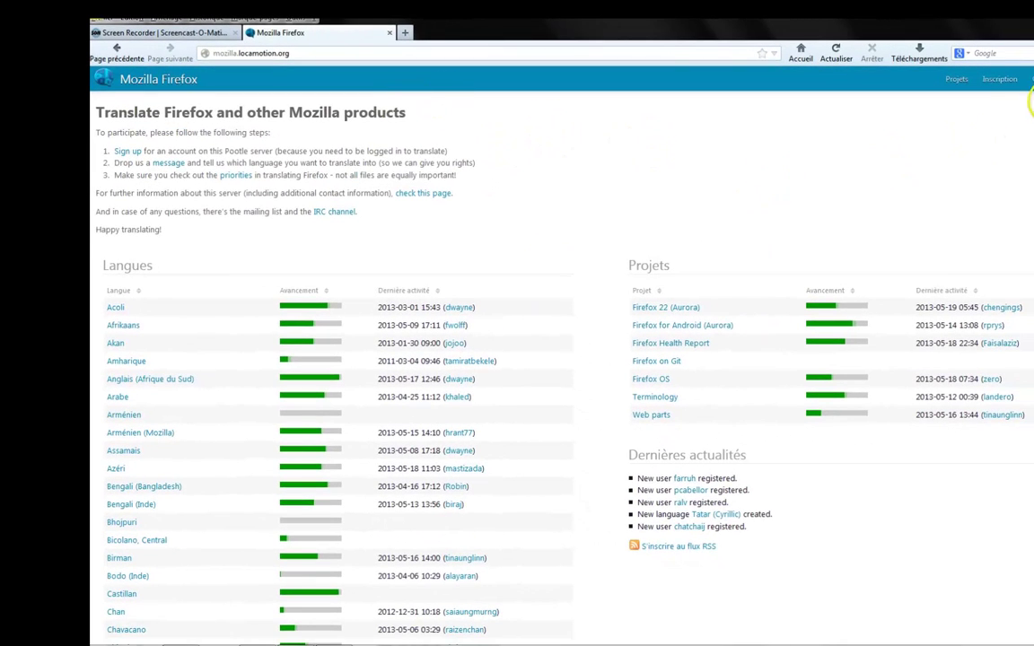
Step: Log in to Pootle with the account username and password, and dismiss the offer to save the password
left_click(1030, 79)
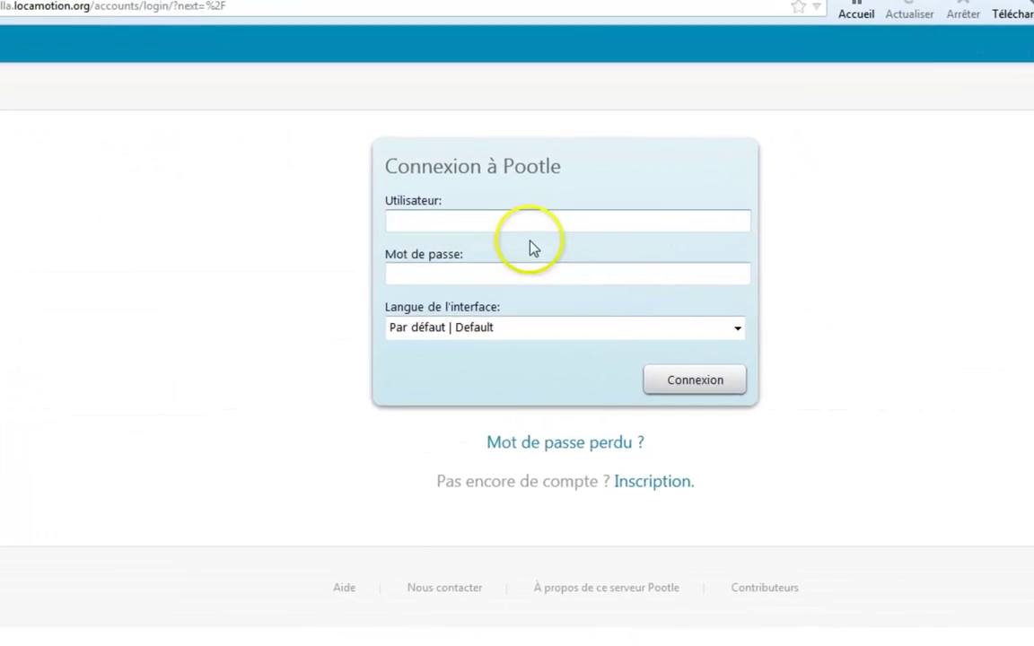
left_click(482, 218)
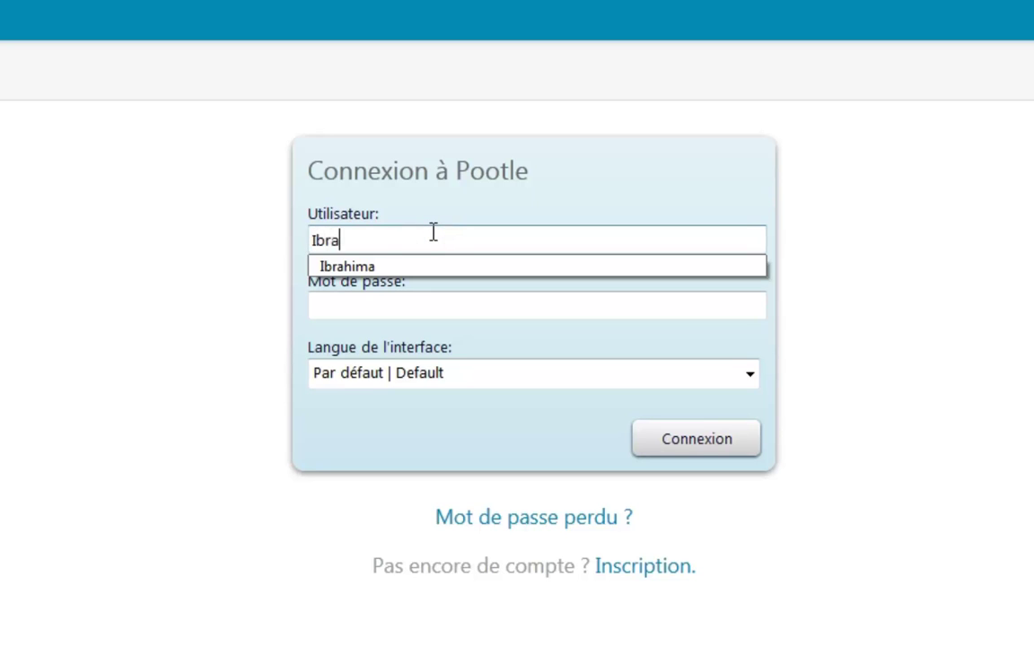
type("Ibra")
key("Down")
key("Tab")
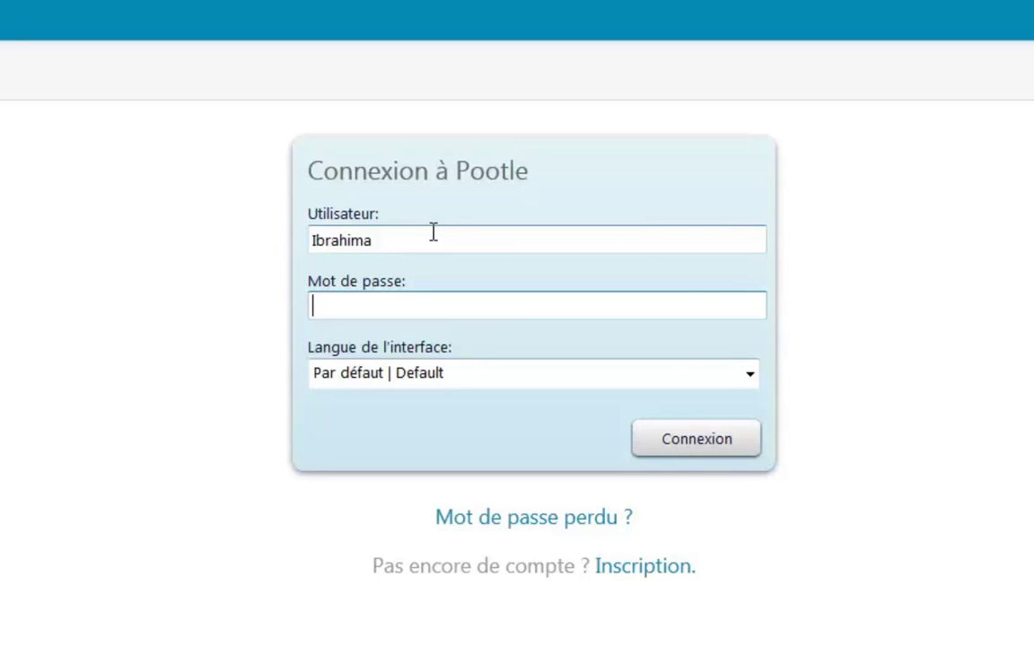
type("•••••••")
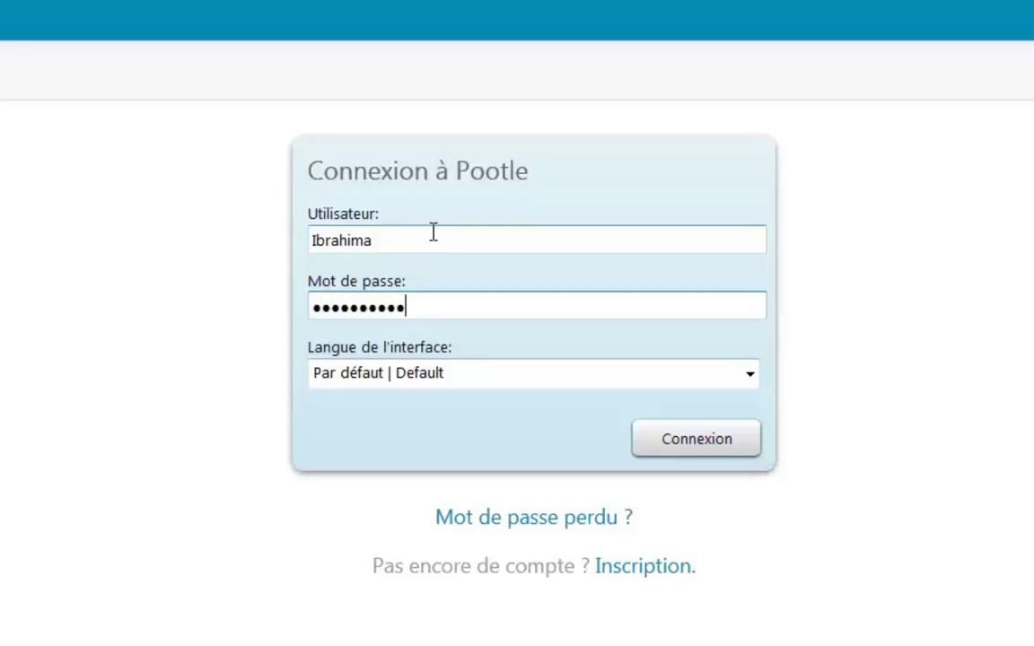
key("Return")
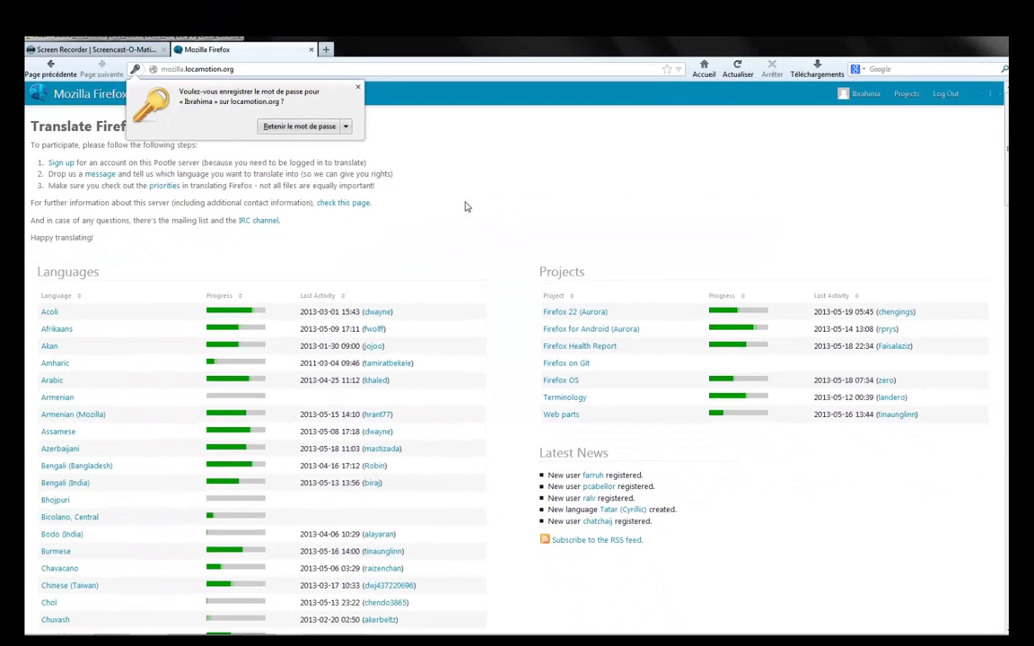
left_click(357, 86)
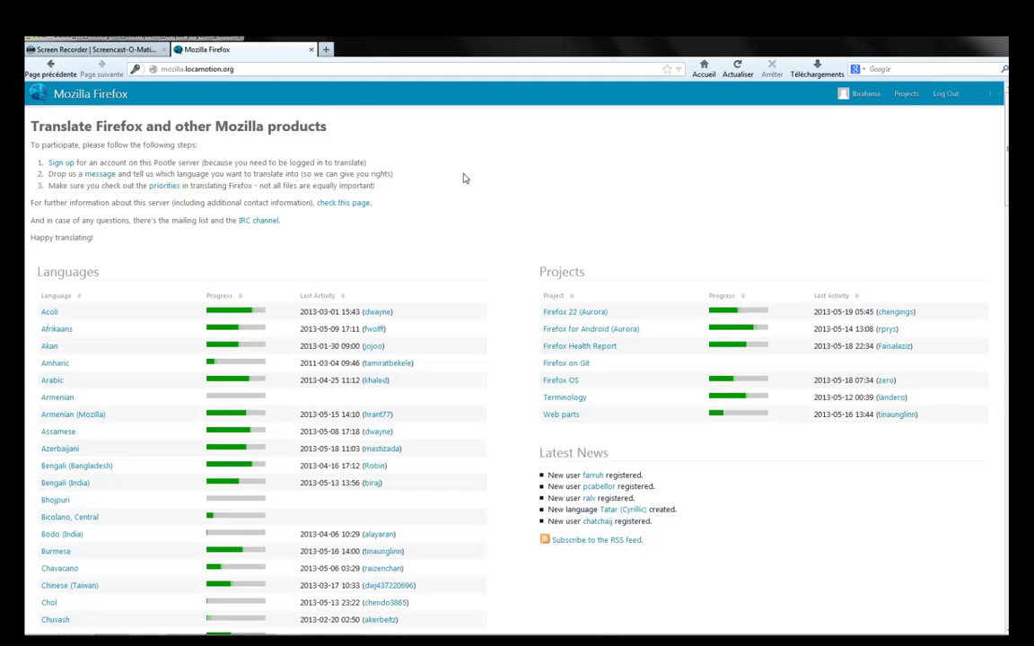
Step: Look over the Languages and Projects lists on the home page while logged in
scroll(526, 182, "down", 4)
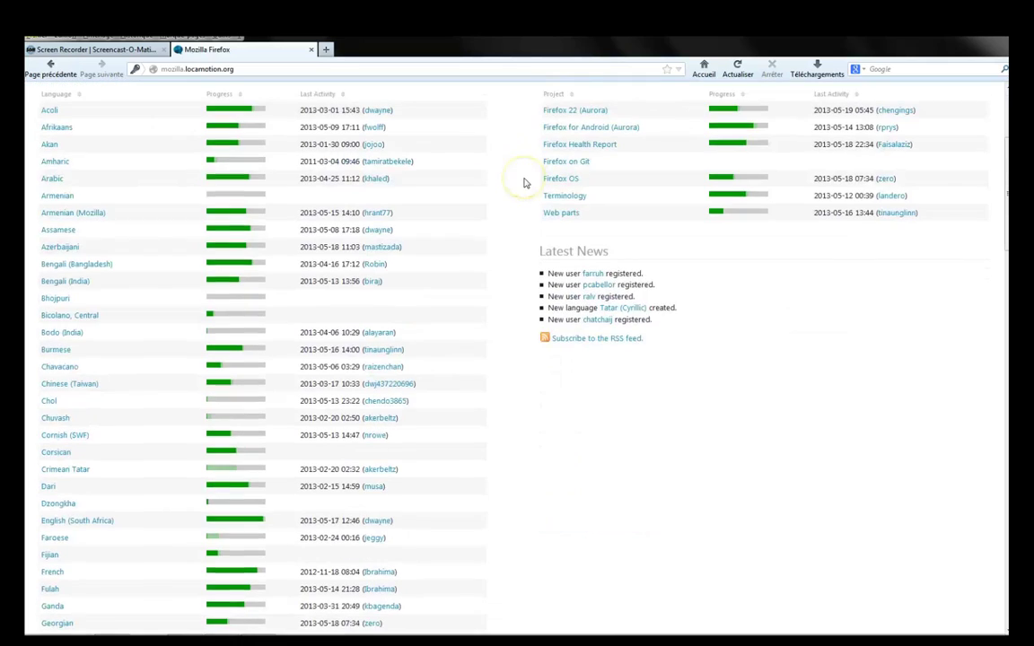
scroll(524, 182, "up", 4)
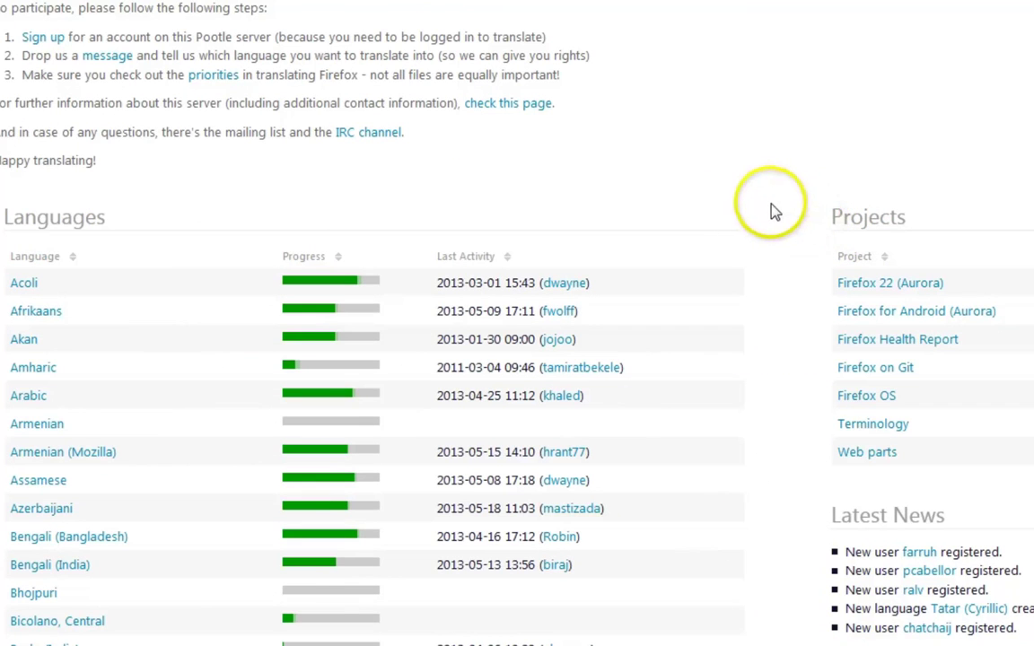
scroll(766, 215, "down", 4)
scroll(766, 214, "up", 4)
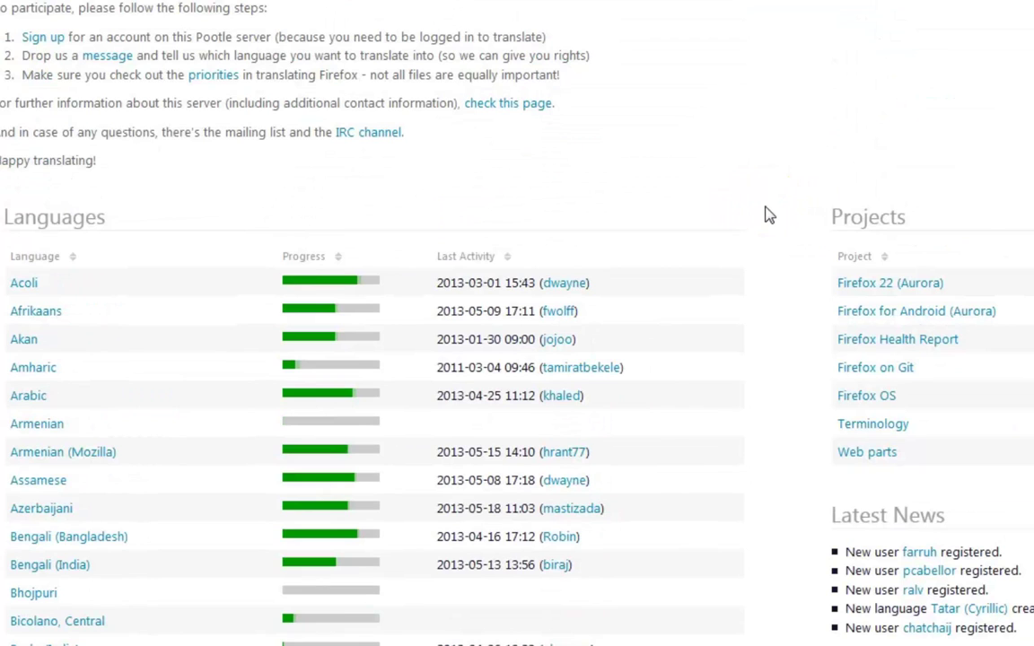
scroll(573, 250, "down", 2)
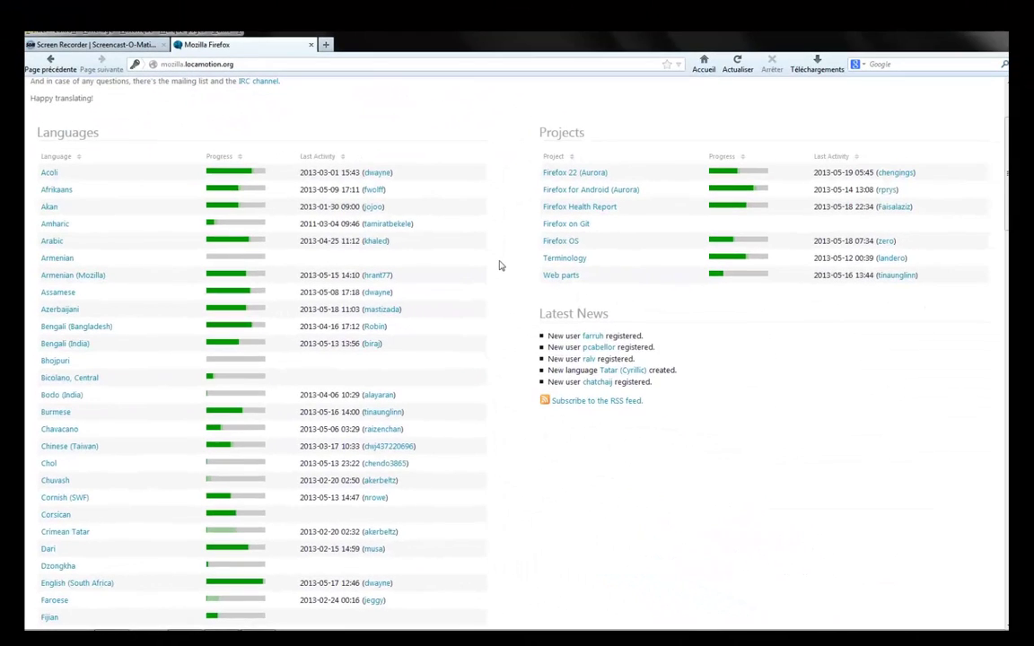
Step: Examine the home page from the introduction and Latest News down to Top Contributors and the footer links
scroll(184, 230, "up", 2)
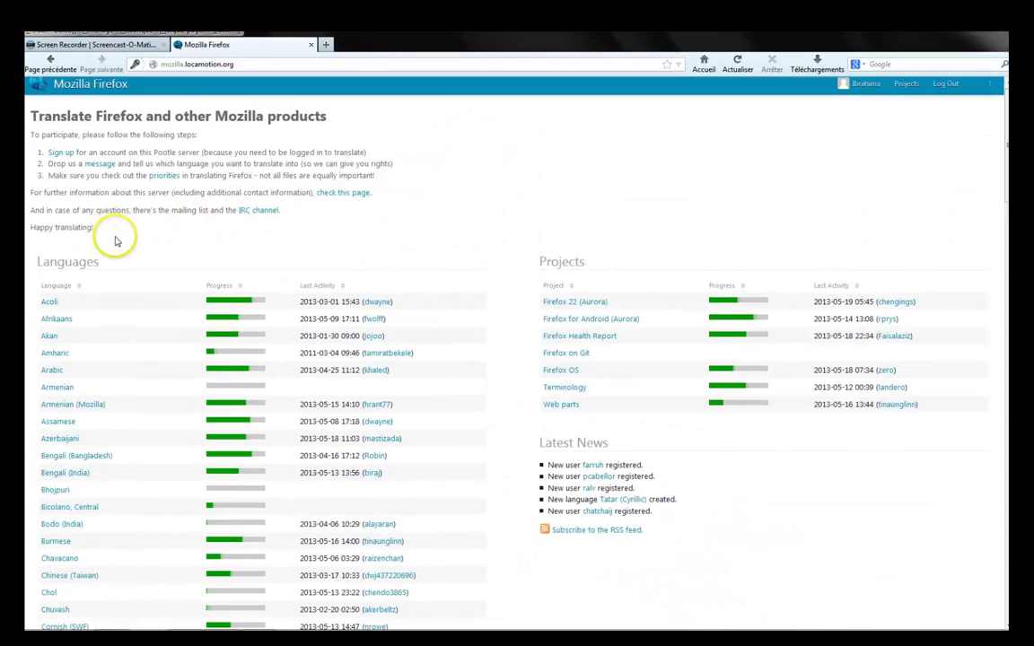
scroll(115, 220, "down", 2)
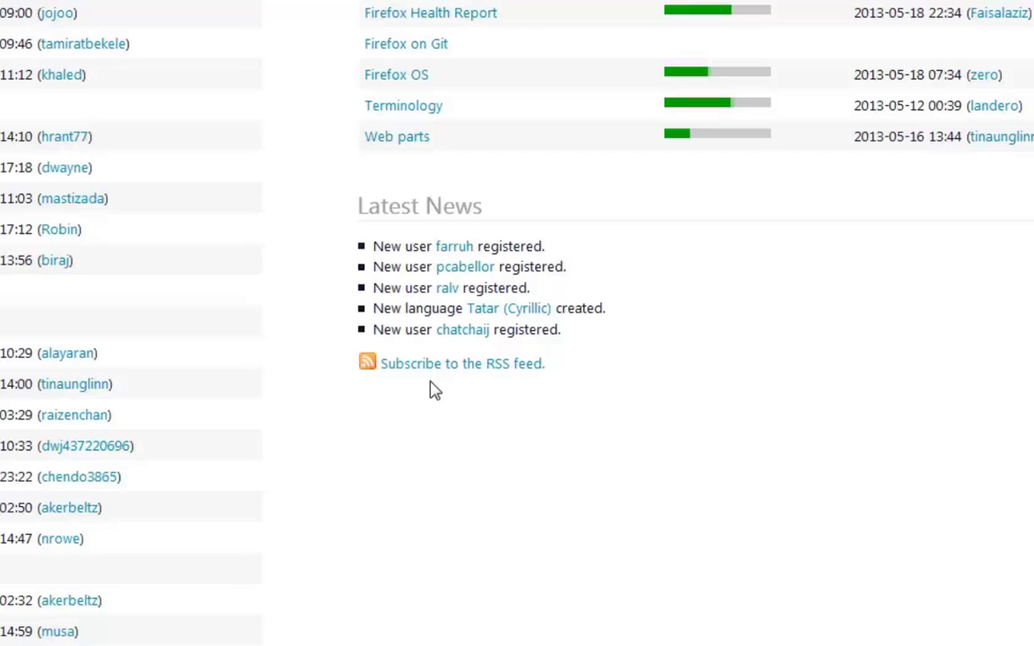
scroll(431, 389, "down", 3)
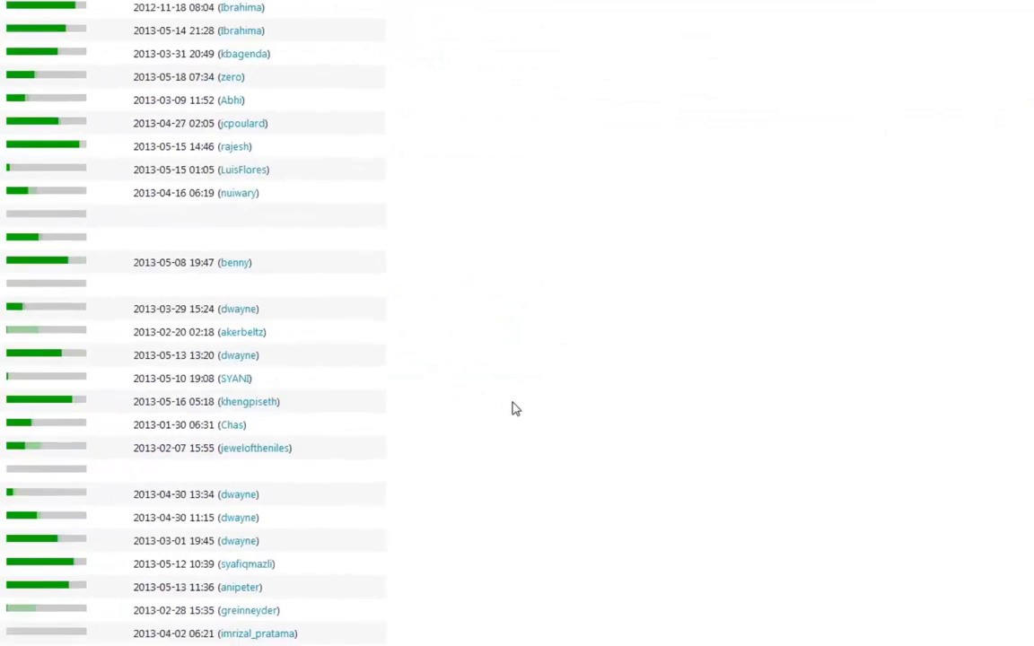
scroll(440, 391, "down", 15)
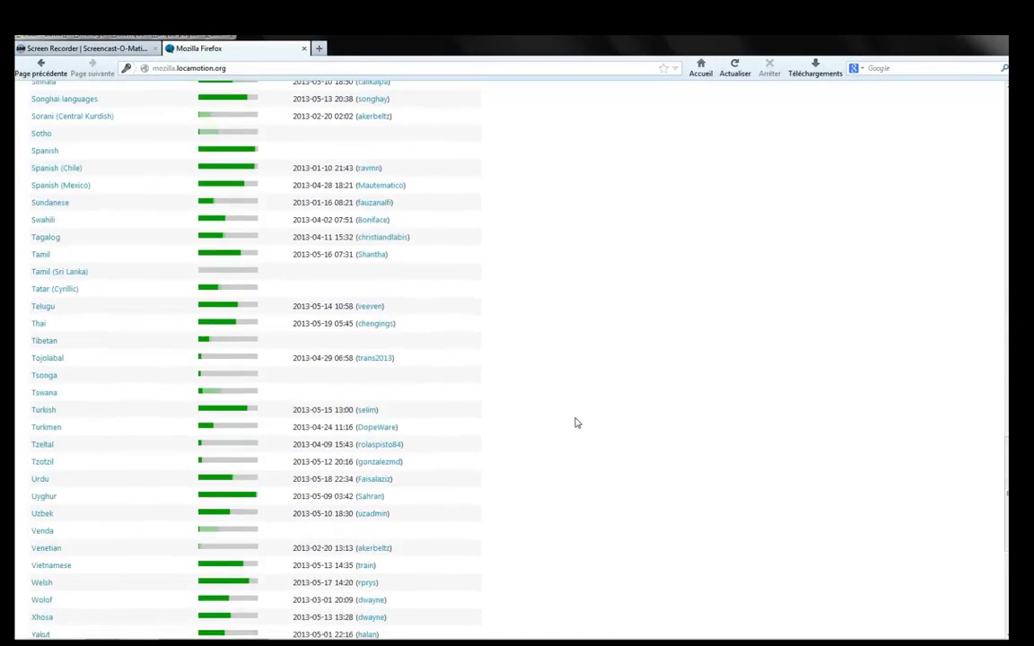
scroll(577, 423, "down", 4)
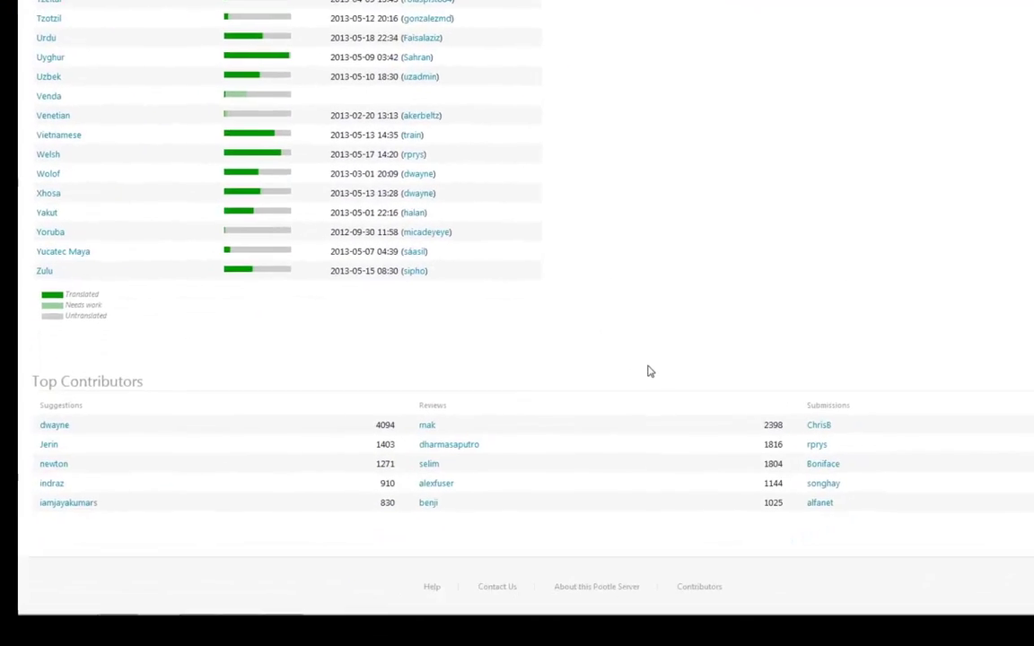
left_click(468, 417)
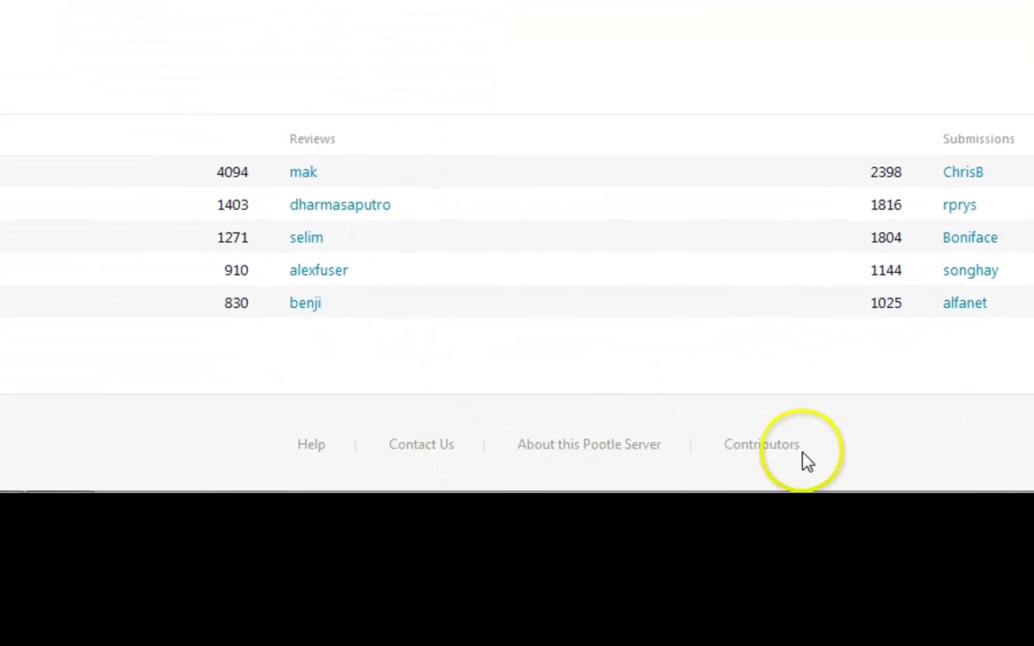
Step: View the information page about this Pootle server and return to the home page
left_click(592, 455)
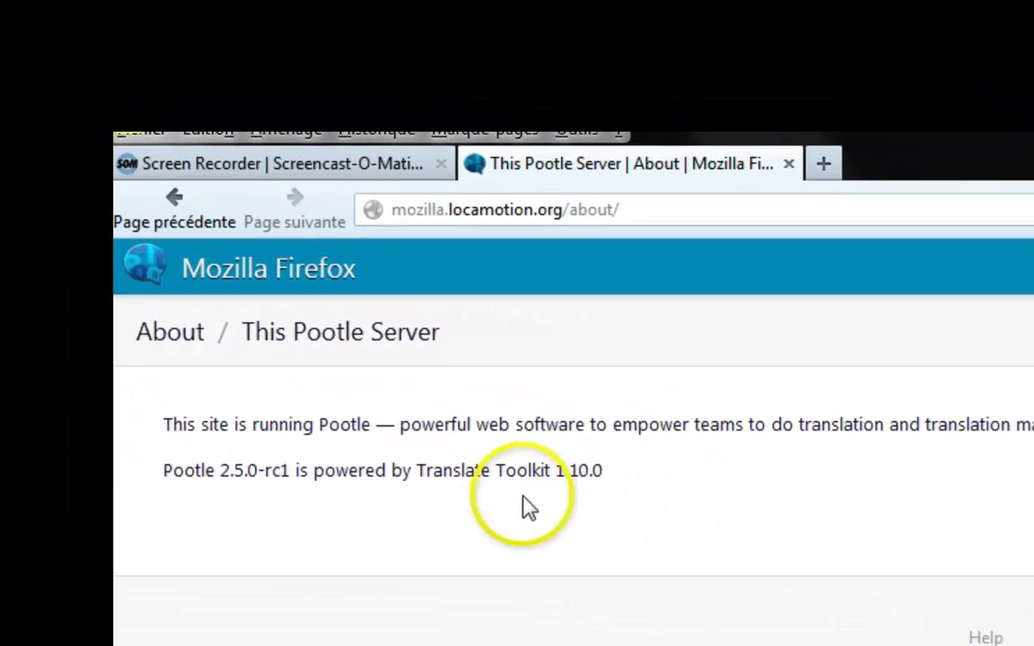
left_click(260, 500)
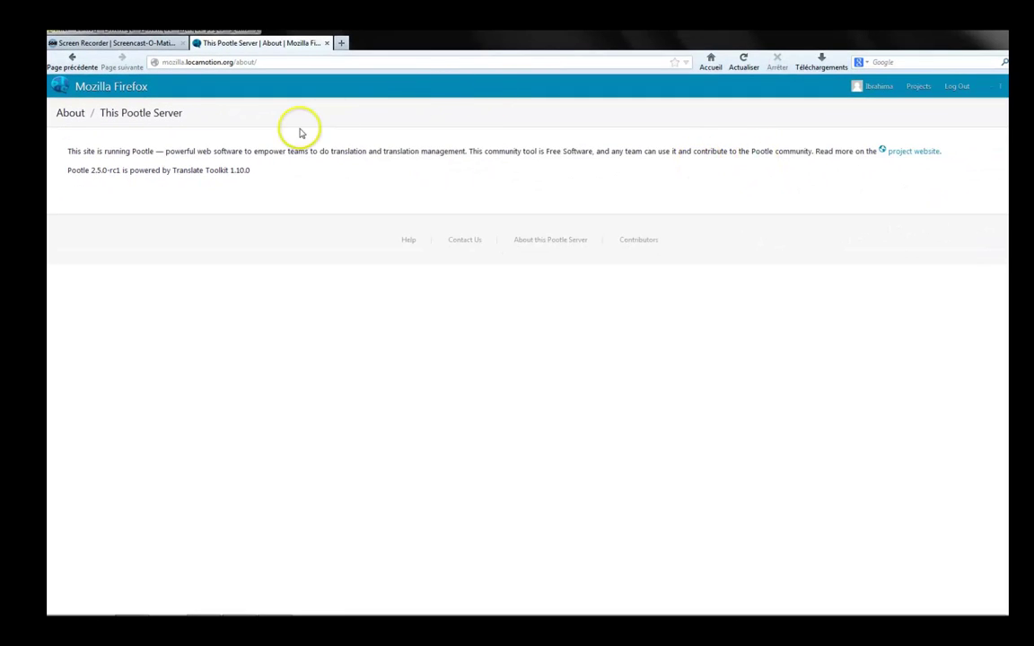
left_click(71, 58)
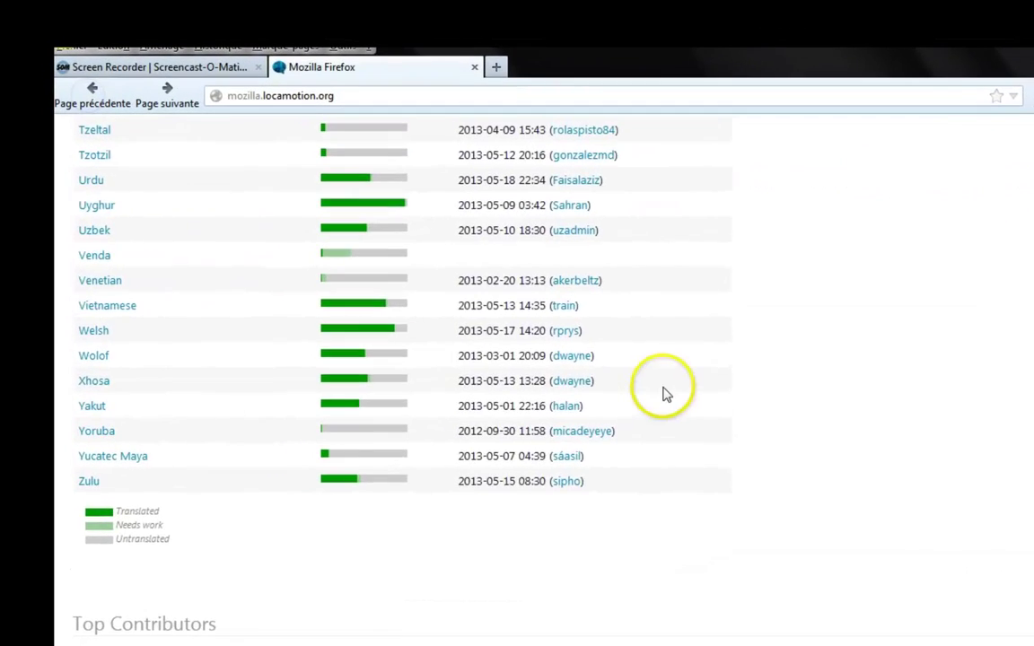
Step: Open the Firefox 22 (Aurora) project from the Projects list on the home page
scroll(752, 418, "up", 15)
scroll(752, 417, "up", 20)
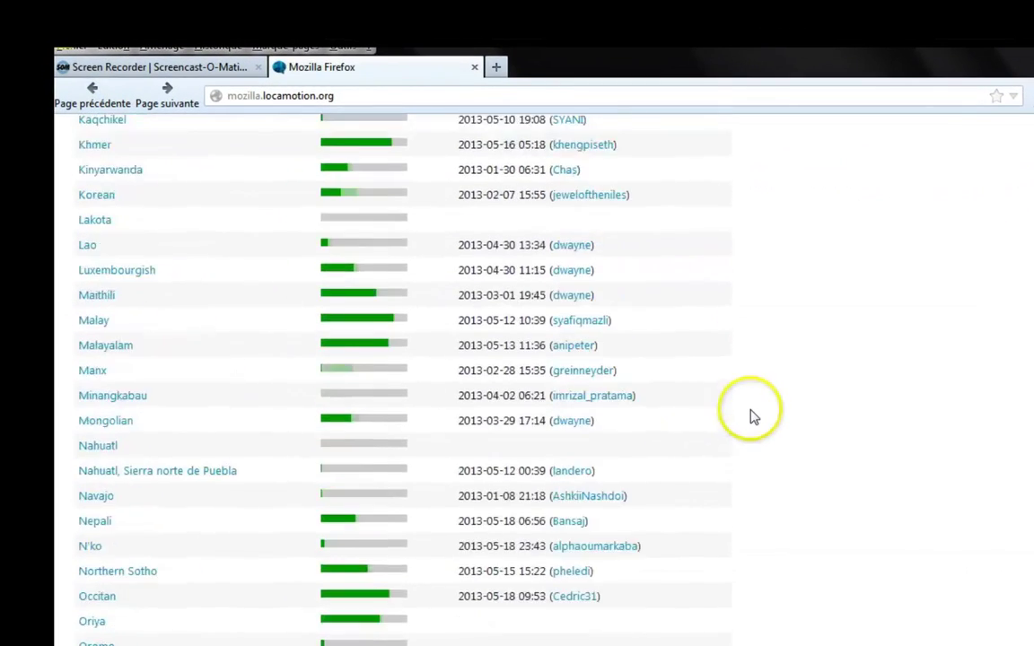
scroll(752, 417, "up", 1)
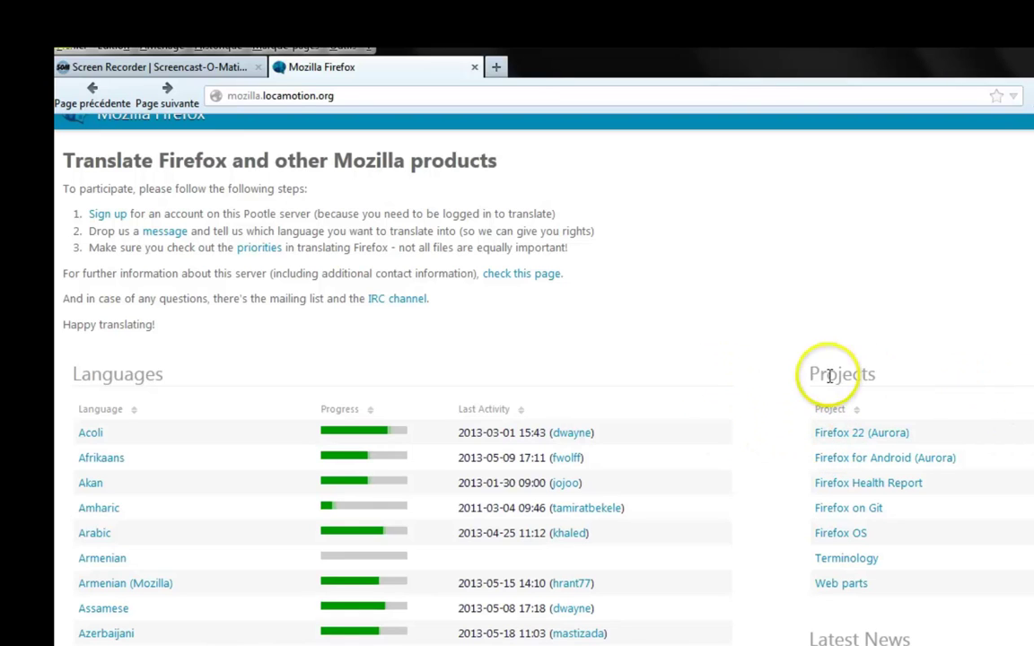
scroll(254, 202, "down", 1)
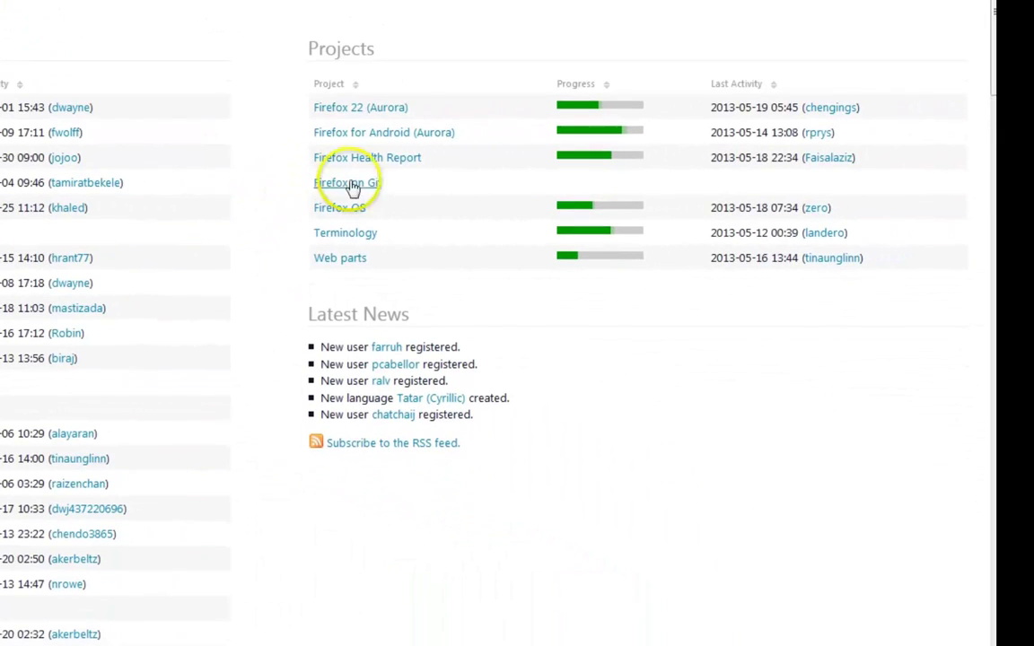
left_click(386, 111)
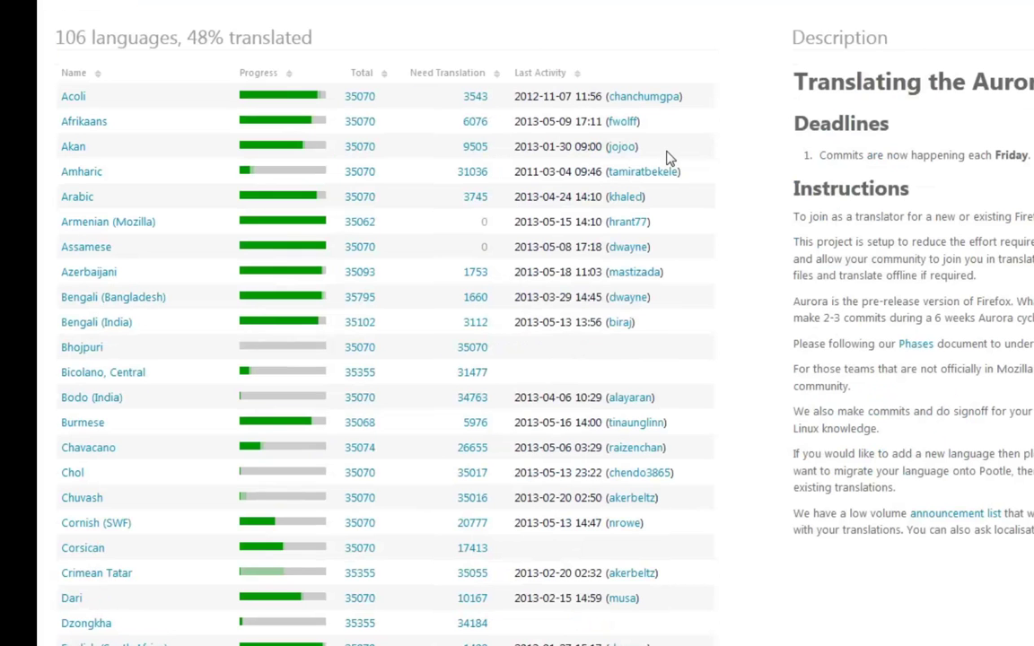
left_click(715, 161)
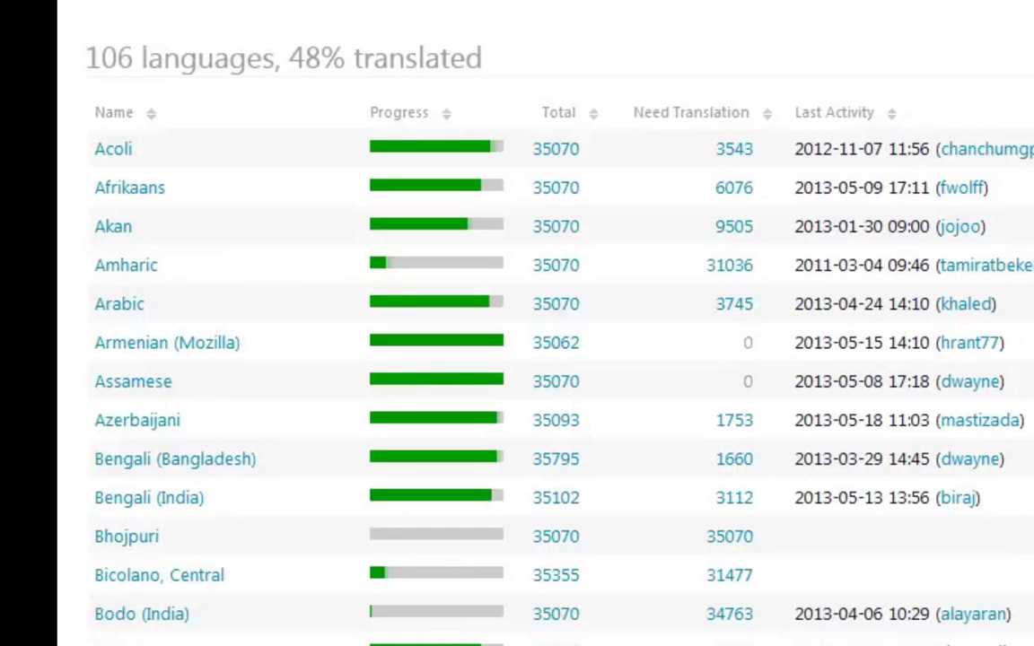
Step: Open the Fulah translation of Firefox 22 (Aurora) and check the language choices beside its name
scroll(517, 359, "down", 3)
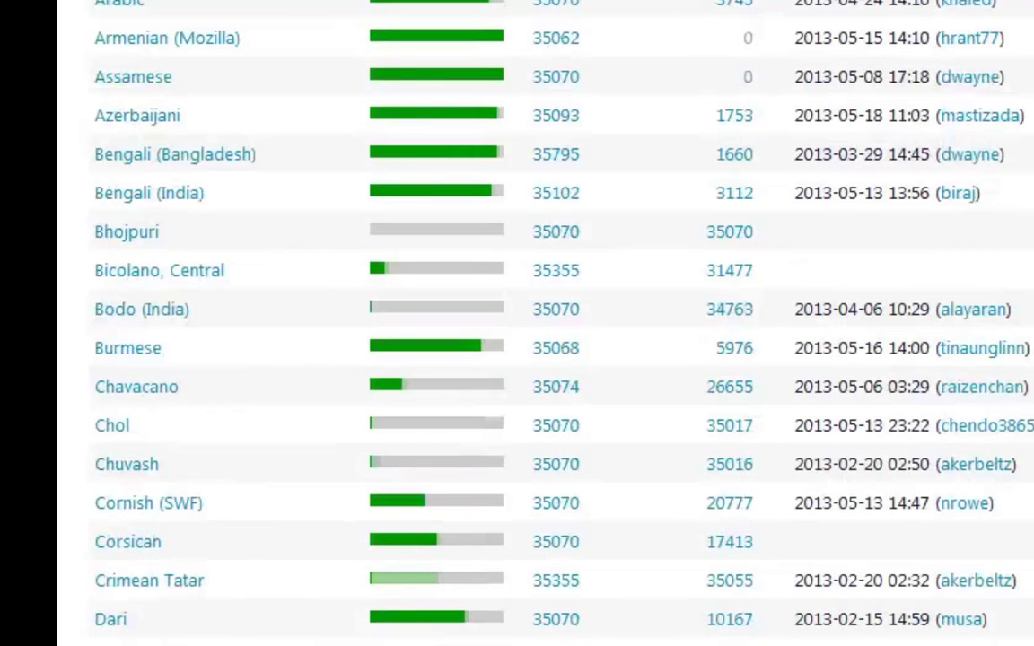
scroll(517, 323, "down", 5)
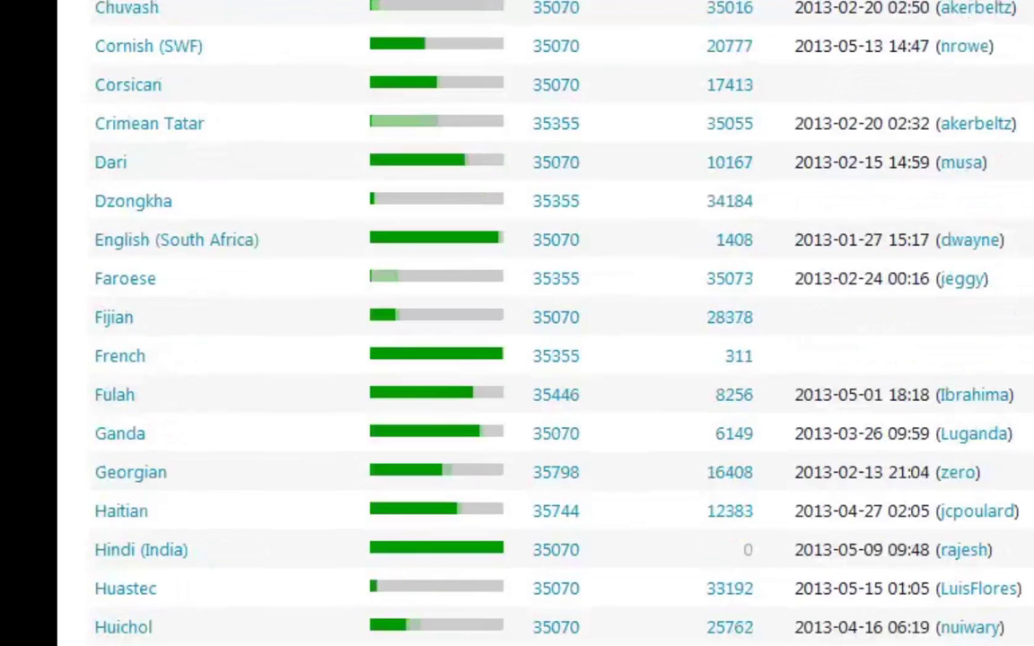
left_click(109, 400)
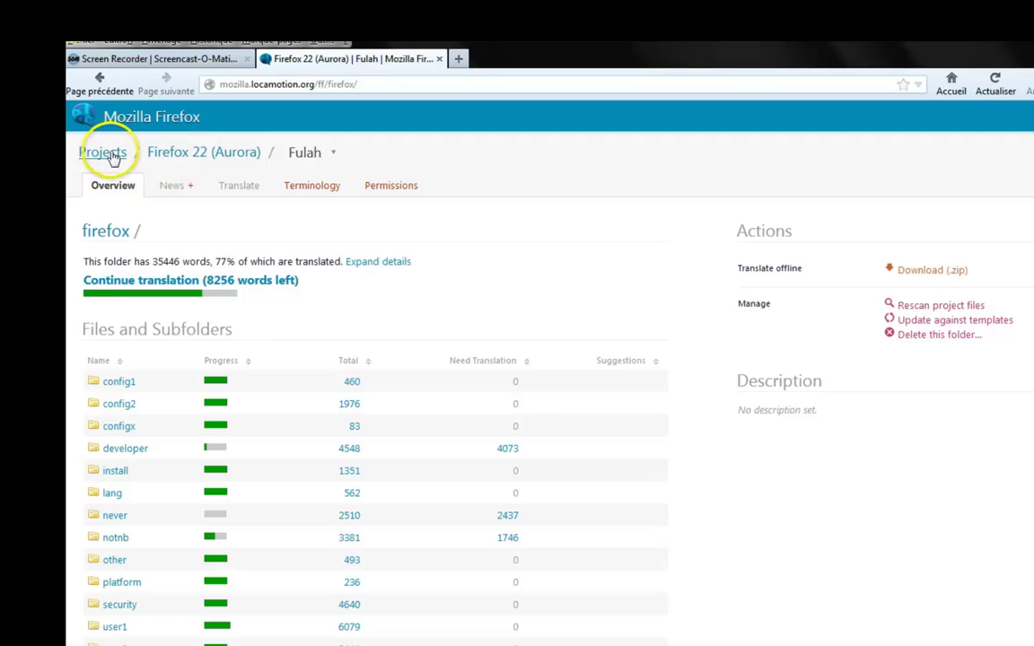
left_click(334, 155)
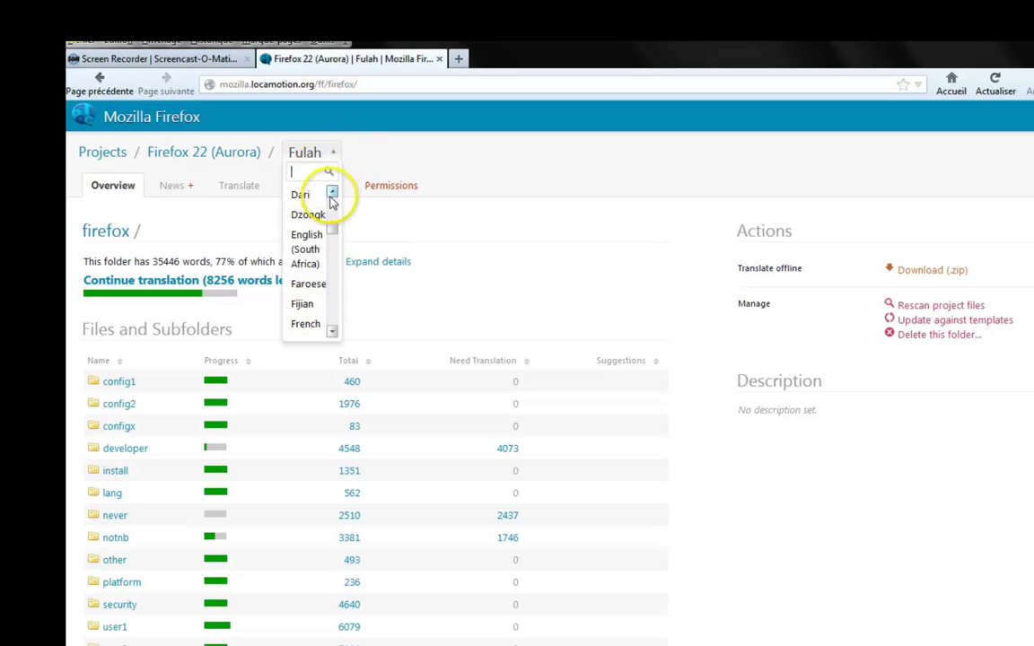
left_click(334, 153)
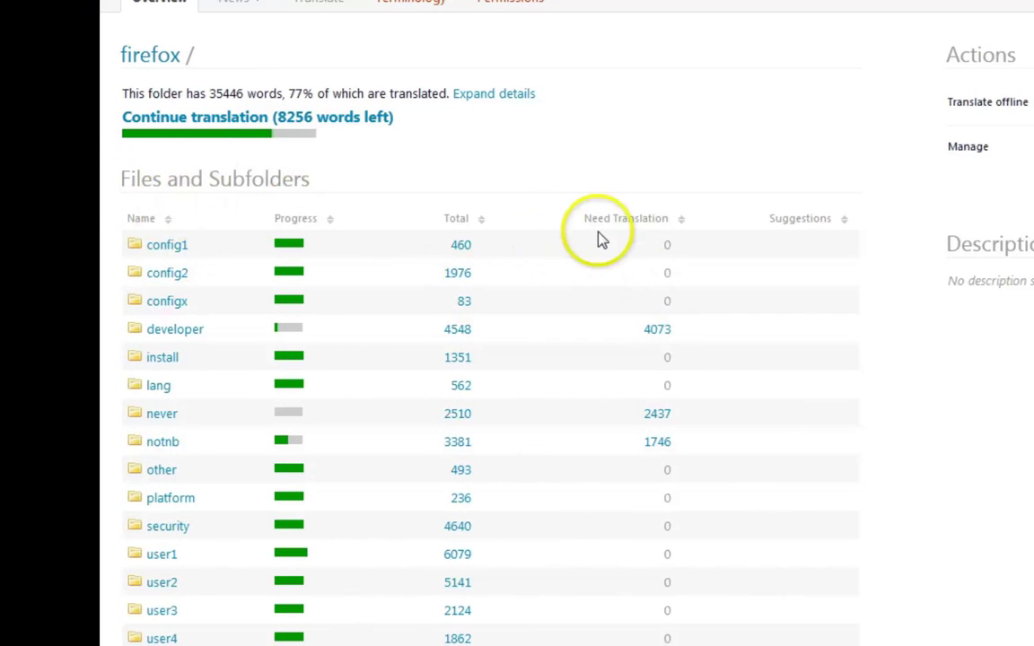
Step: Browse from the config1 folder through browser, chrome and browser into the preferences folder
left_click(166, 247)
left_click(173, 277)
left_click(175, 276)
left_click(177, 277)
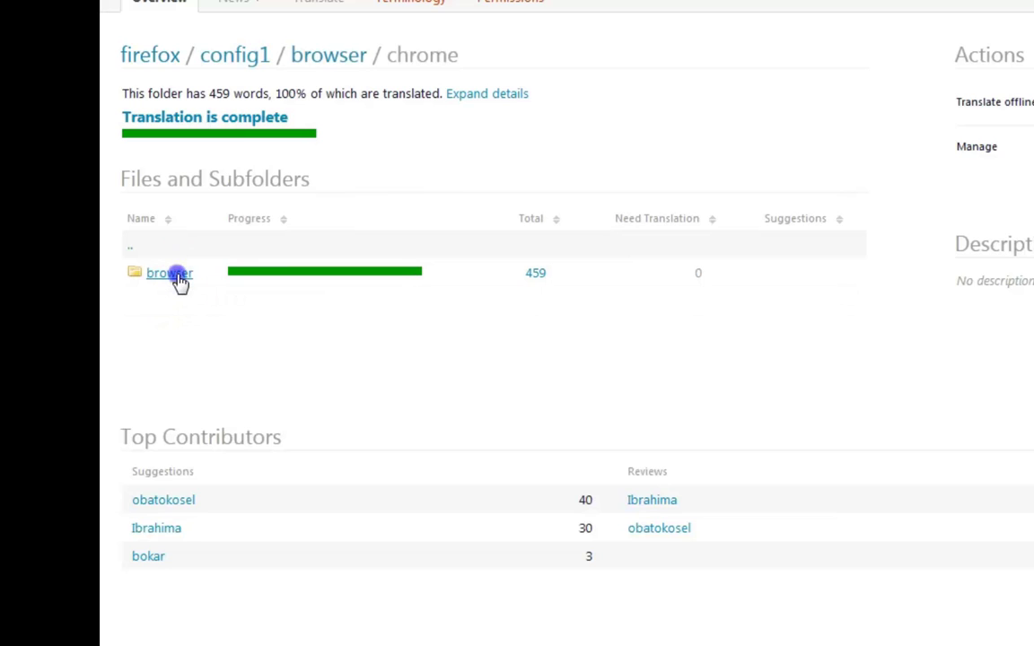
left_click(179, 284)
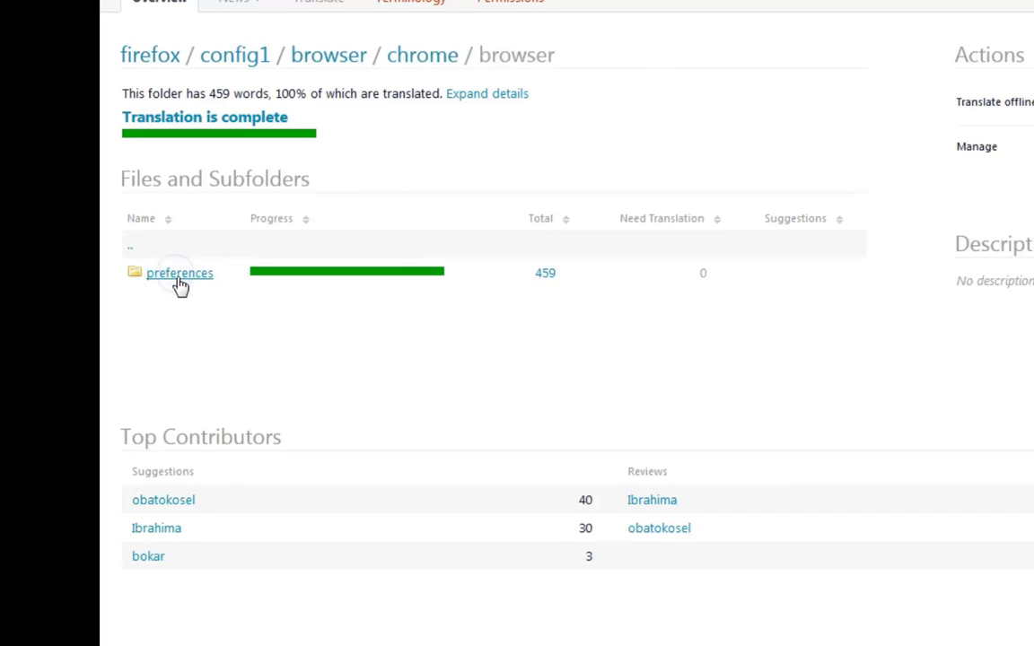
left_click(657, 316)
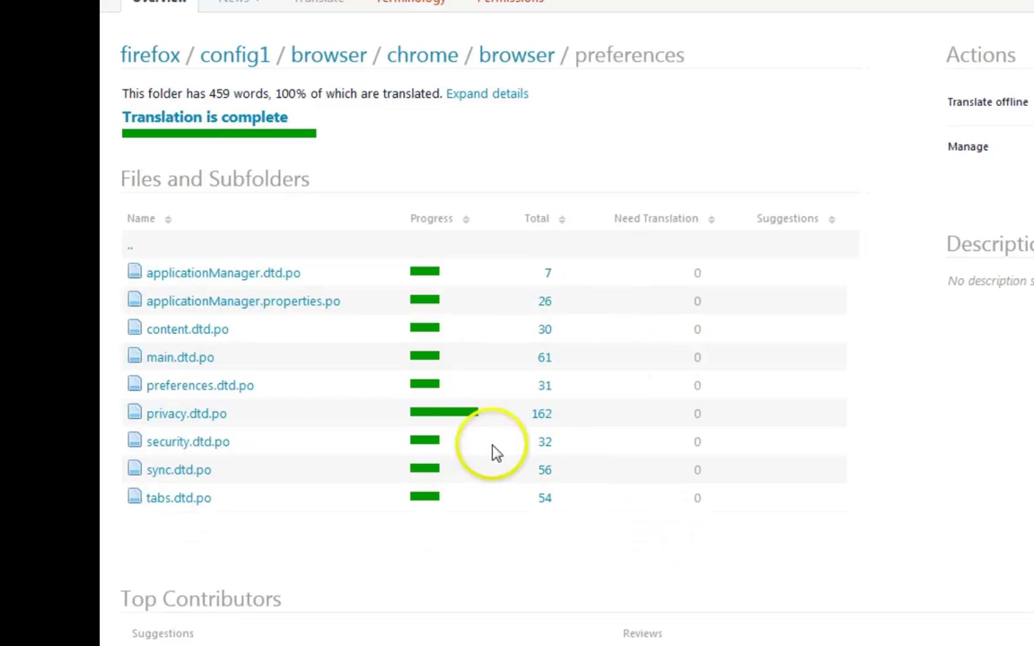
Step: Open applicationManager.dtd.po and bring up its strings in the translation editor
left_click(189, 281)
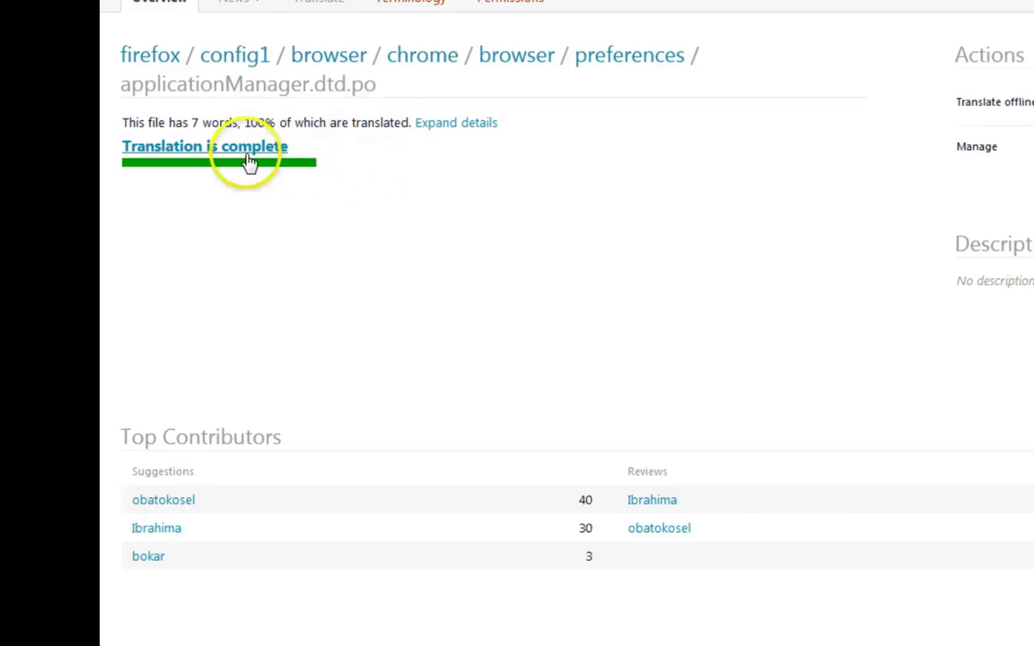
left_click(218, 153)
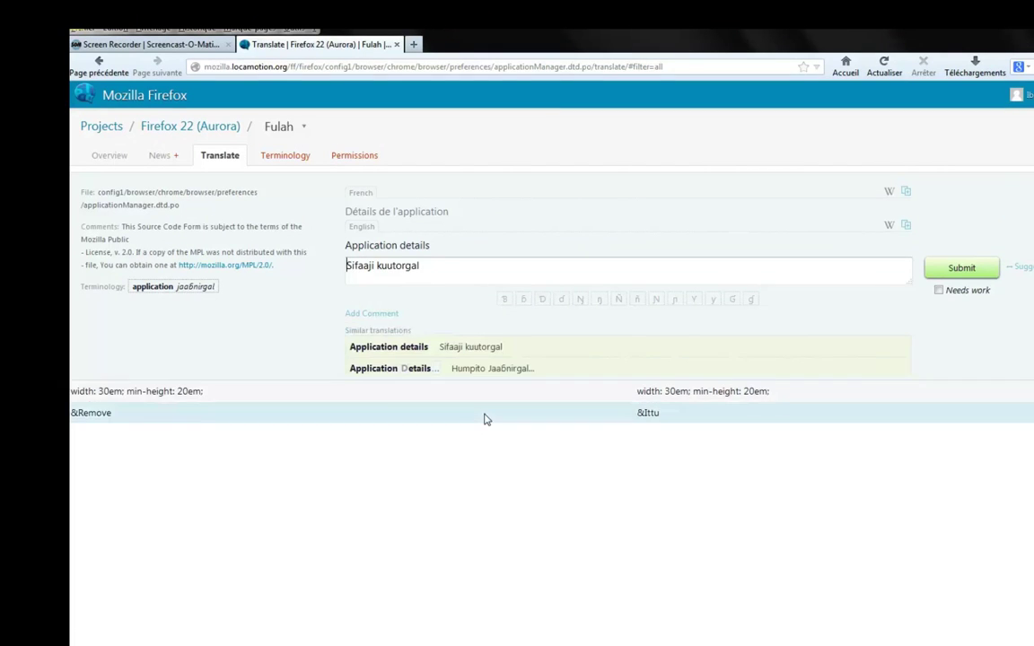
left_click(618, 342)
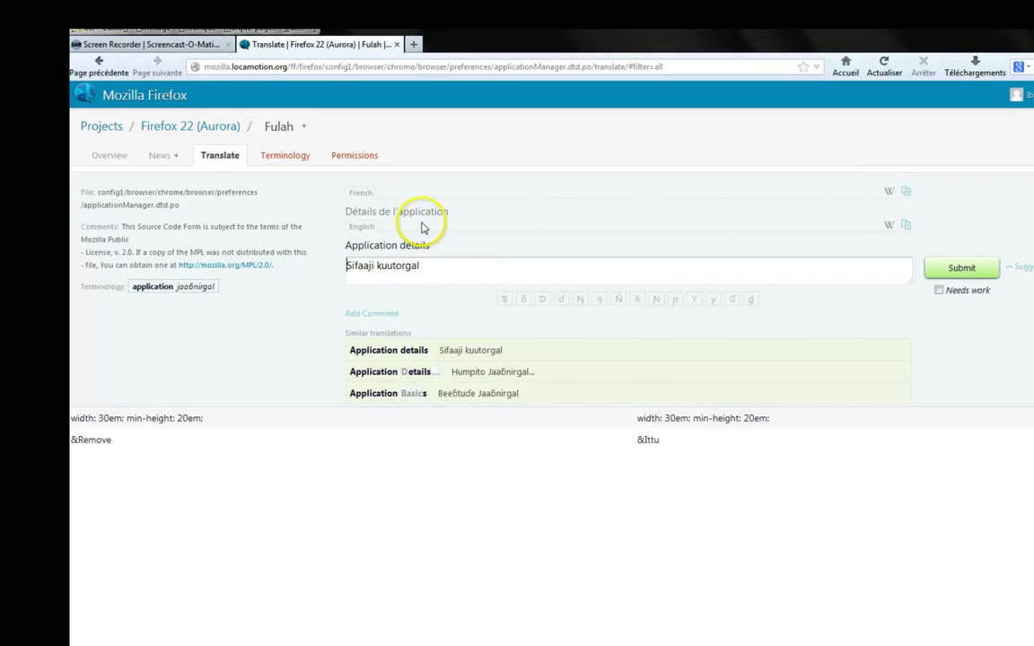
Step: Examine the "Application details" string and place the cursor after its Fulah translation "Sifaaji kuutorgal"
left_click(428, 267)
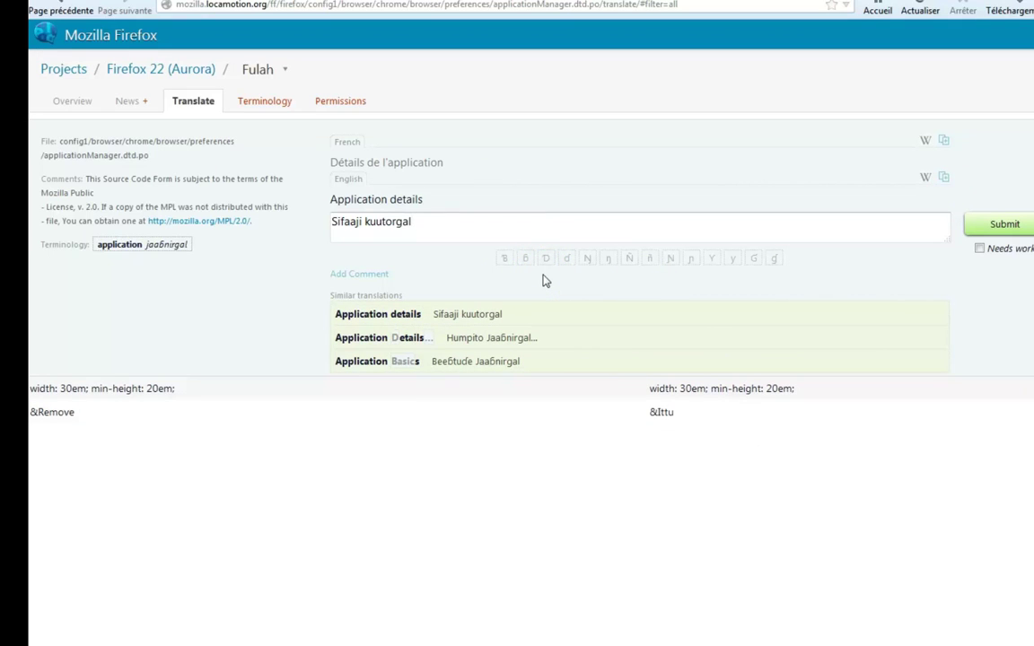
left_click(888, 415)
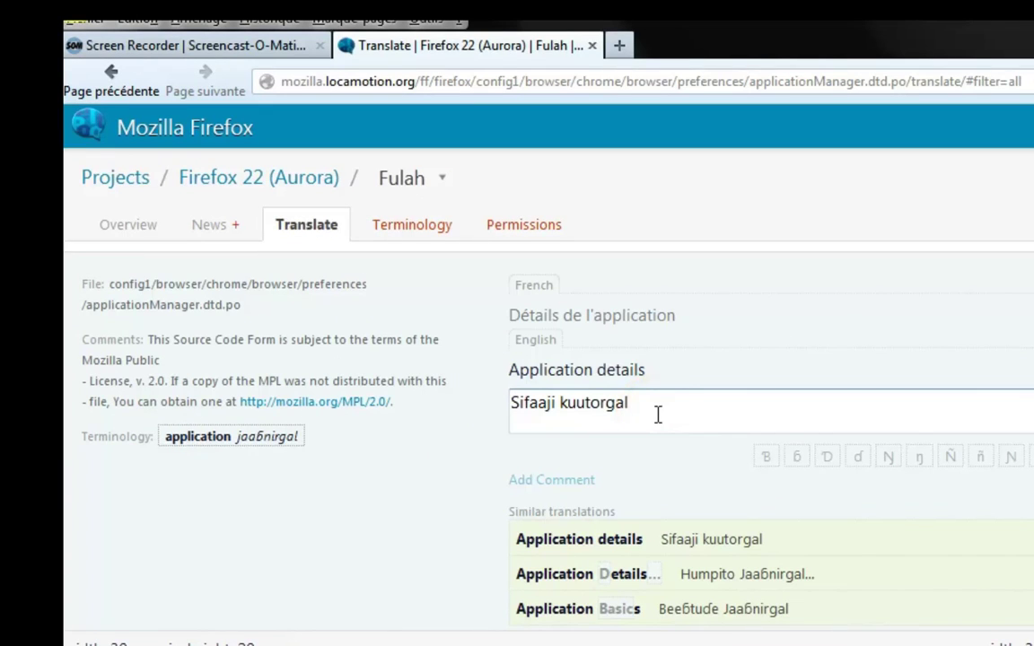
left_click(655, 413)
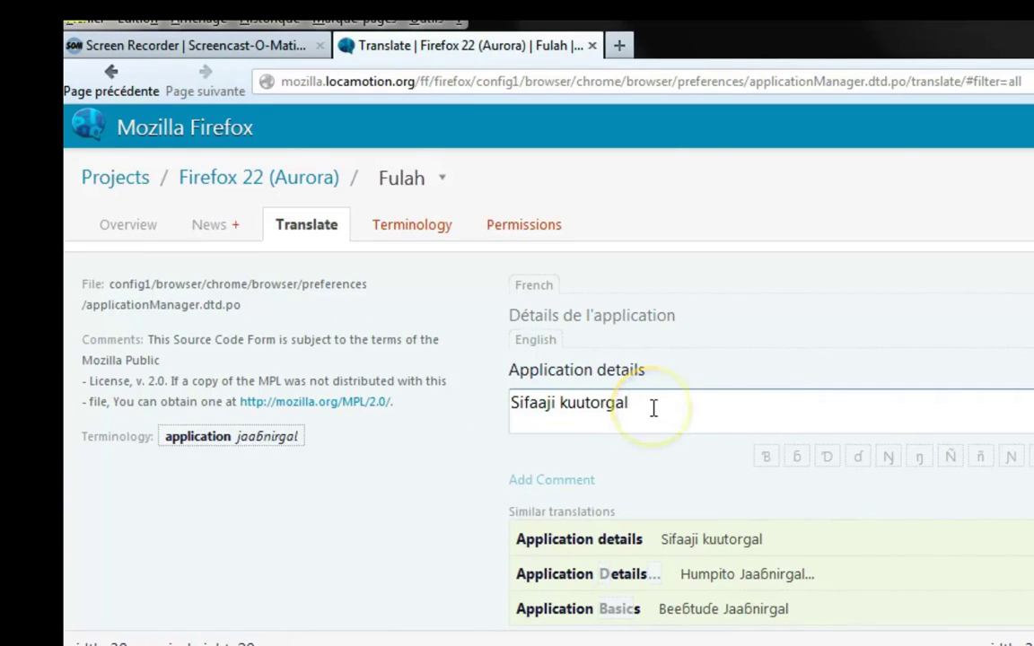
left_click(608, 352)
left_click(669, 415)
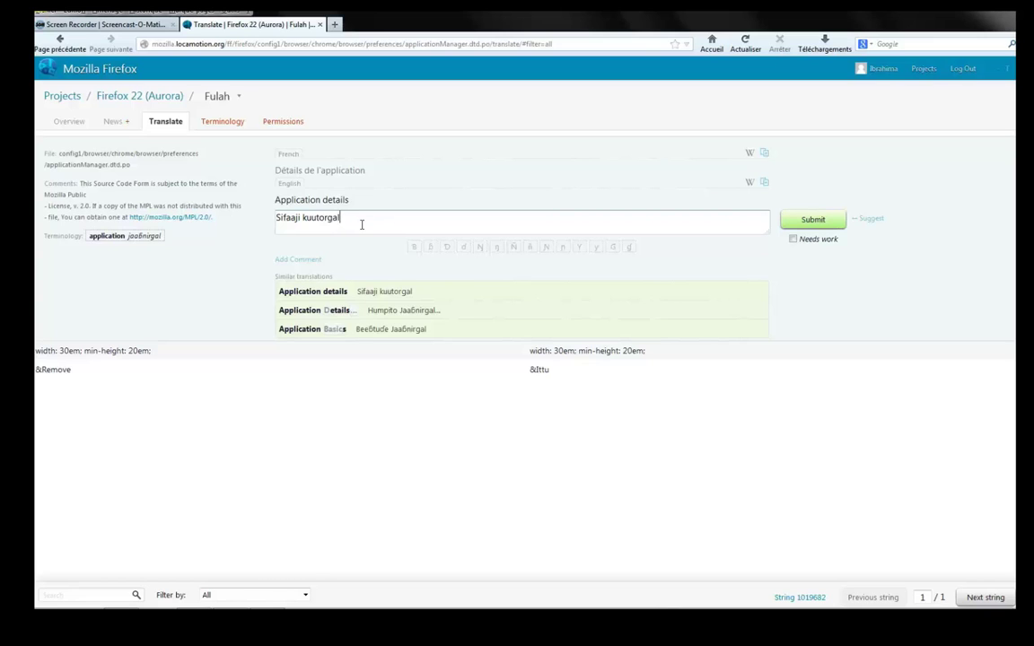
Step: Switch to Virtaal to view its start screen, then minimise it to return to the browser
left_click(268, 601)
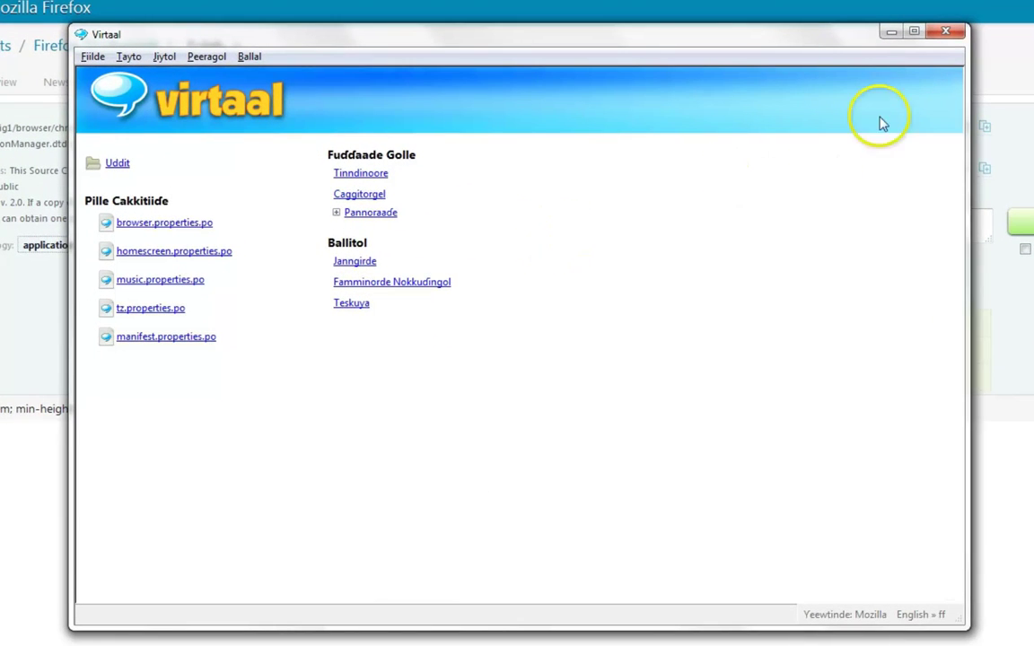
left_click(891, 34)
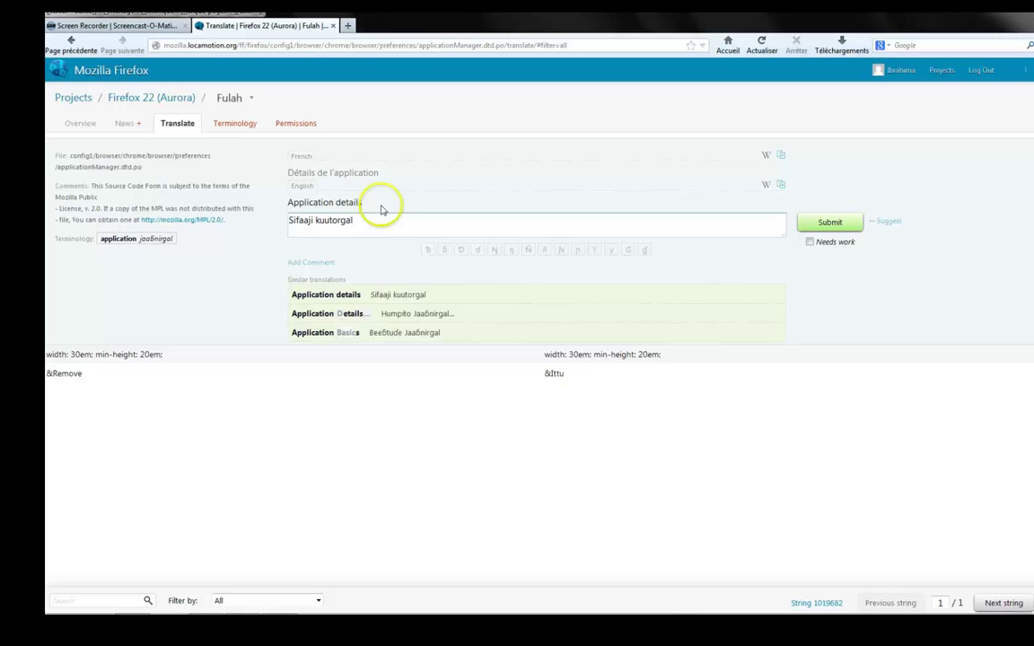
Step: Open the Virtaal website, virtaal.translatehouse.org, in a new browser tab
left_click(347, 27)
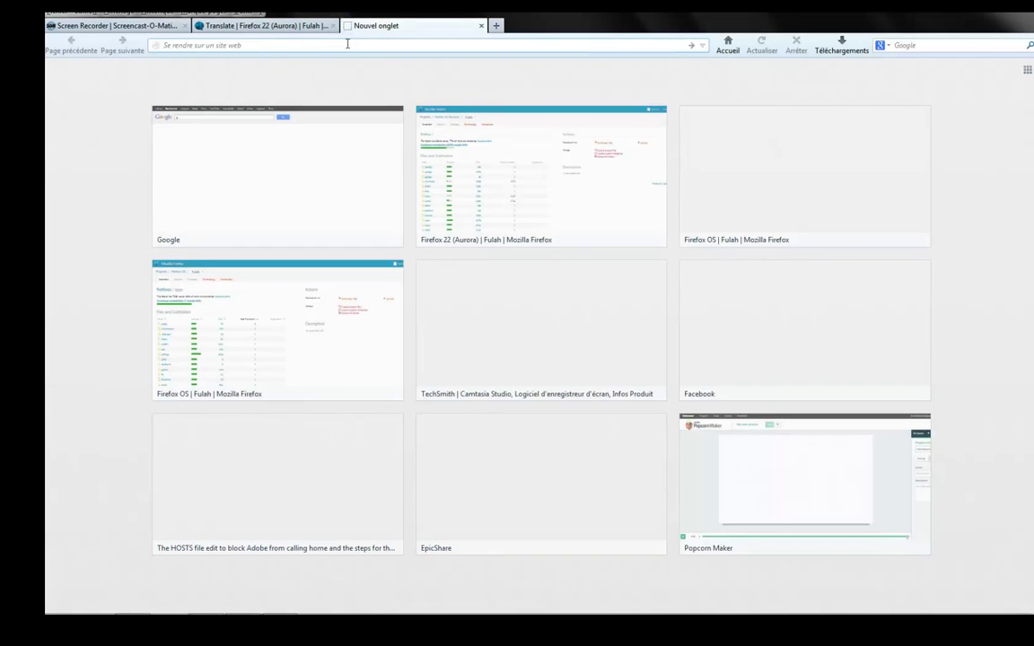
type("tran")
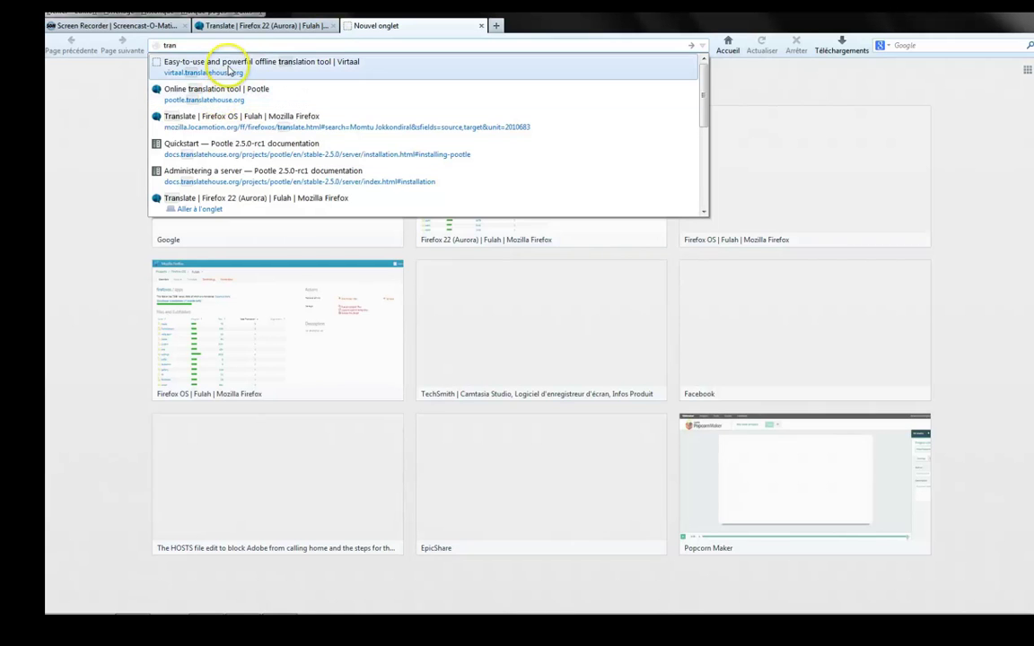
left_click(227, 68)
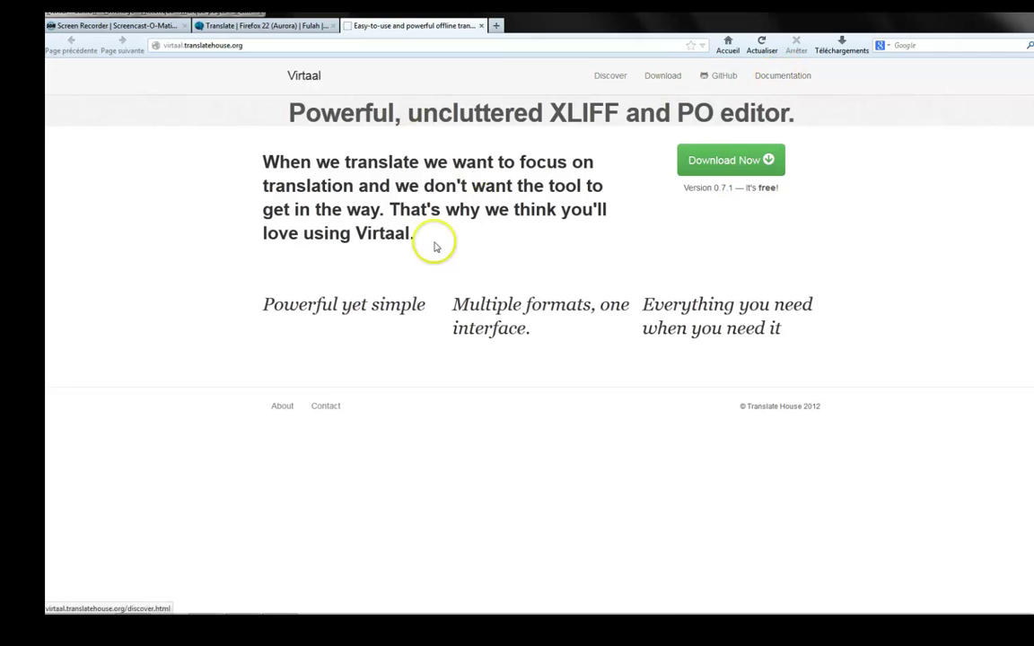
Step: View the Products page of the Translate House site, translatehouse.org, and close its browser tab
double_click(170, 45)
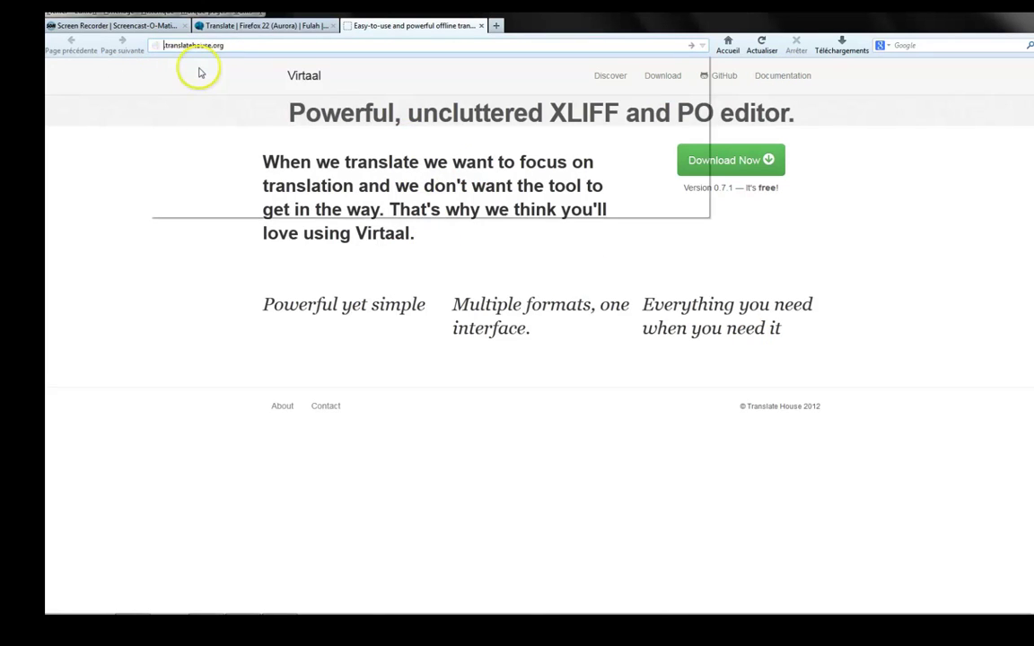
key("BackSpace")
key("Return")
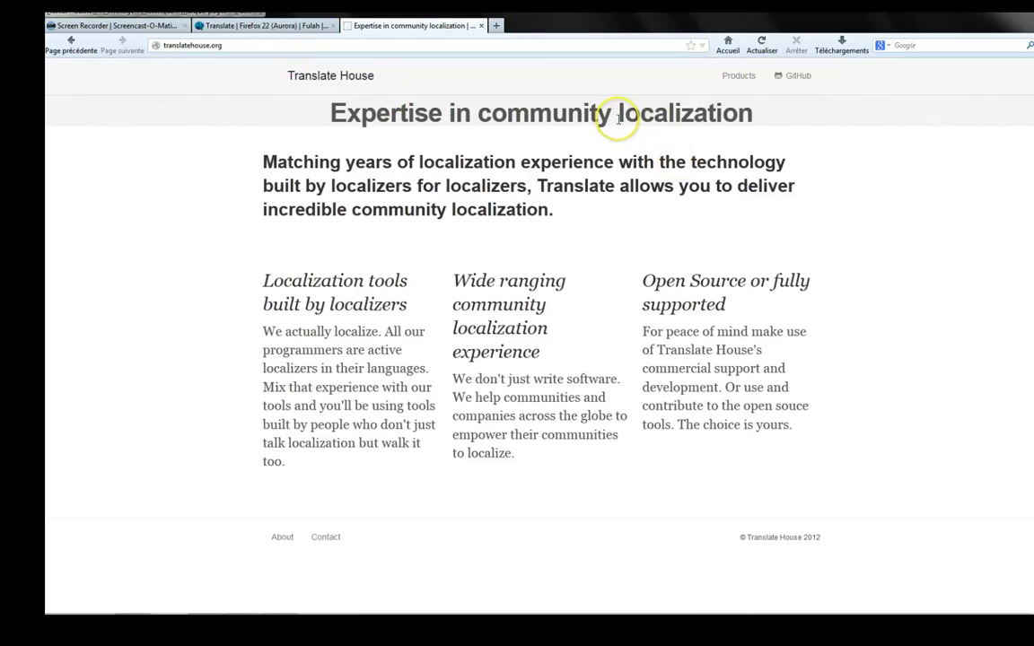
left_click(745, 80)
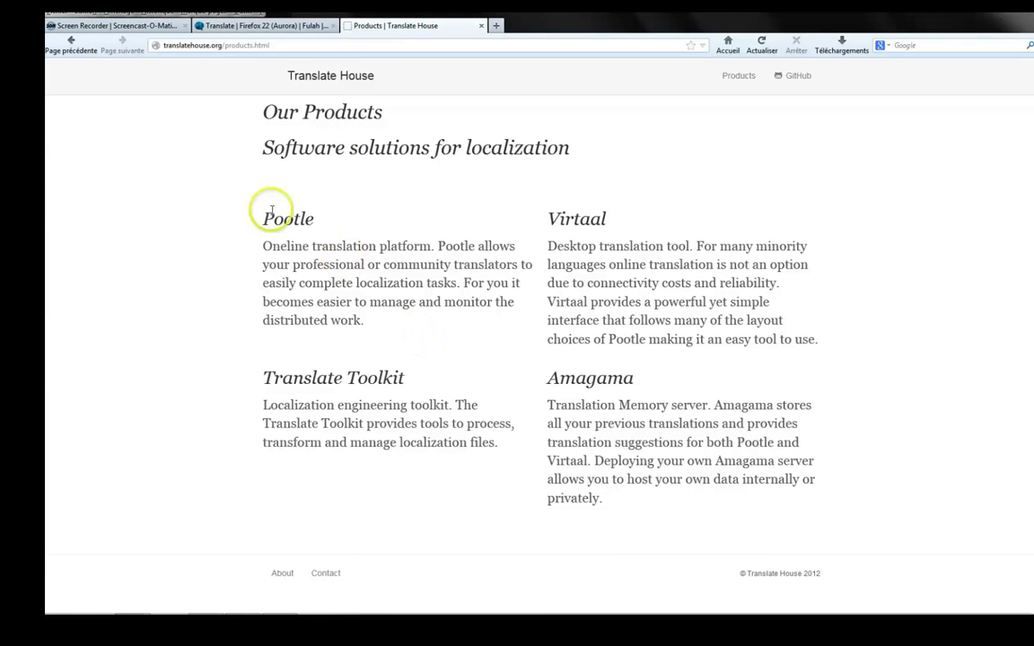
left_click(481, 26)
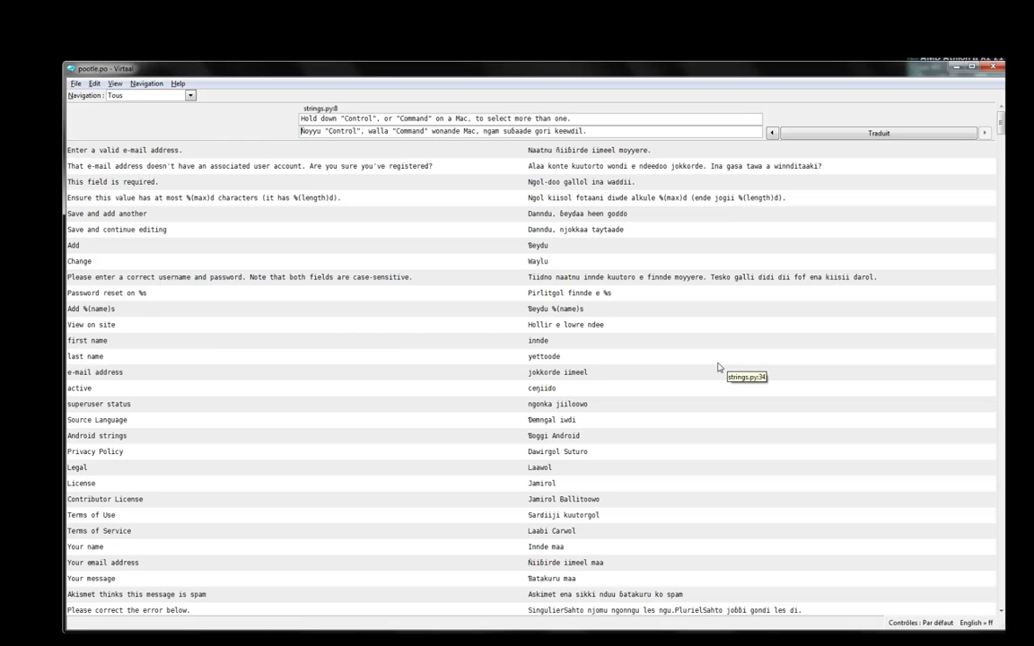
Step: Switch to Virtaal and browse the source strings and their Fulah translations in pootle.po
scroll(717, 367, "down", 6)
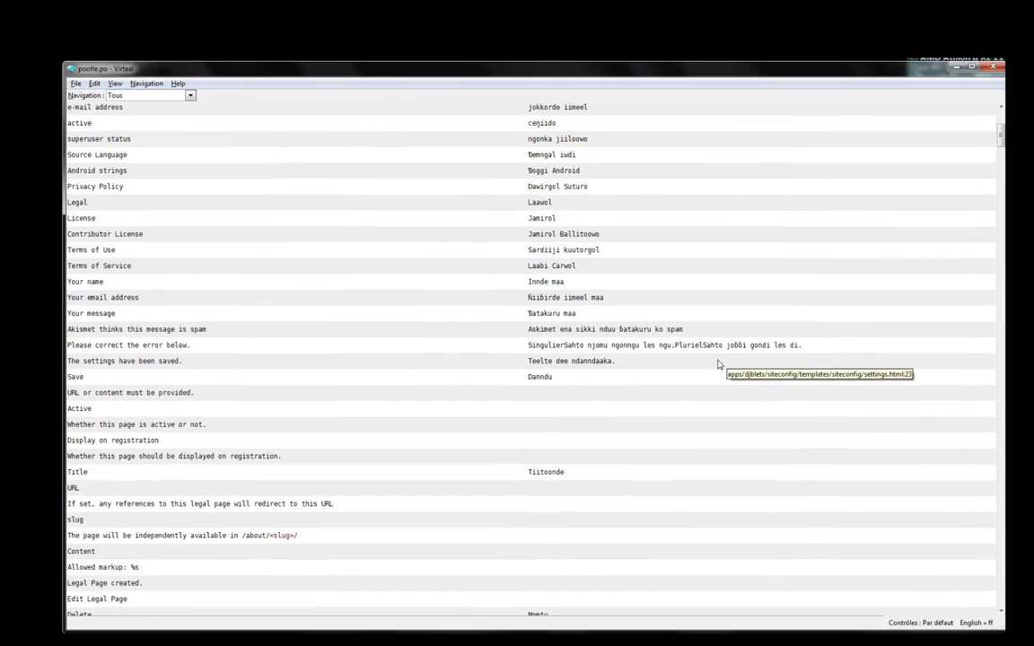
scroll(718, 365, "up", 6)
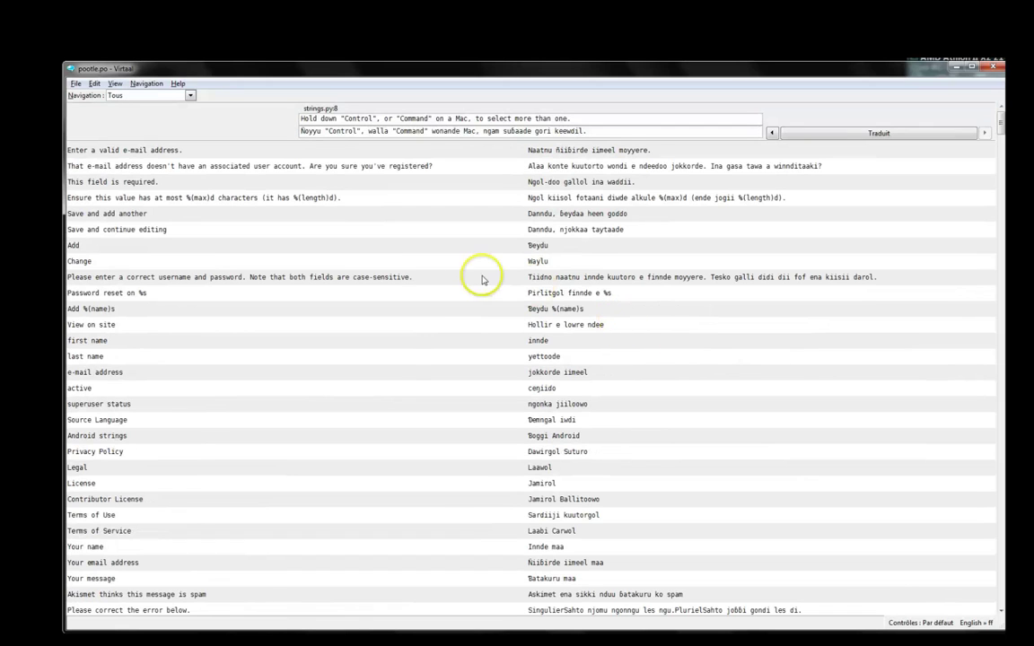
scroll(479, 279, "down", 6)
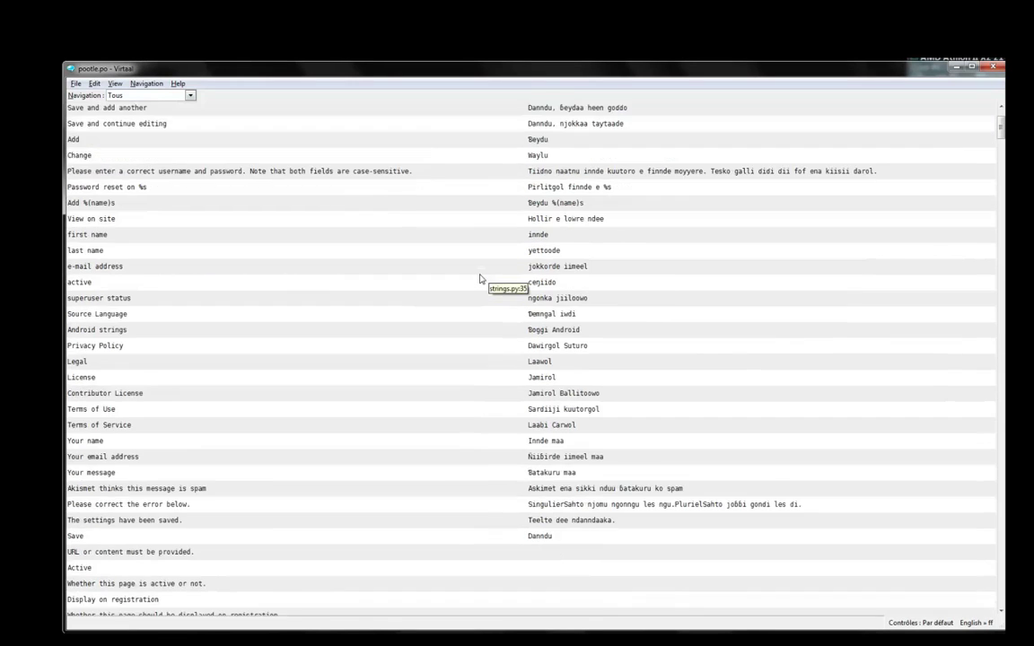
scroll(479, 279, "up", 2)
scroll(479, 279, "up", 3)
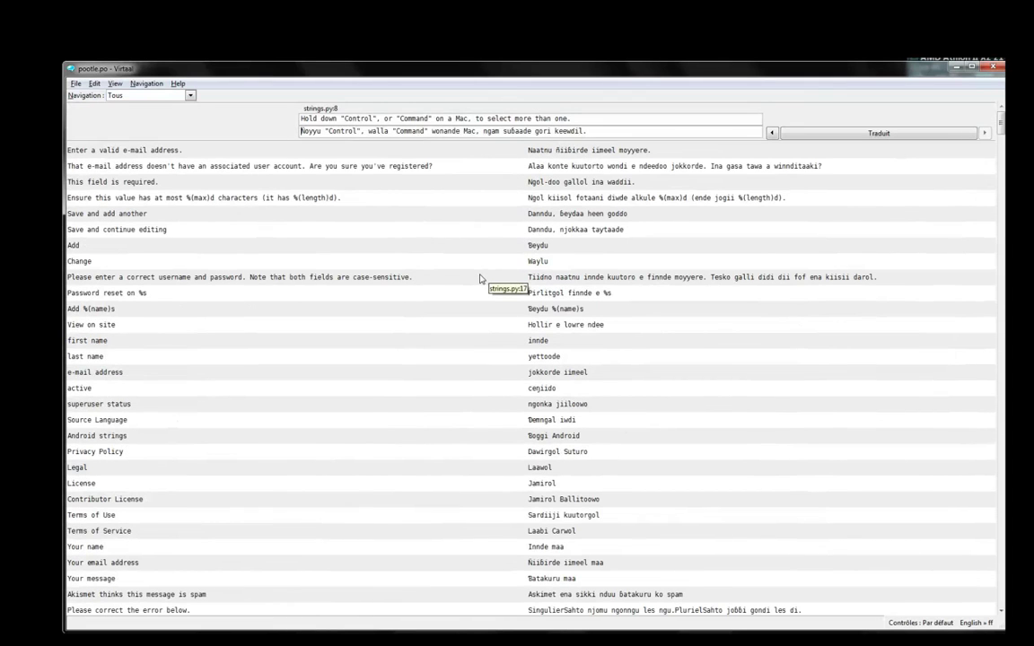
scroll(479, 279, "down", 6)
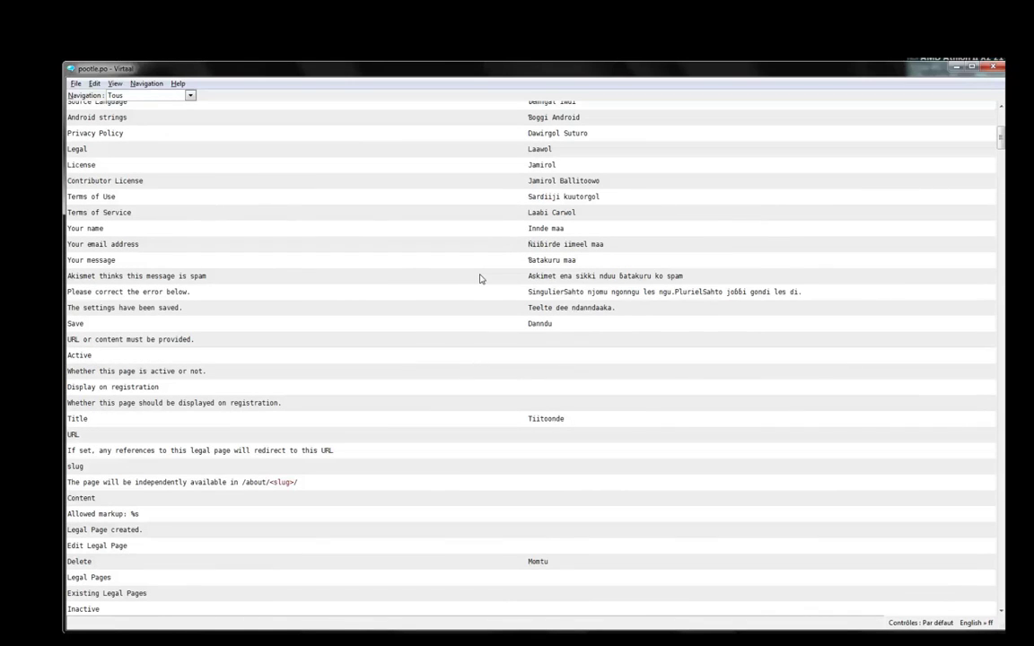
scroll(479, 279, "up", 6)
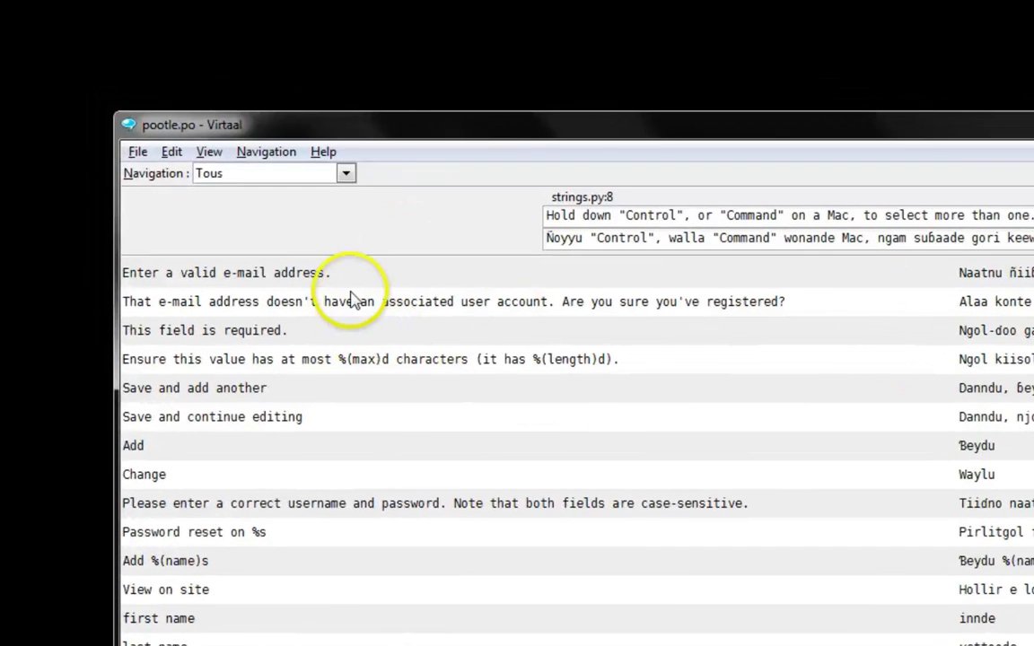
Step: Examine the interface language and the editing, view, navigation and help commands that Virtaal offers
left_click(137, 152)
left_click(135, 151)
left_click(310, 152)
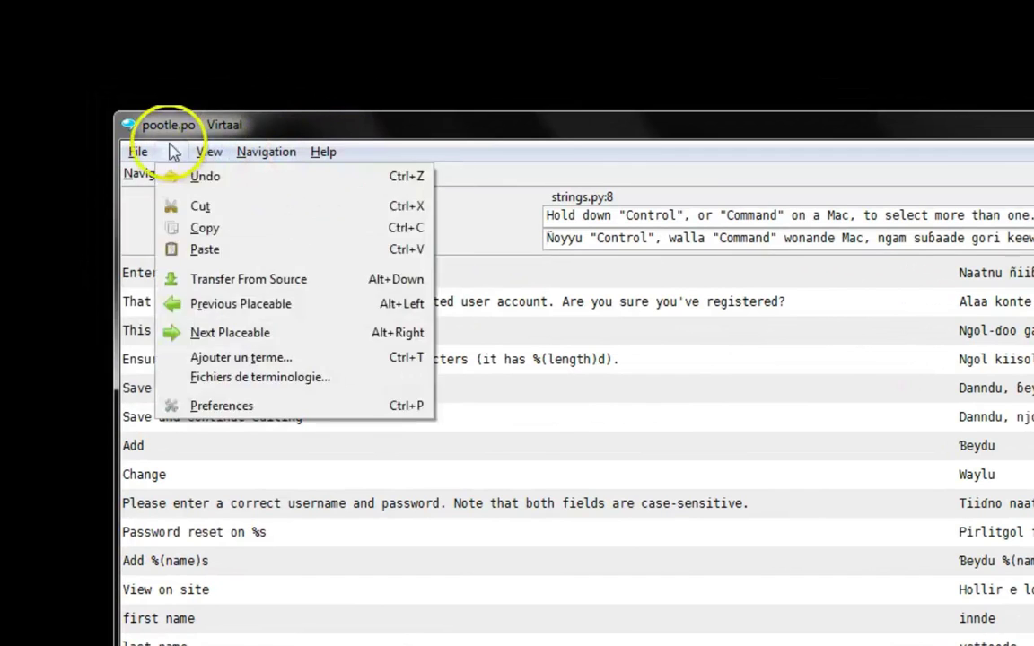
mouse_move(132, 164)
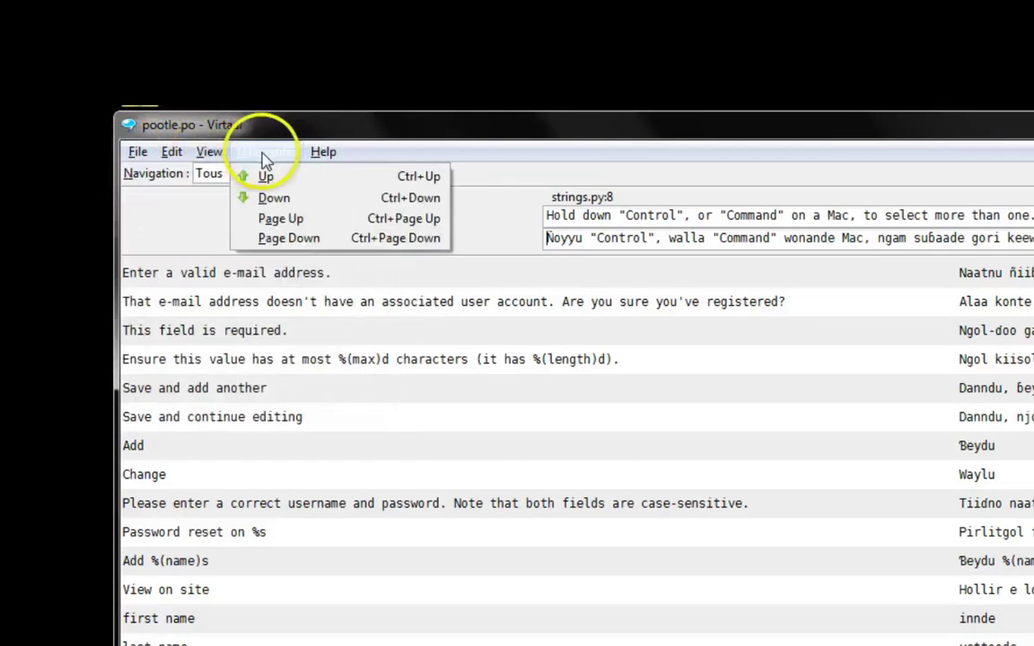
mouse_move(263, 158)
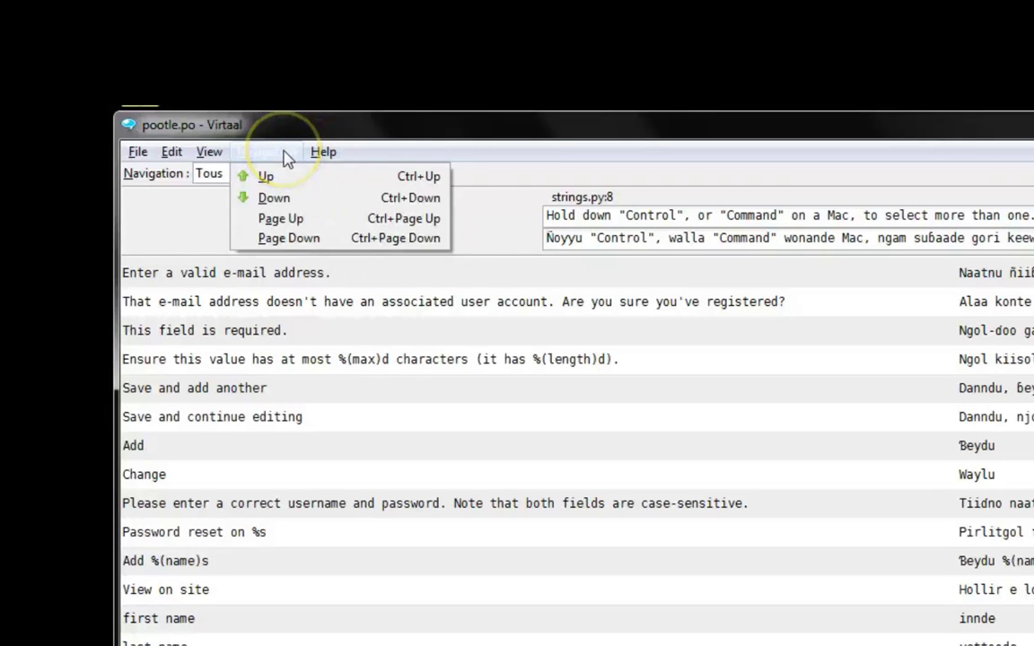
mouse_move(334, 155)
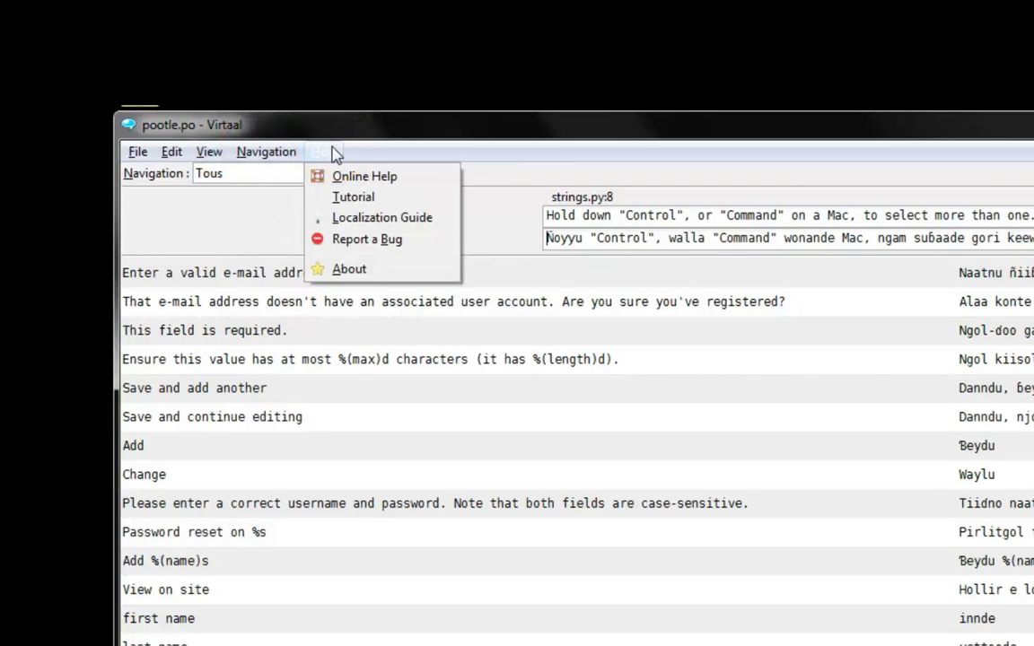
left_click(324, 154)
left_click(178, 151)
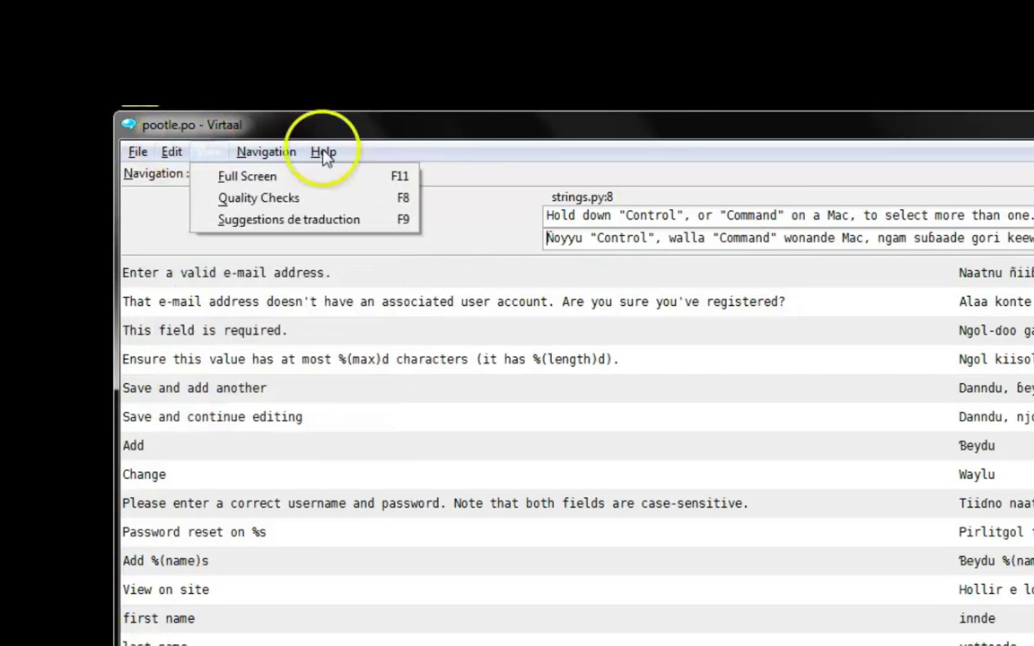
left_click(441, 157)
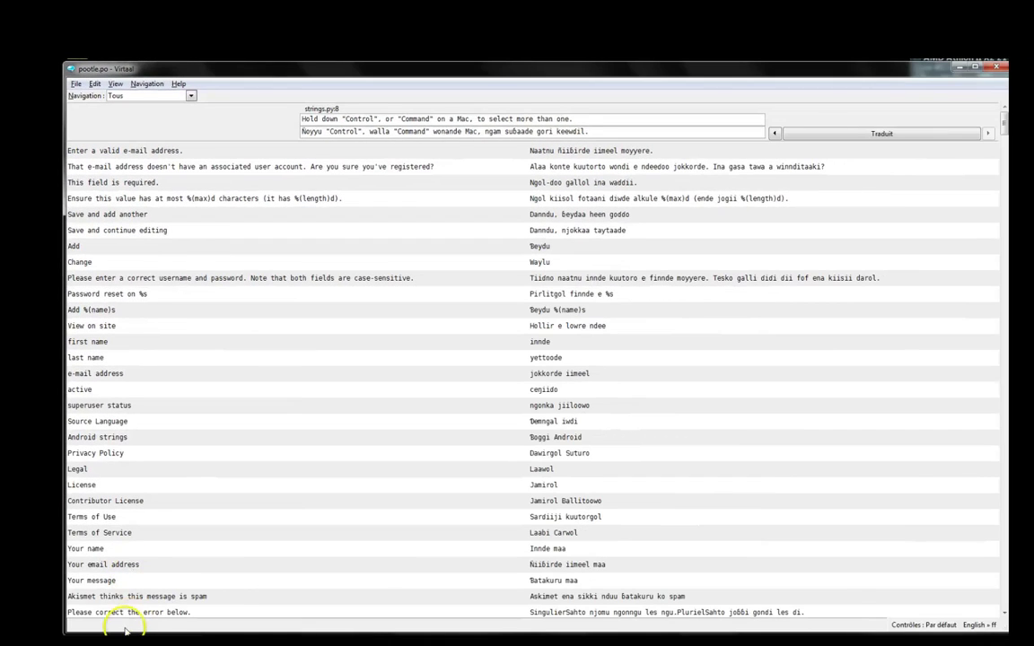
Step: In Windows Explorer, go to drive C:, Utilisateurs, the personal user folder, AppData, Roaming, and open the Virtaal folder
mouse_move(126, 629)
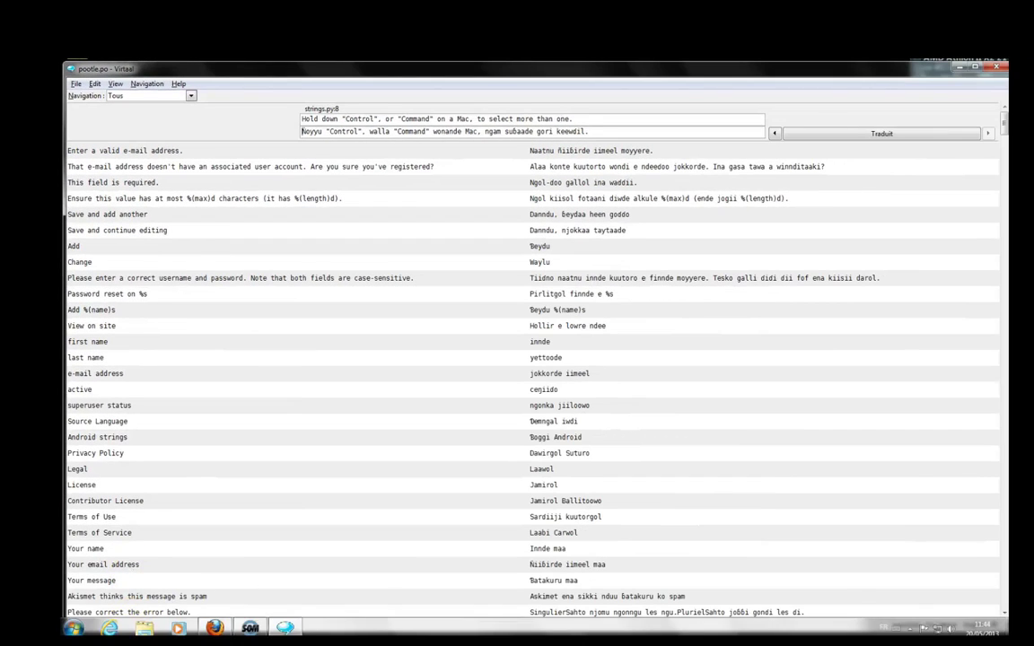
left_click(142, 626)
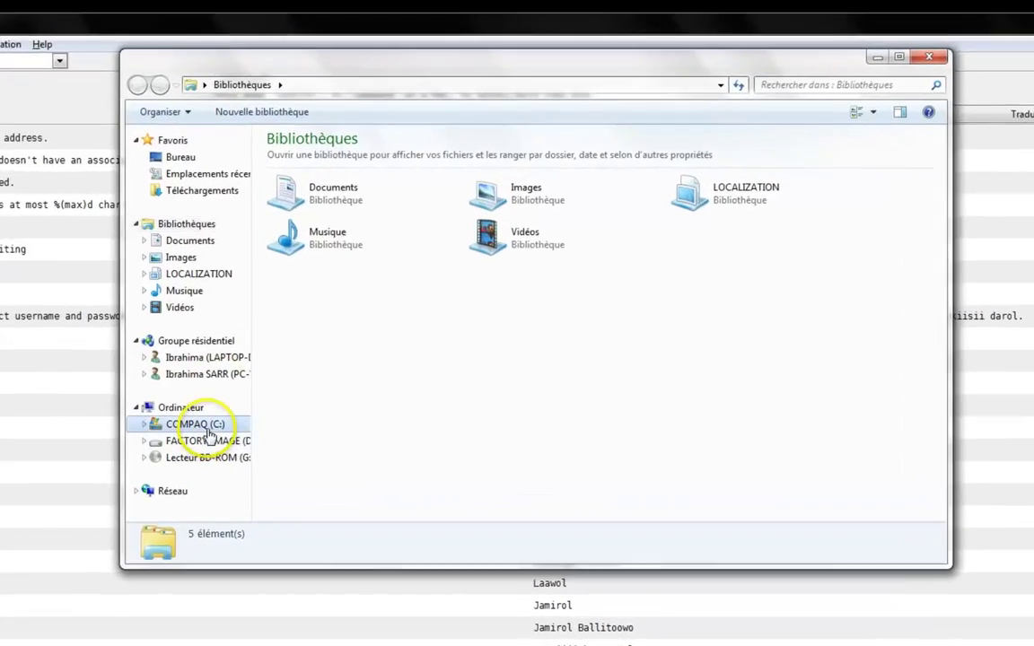
left_click(286, 355)
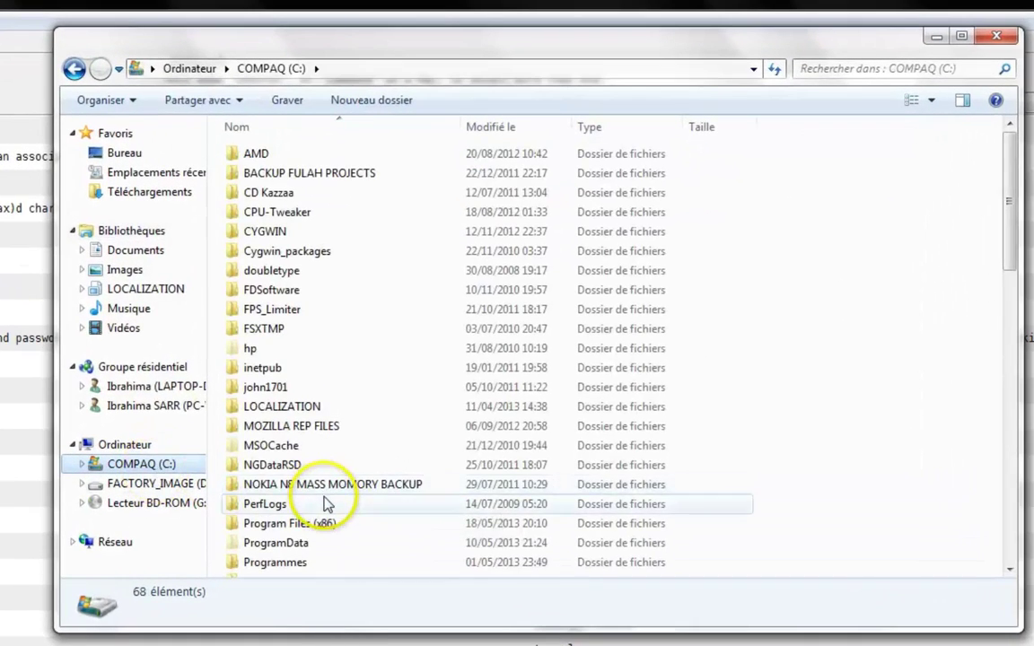
left_click(335, 524)
scroll(334, 534, "down", 3)
scroll(337, 536, "down", 3)
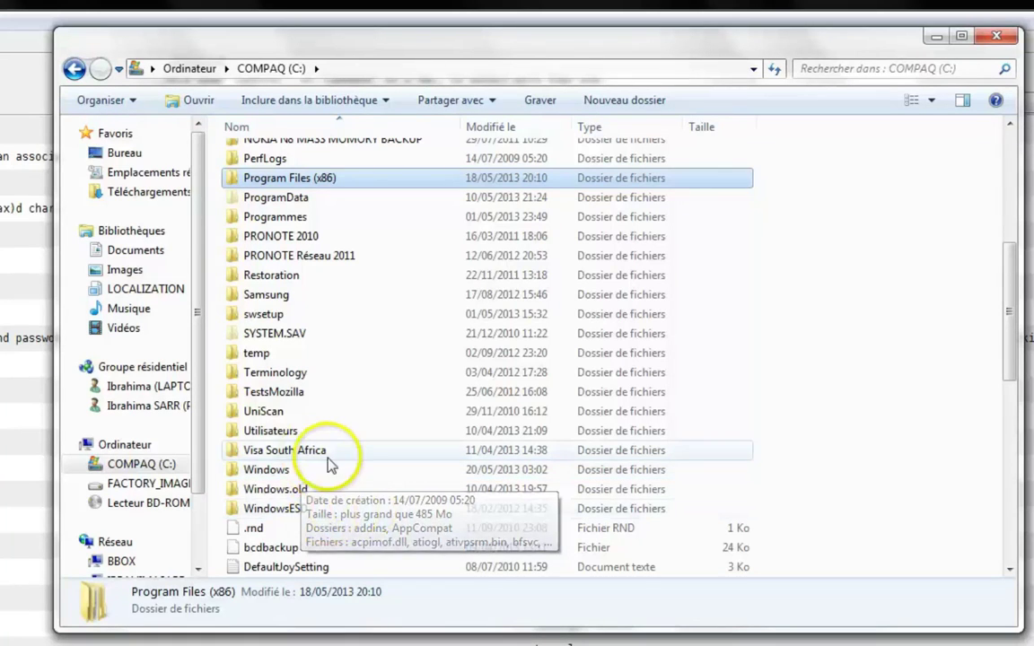
double_click(269, 433)
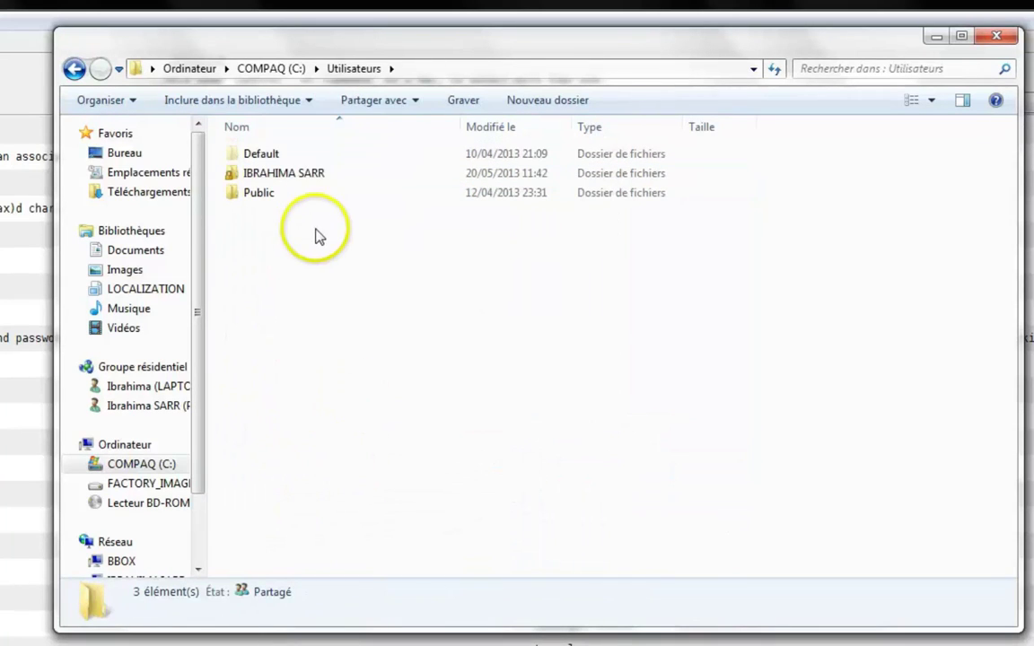
double_click(321, 179)
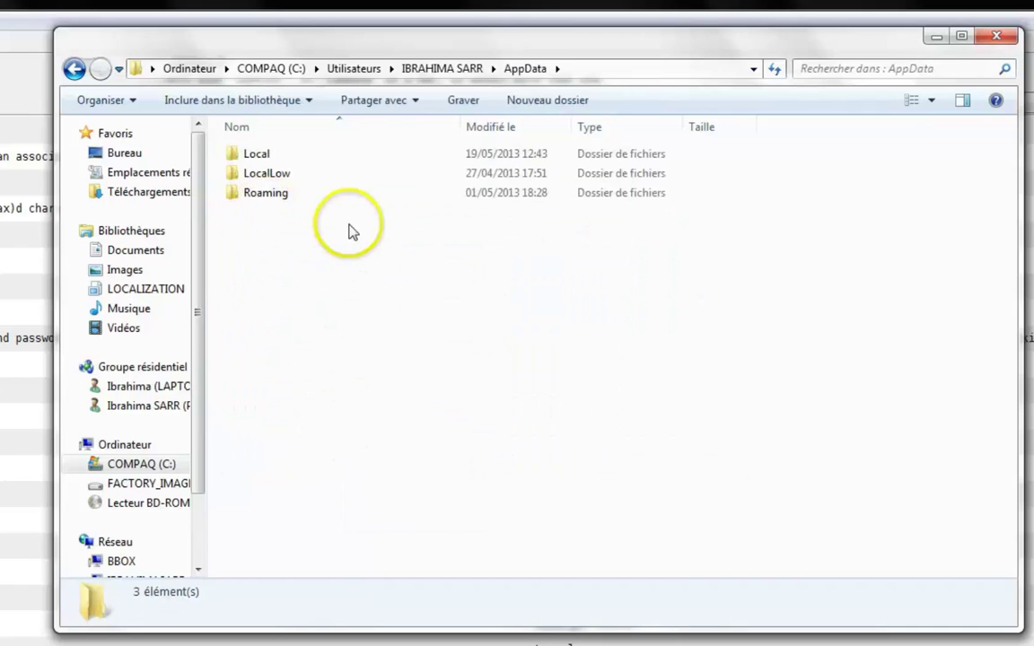
double_click(269, 192)
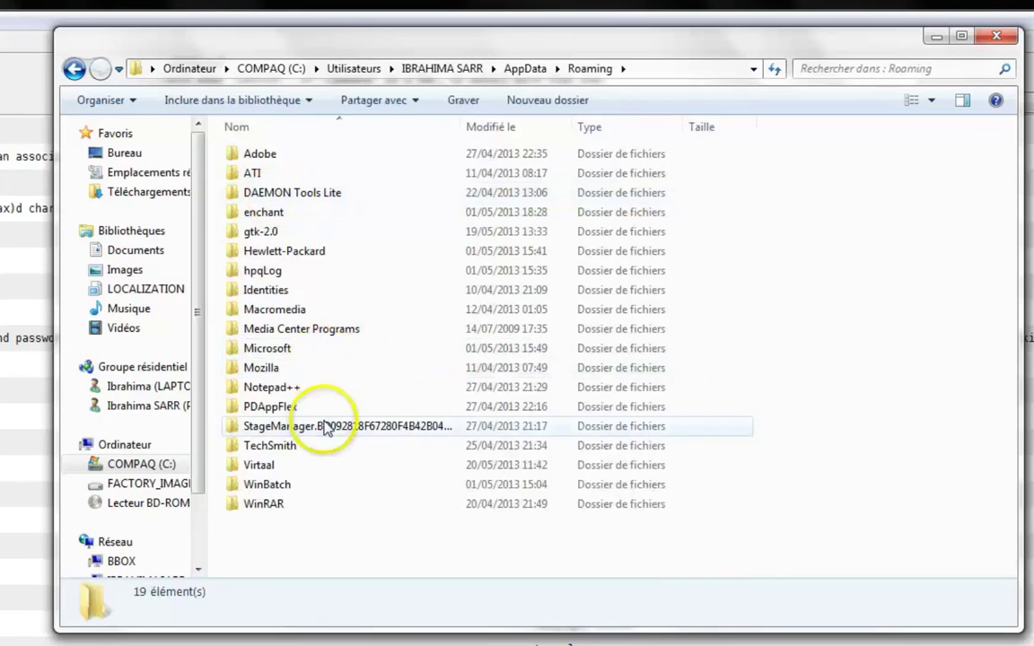
left_click(255, 464)
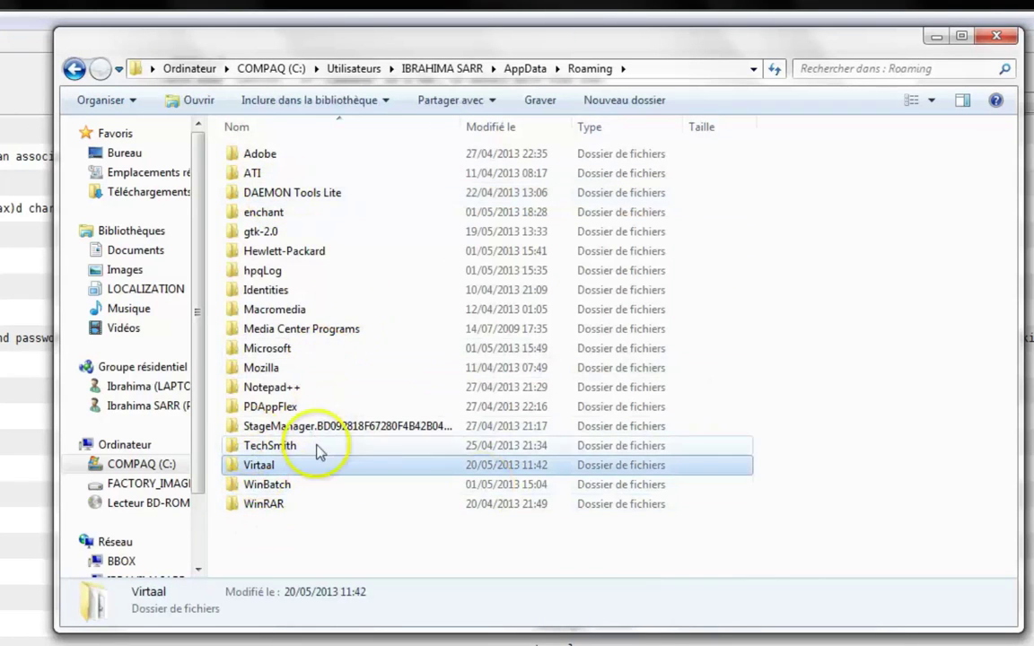
double_click(256, 467)
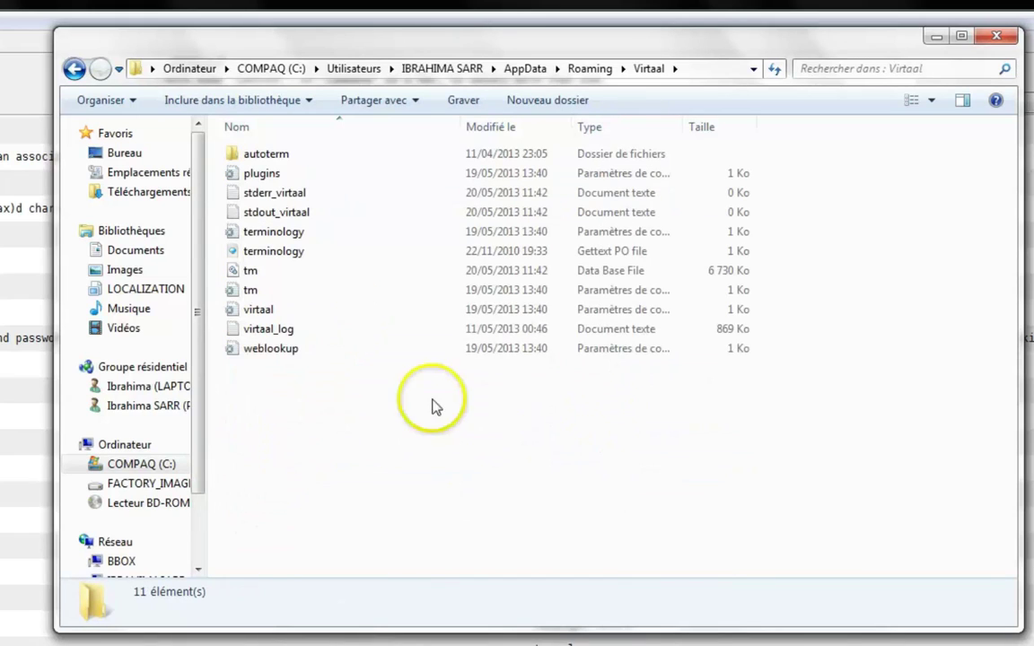
Step: Open the virtaal configuration file in Notepad++ to examine its language settings, including the uilang line
left_click(259, 310)
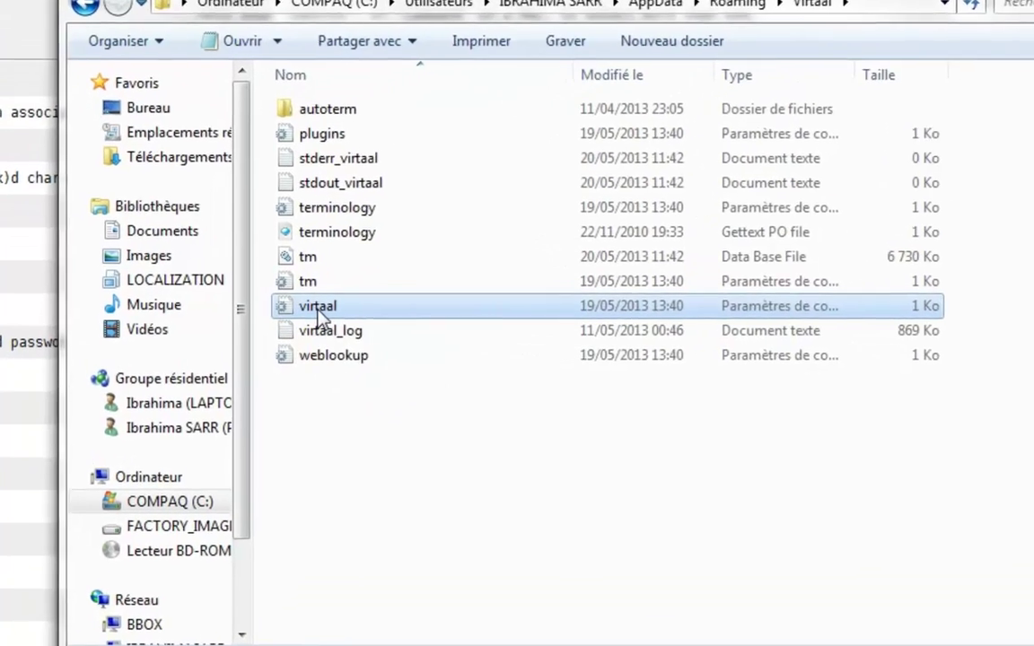
right_click(260, 312)
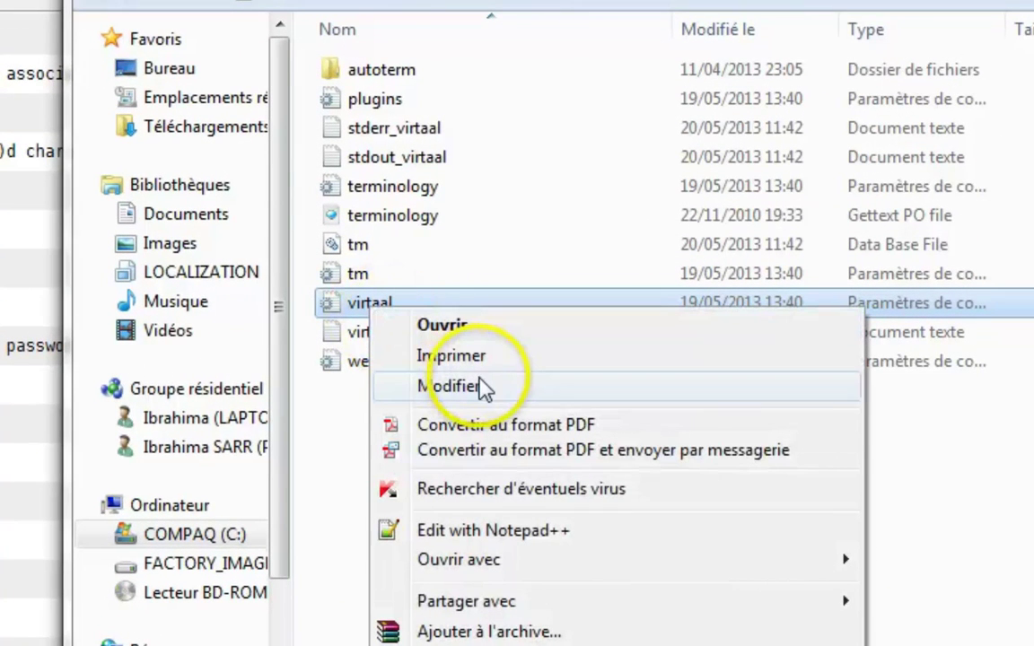
left_click(566, 531)
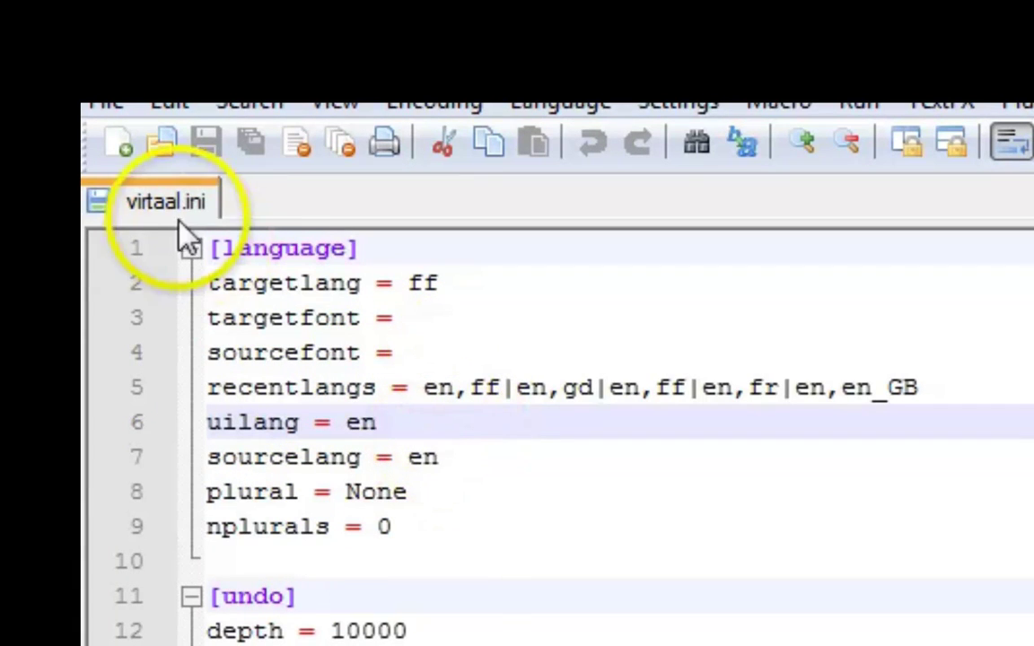
Step: Exit Notepad++ and minimise the Virtaal folder window to return to pootle.po in Virtaal
left_click(105, 108)
left_click(105, 108)
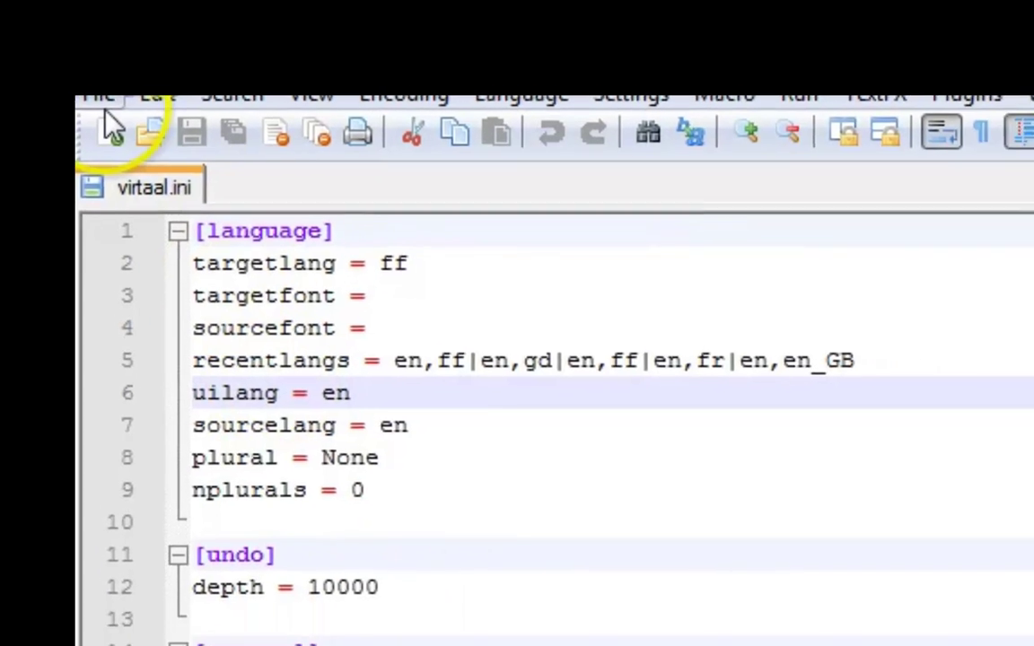
left_click(105, 104)
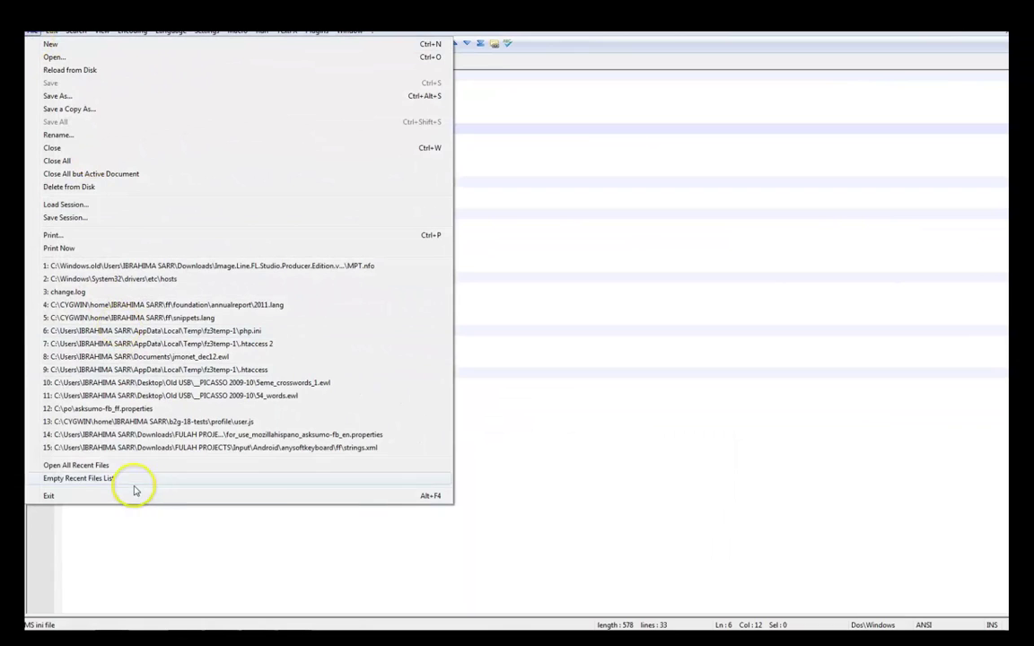
left_click(54, 496)
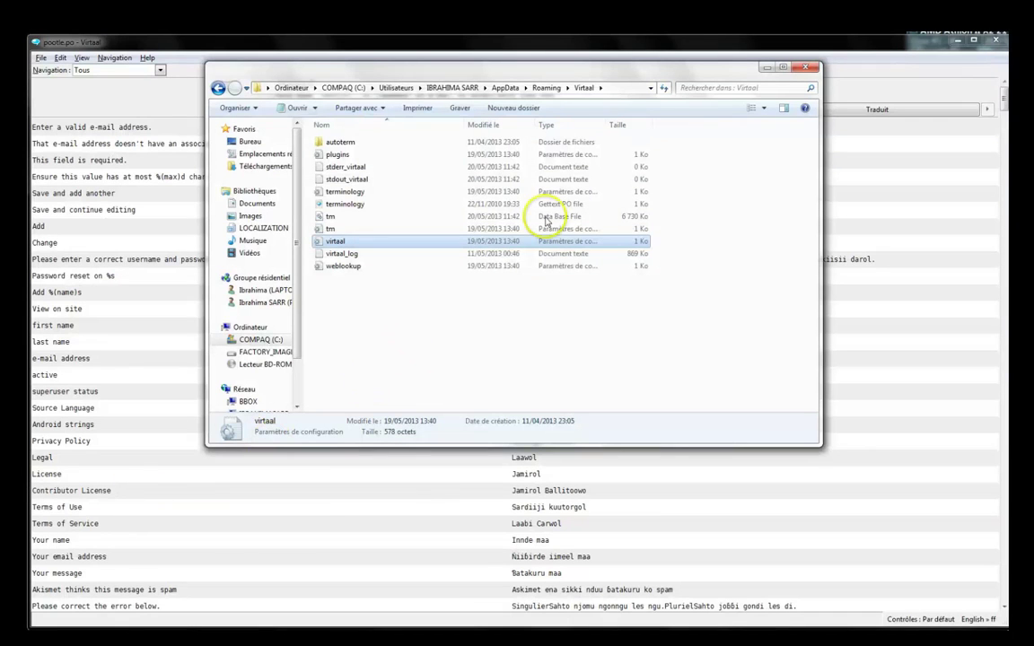
left_click(765, 69)
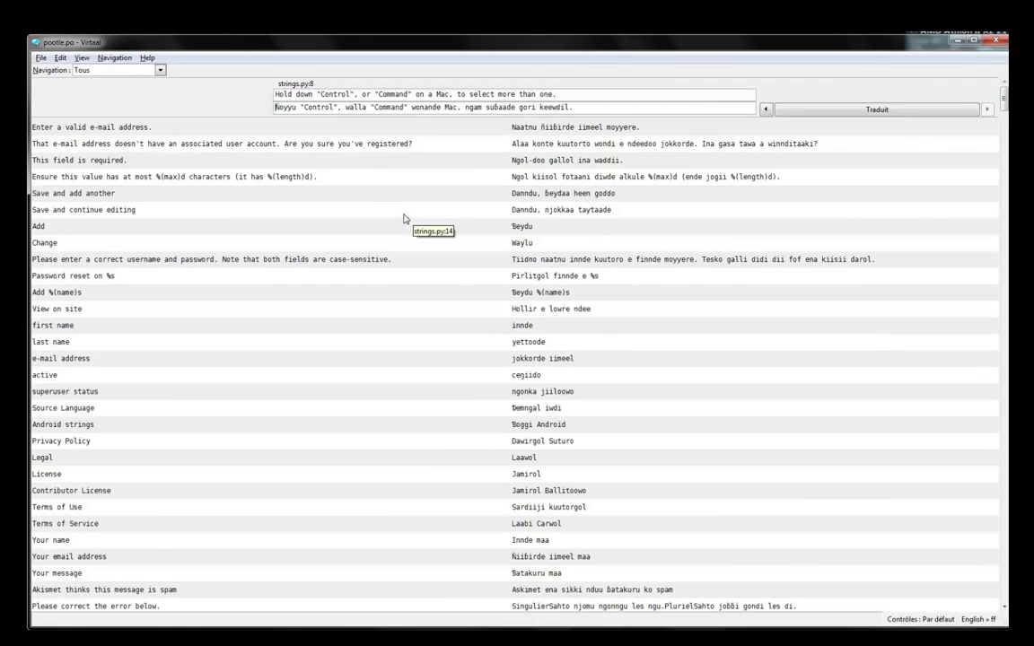
scroll(403, 218, "down", 7)
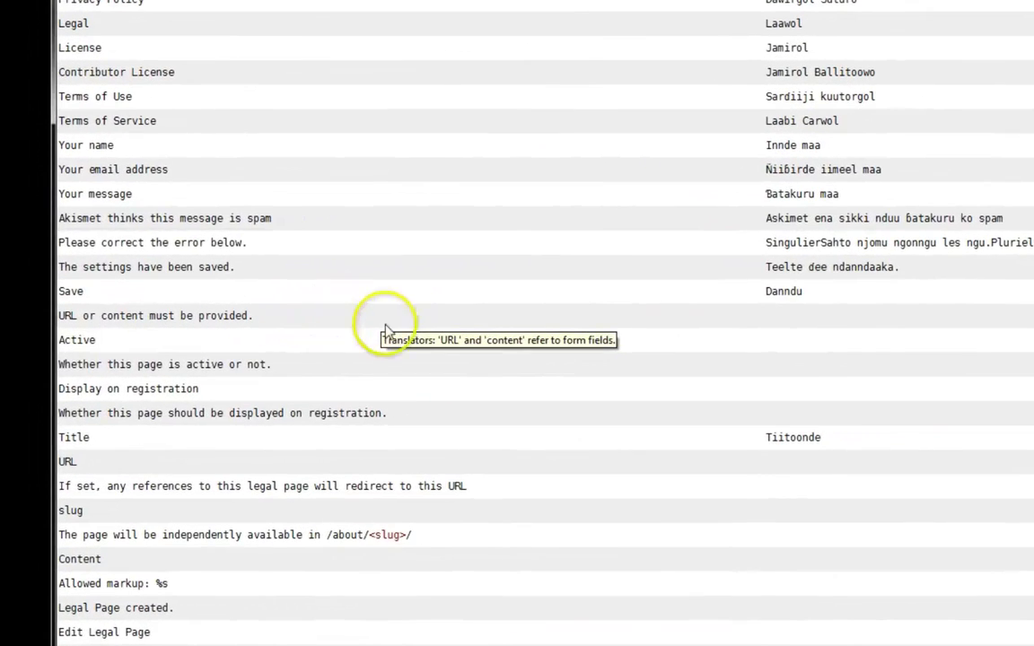
scroll(256, 311, "up", 3)
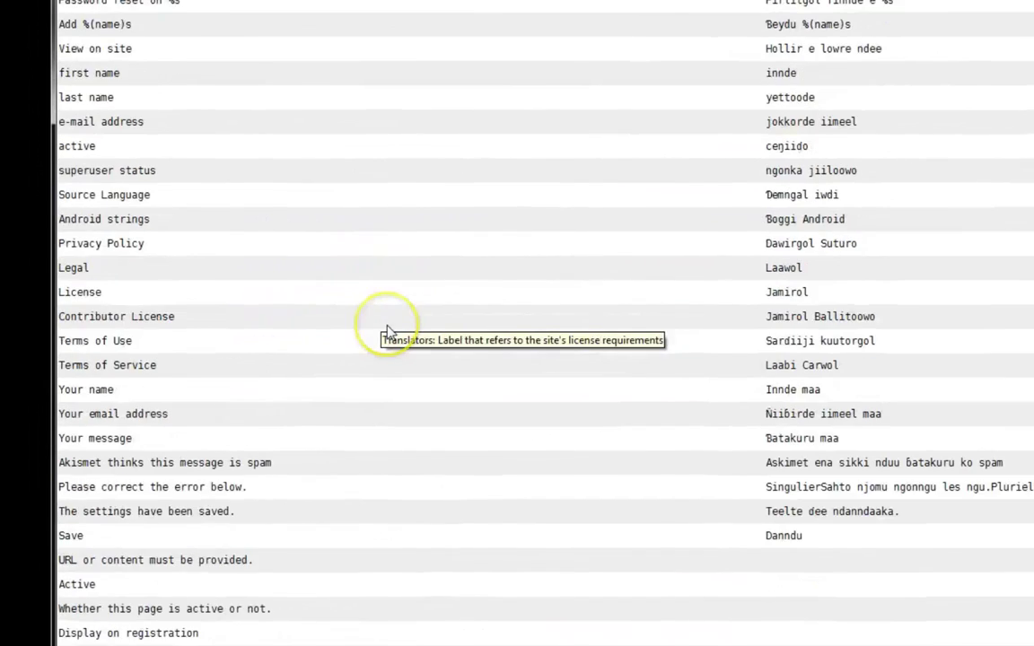
scroll(387, 328, "up", 3)
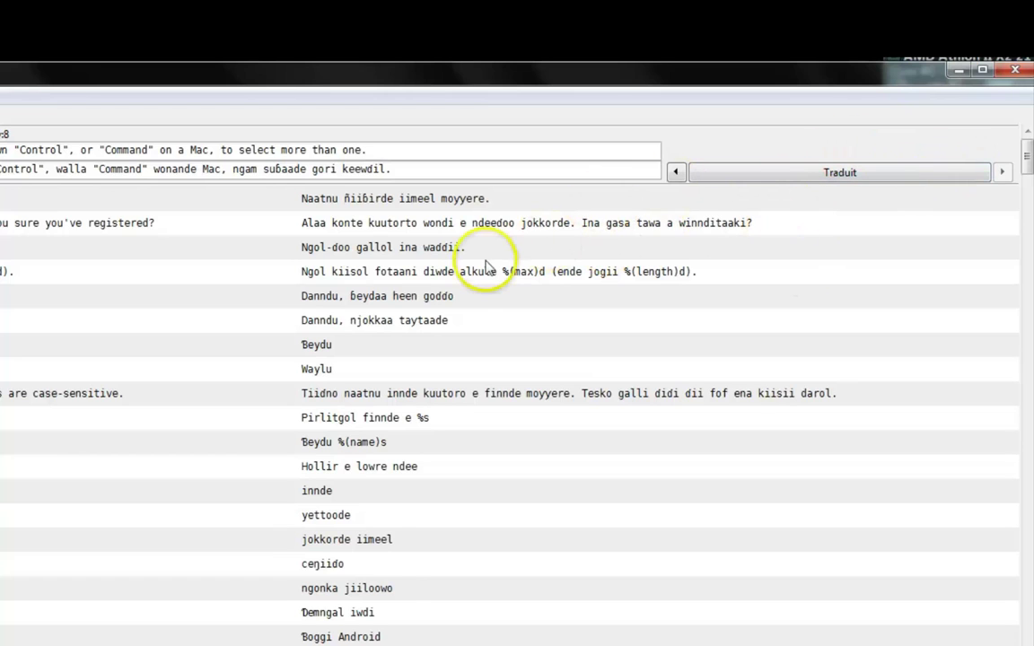
Step: Select the first untranslated string in pootle.po, "URL or content must be provided.", for translation
scroll(482, 267, "down", 5)
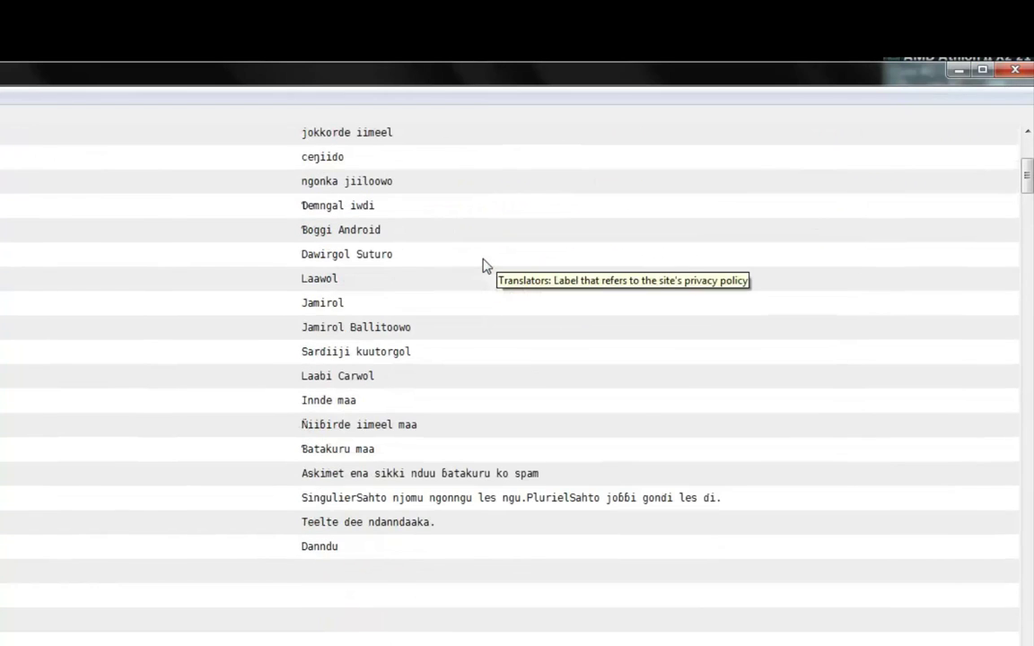
scroll(483, 267, "down", 3)
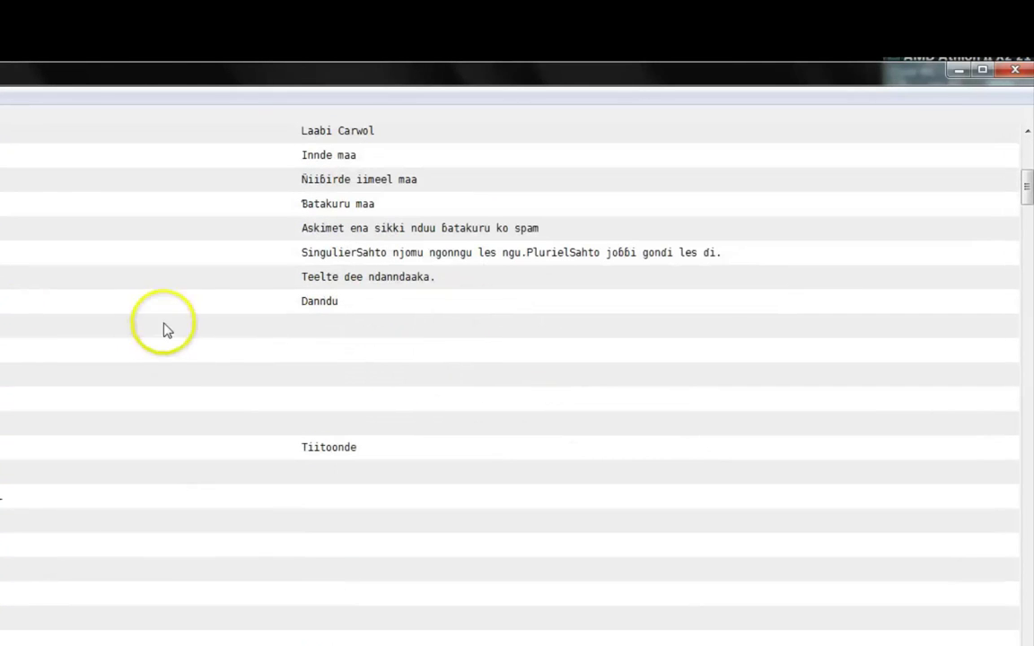
scroll(150, 376, "up", 5)
scroll(150, 376, "up", 3)
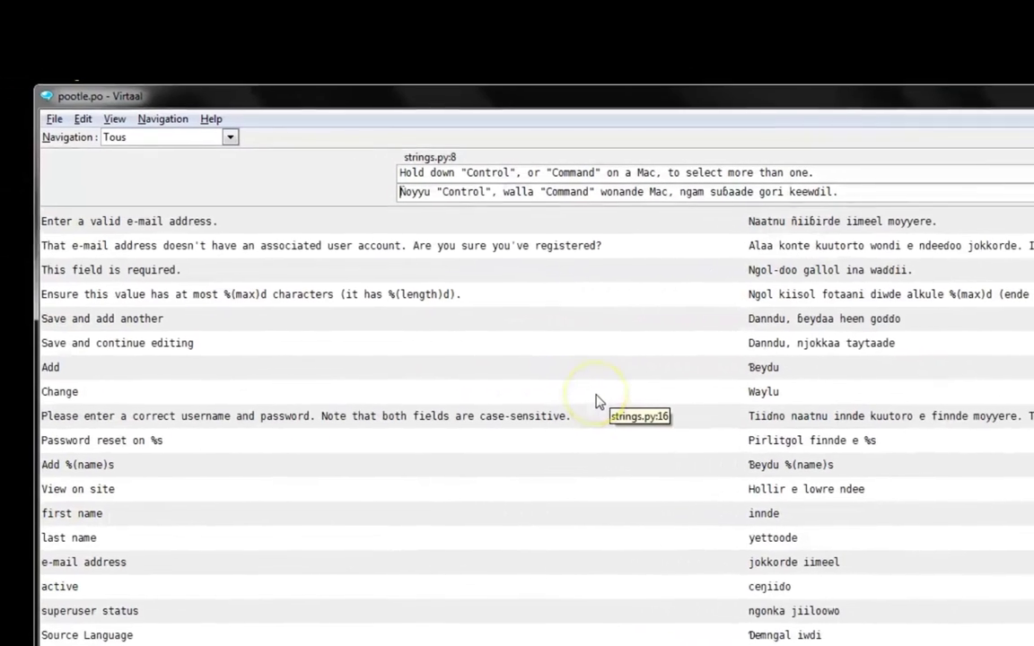
scroll(613, 402, "down", 8)
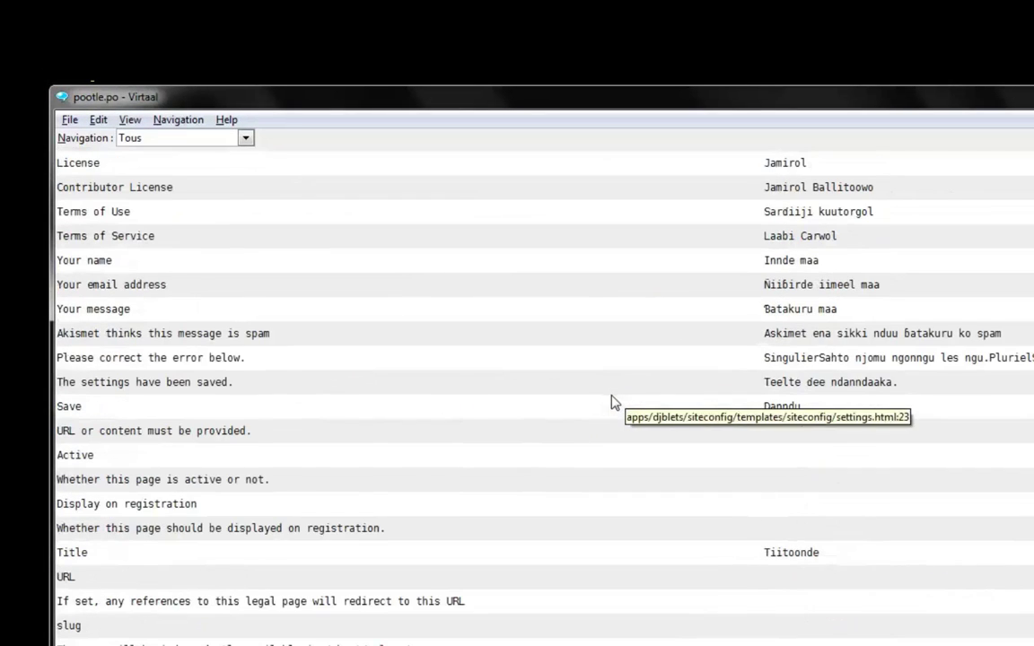
left_click(786, 433)
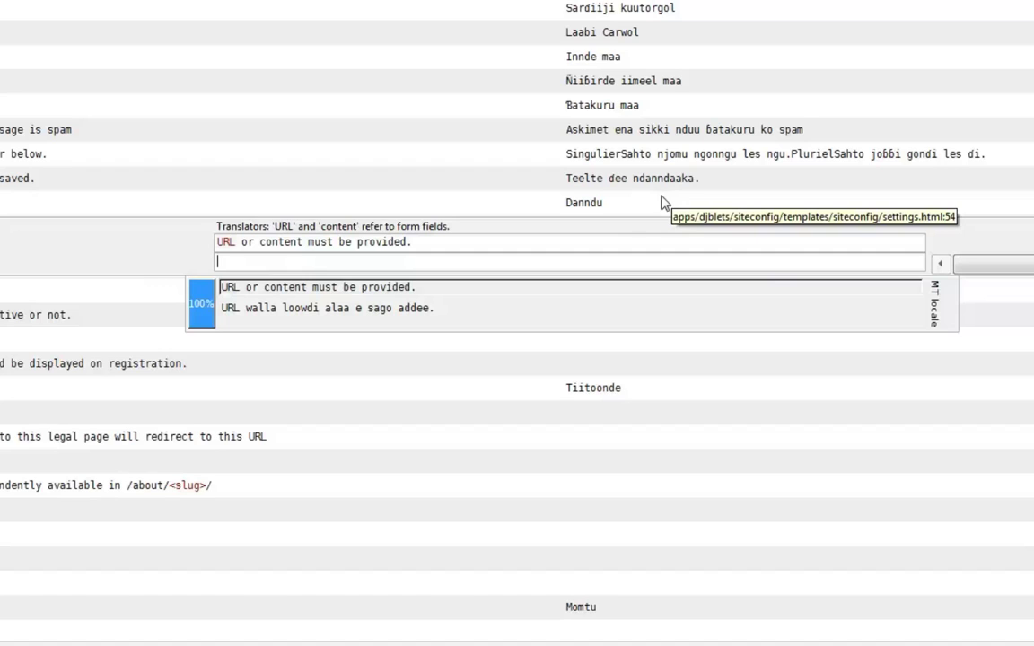
Step: Translate "URL or content must be provided." with the suggested "URL walla loowdi alaa e sago addee." and confirm it
left_click(475, 262)
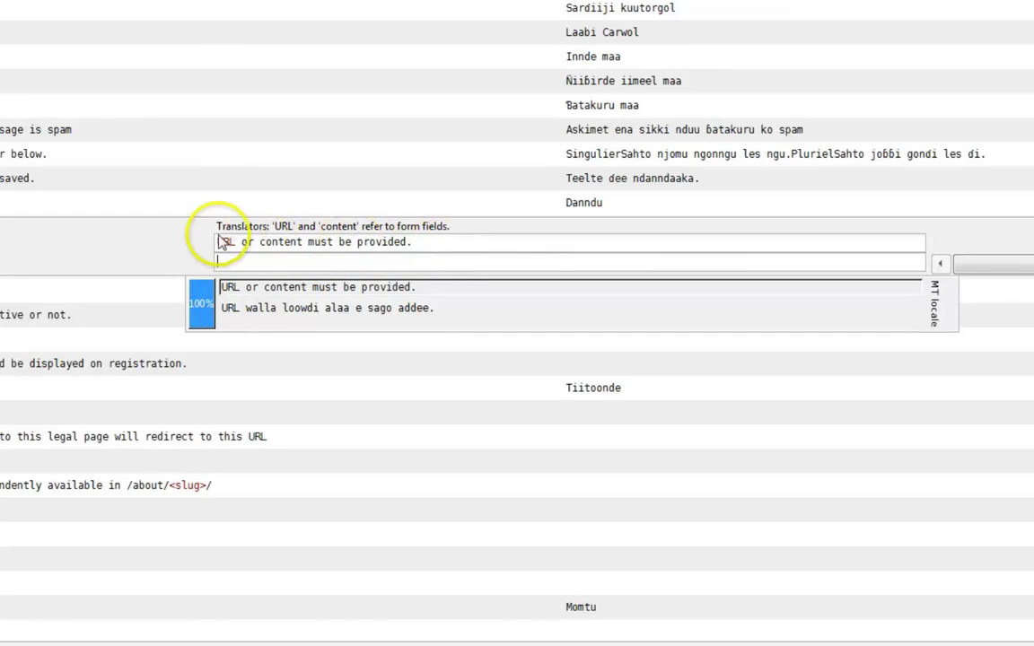
left_click(354, 306)
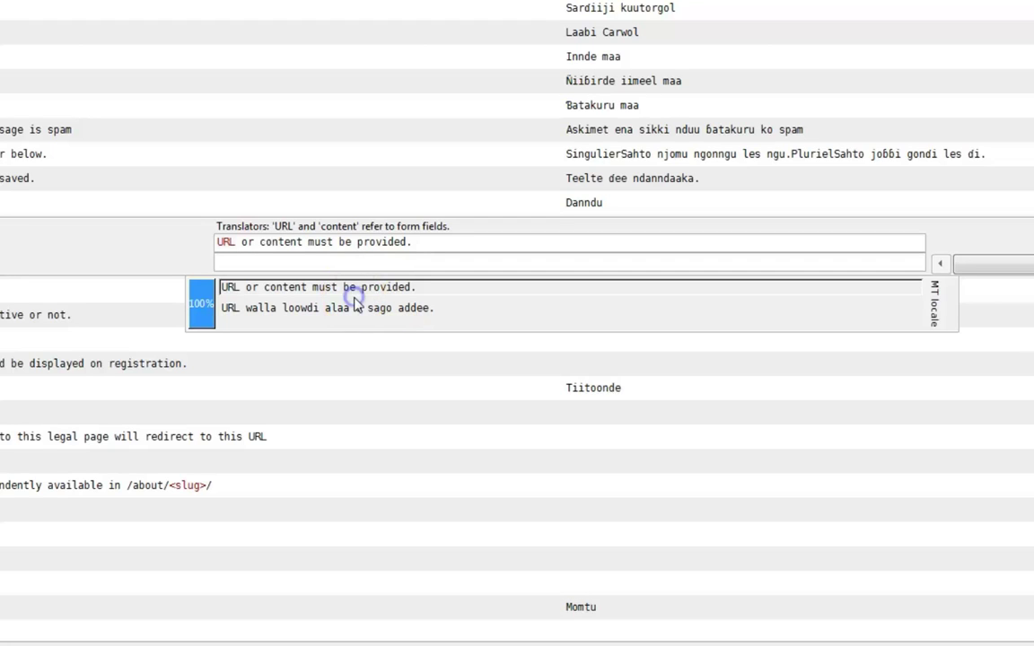
double_click(318, 304)
left_click(425, 261)
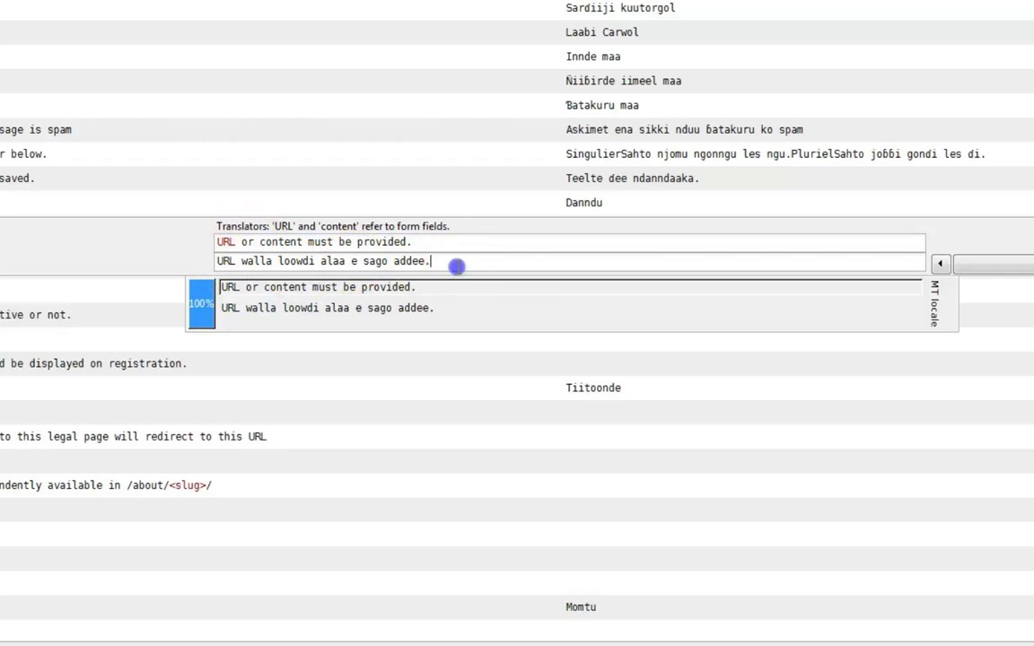
key("ctrl+Return")
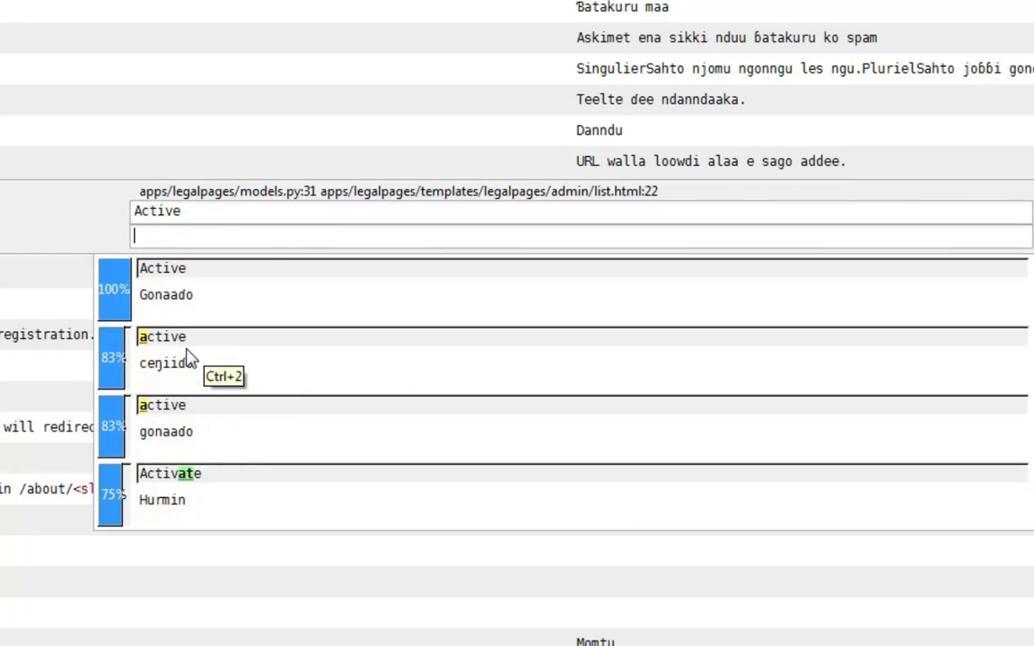
Step: Accept the 100% suggestions "Gonaado" for "Active" and "So ngoo hello ena saasi walla alaa." for "Whether this page is active or not."
left_click(111, 374)
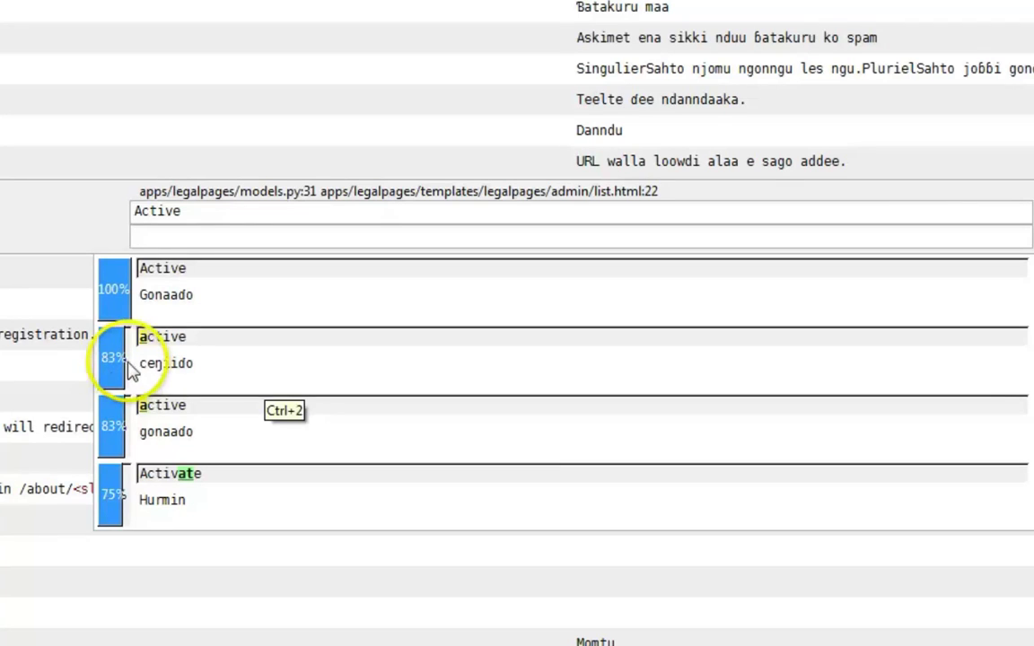
left_click(142, 356)
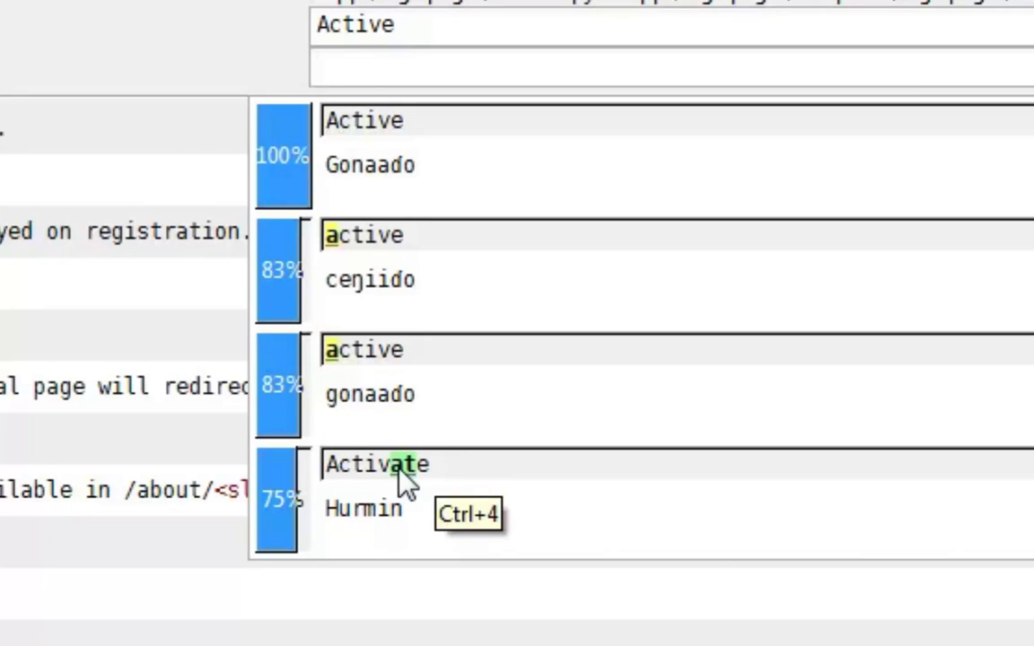
left_click(278, 161)
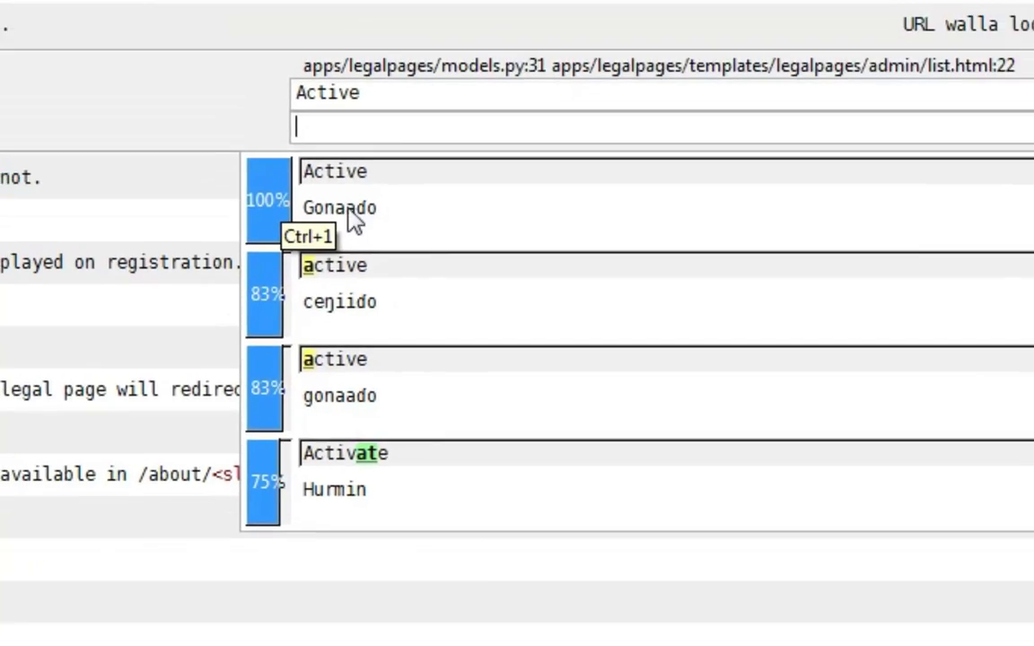
left_click(397, 180)
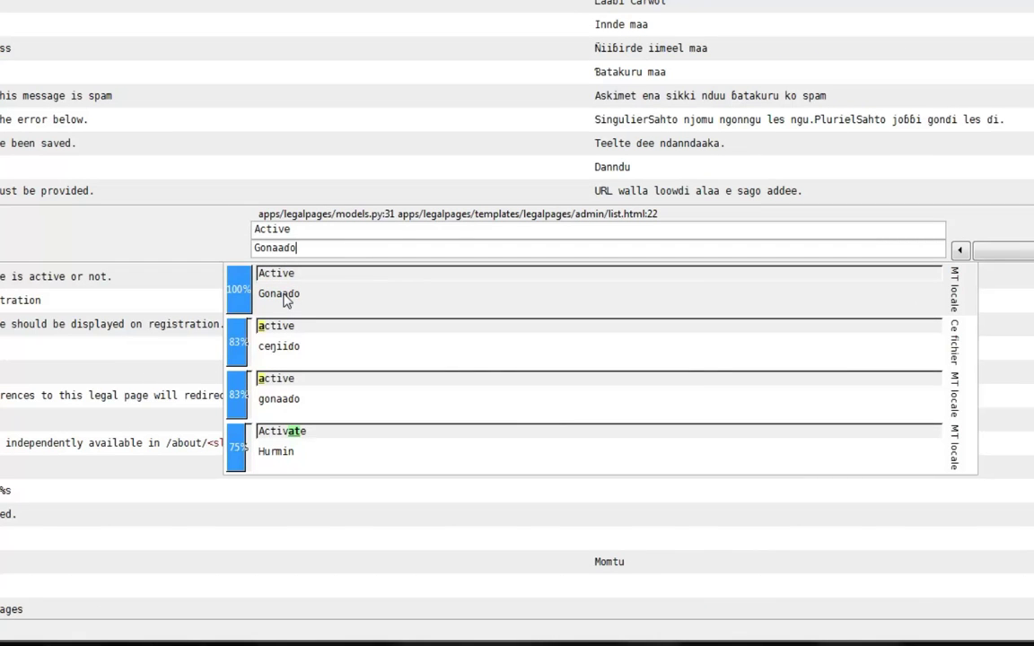
key("Return")
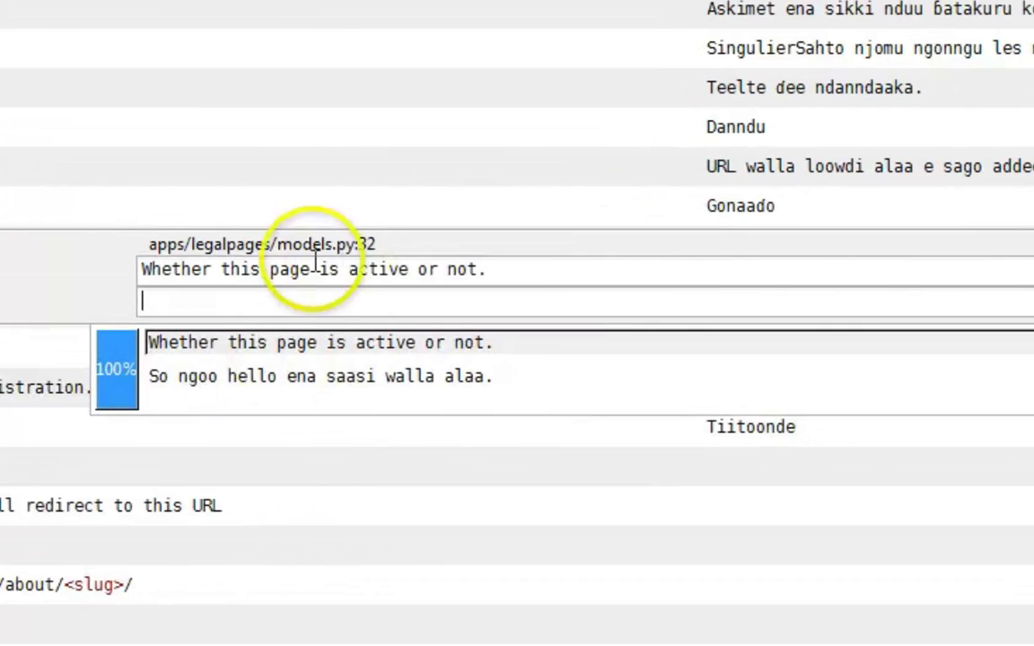
left_click(452, 377)
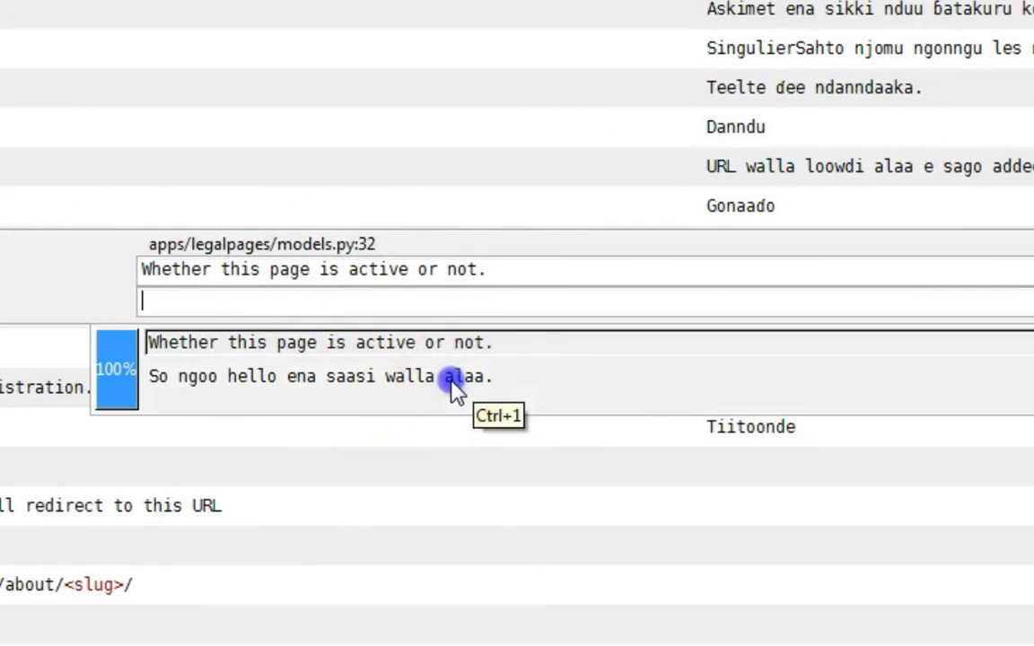
key("Return")
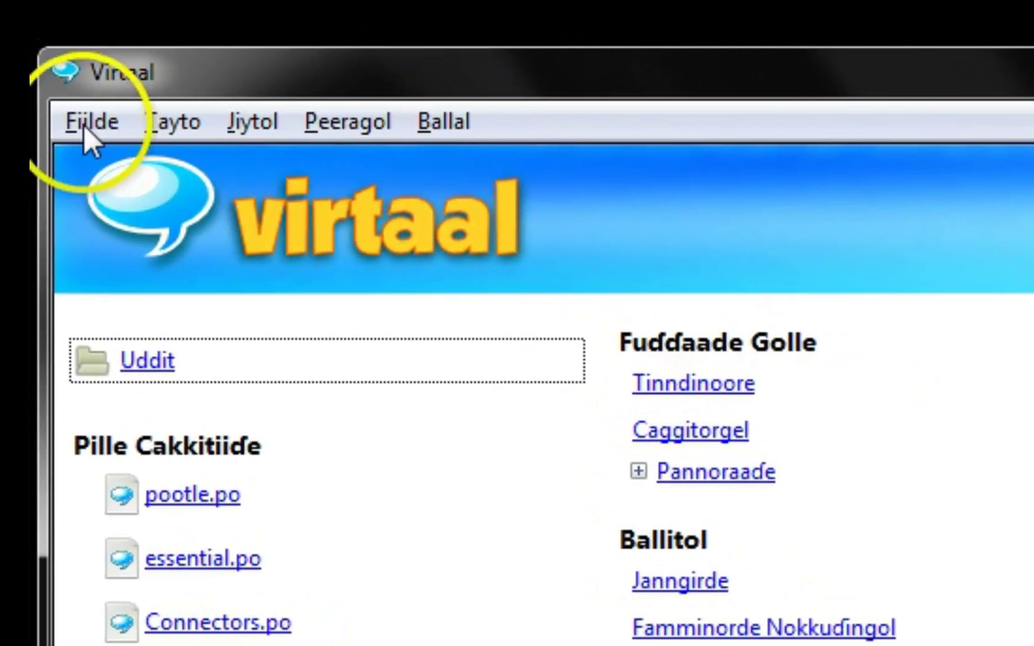
Step: Examine the file, navigation and help commands in Virtaal's Fulah interface
left_click(63, 86)
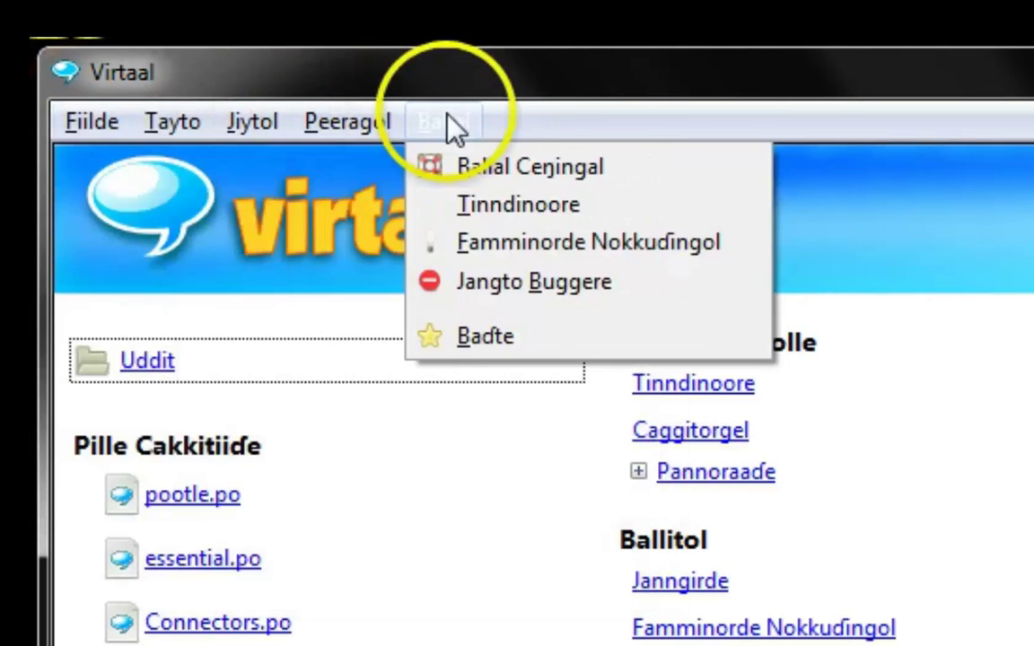
mouse_move(309, 121)
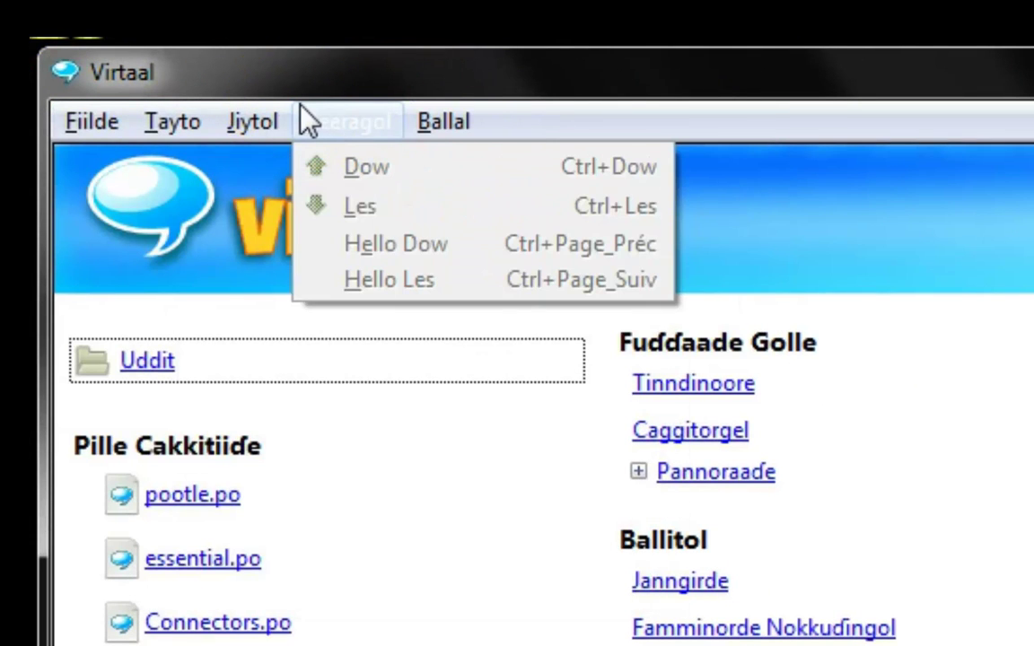
left_click(458, 123)
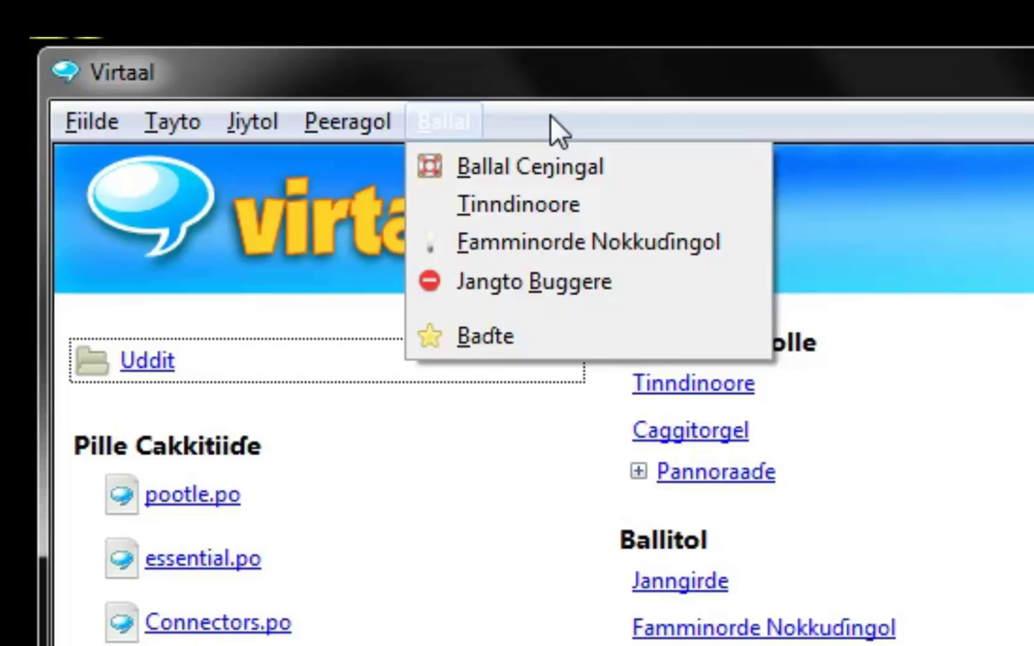
left_click(327, 121)
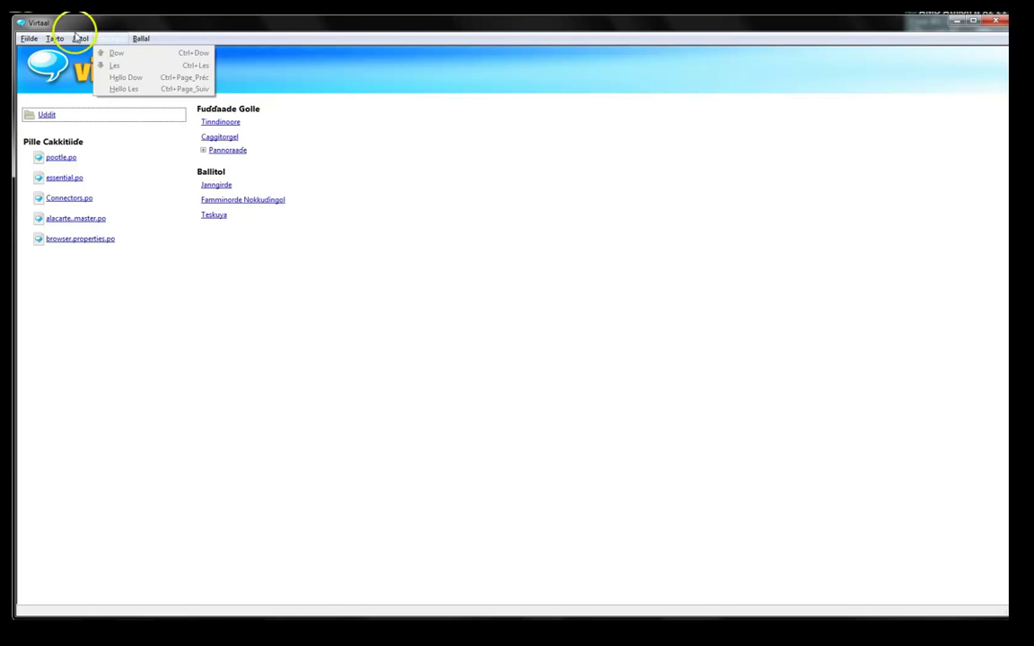
left_click(30, 39)
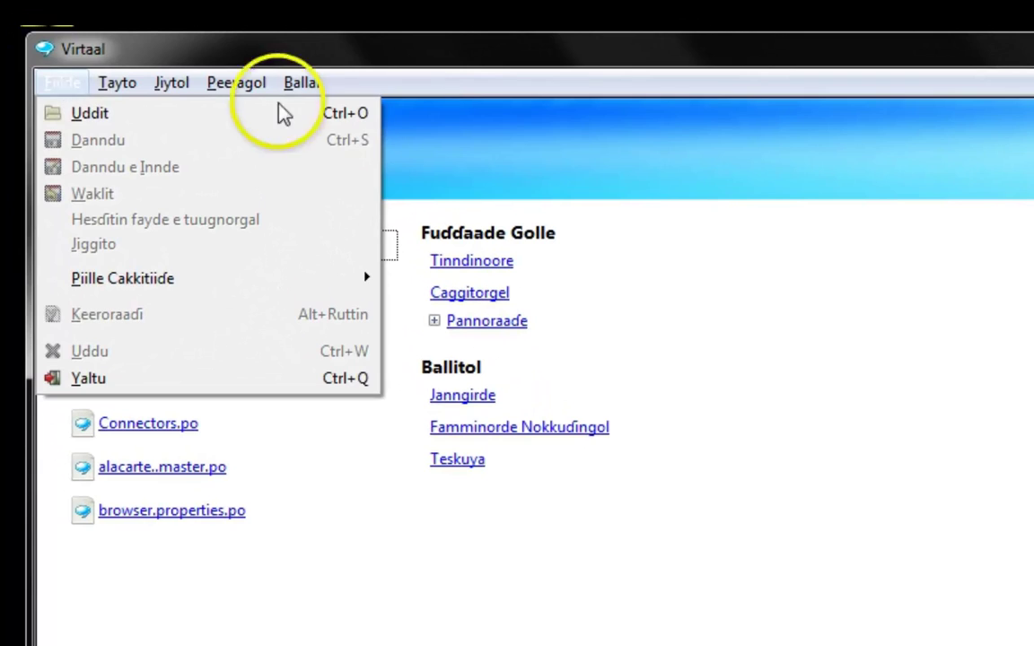
mouse_move(260, 82)
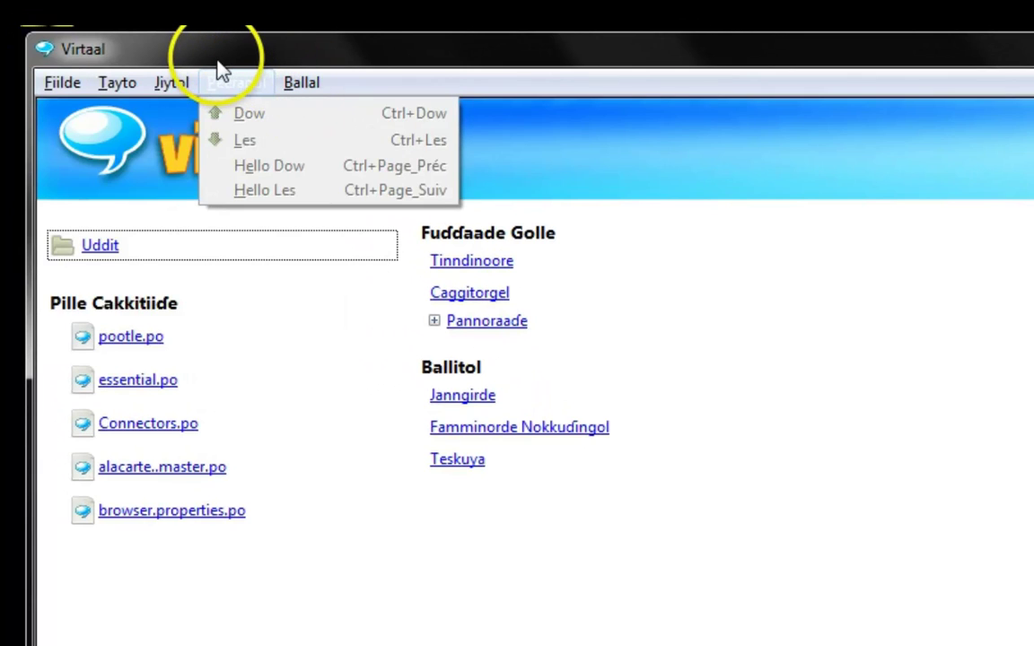
mouse_move(45, 86)
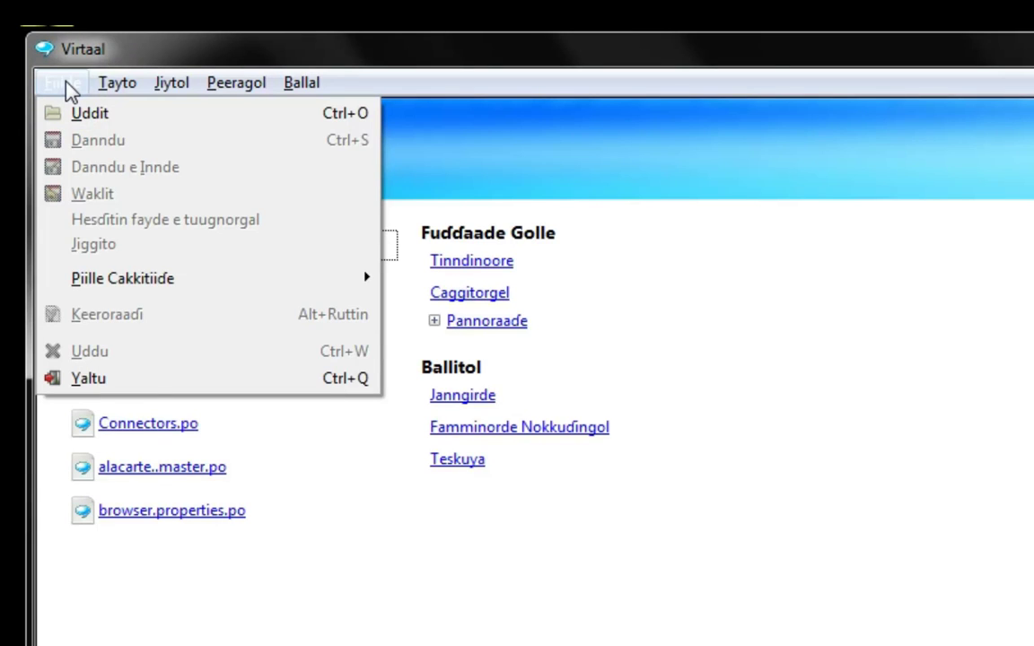
Step: Quit Virtaal, switch to Windows Explorer and go from AppData through Roaming into the Virtaal folder
left_click(151, 384)
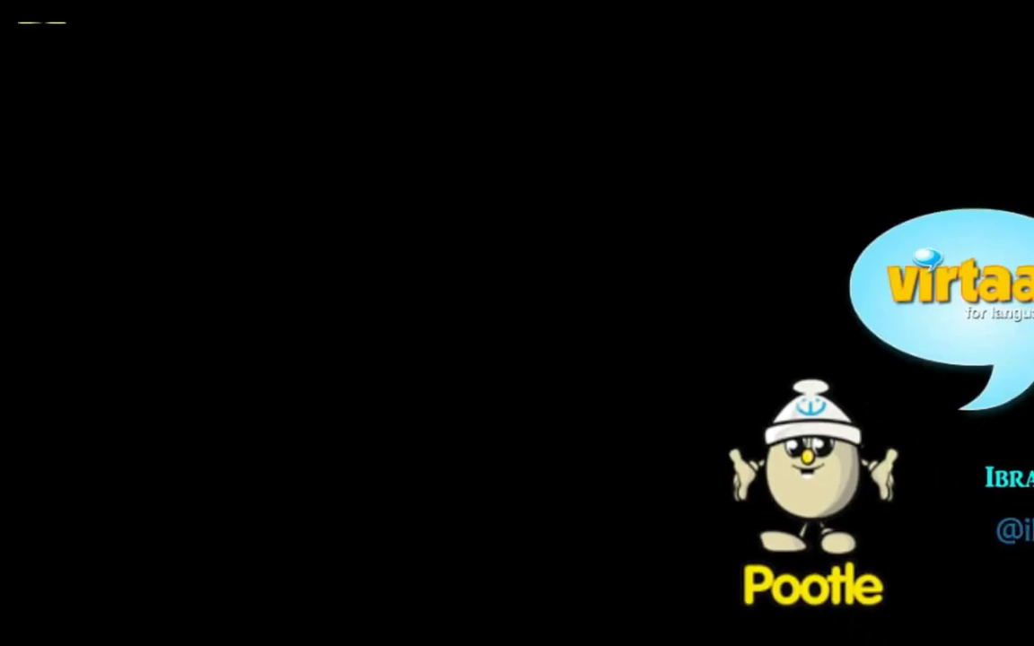
left_click(97, 610)
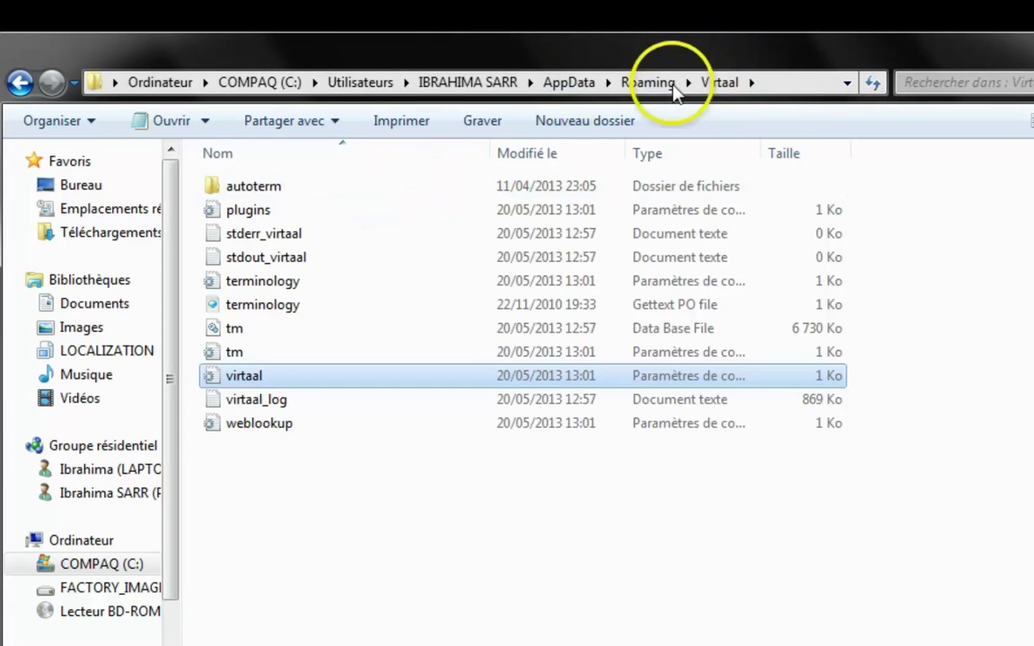
left_click(569, 83)
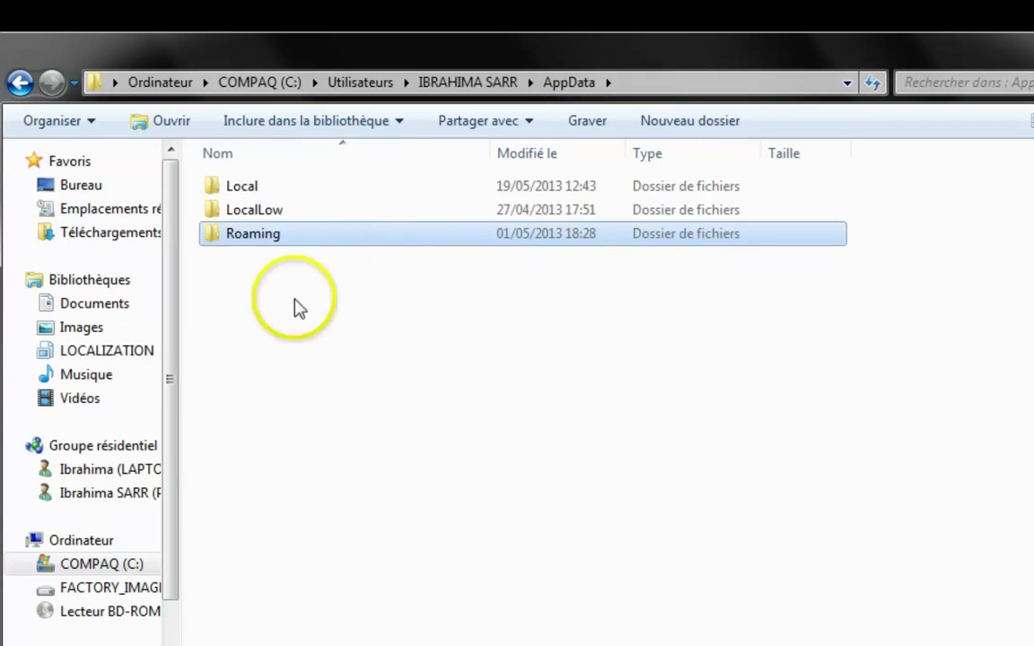
double_click(275, 235)
double_click(260, 565)
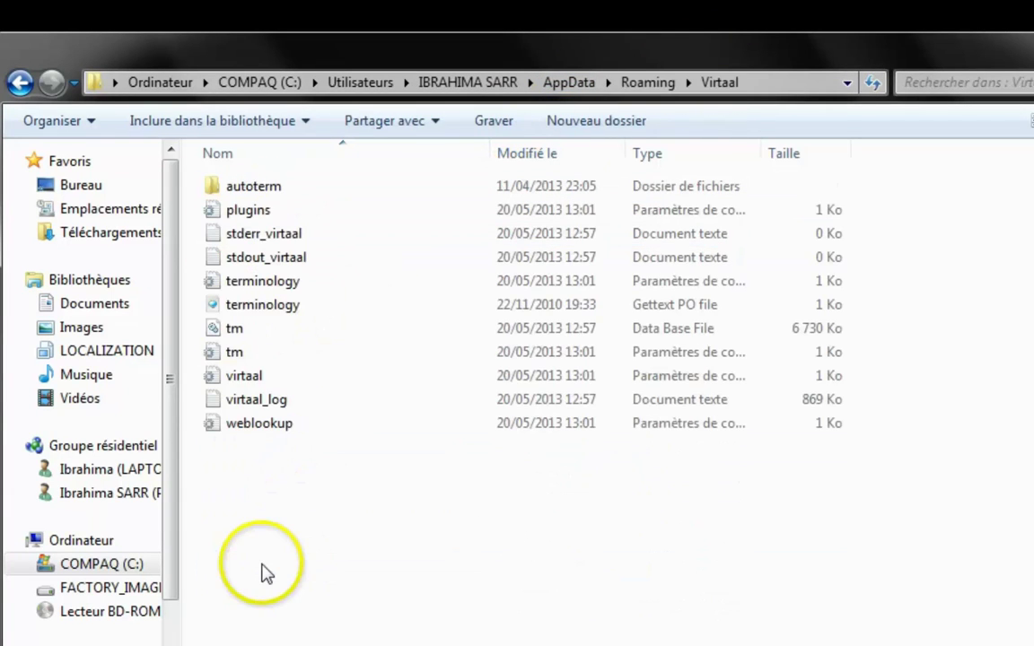
Step: Open the virtaal configuration settings file in Notepad++ for editing
left_click(249, 380)
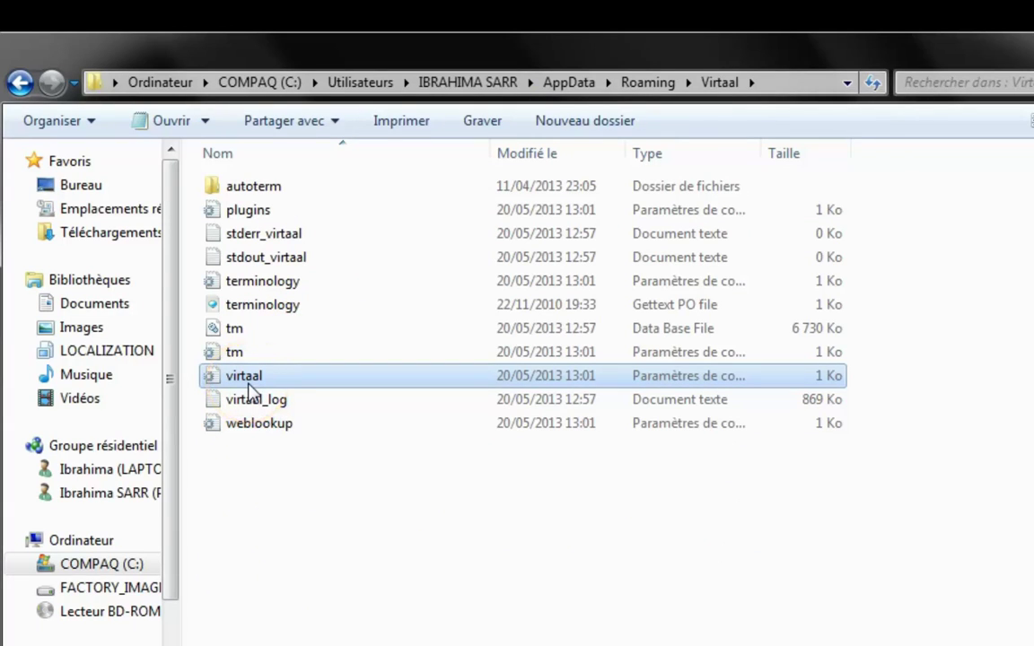
right_click(250, 392)
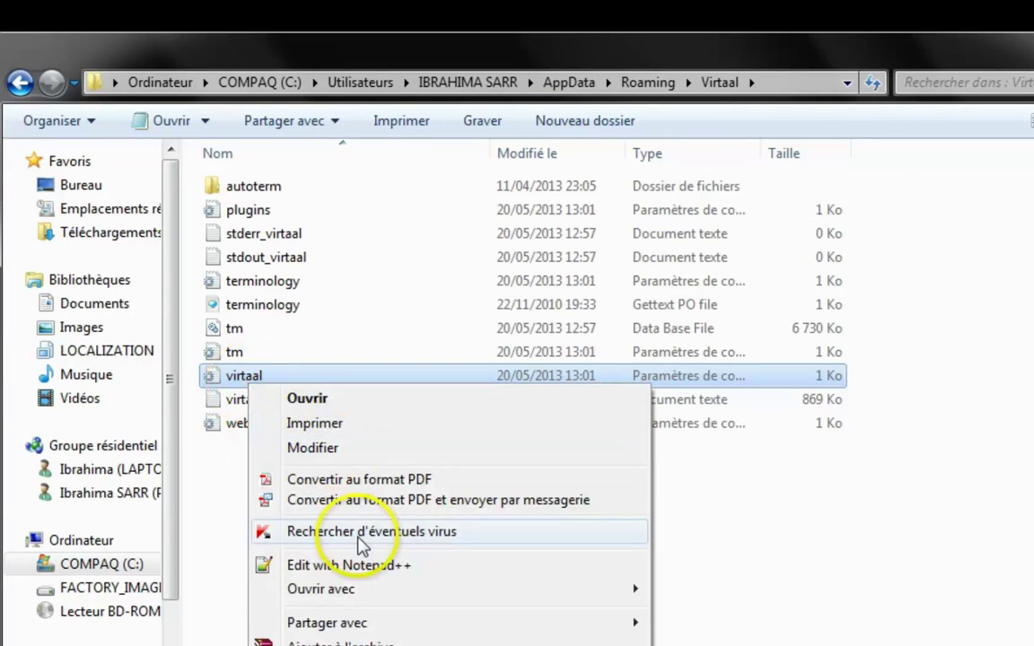
left_click(377, 566)
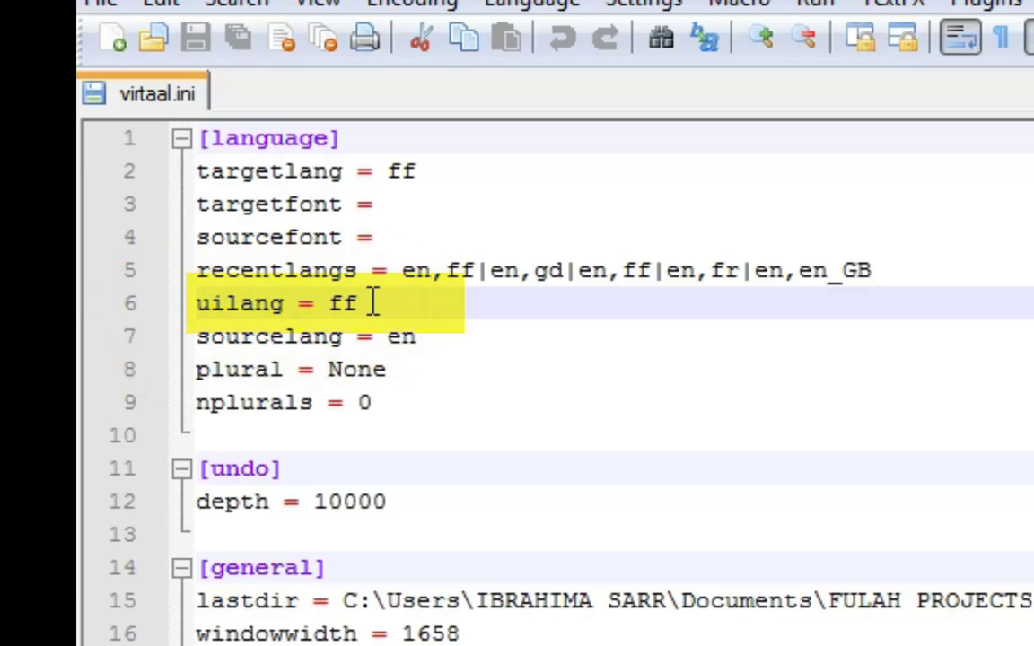
Step: Set uilang to en in the language section of virtaal.ini and save the file
key("BackSpace")
key("BackSpace")
type("en")
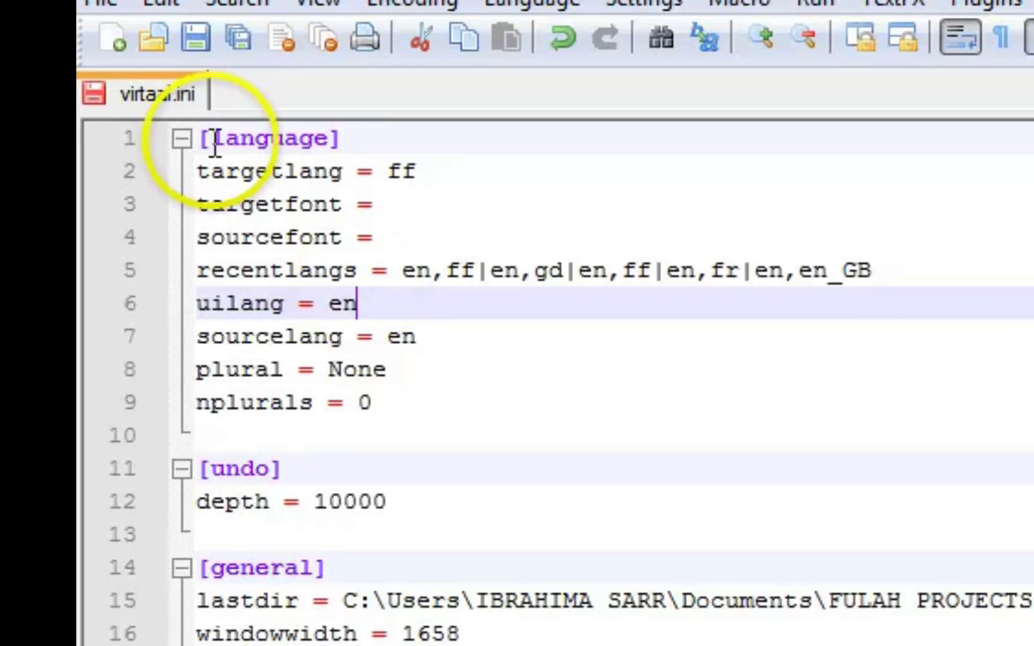
left_click(193, 40)
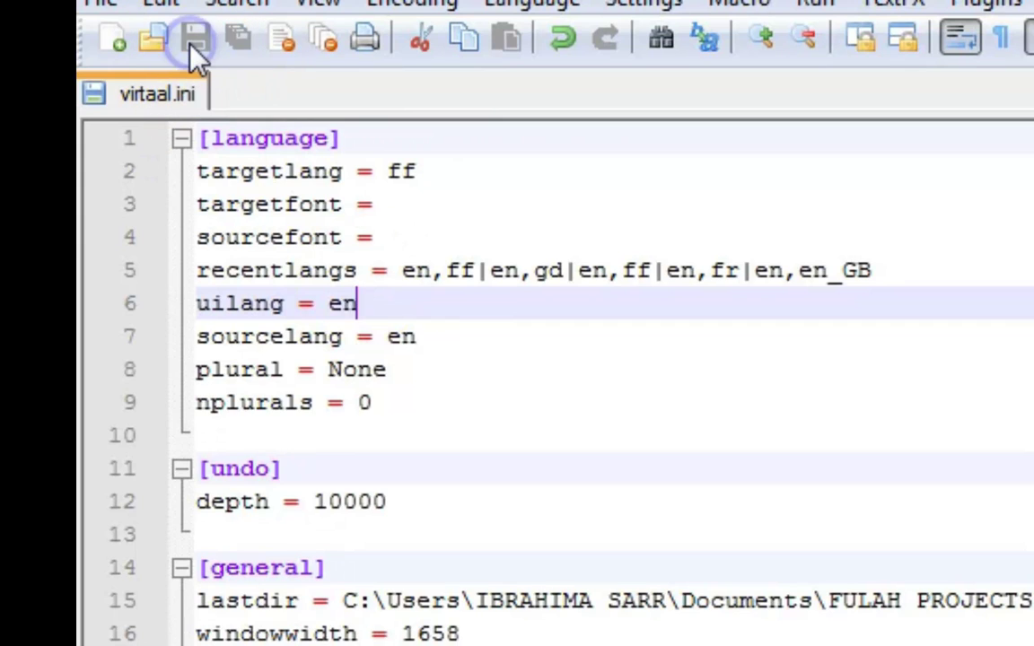
Step: Exit Notepad++ and restart Virtaal to load it with the new interface language
left_click(100, 5)
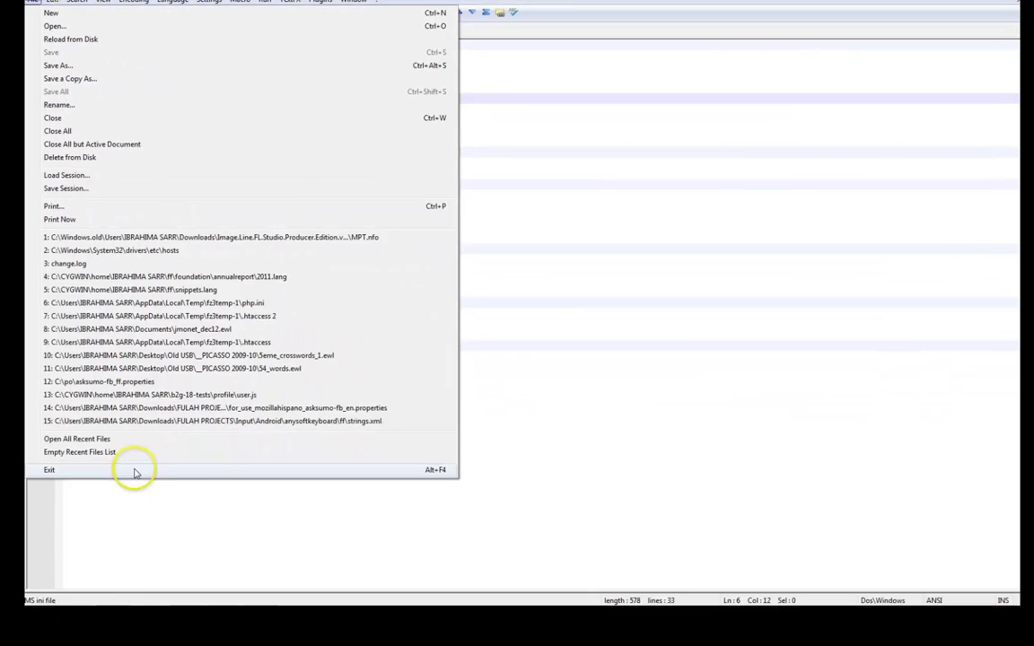
left_click(134, 473)
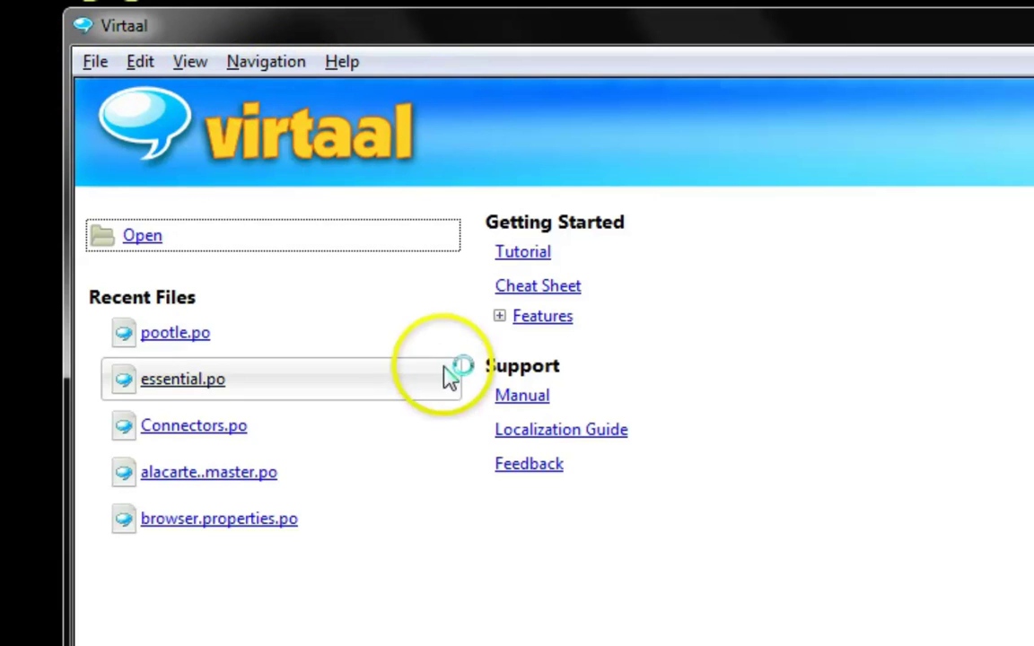
left_click(752, 603)
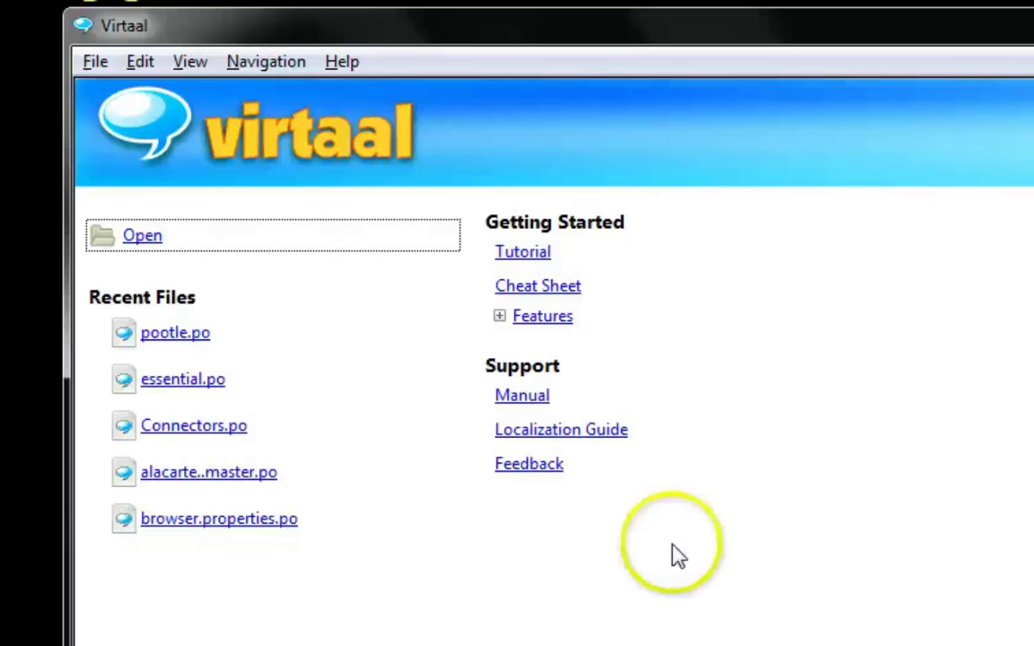
Step: Start opening a translation file and browse from the FULAH PROJECTS folder into its OLPC subfolder
left_click(88, 61)
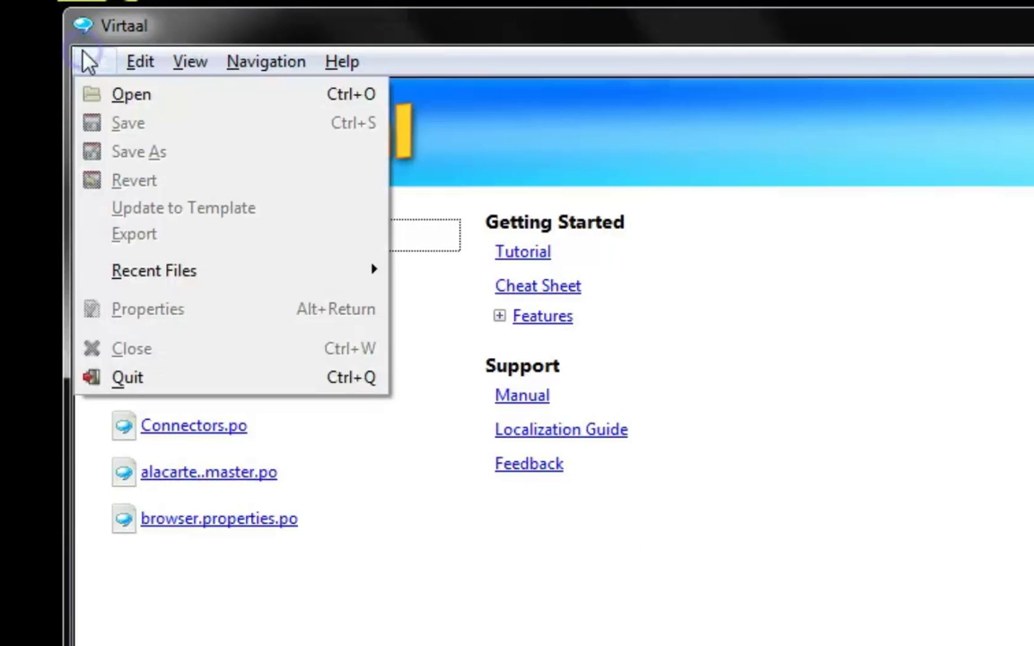
left_click(145, 99)
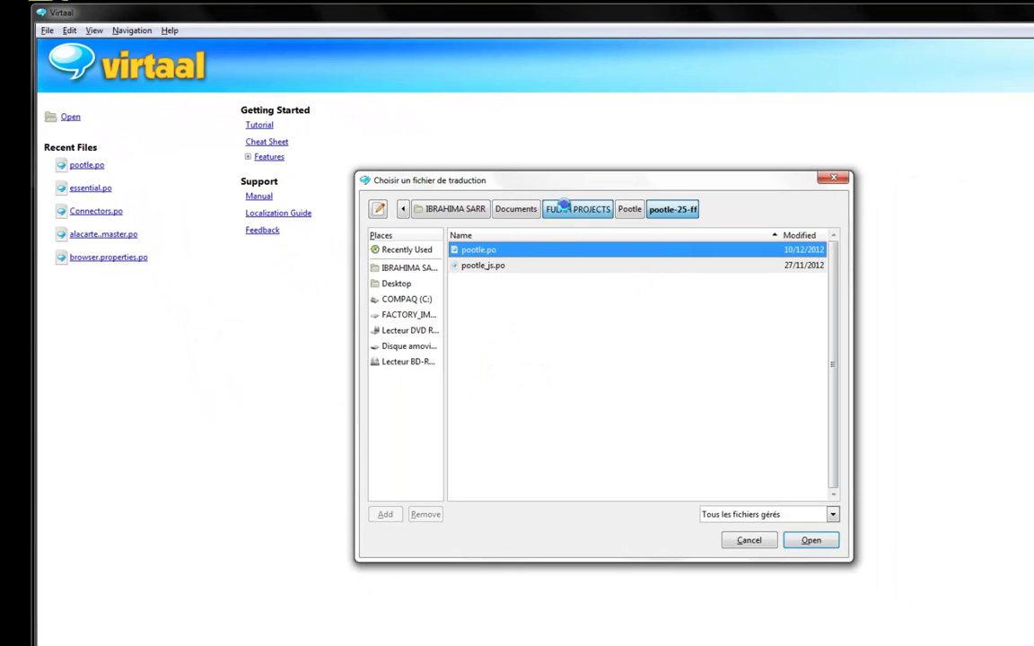
left_click(574, 209)
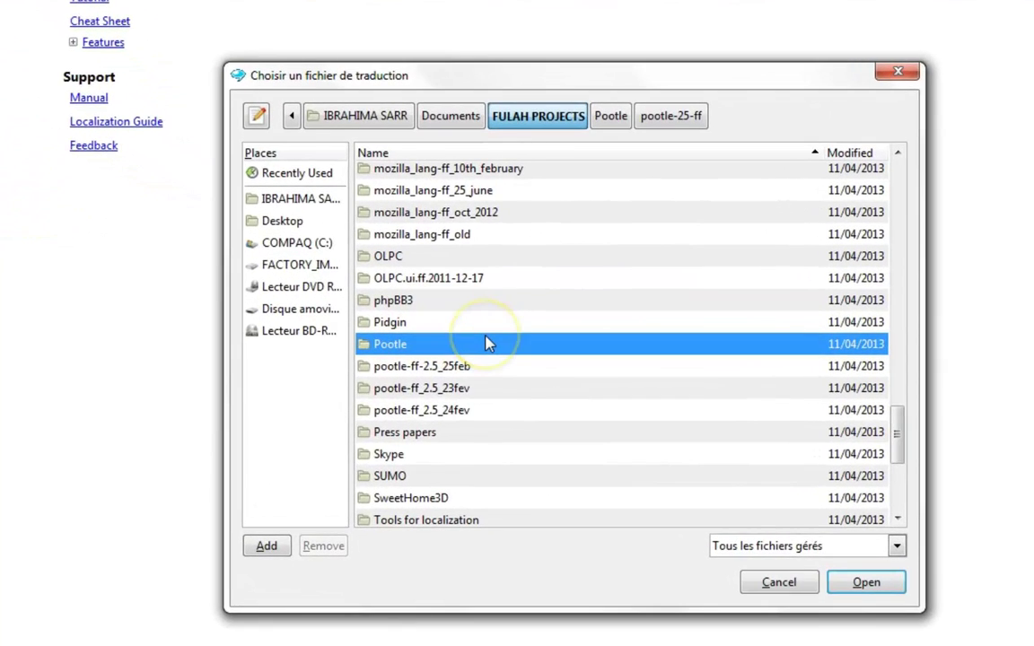
scroll(493, 352, "down", 1)
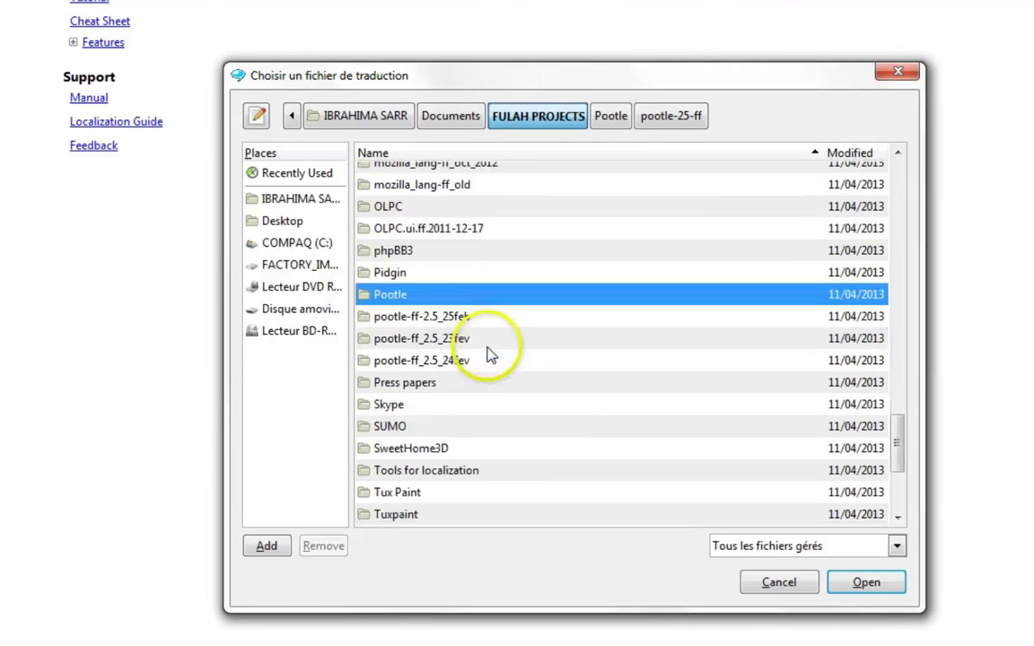
left_click(415, 428)
scroll(447, 420, "down", 1)
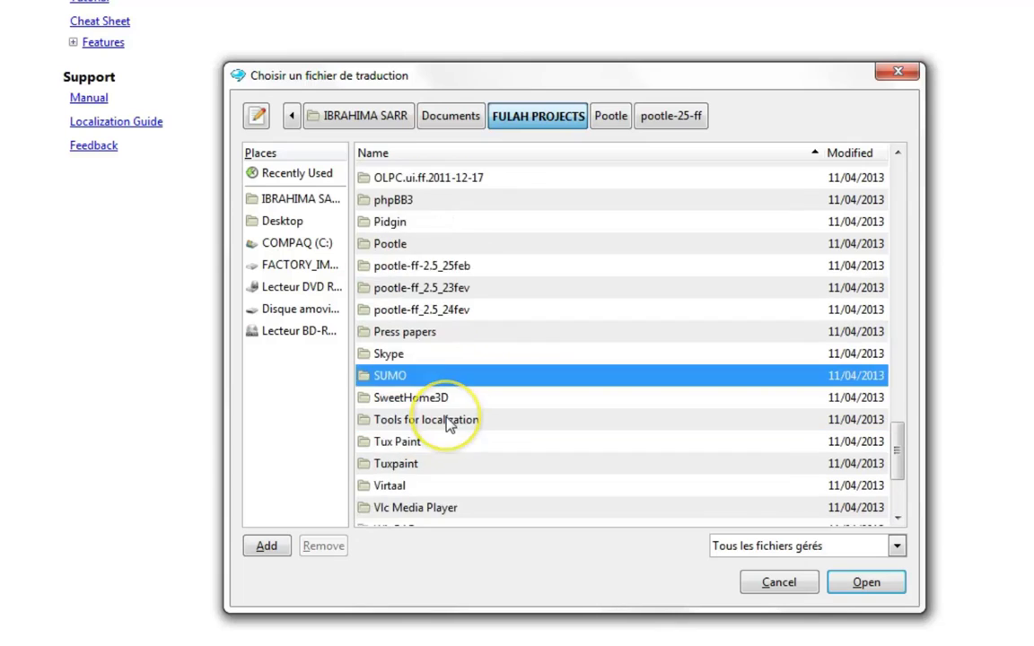
scroll(448, 424, "up", 3)
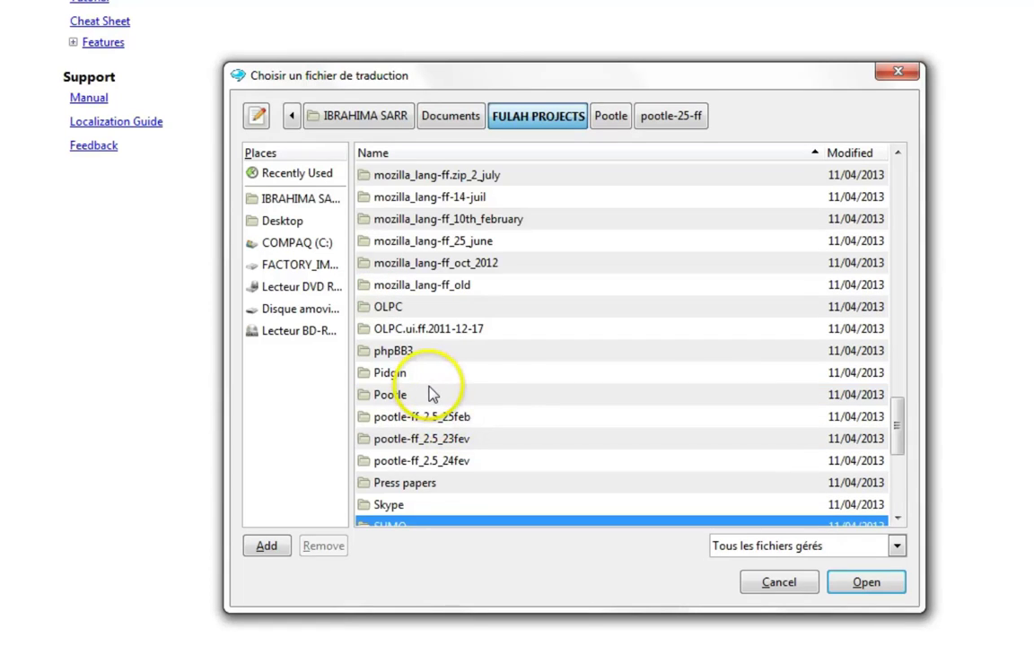
double_click(390, 310)
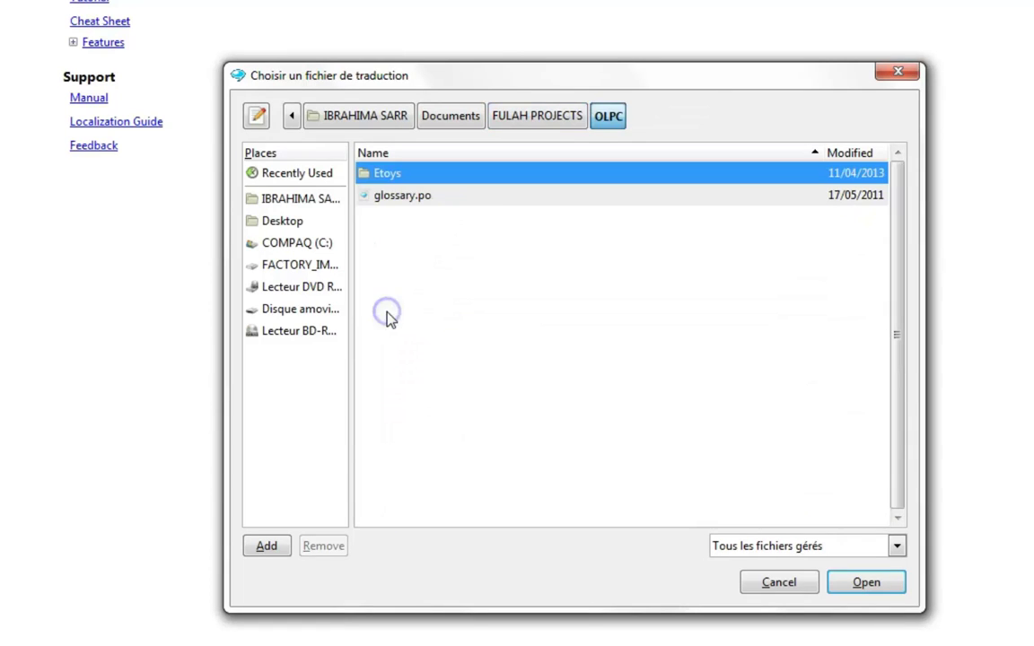
Step: Go into the Etoys subfolder and open the Etoys.po translation file
left_click(380, 176)
double_click(381, 177)
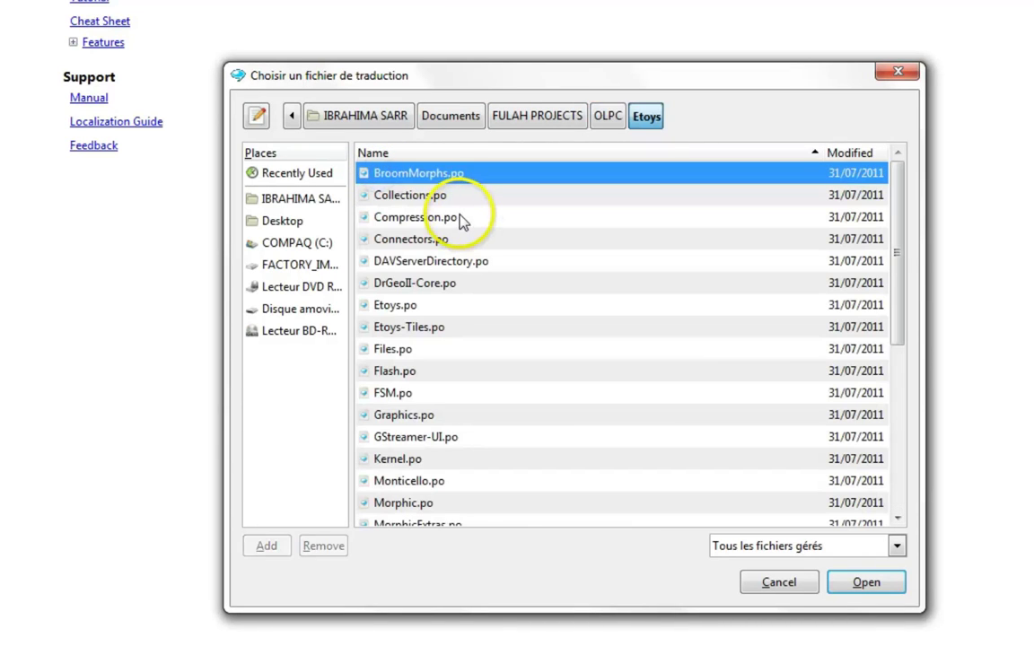
left_click(411, 308)
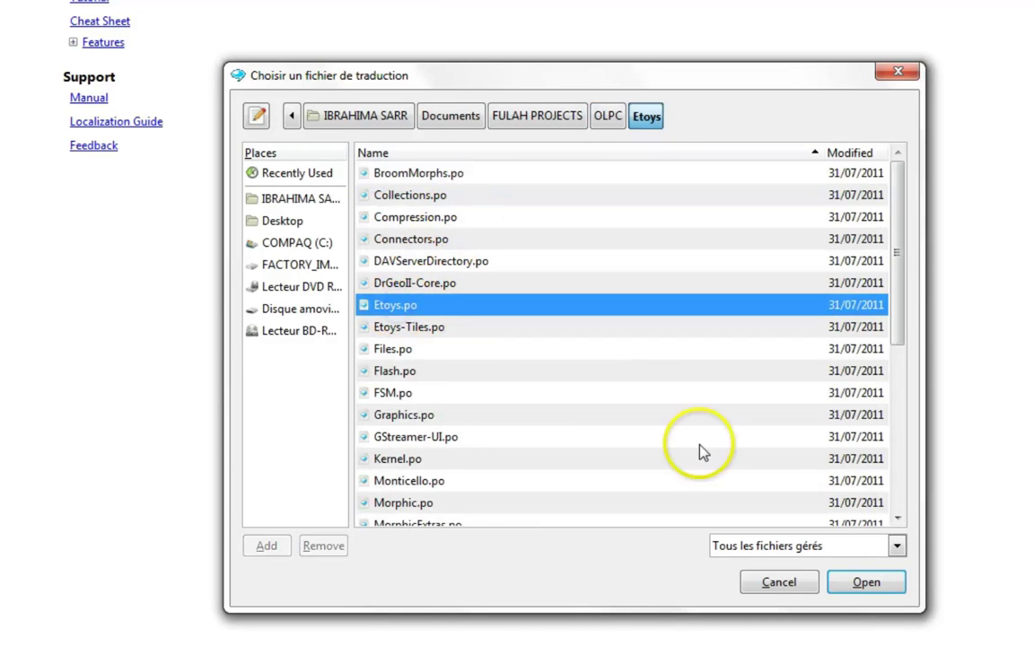
left_click(869, 585)
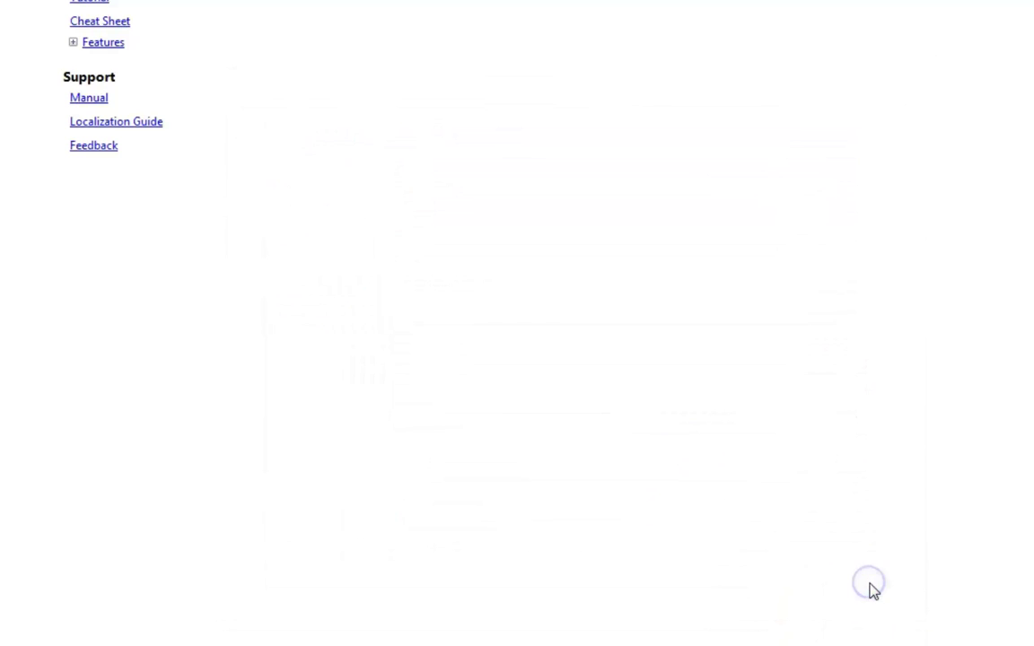
Step: Look through the list of source strings in Etoys.po and return to the first one
left_click(427, 376)
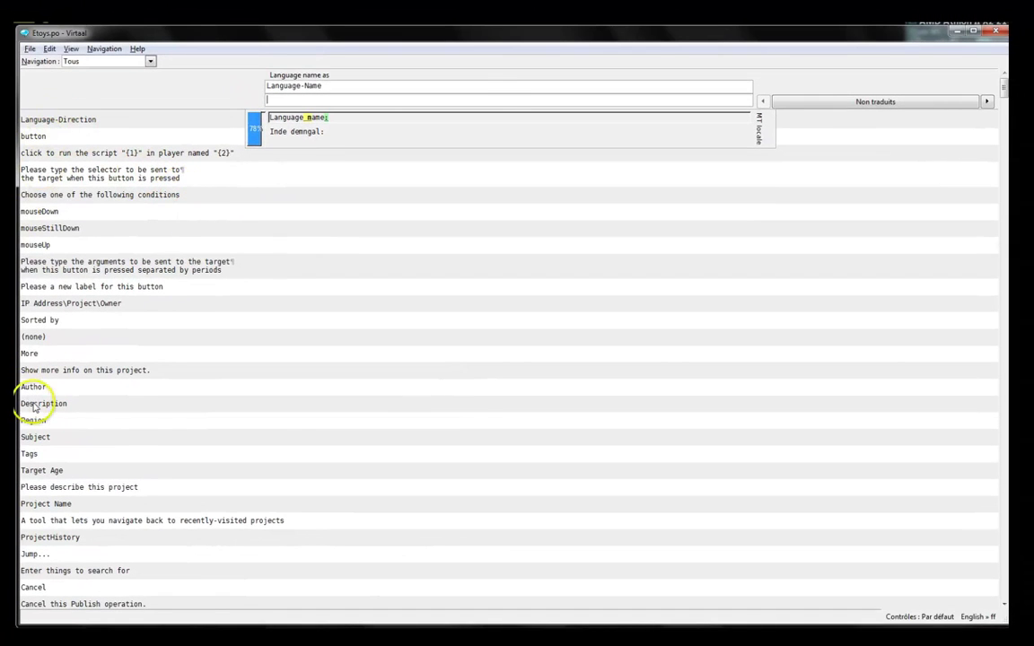
scroll(37, 405, "down", 5)
scroll(34, 406, "down", 15)
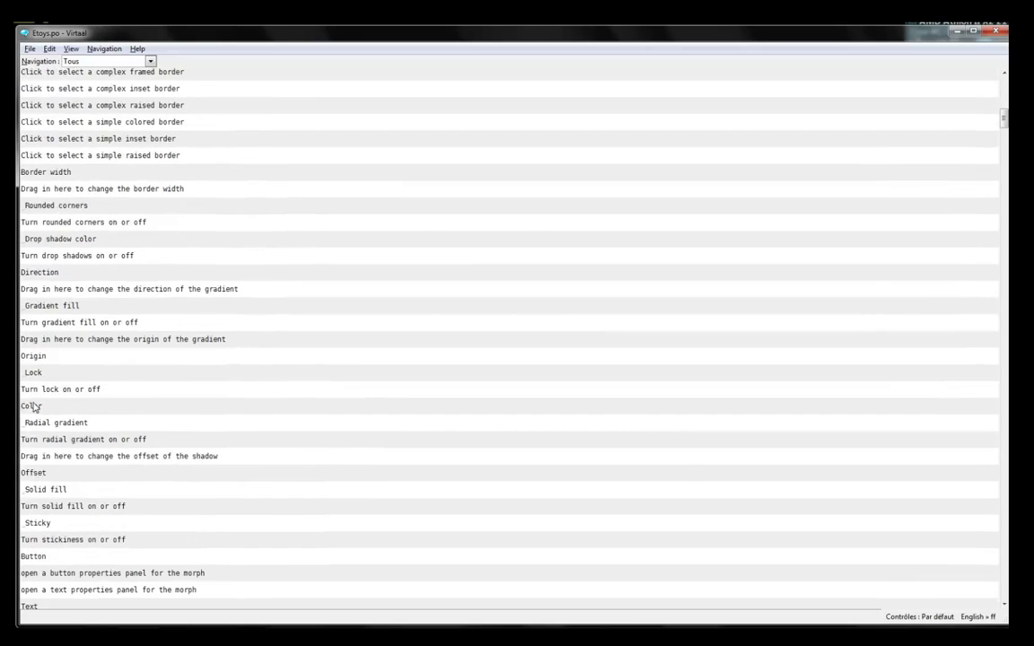
scroll(36, 406, "down", 19)
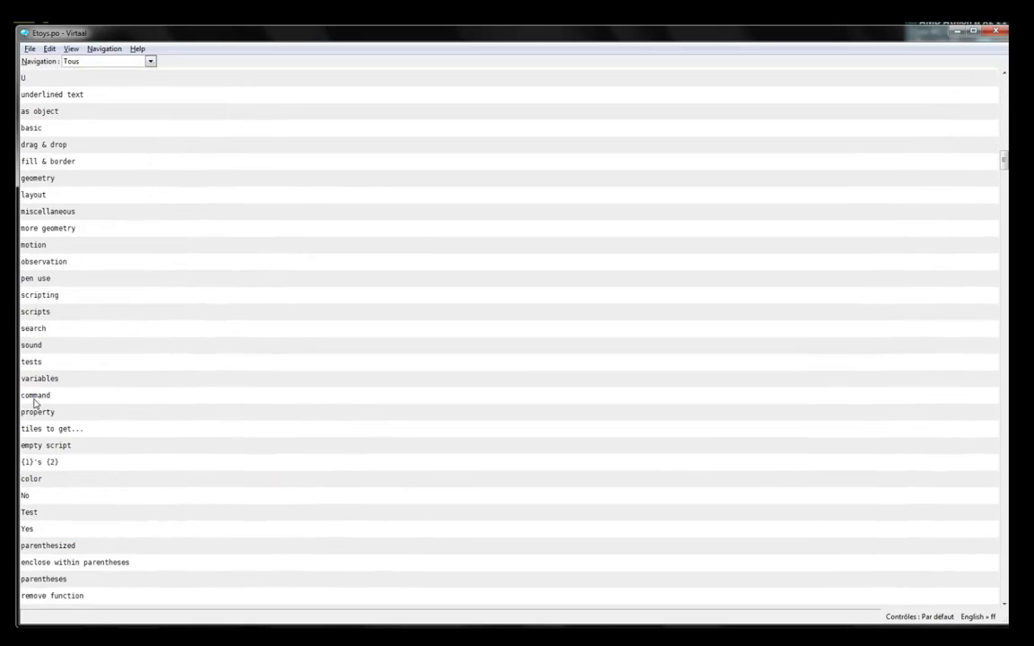
scroll(35, 403, "down", 13)
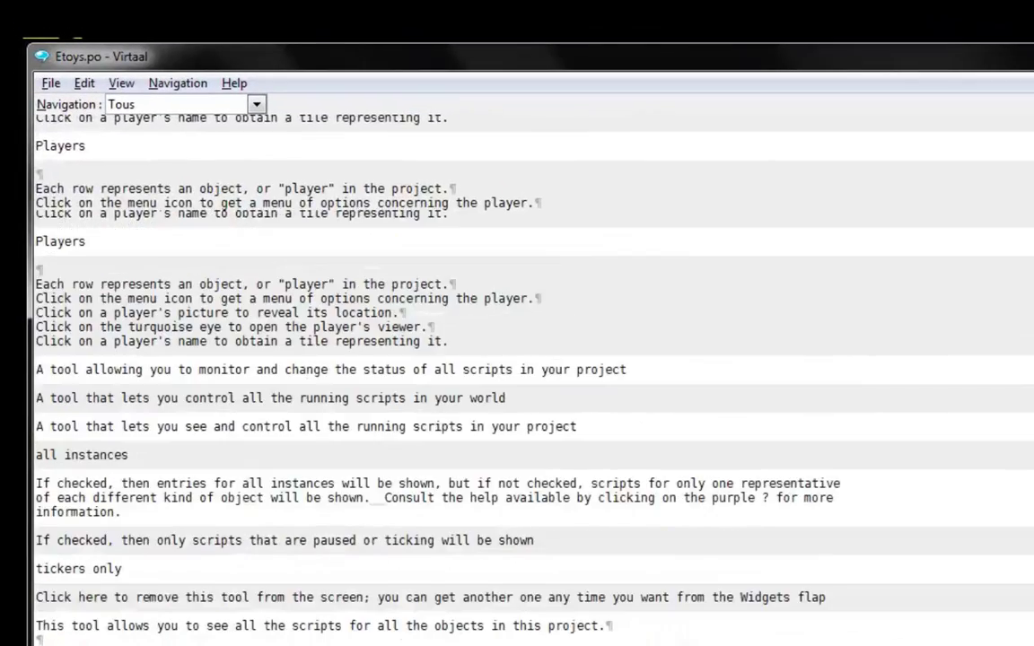
scroll(531, 377, "down", 15)
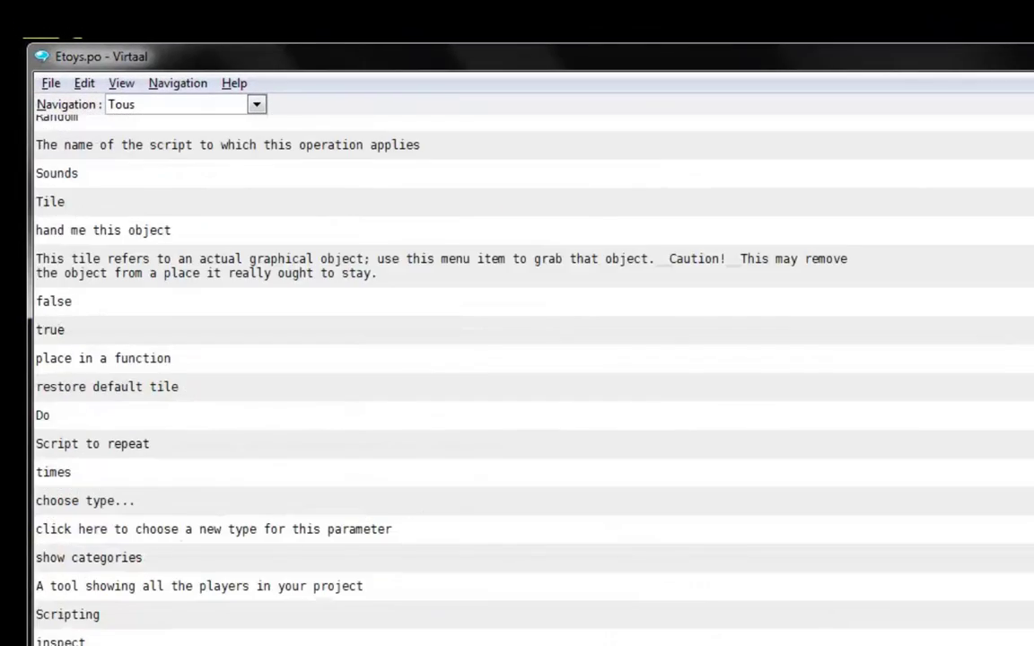
scroll(76, 643, "up", 20)
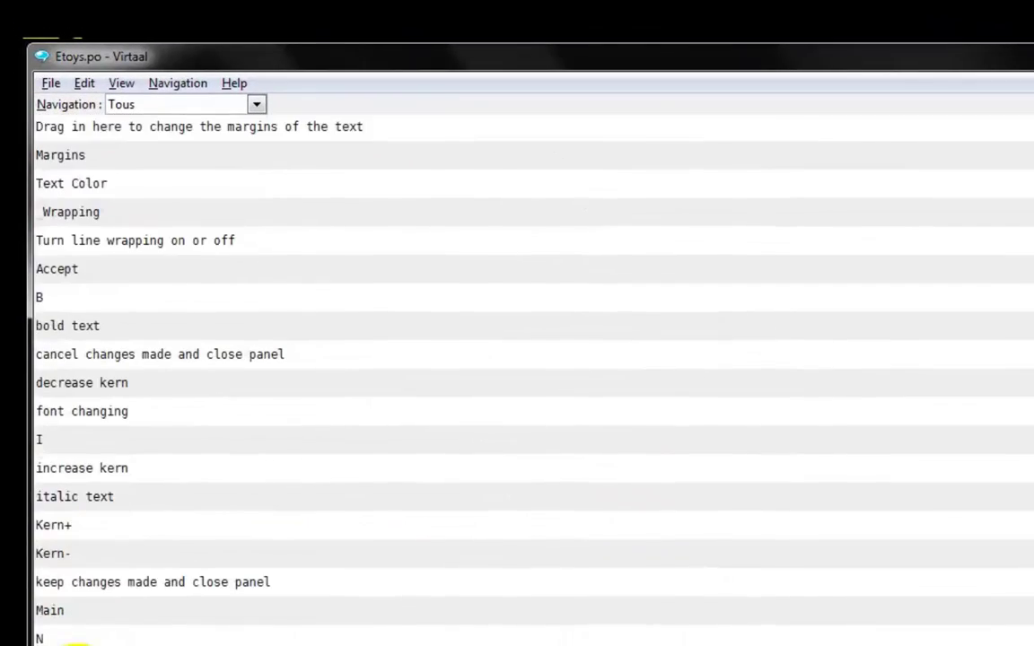
scroll(76, 642, "up", 15)
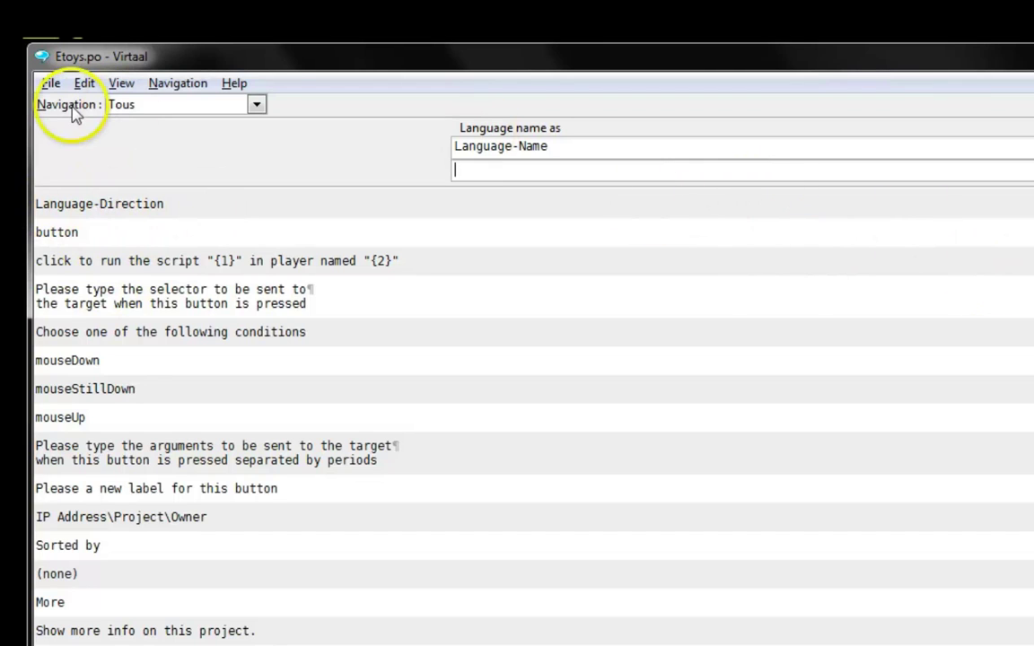
Step: Examine the available navigation modes, then the translation field and workflow state control of the Language-Name string
left_click(256, 104)
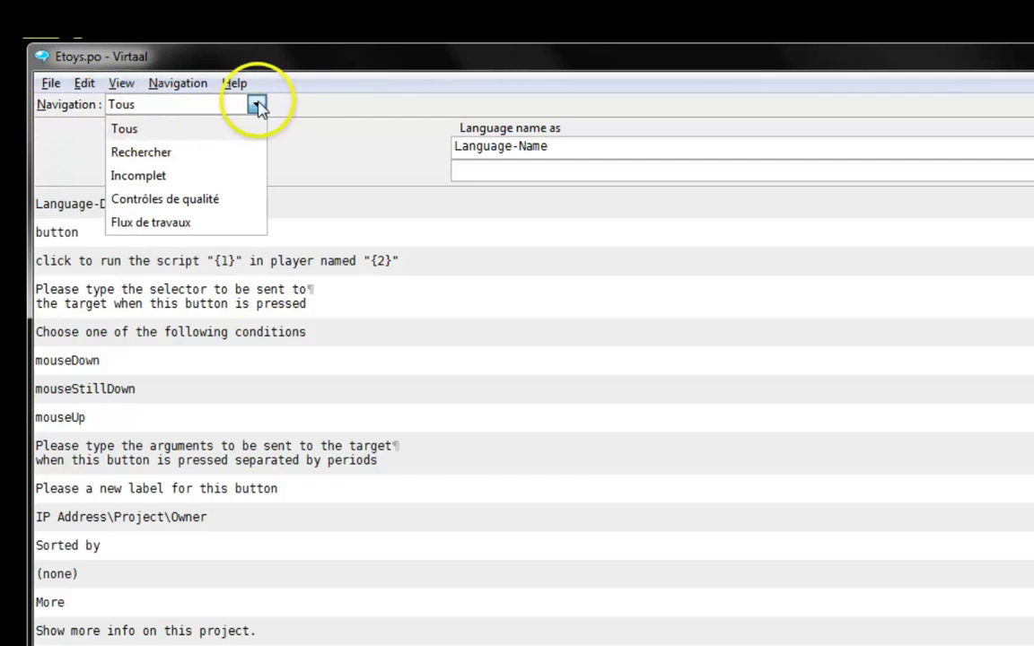
left_click(258, 105)
left_click(258, 105)
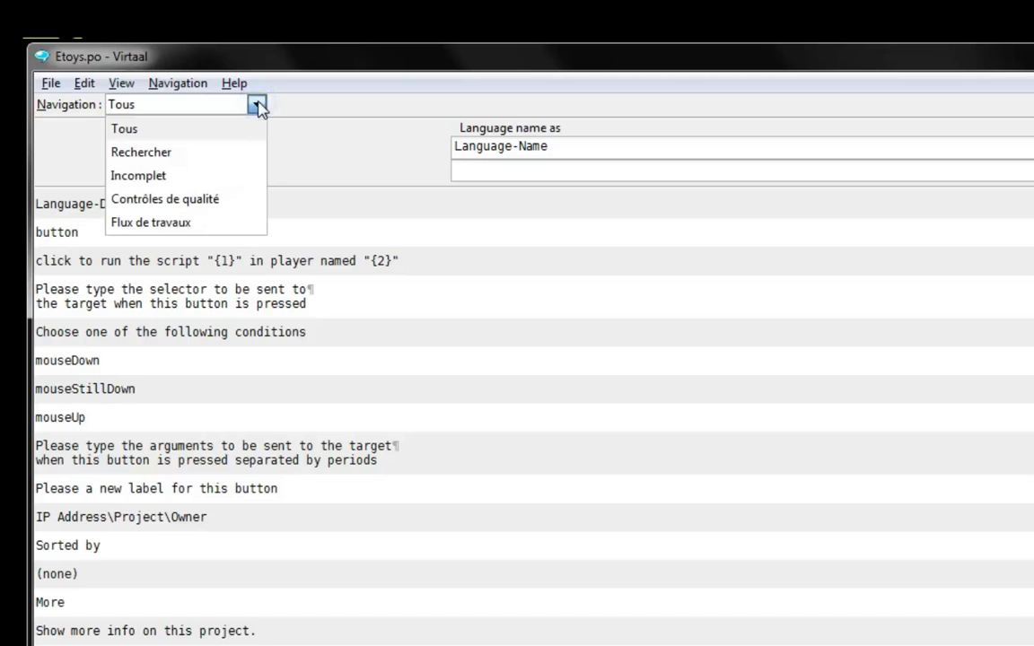
left_click(258, 105)
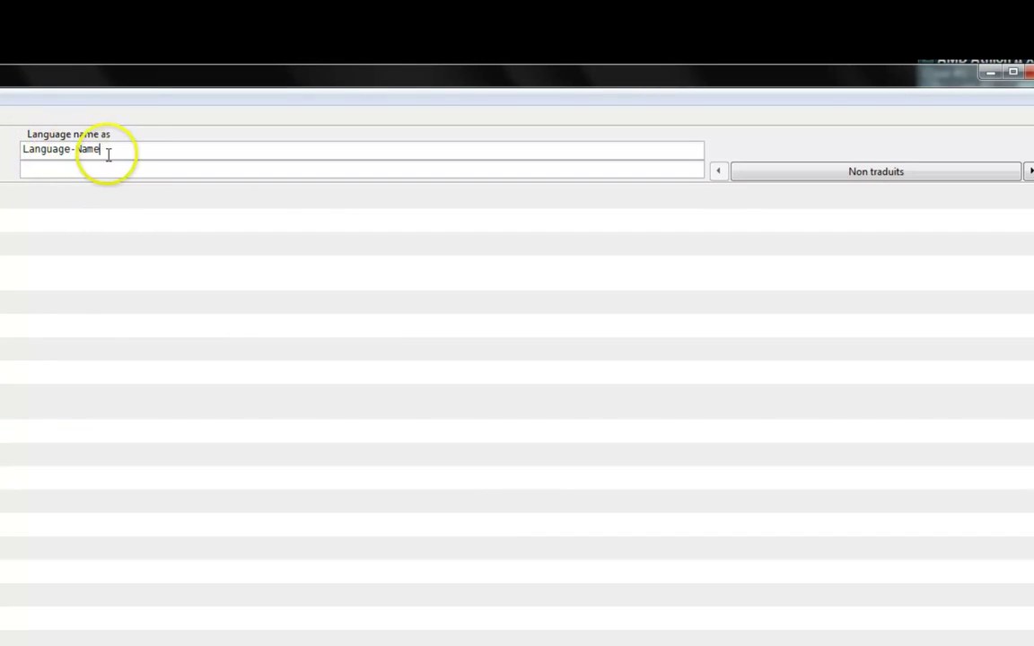
left_click(79, 168)
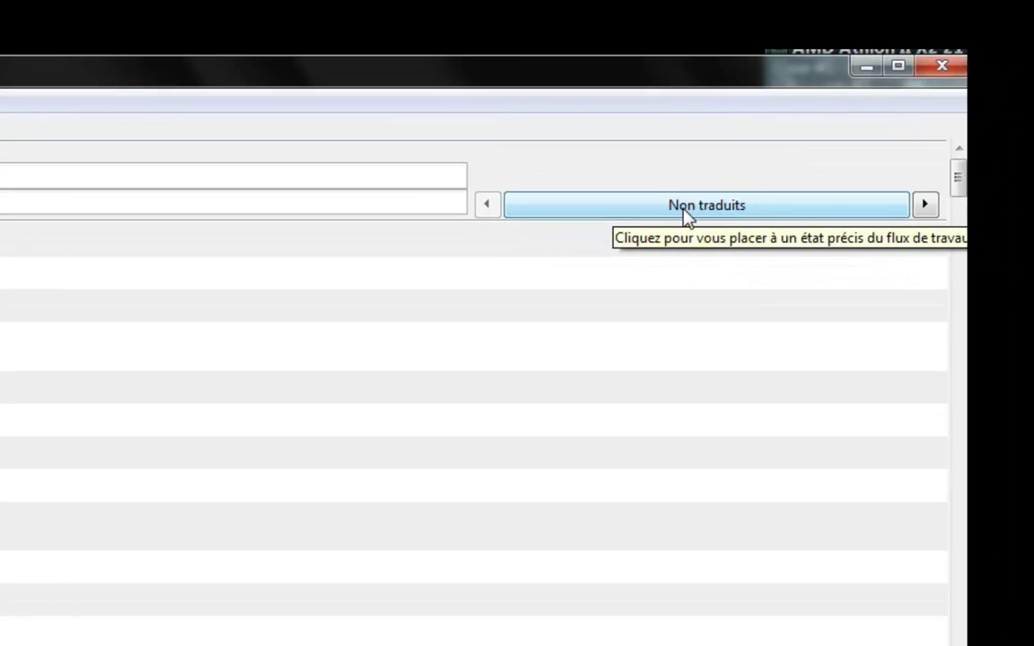
left_click(664, 222)
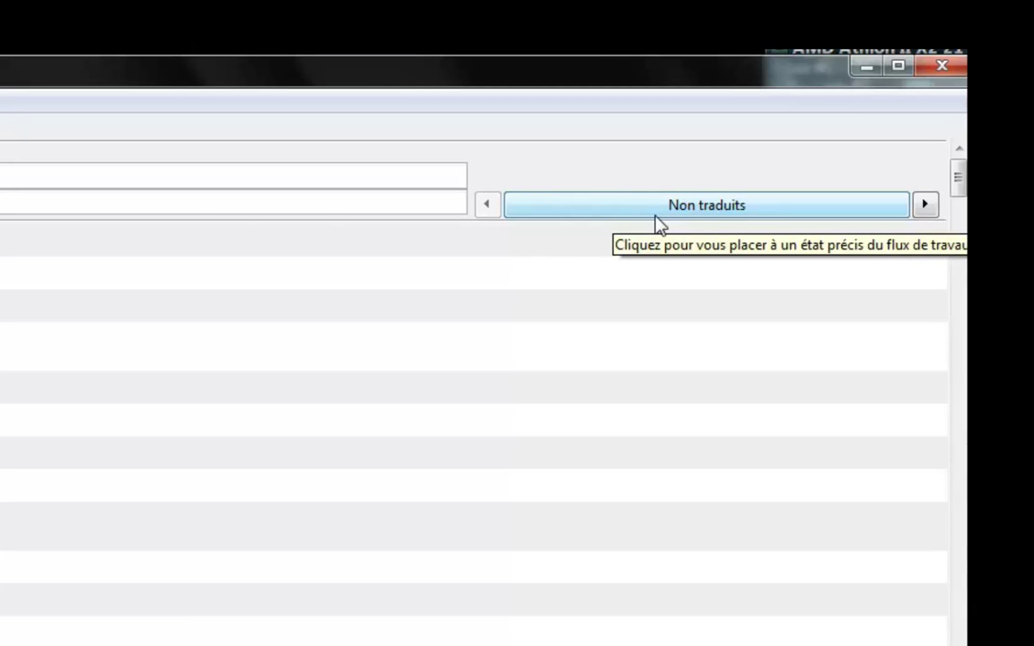
left_click(231, 221)
left_click(563, 342)
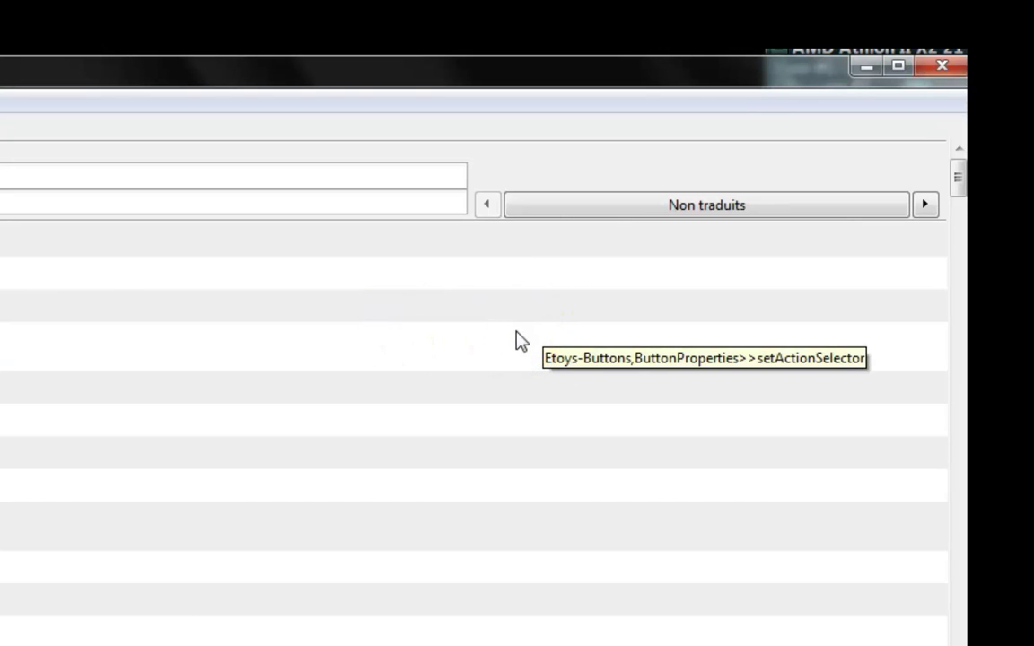
left_click(929, 204)
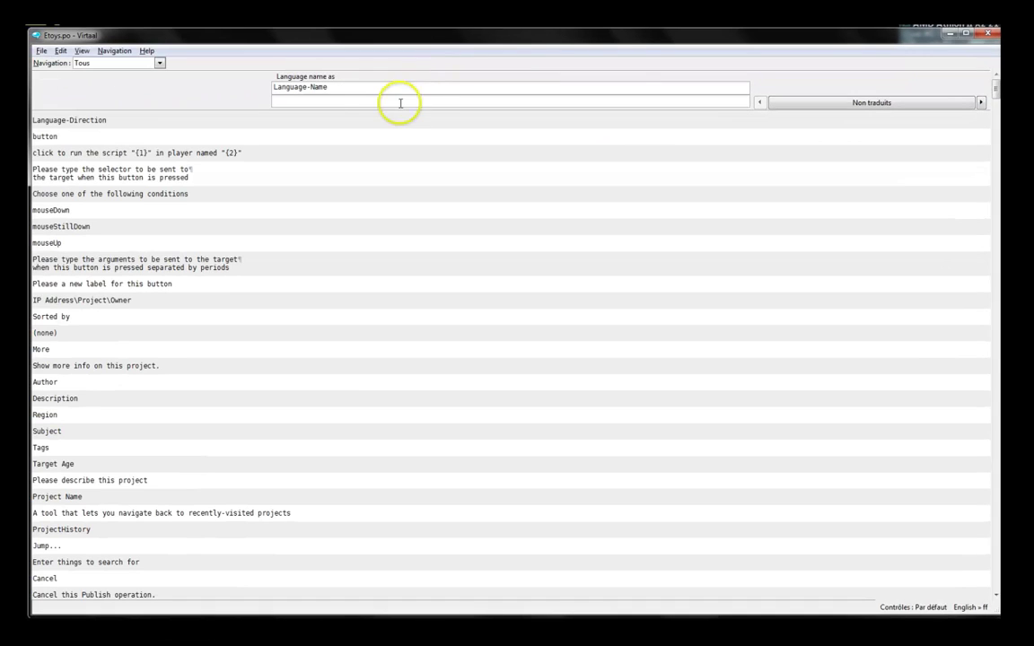
Step: Translate the string "button" with the translation memory suggestion "butoŋ" and advance from that string
left_click(334, 98)
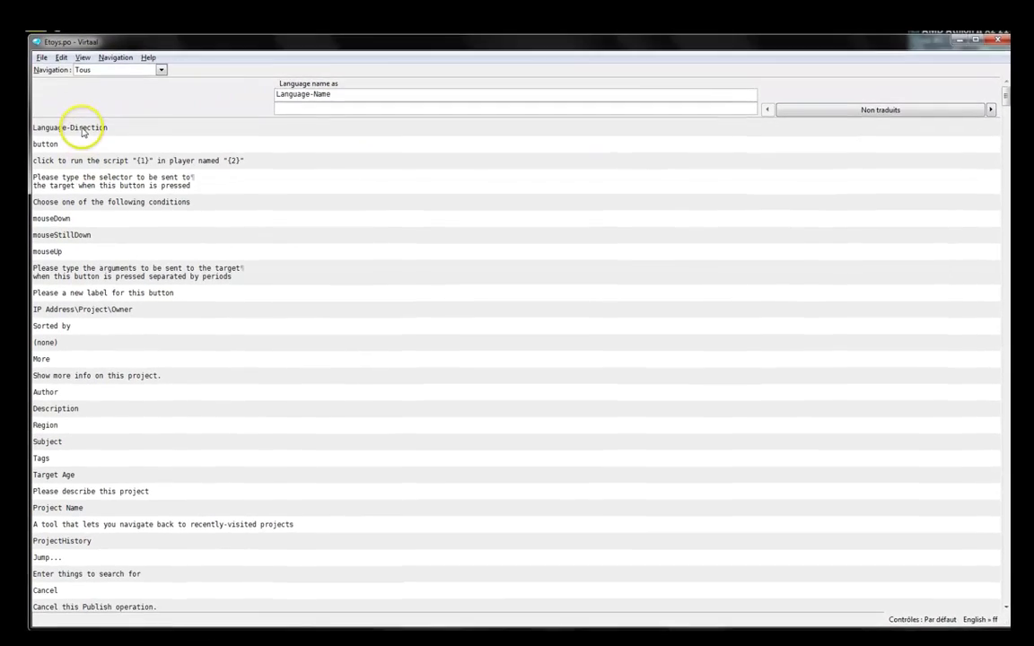
left_click(56, 143)
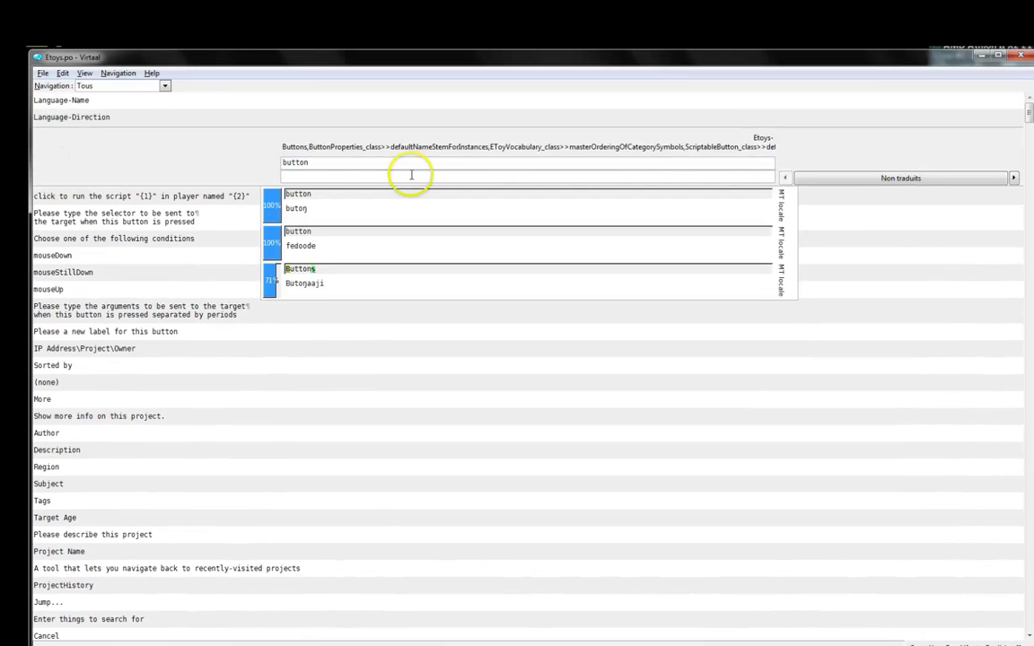
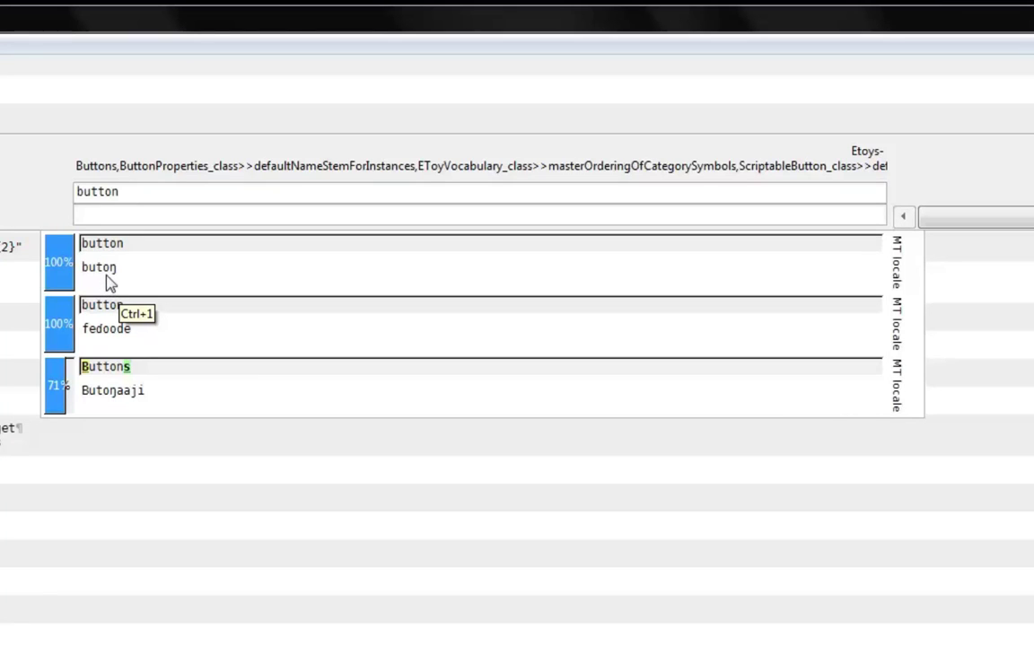
left_click(101, 268)
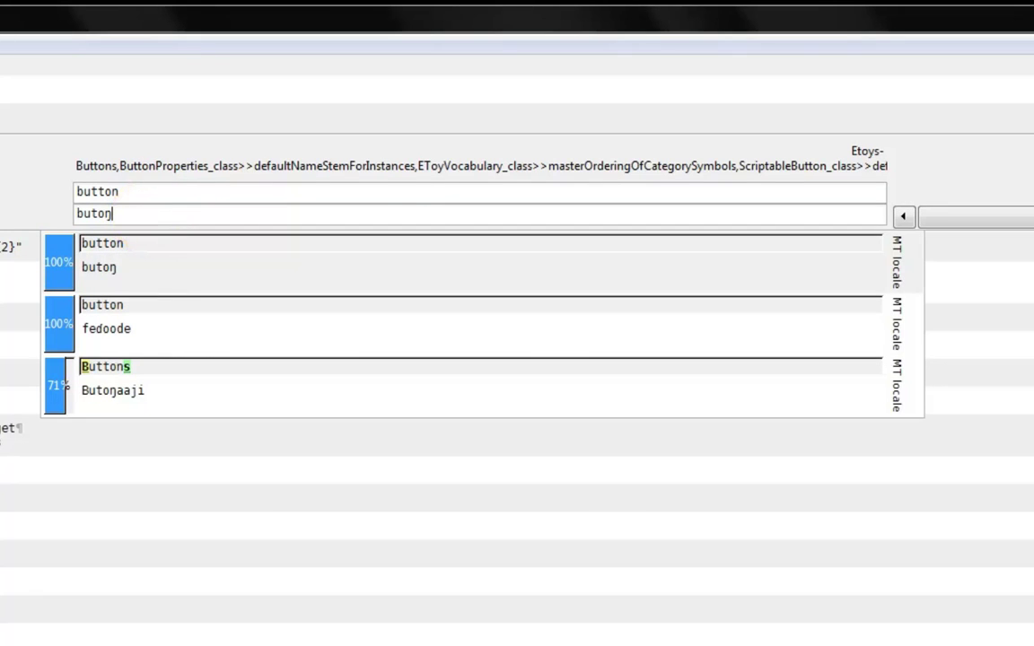
key("ctrl+Return")
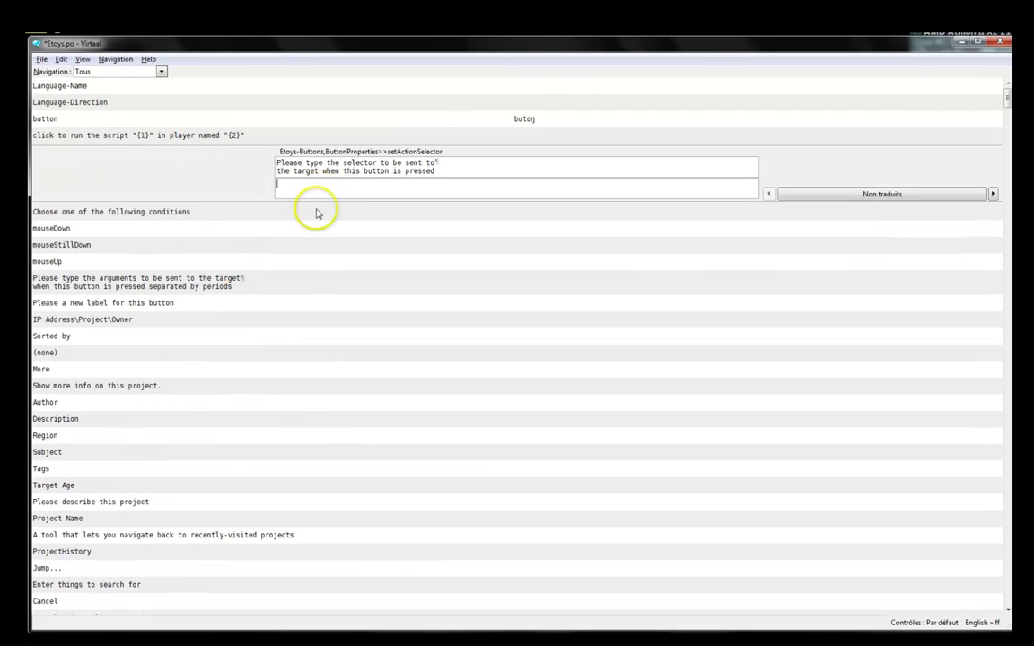
Step: Enter "Tiidno tappu" as the translation of the string beginning "Please type the selector to be sent to"
type("Ttii")
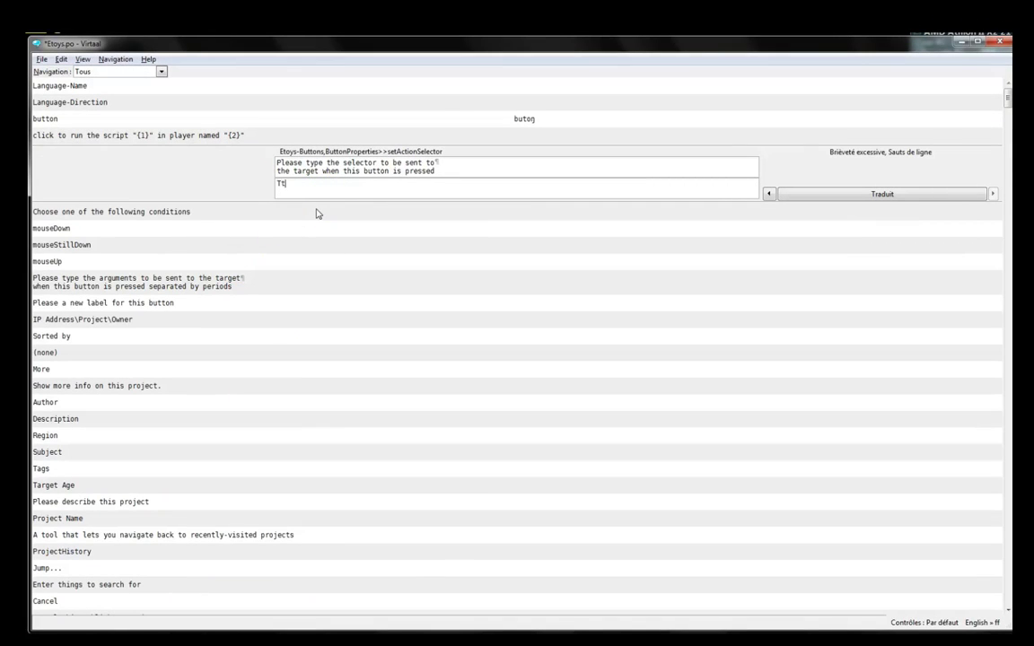
key("BackSpace")
key("BackSpace")
key("BackSpace")
type("d")
key("BackSpace")
type("iidno ")
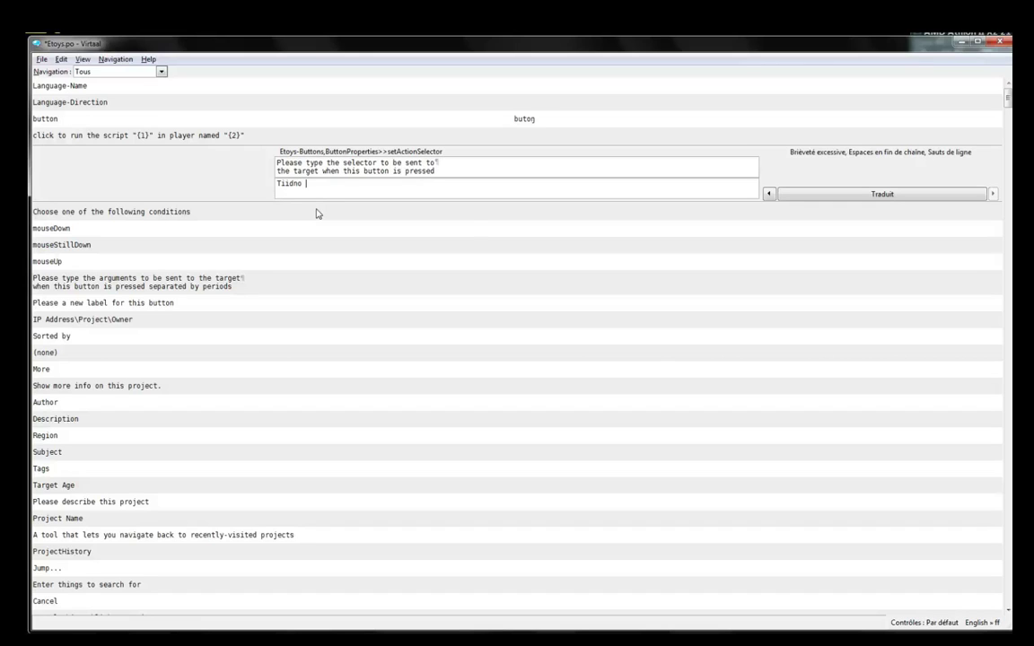
type("tappu")
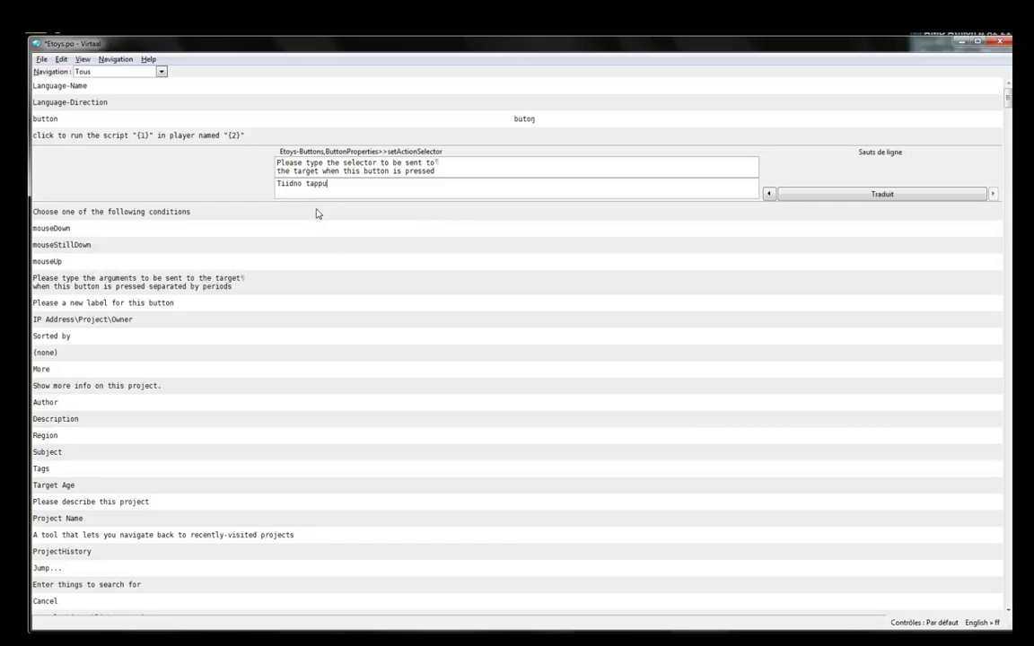
Step: Show the descriptions of the quality checks flagged for the "Tiidno tappu" translation
left_click(316, 205)
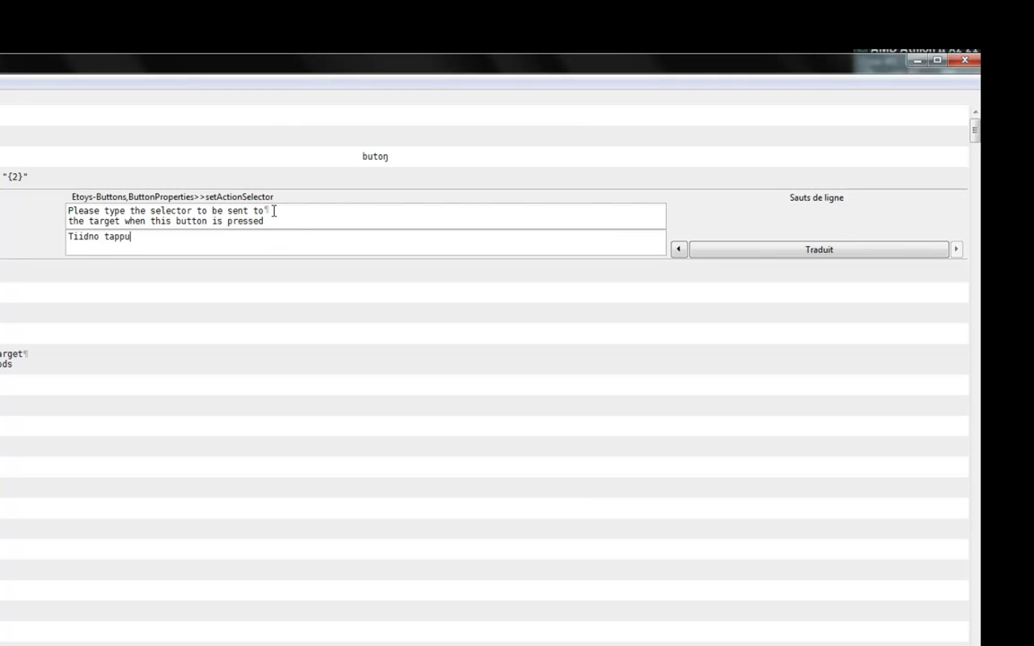
left_click(793, 201)
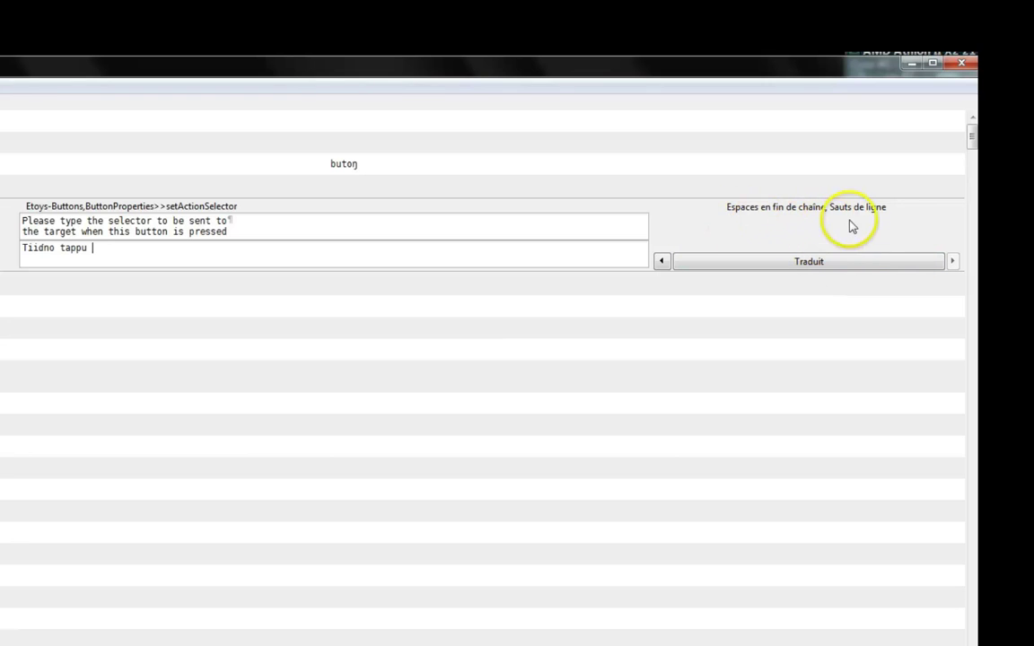
left_click(768, 210)
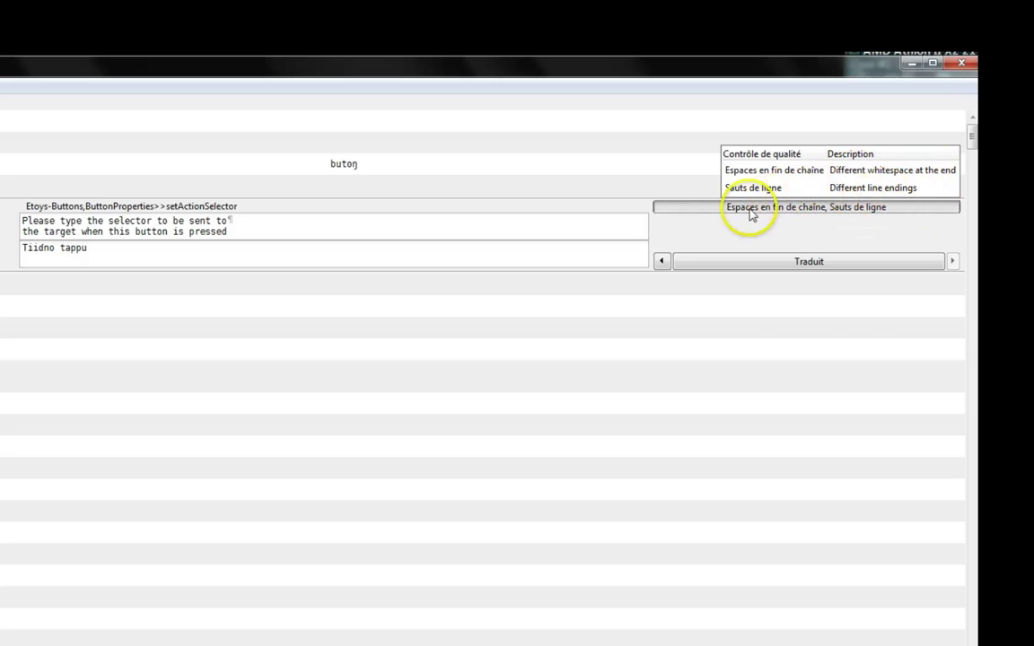
Step: Close the quality check descriptions and extend the translation's first line to "Tiidno tappu laborde do neldetee"
left_click(427, 253)
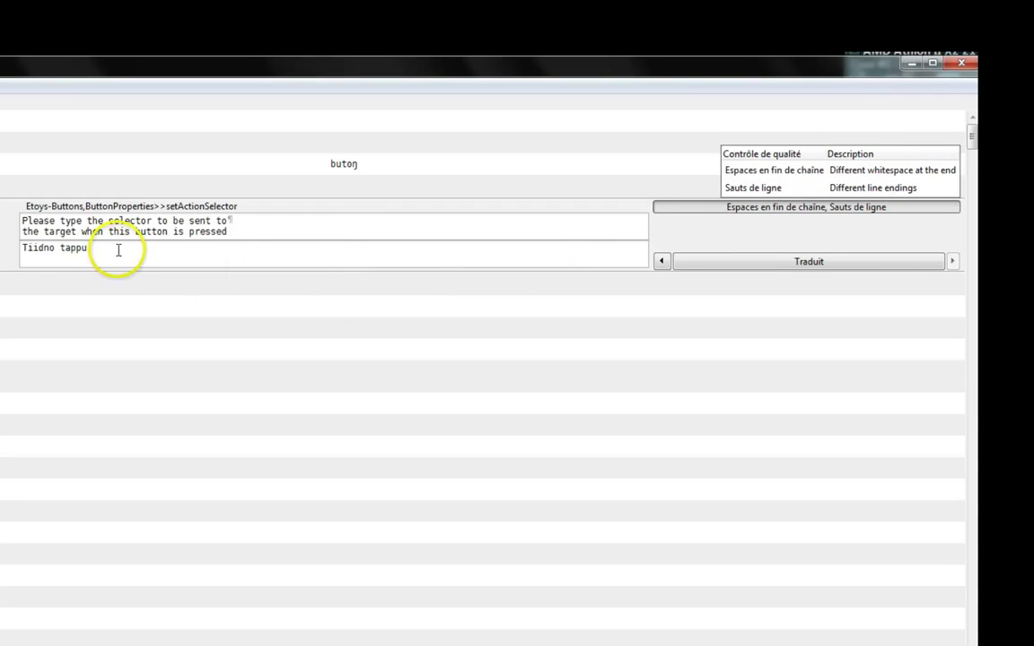
left_click(839, 211)
left_click(127, 250)
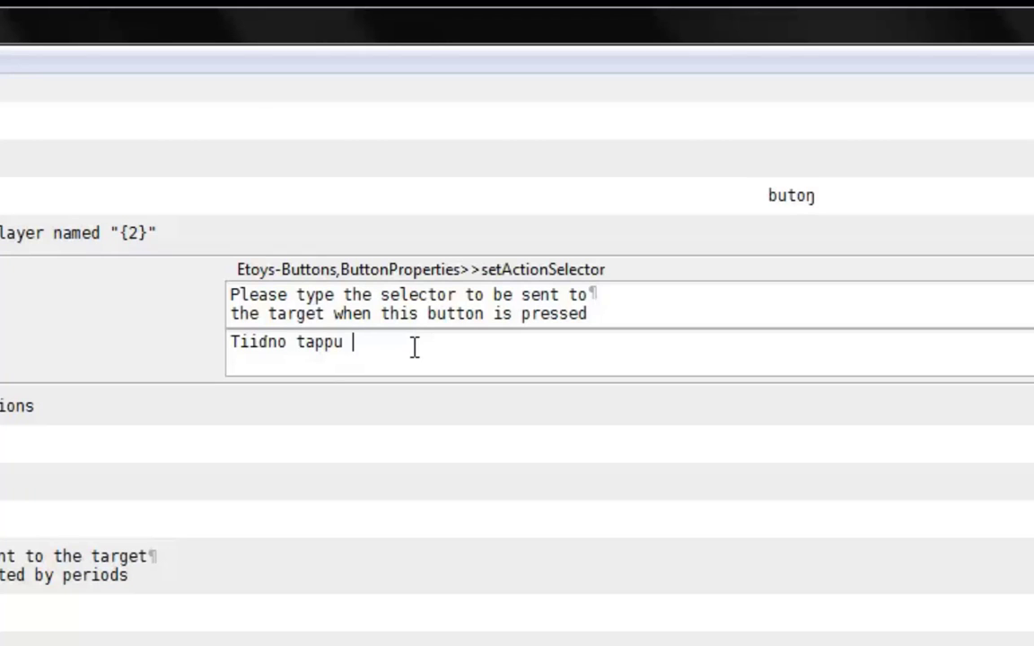
type("laborde ")
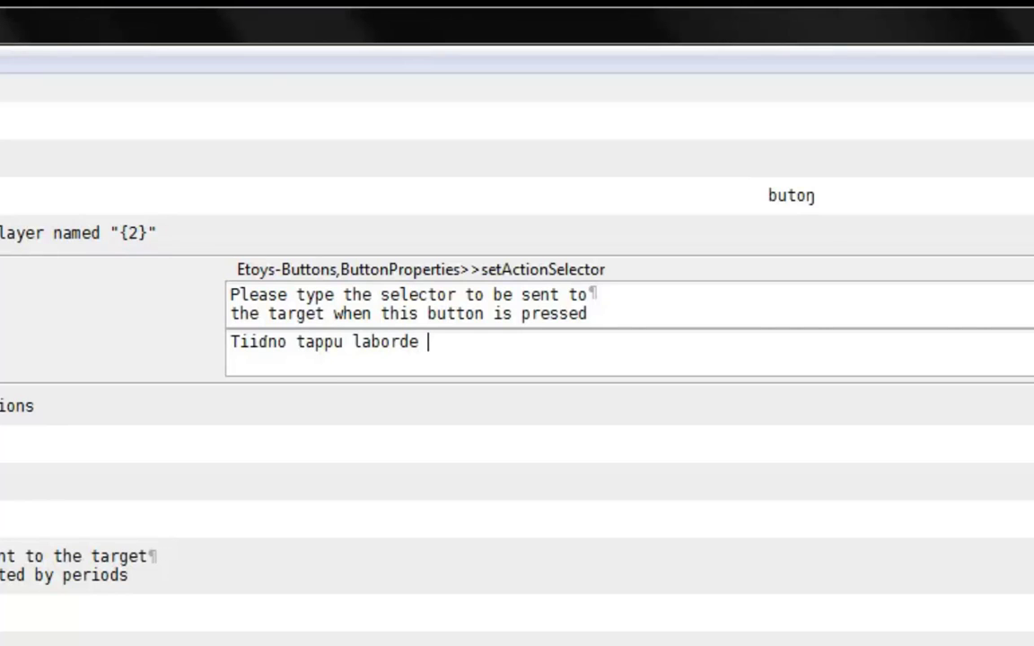
type("do neldetee")
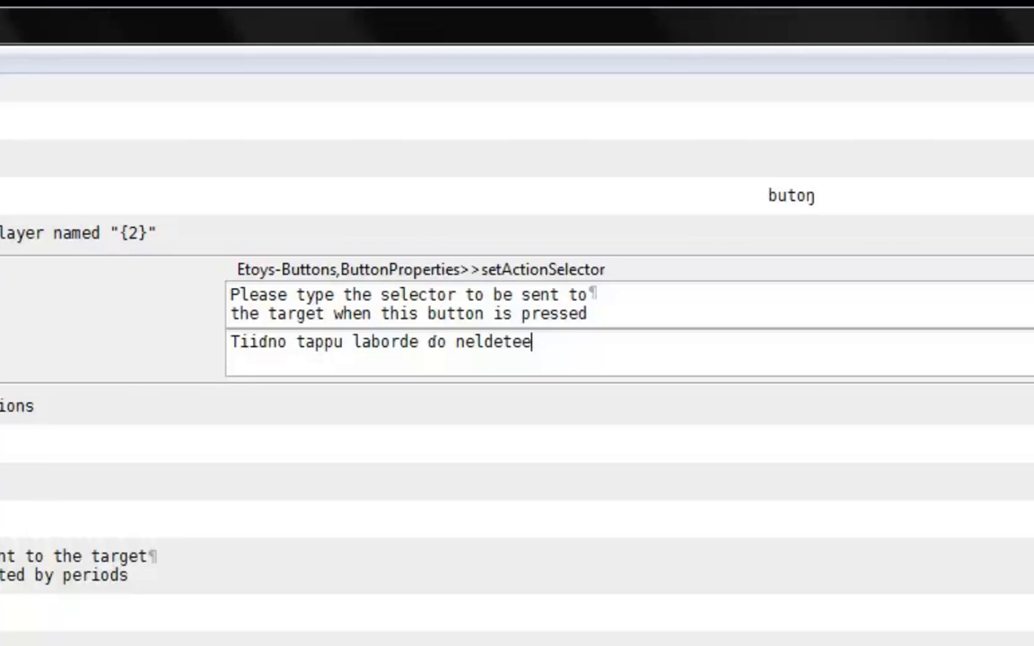
Step: Add a line break and "so oo butoŋ oo ñyyaama." as the second line of the translation
key("alt+Right")
key("alt+Down")
type("so oo buto")
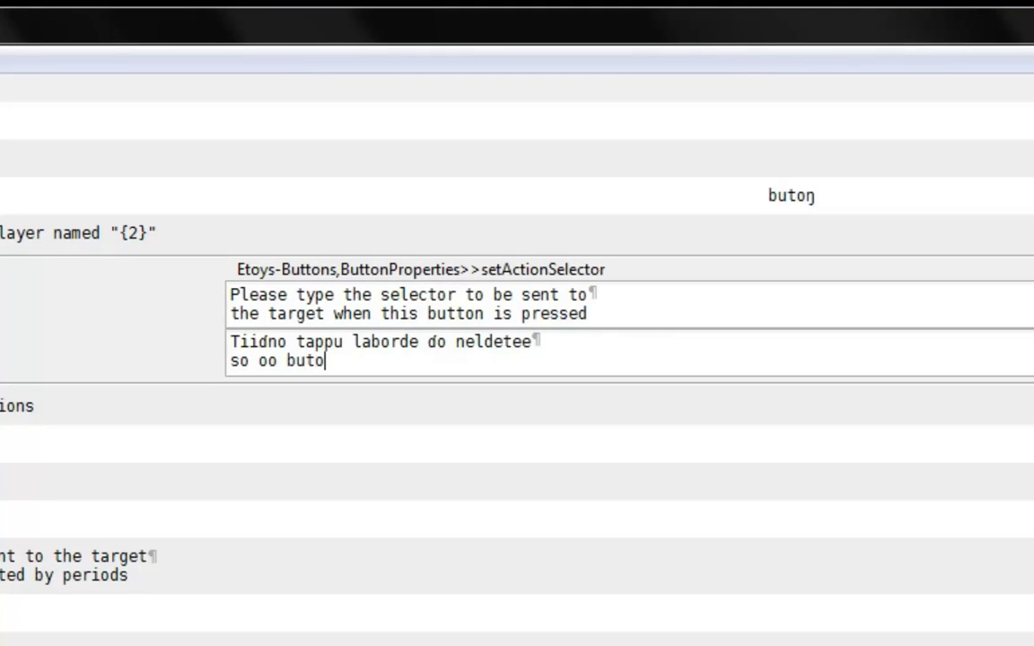
type("ŋ oo y")
key("BackSpace")
type("ñyyaama")
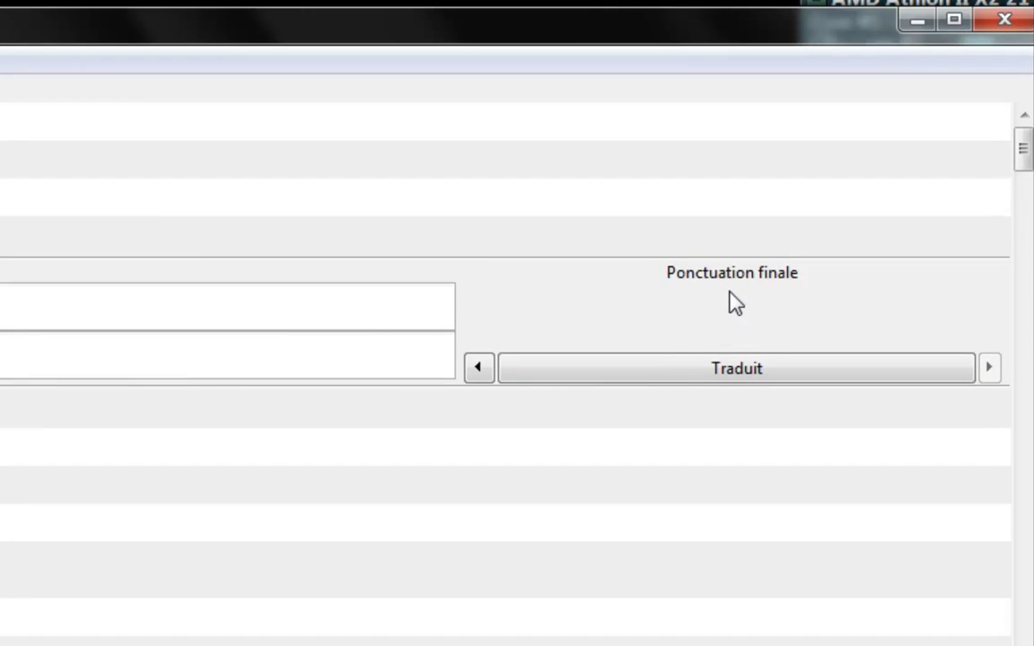
Step: Remove the final period from the translation and advance to the string "Choose one of the following conditions"
left_click(715, 350)
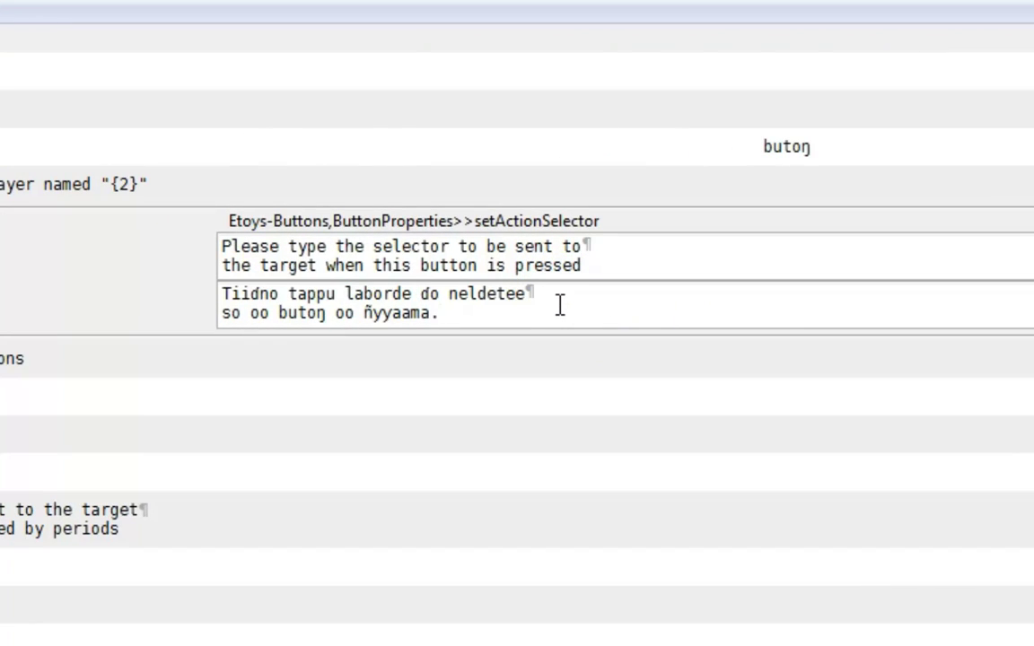
left_click(546, 313)
left_click(530, 307)
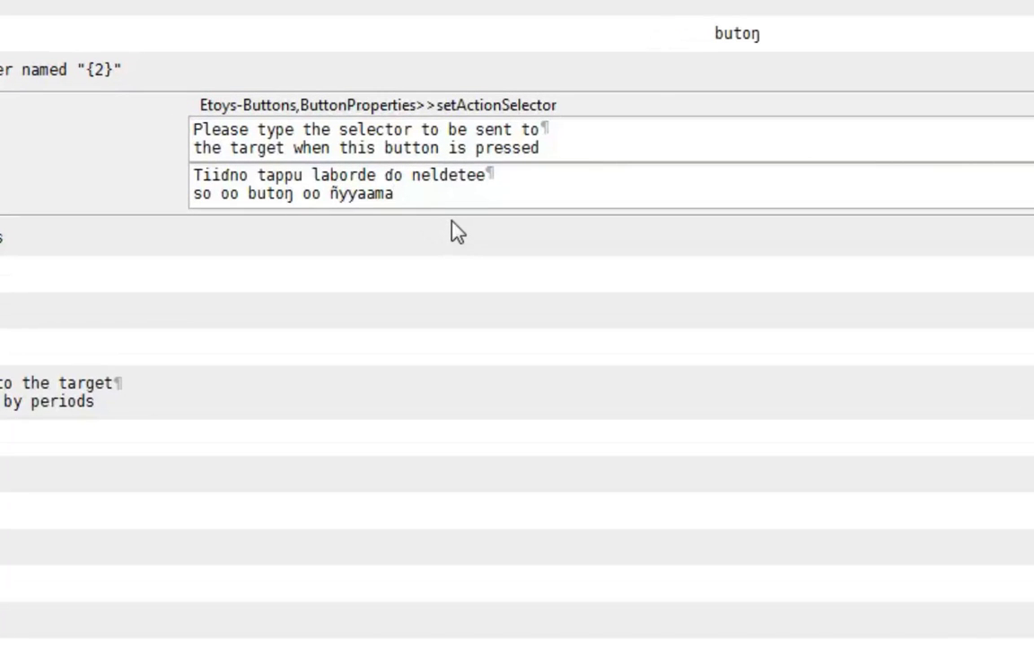
left_click(443, 196)
key("Return")
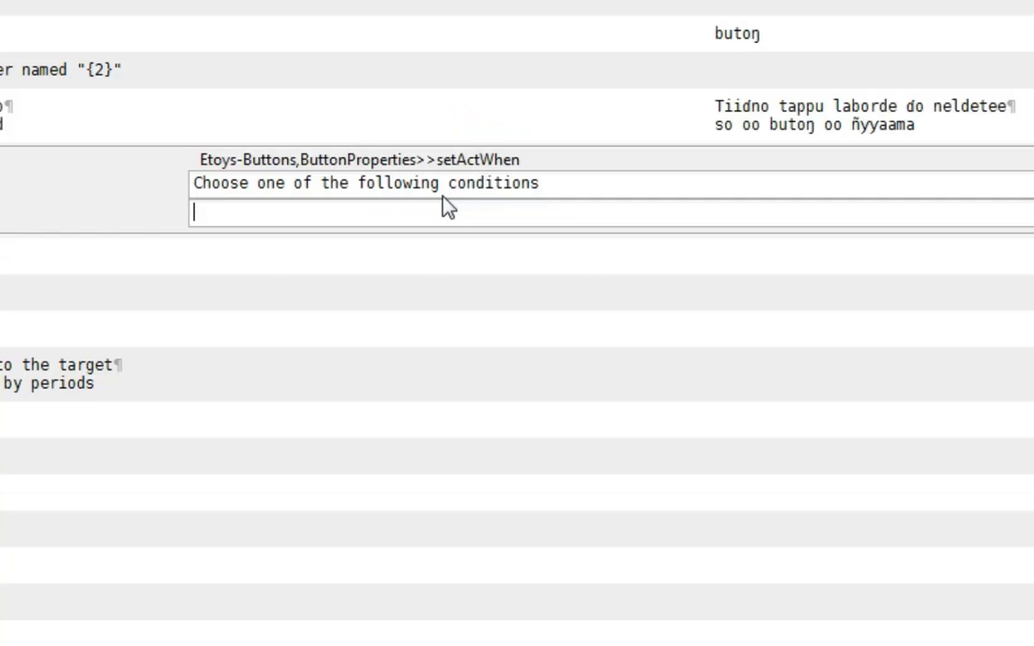
left_click(356, 213)
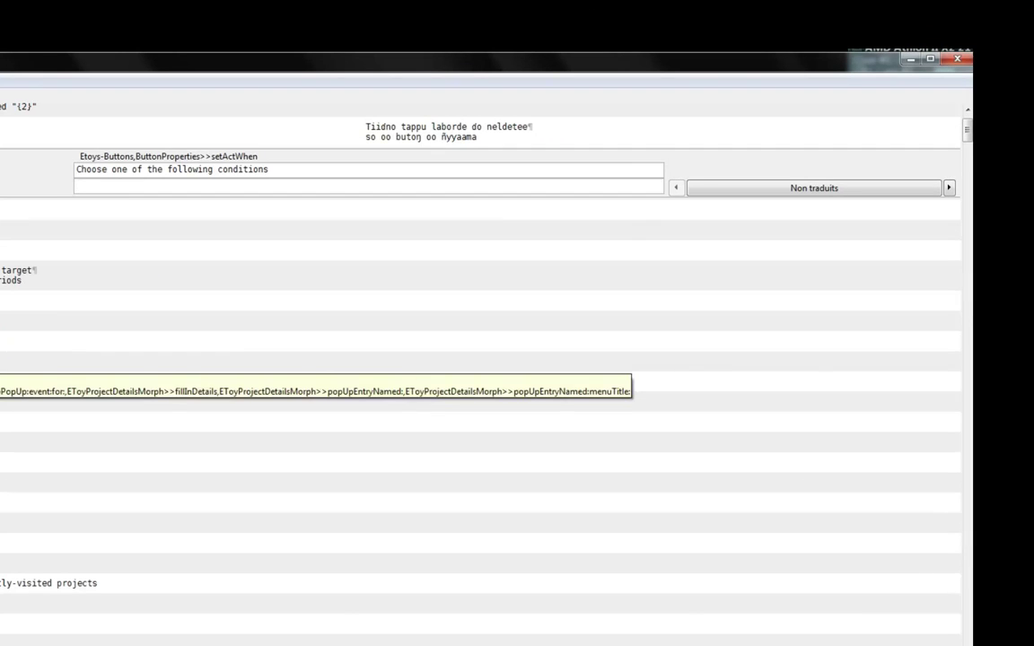
Step: Enter "ip" as the translation of "IP Address\Project\Owner" and show its flagged quality checks
left_click(111, 321)
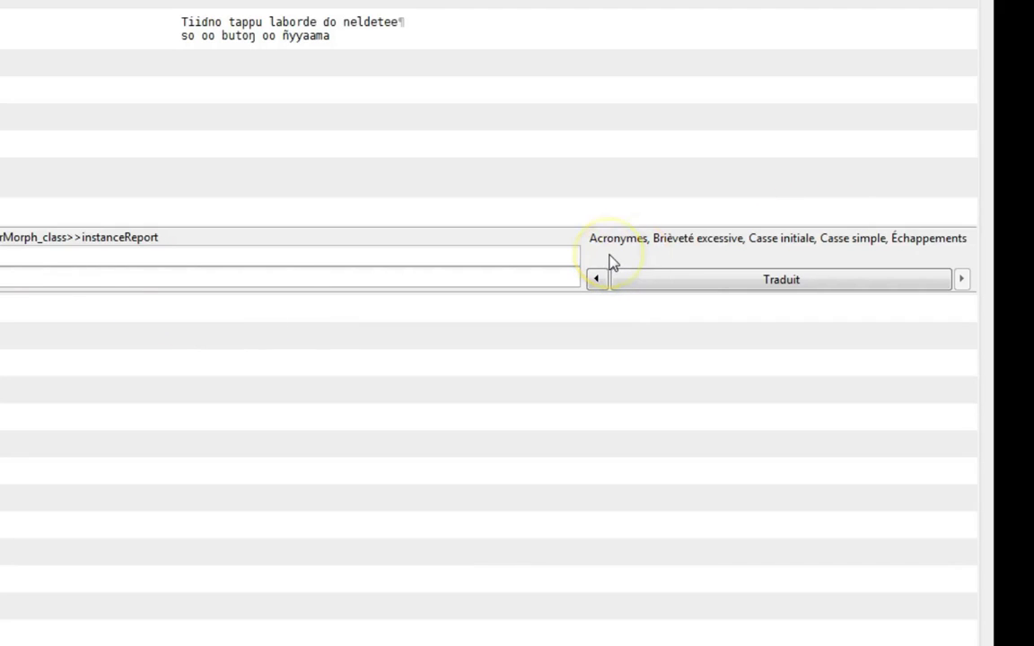
left_click(731, 250)
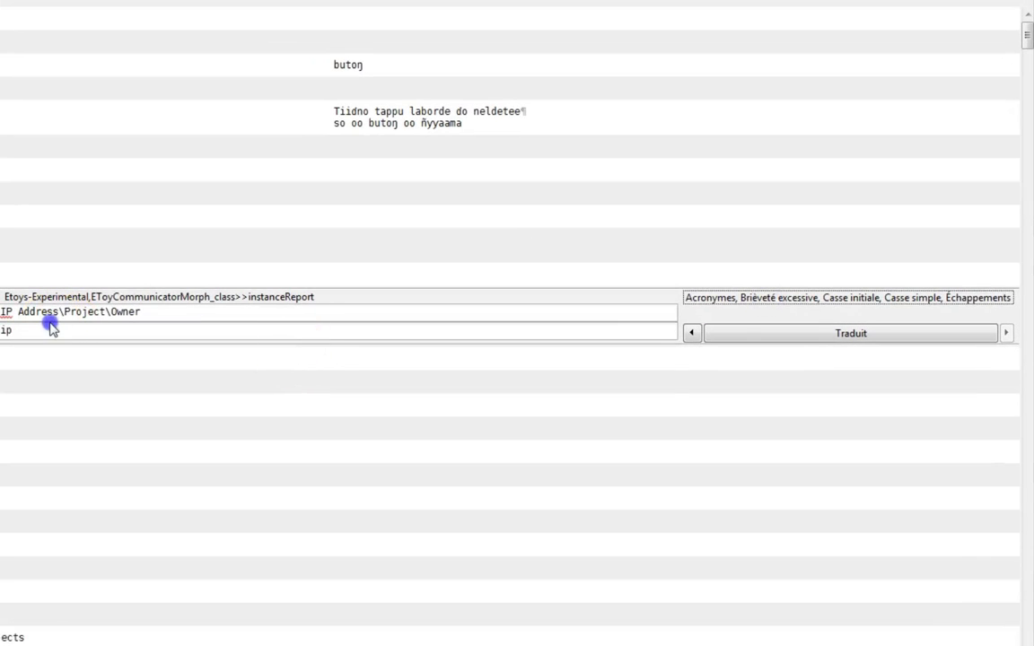
Step: Clear the "ip" translation from the "IP Address\Project\Owner" string
left_click(40, 331)
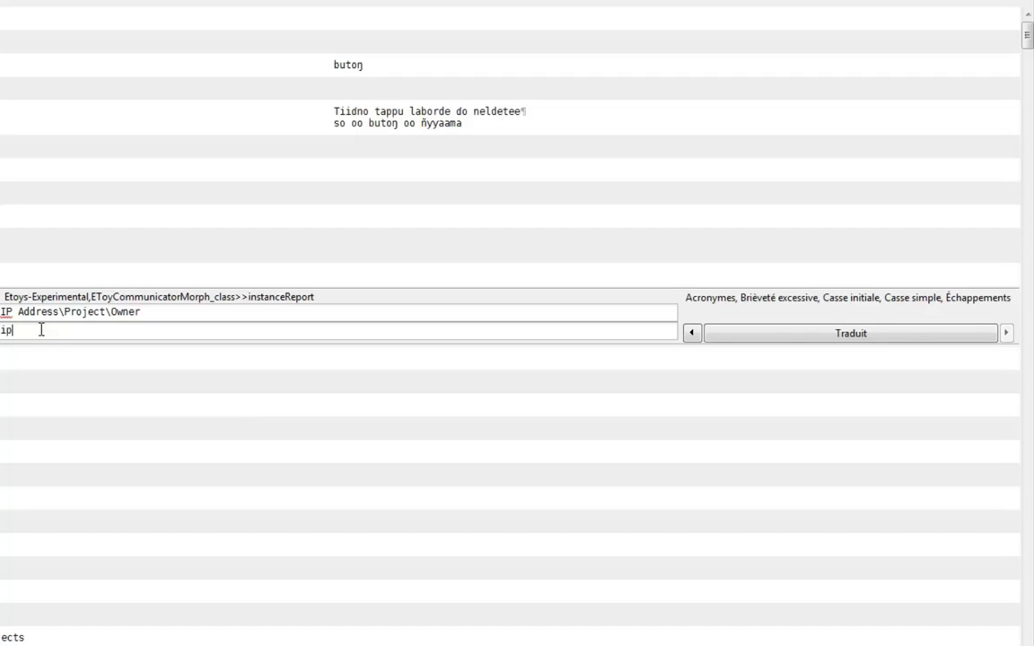
left_click(69, 329)
double_click(68, 330)
key("BackSpace")
left_click(106, 353)
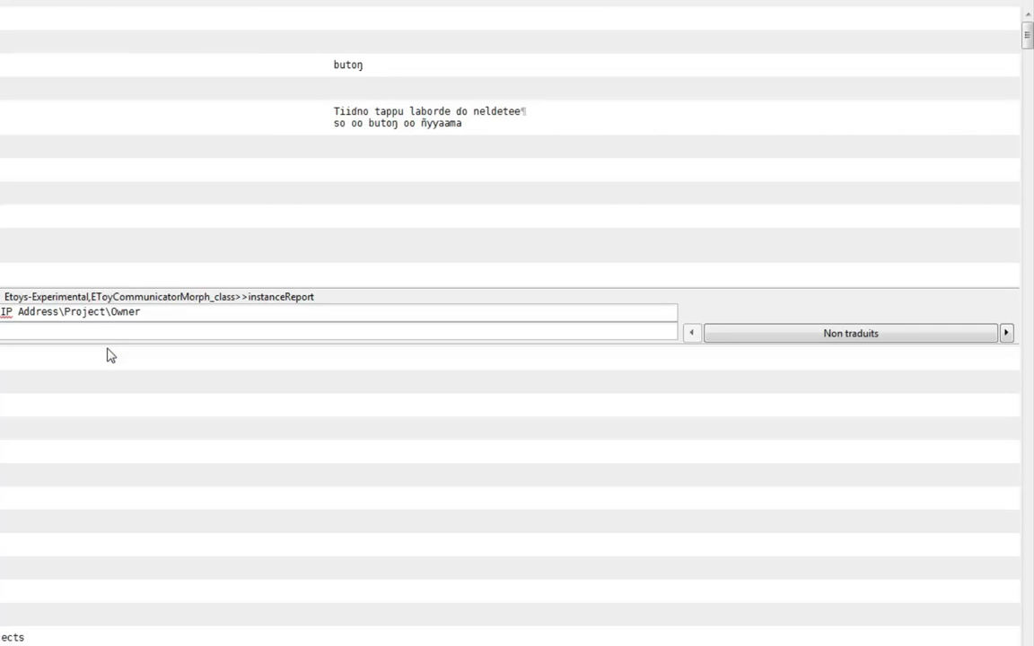
scroll(106, 355, "down", 2)
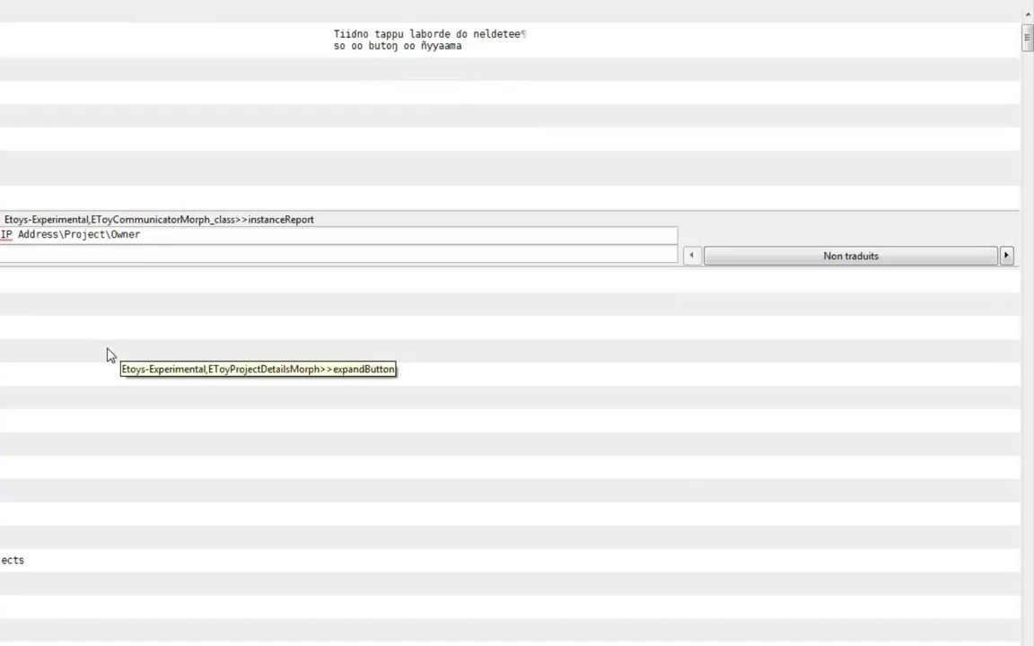
scroll(107, 355, "down", 6)
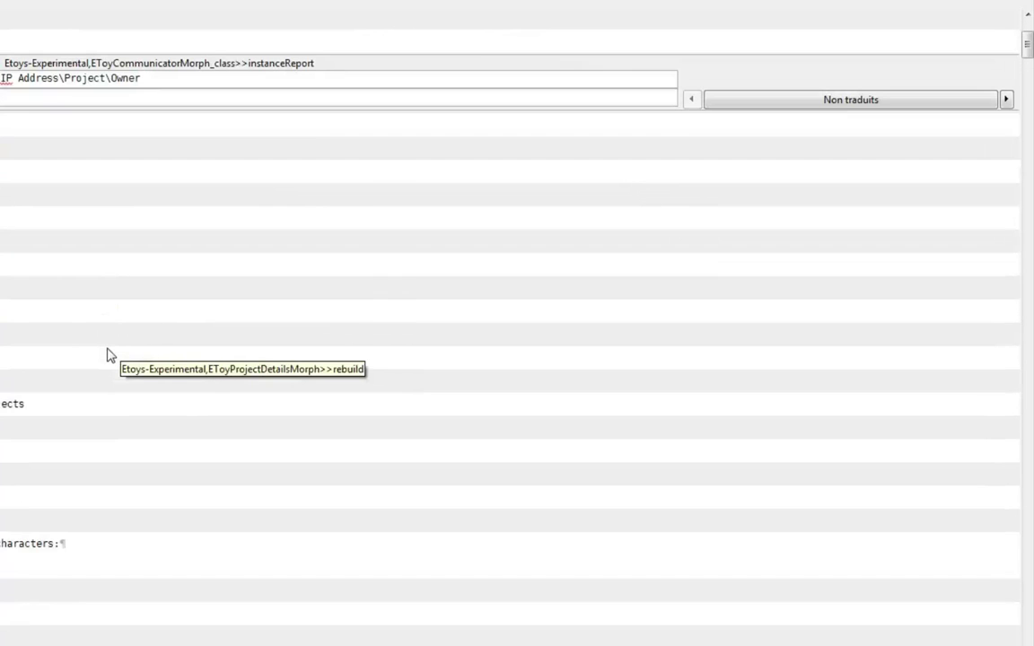
scroll(433, 395, "up", 5)
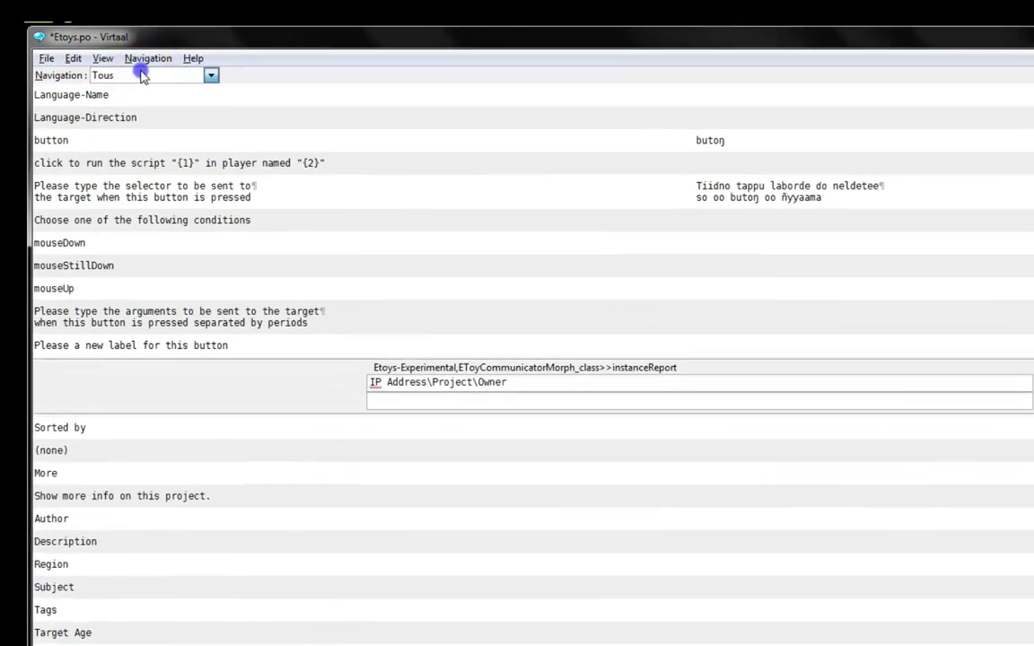
left_click(142, 75)
left_click(146, 77)
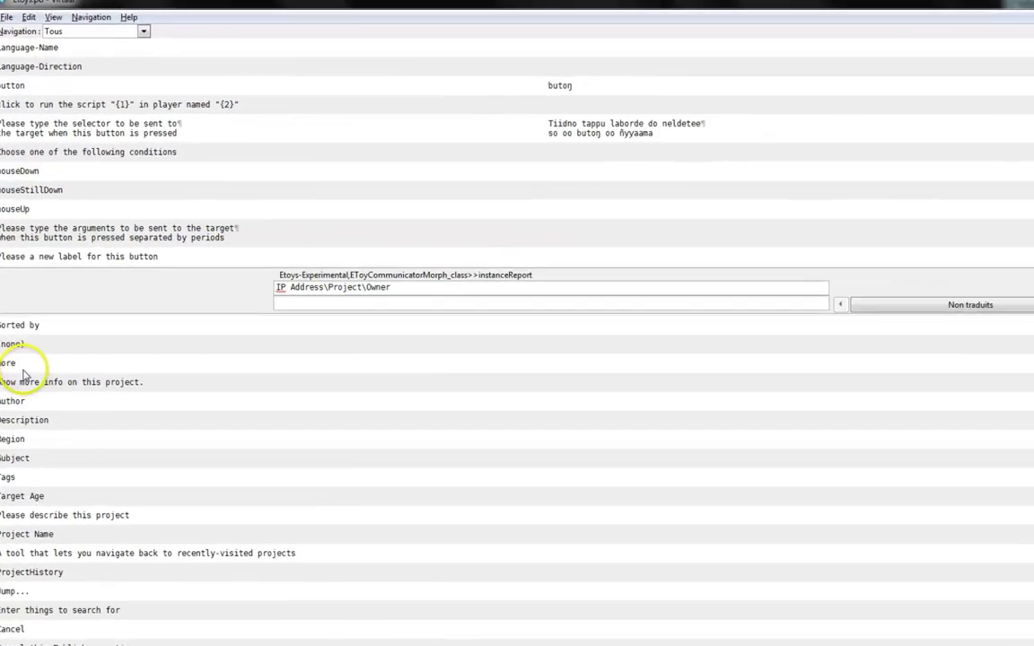
Step: Translate "More" as "Goddeg" based on the "Godde" suggestion, with the workflow state "Doit être retravaillé"
left_click(23, 368)
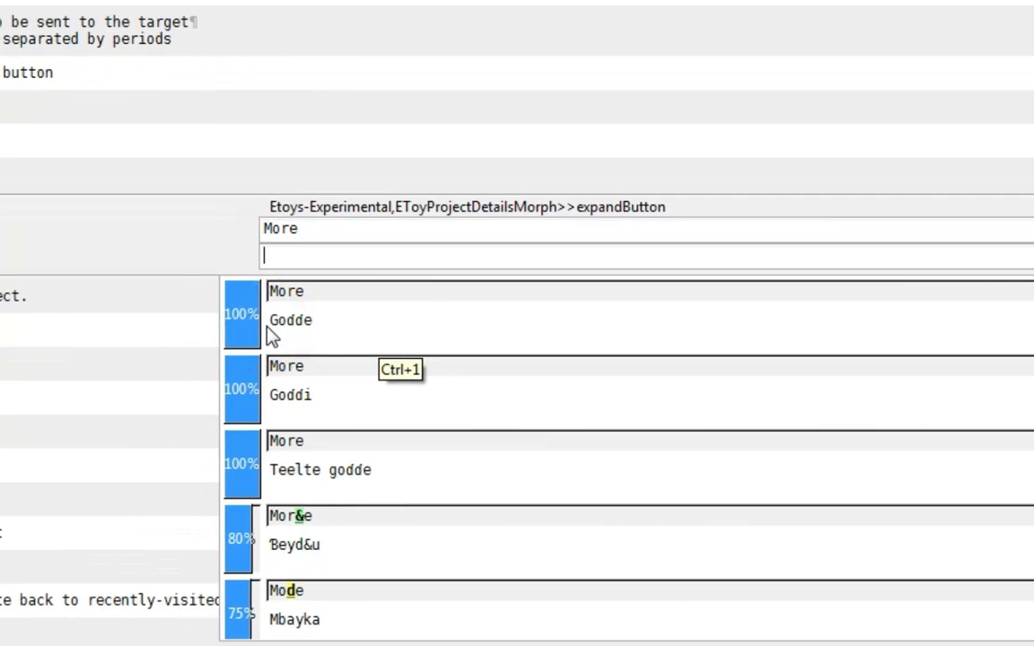
left_click(343, 334)
left_click(296, 330)
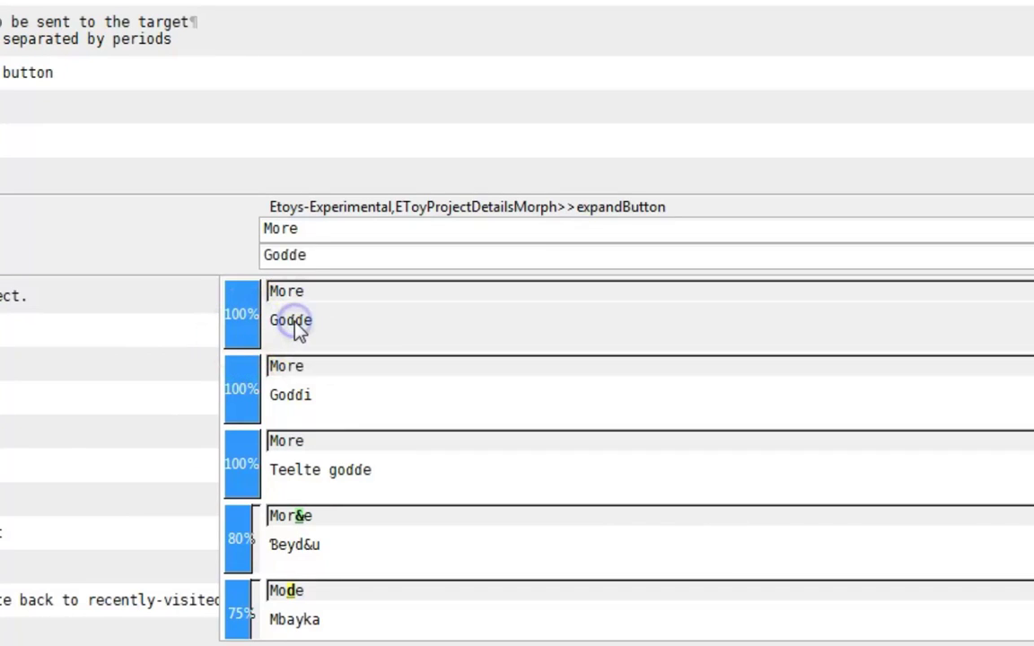
type("g")
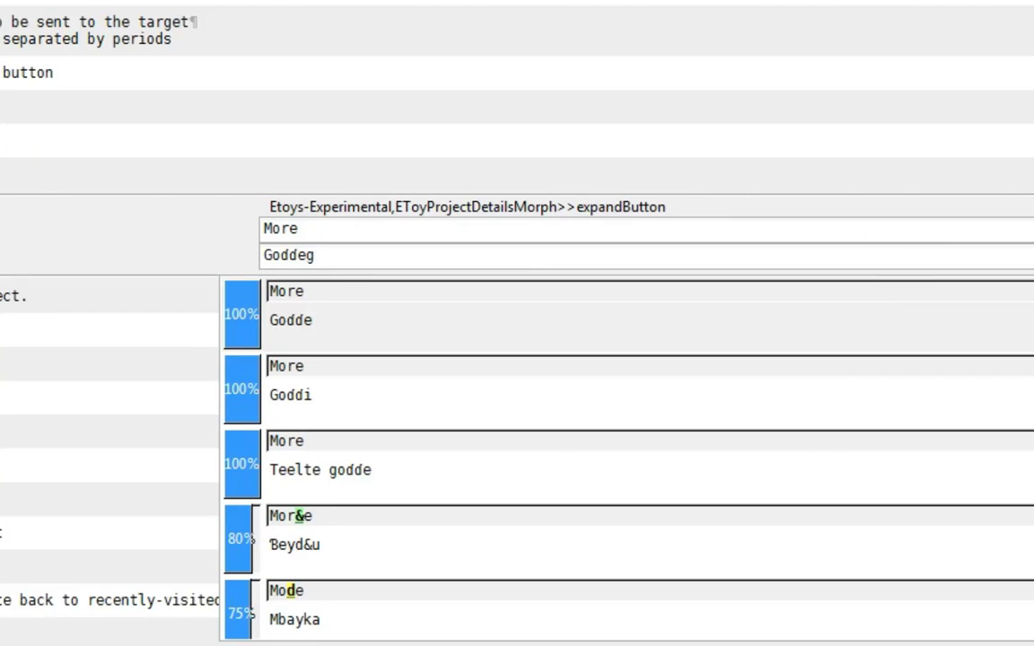
left_click(902, 250)
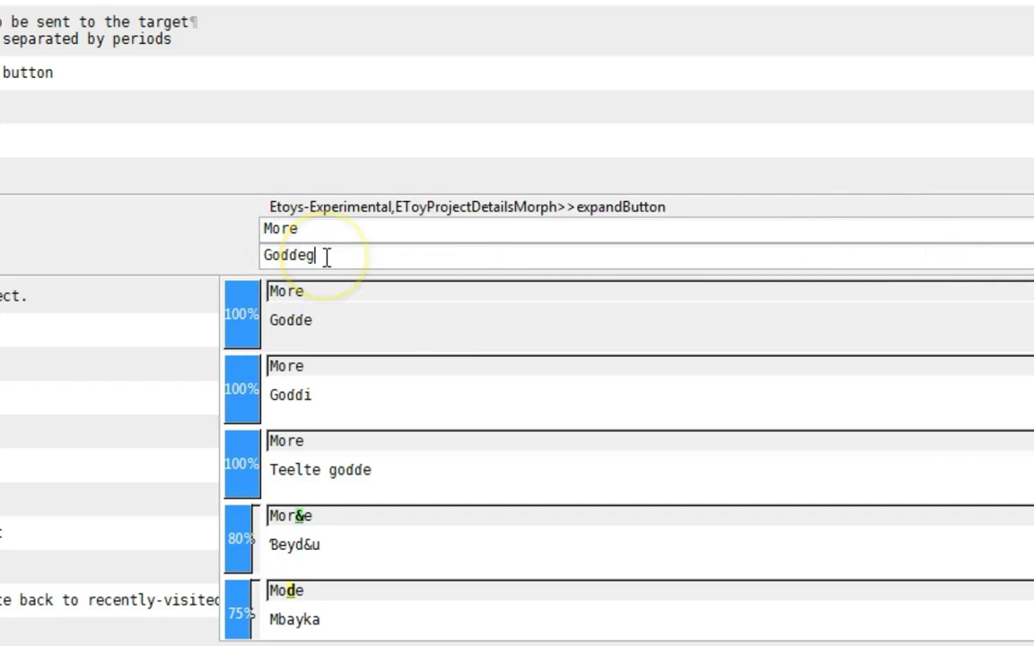
key("Return")
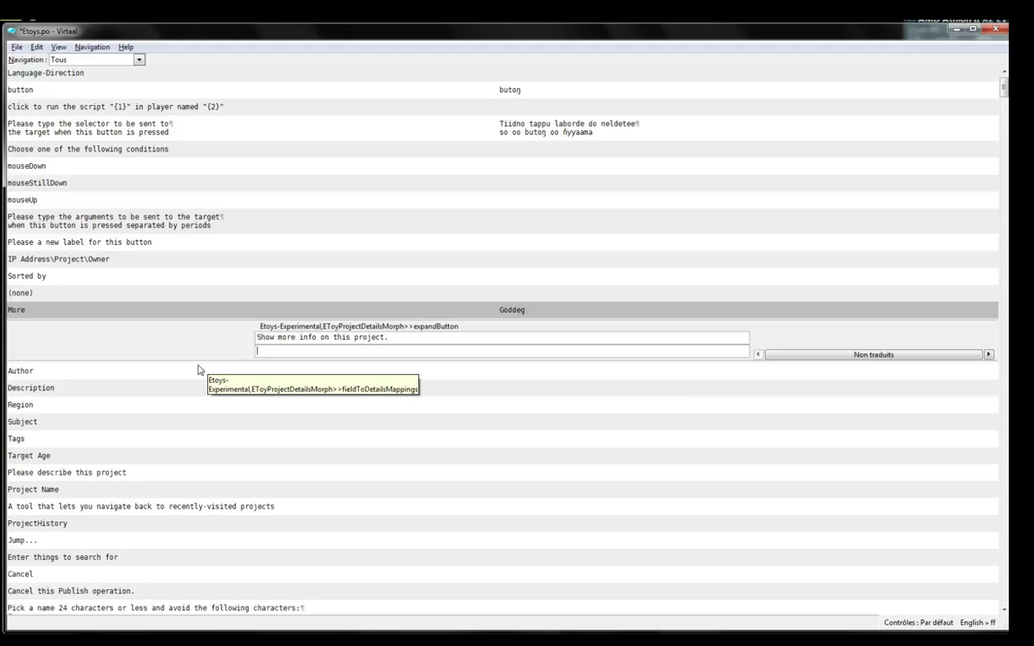
Step: Review the available navigation modes and switch to the "Rechercher" mode for search and replace
scroll(212, 377, "up", 1)
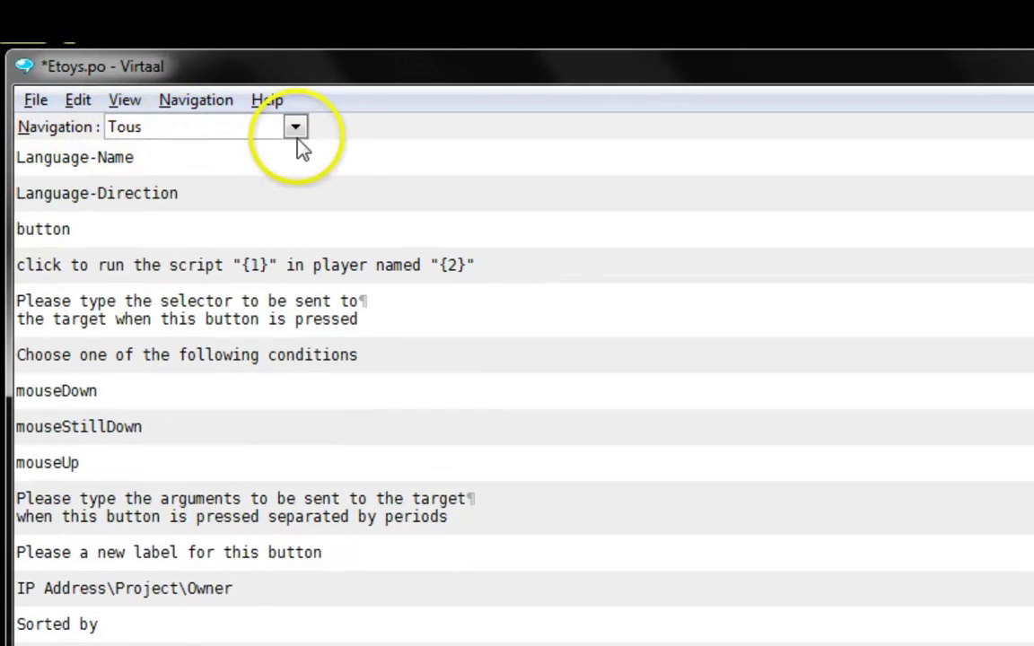
left_click(222, 95)
left_click(296, 130)
left_click(296, 130)
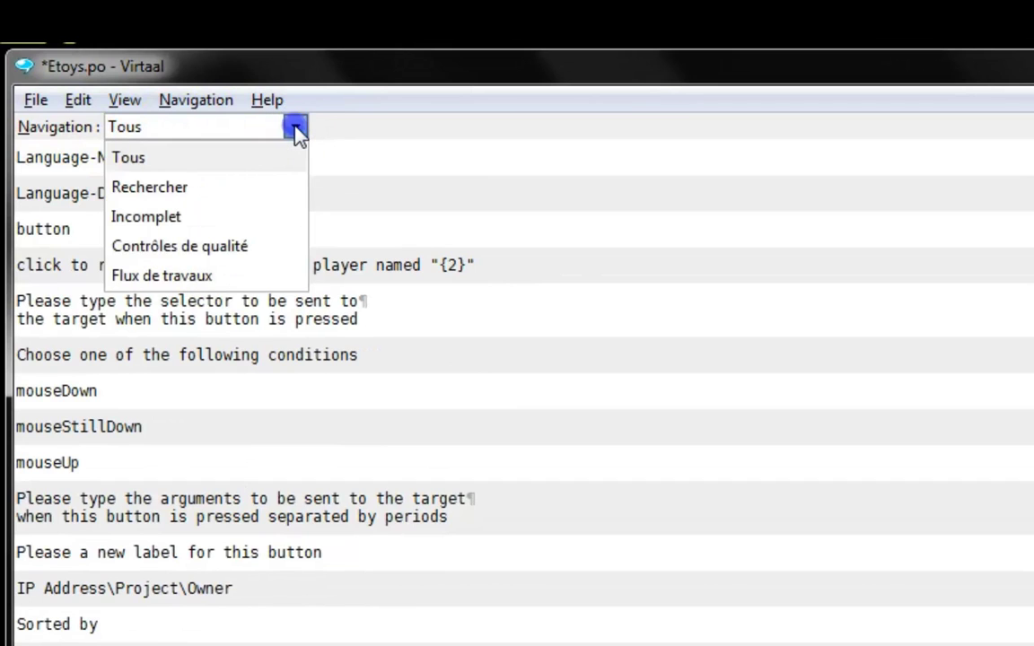
left_click(160, 160)
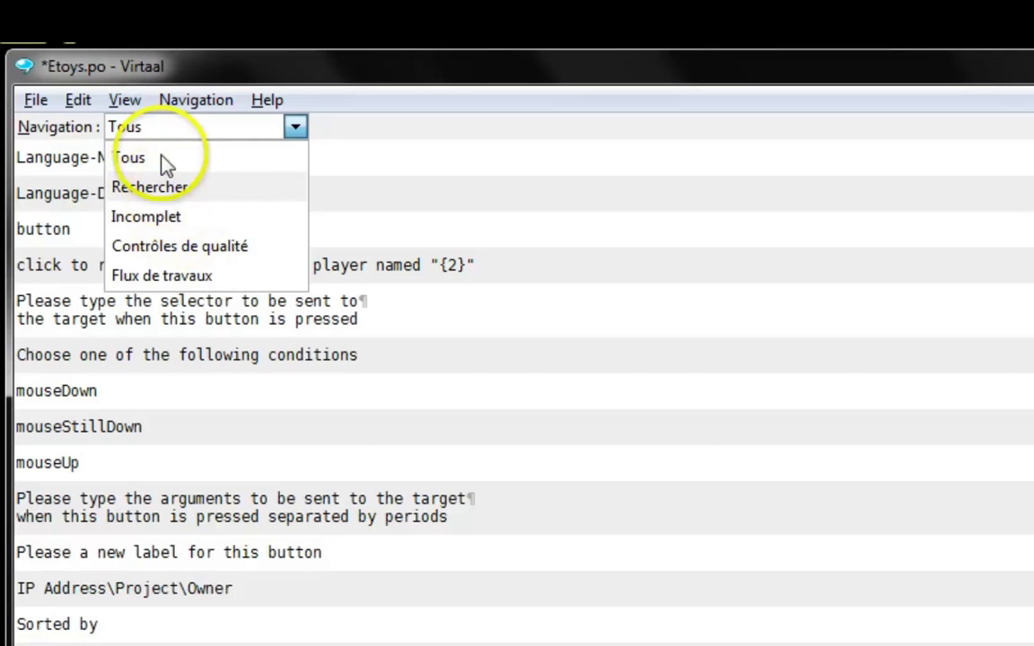
left_click(177, 126)
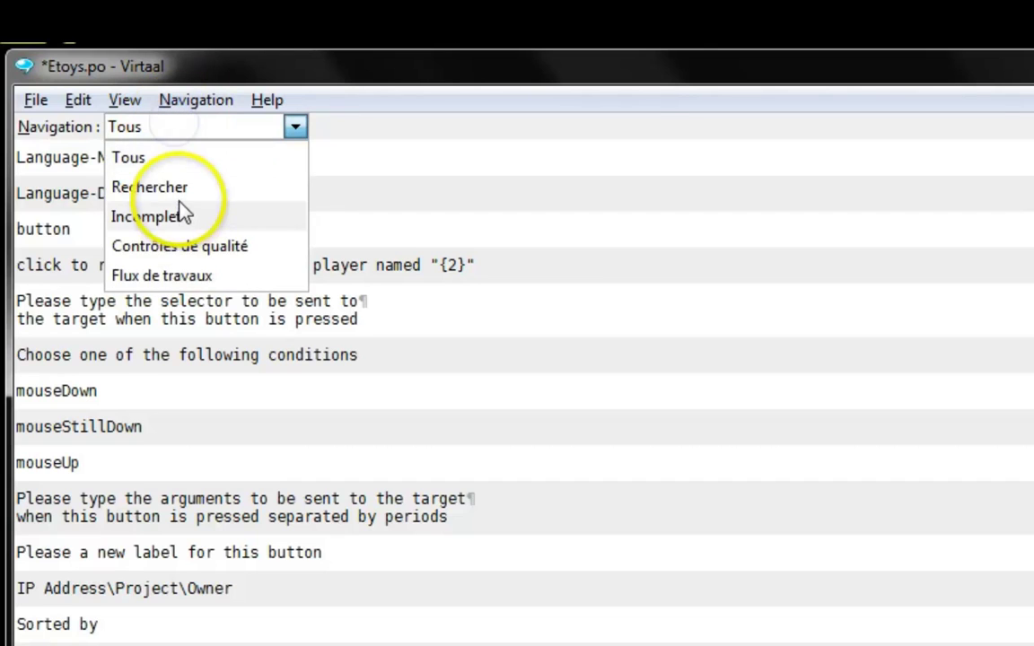
left_click(171, 190)
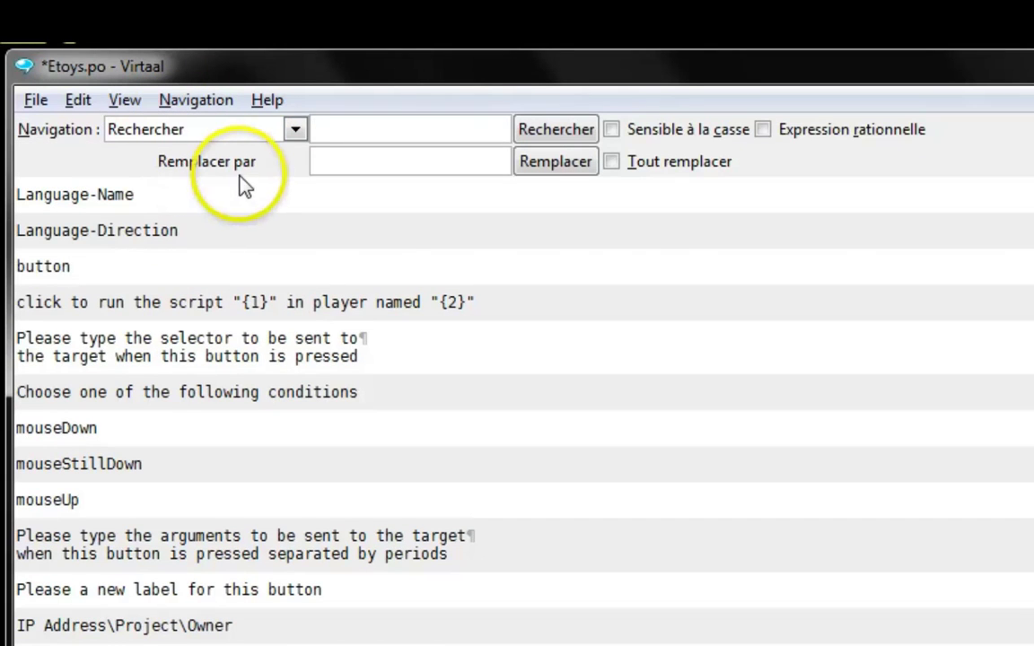
Step: Set the navigation mode to "Incomplet" so that navigation covers only unfinished strings
left_click(247, 128)
left_click(182, 222)
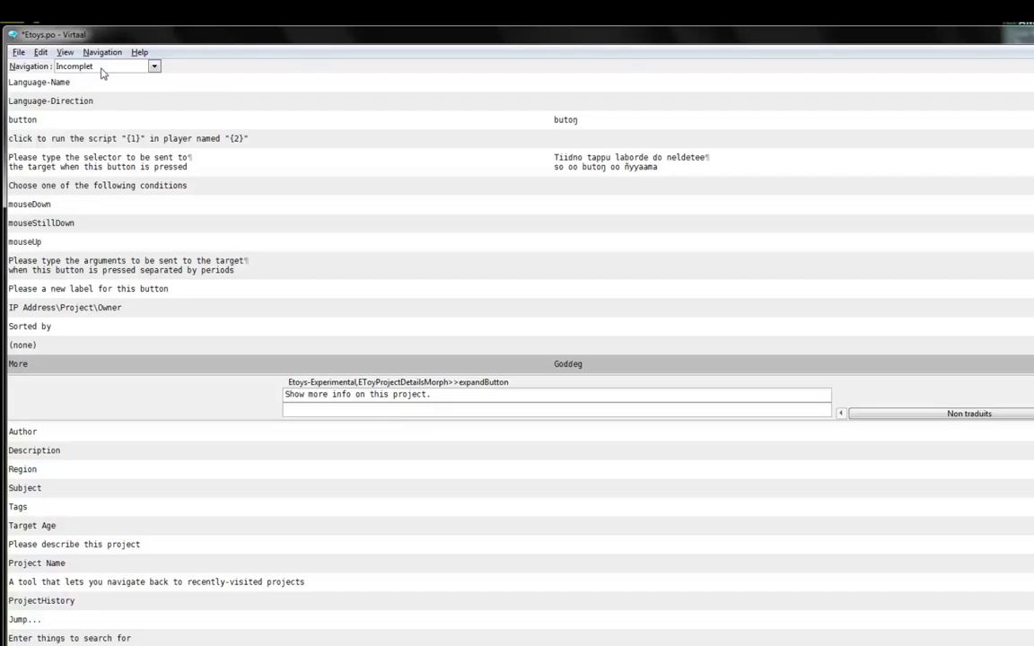
left_click(97, 68)
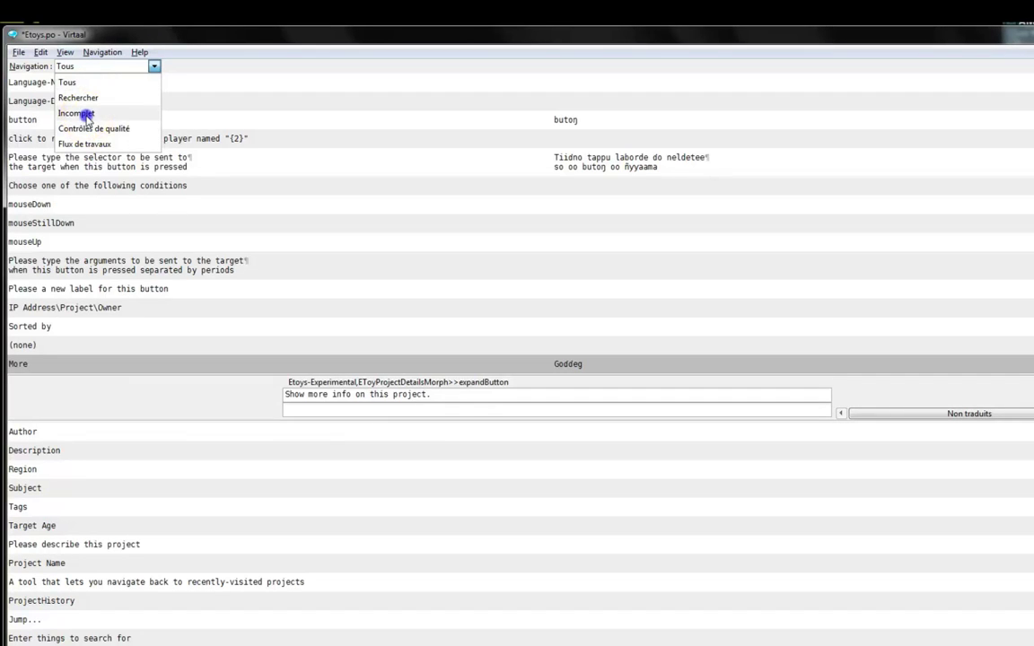
left_click(86, 110)
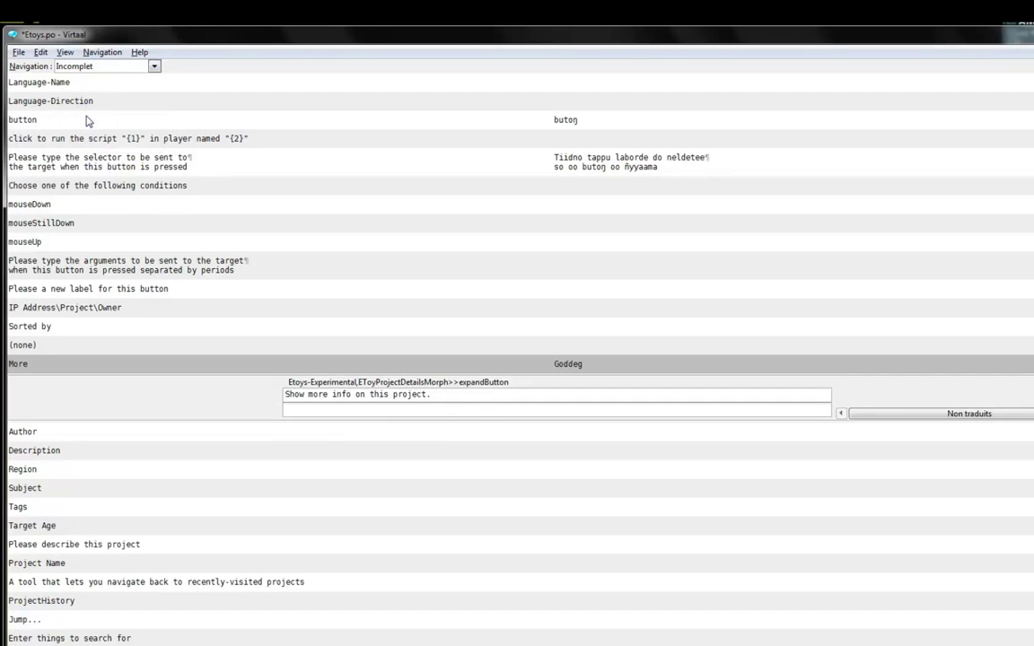
left_click(75, 68)
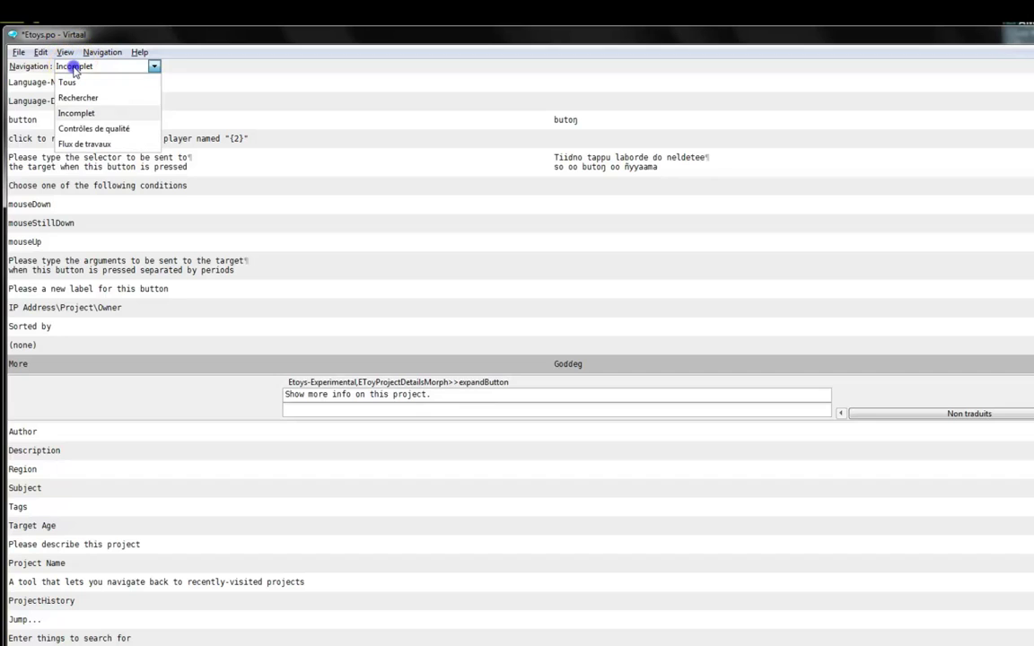
left_click(76, 70)
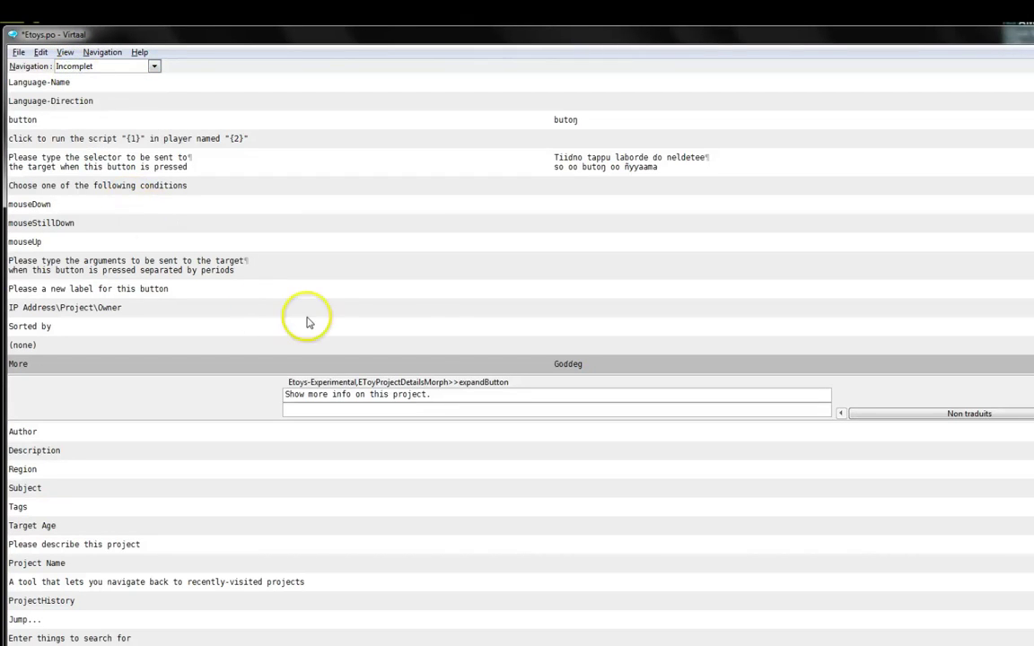
Step: Reopen the "More" string, correct its translation to "Godde" and advance to the next incomplete string
left_click(571, 363)
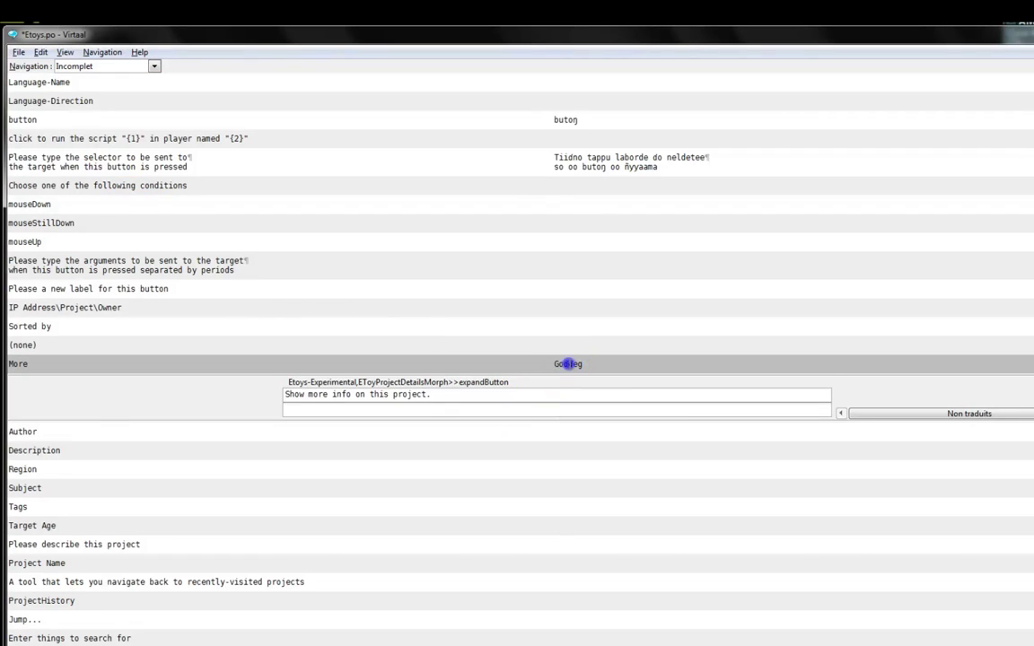
left_click(344, 386)
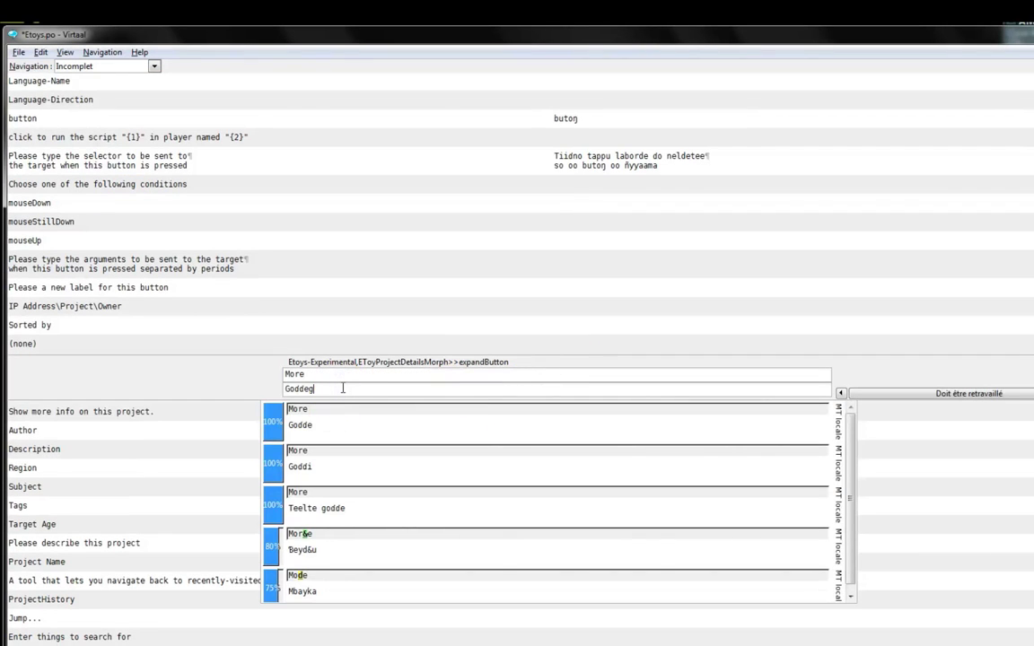
key("Return")
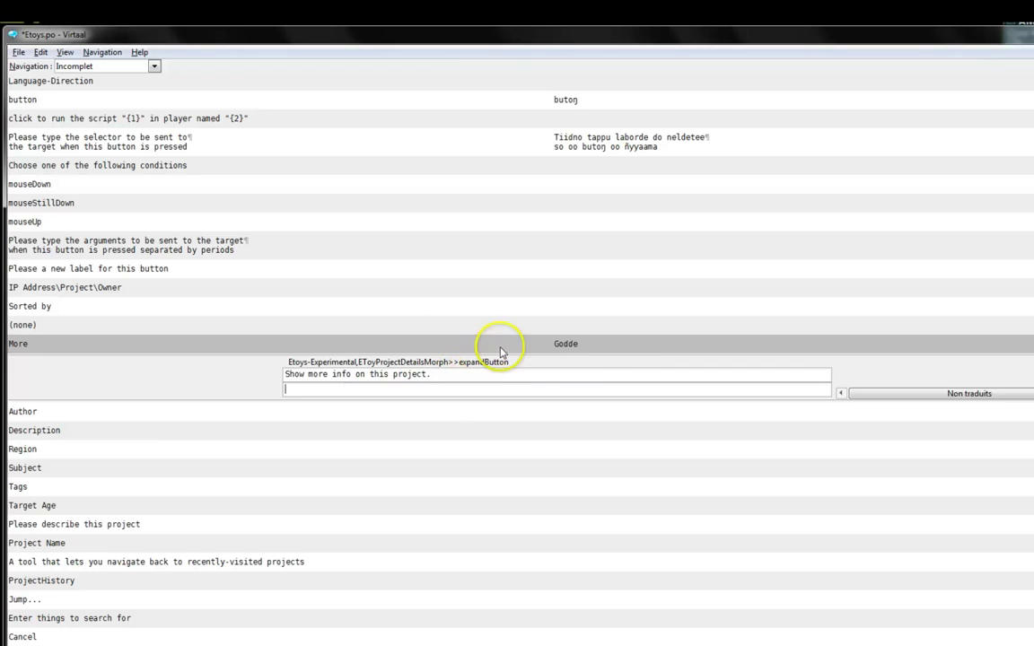
left_click(625, 350)
key("ctrl+Return")
left_click(500, 387)
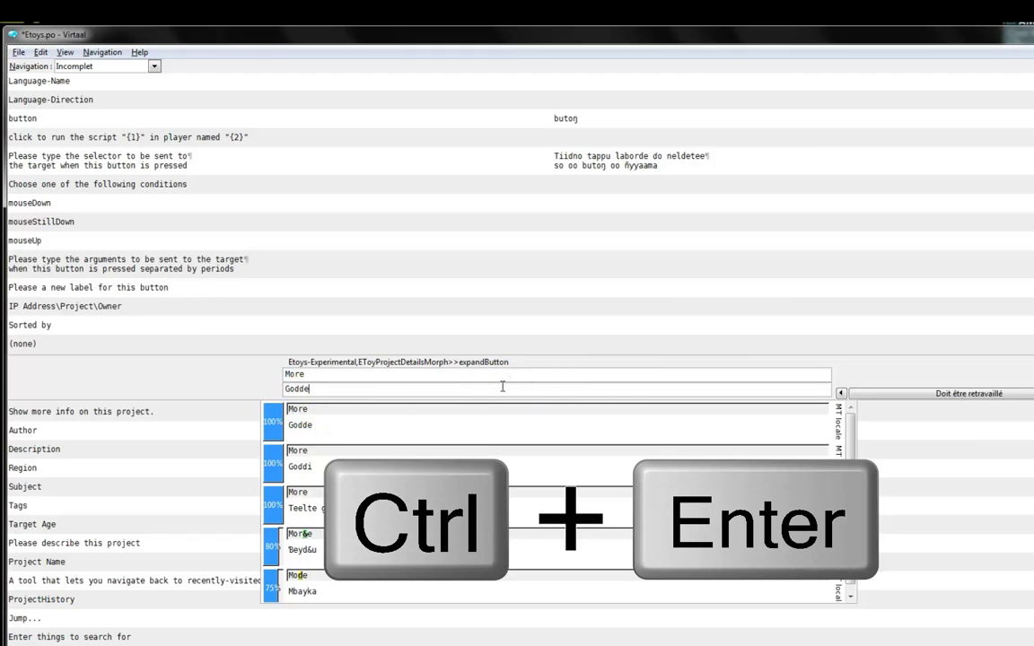
key("ctrl+Return")
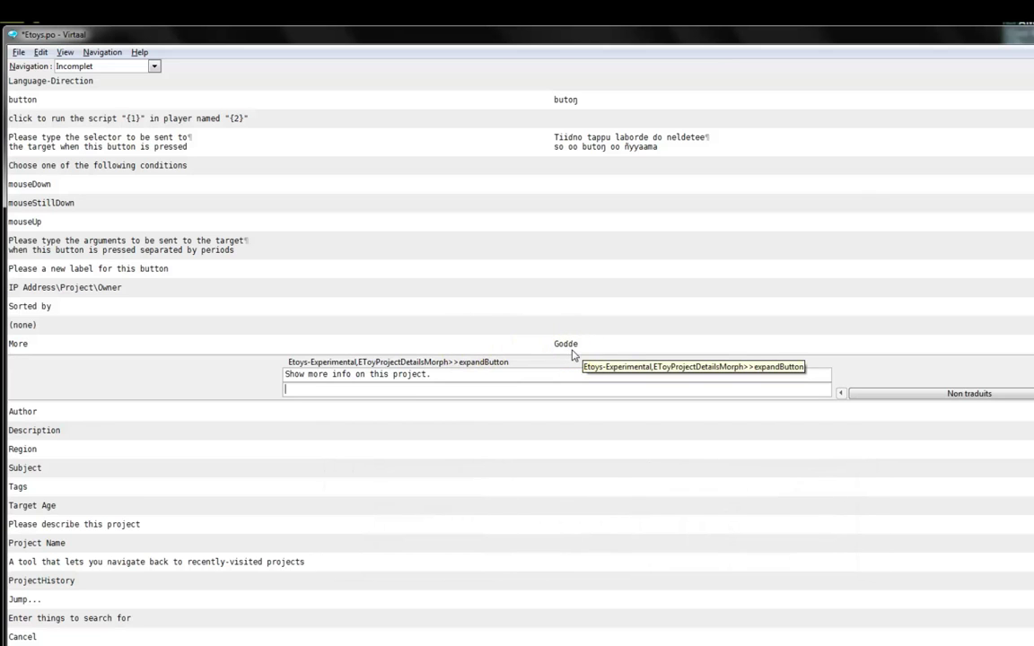
Step: Browse the incomplete strings of Etoys.po to examine what still has to be translated
scroll(570, 357, "down", 10)
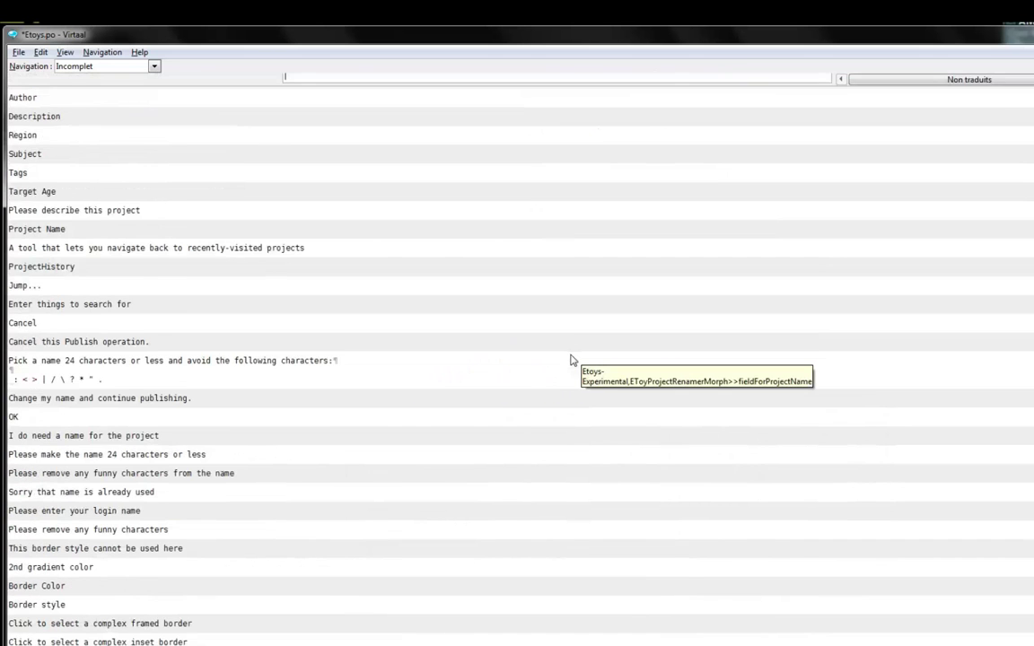
scroll(570, 359, "down", 5)
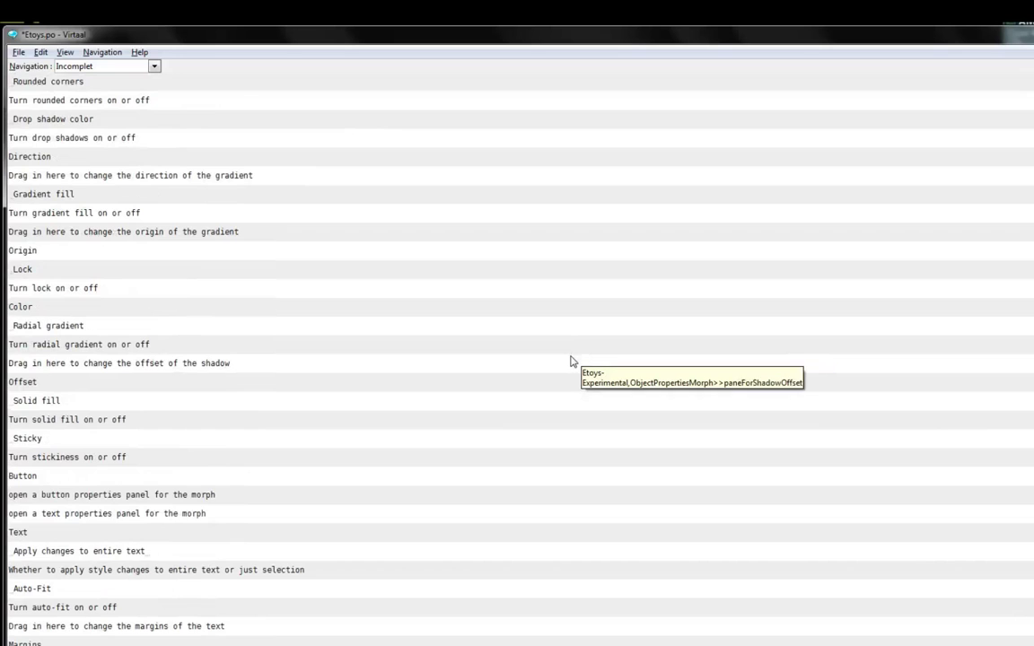
scroll(570, 359, "down", 4)
scroll(569, 360, "up", 2)
scroll(569, 360, "down", 17)
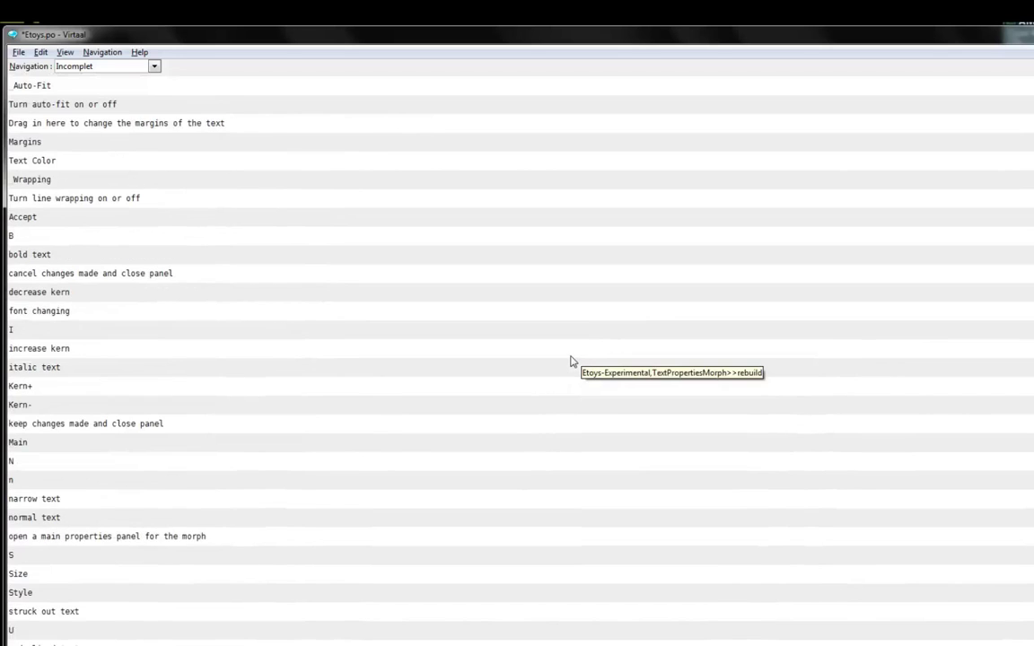
scroll(571, 361, "down", 20)
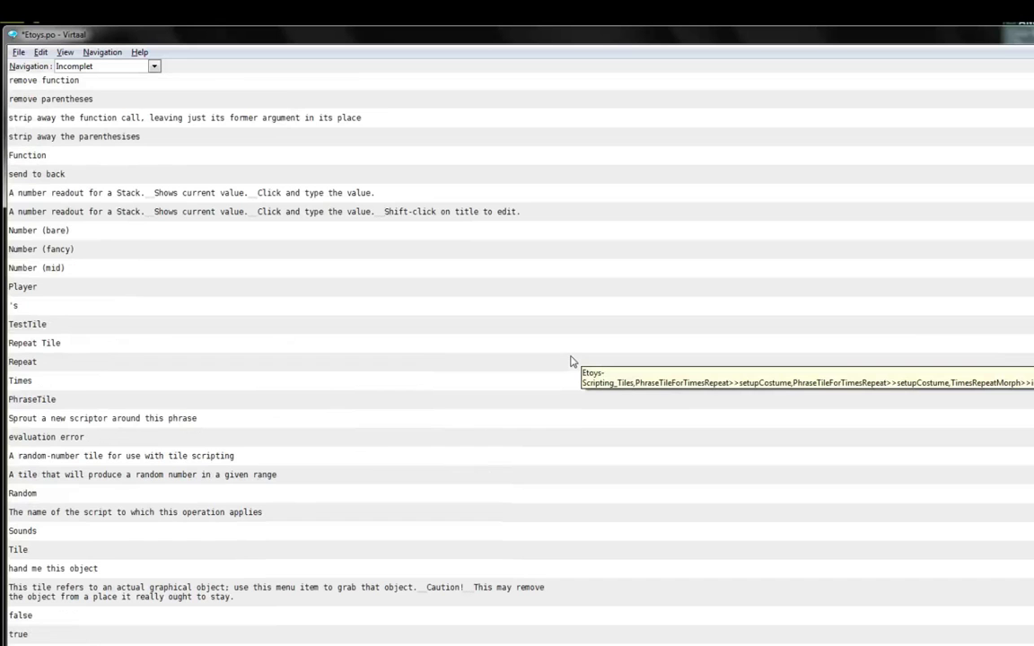
scroll(570, 361, "down", 5)
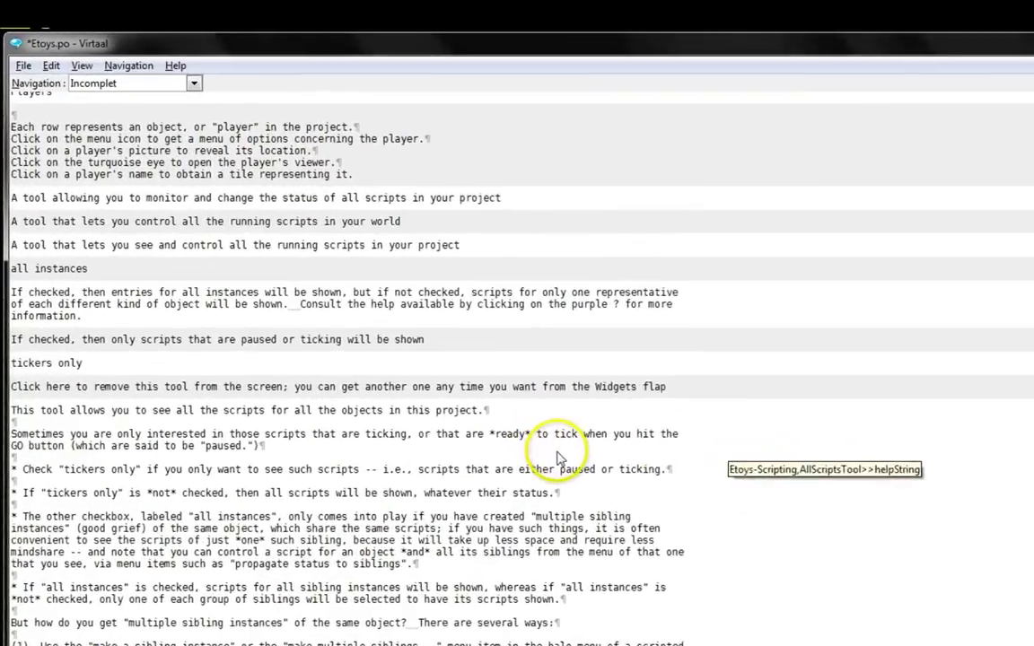
scroll(547, 454, "down", 15)
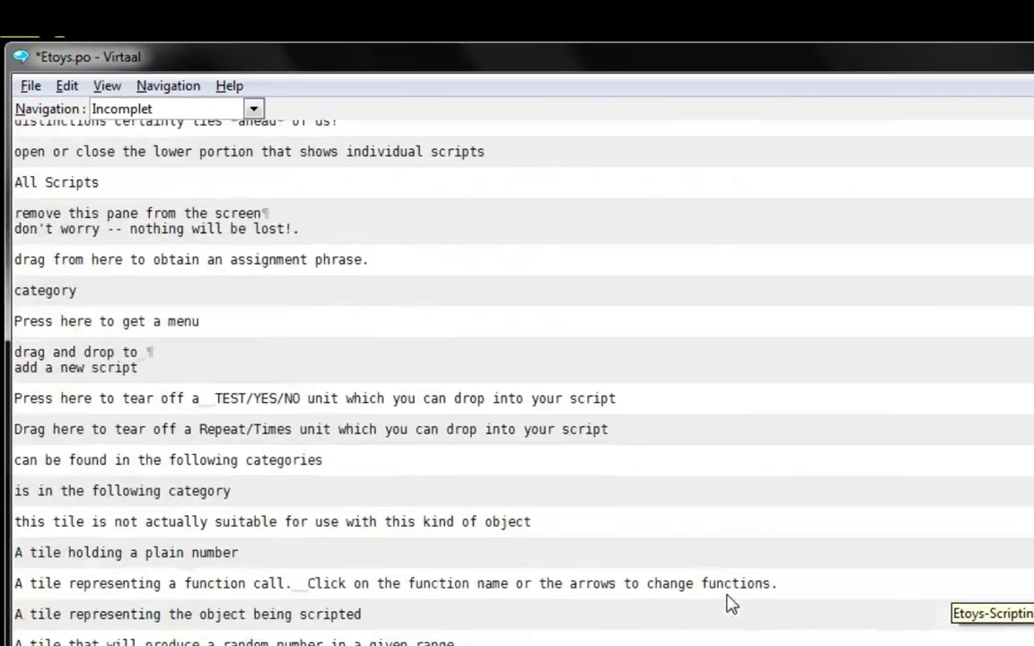
scroll(728, 603, "down", 15)
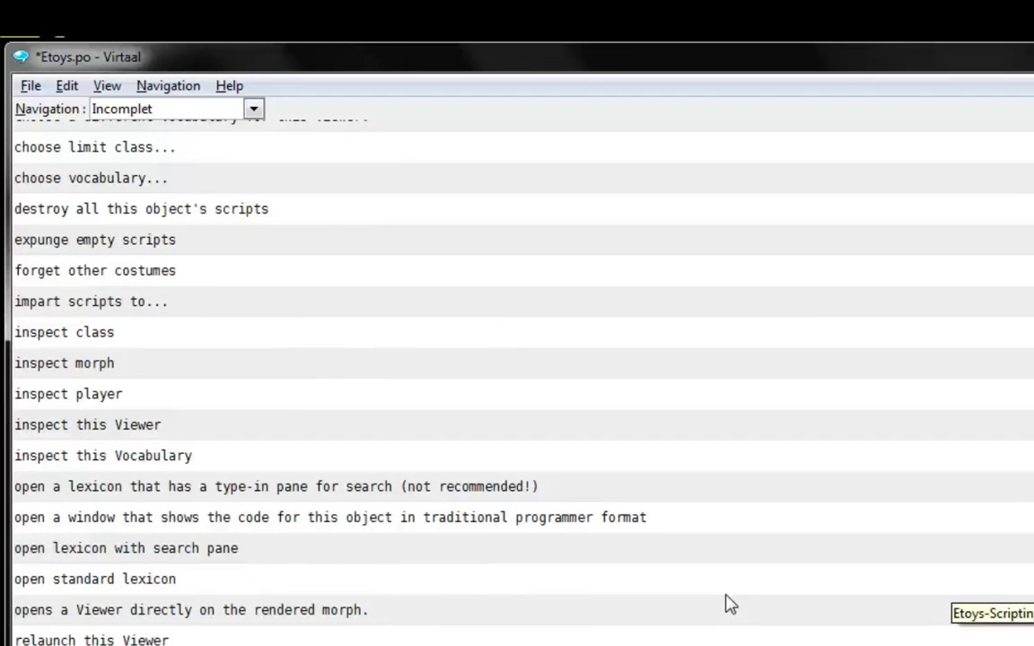
Step: View the properties of Etoys.po to examine its word and string translation statistics, and close them
left_click(20, 88)
left_click(76, 285)
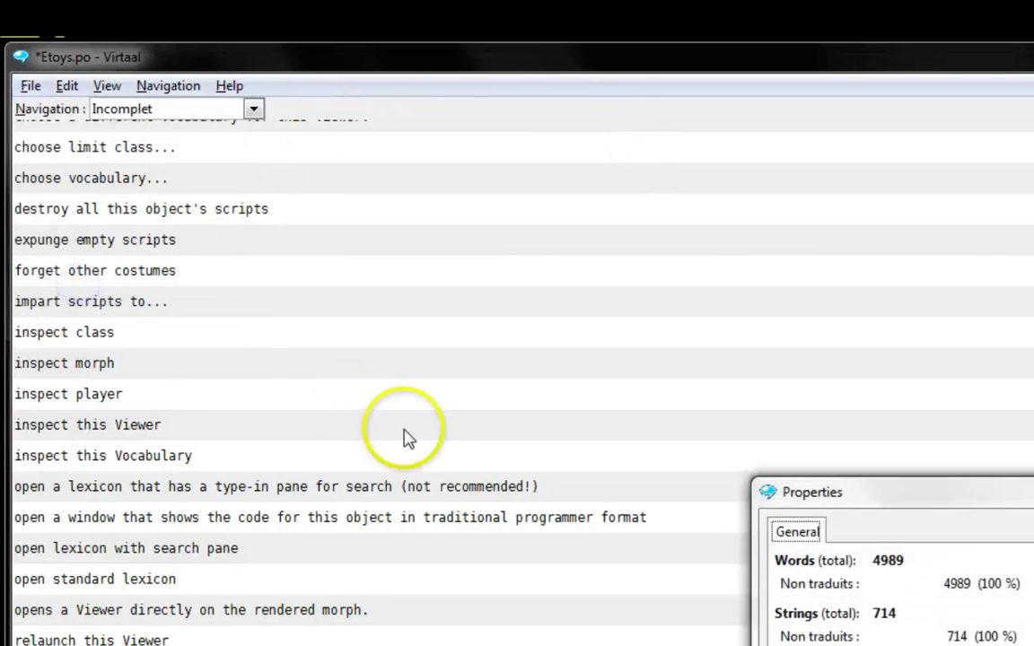
left_click_drag(883, 501, 781, 120)
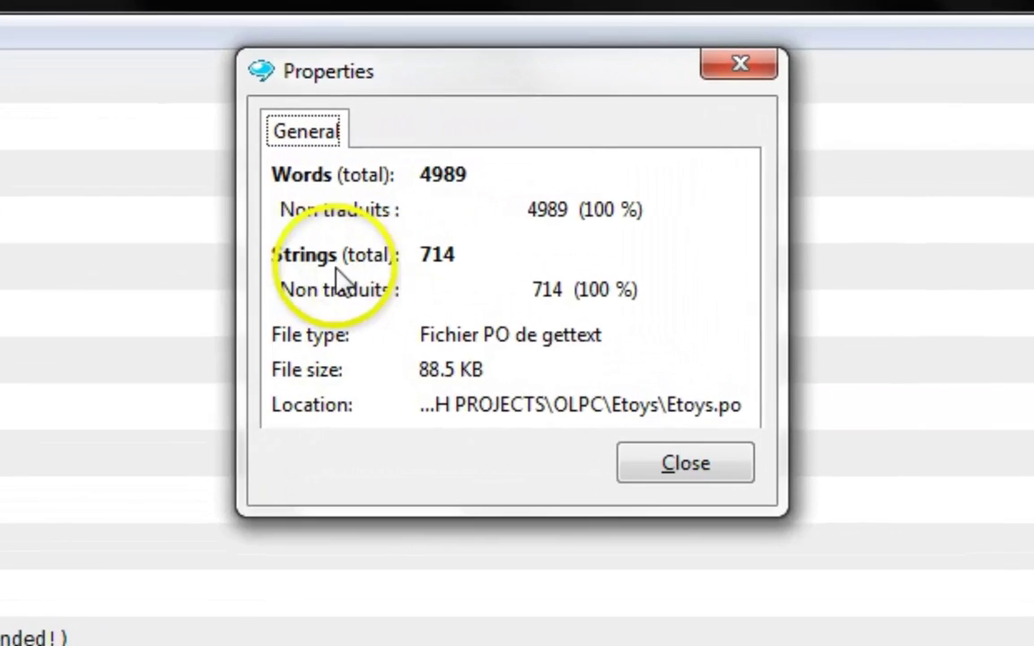
left_click(429, 312)
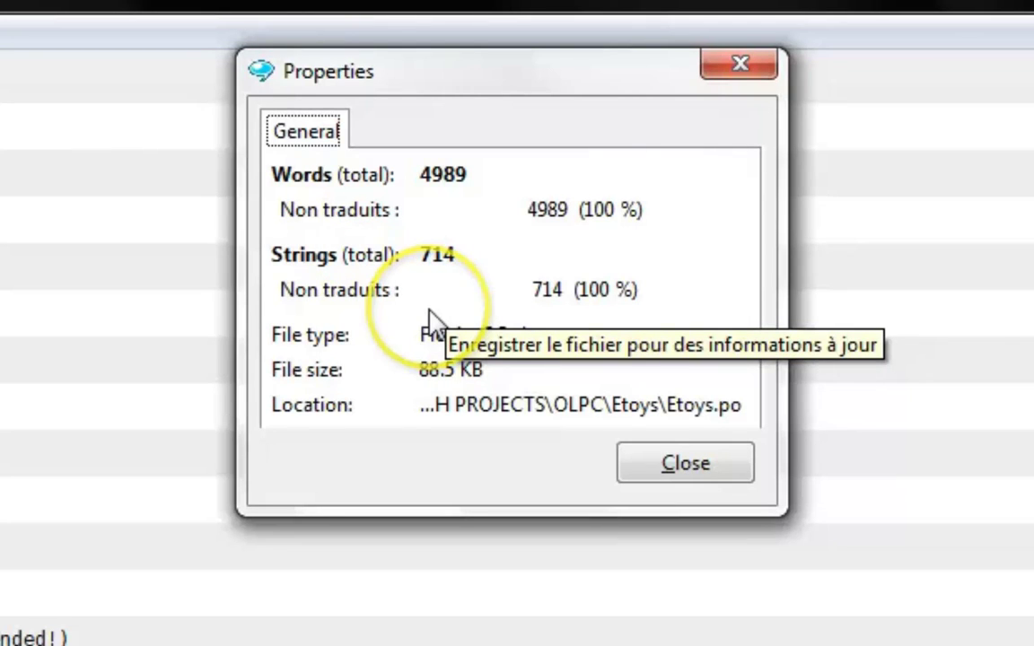
left_click(299, 169)
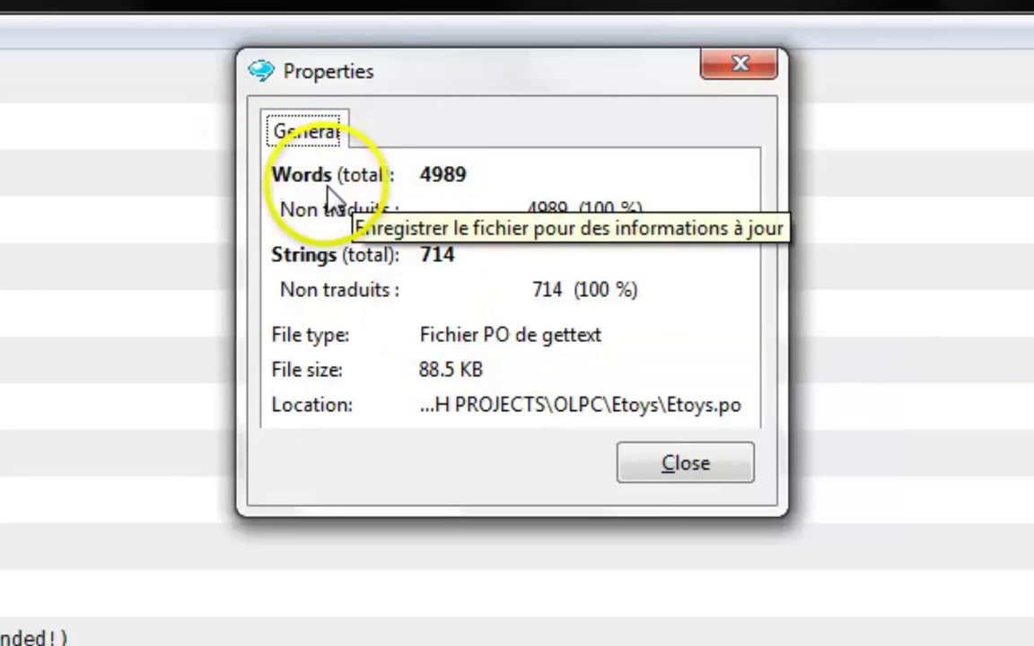
left_click(536, 203)
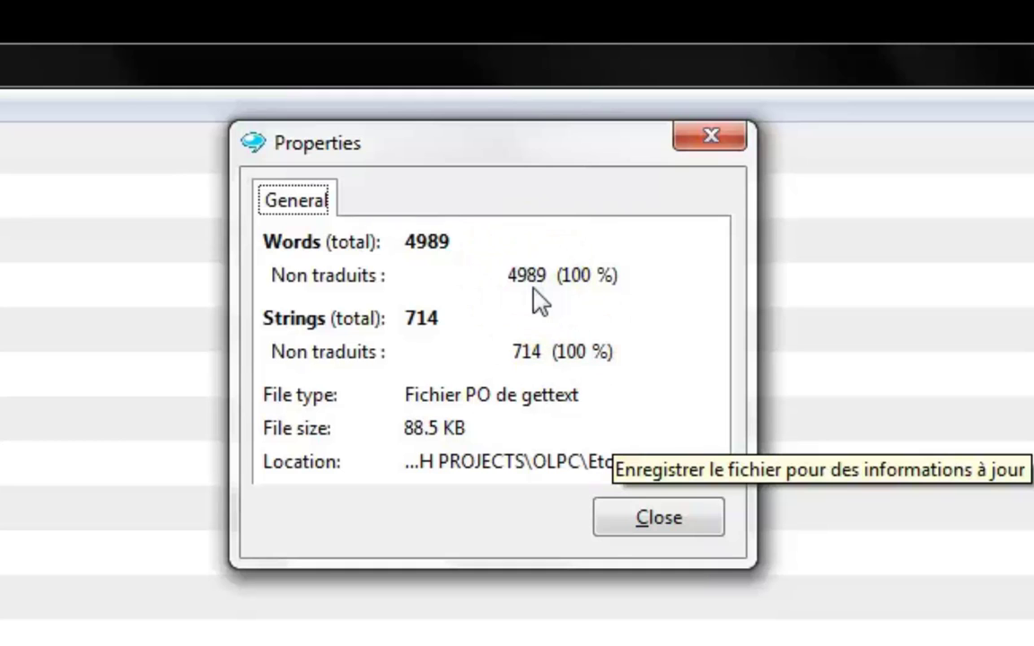
left_click(659, 525)
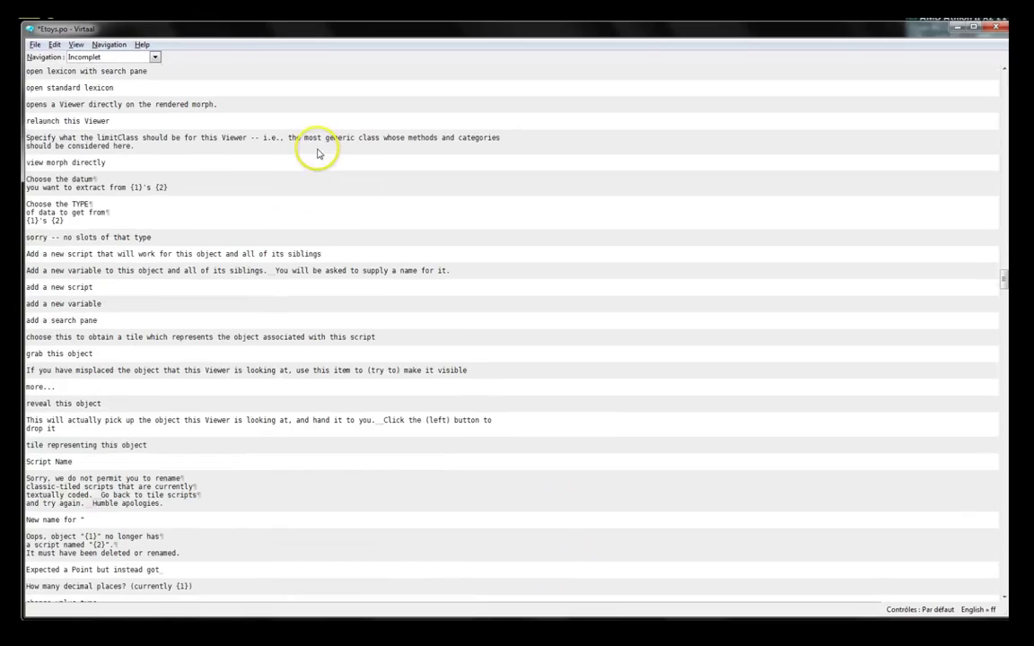
Step: Look further through the incomplete strings and review the file commands and the list of recent files
scroll(318, 155, "down", 10)
scroll(318, 154, "down", 20)
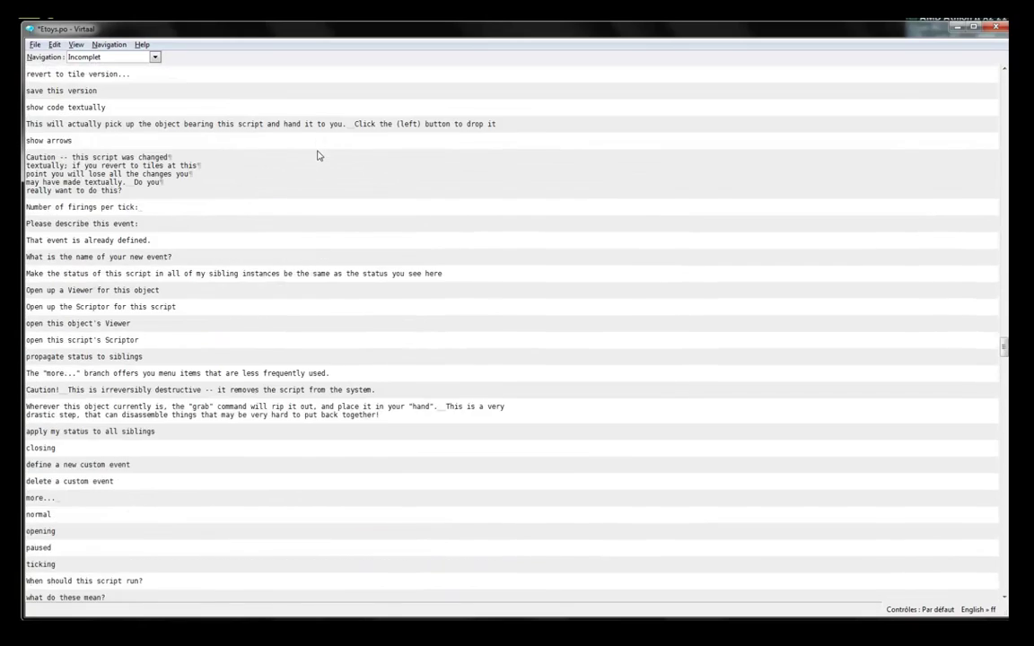
scroll(318, 154, "down", 20)
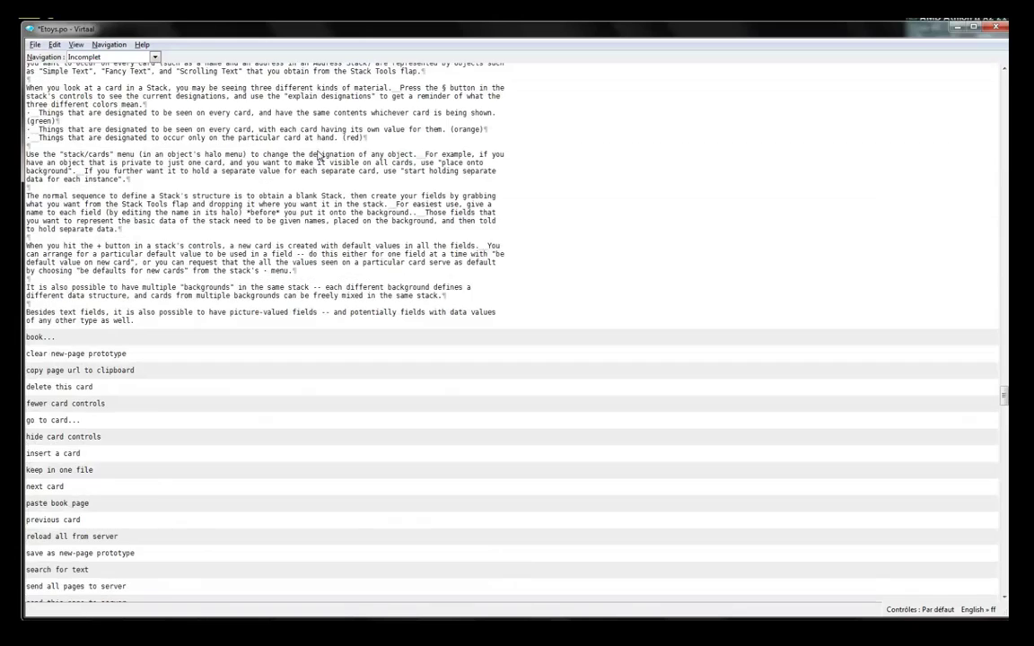
scroll(318, 154, "down", 20)
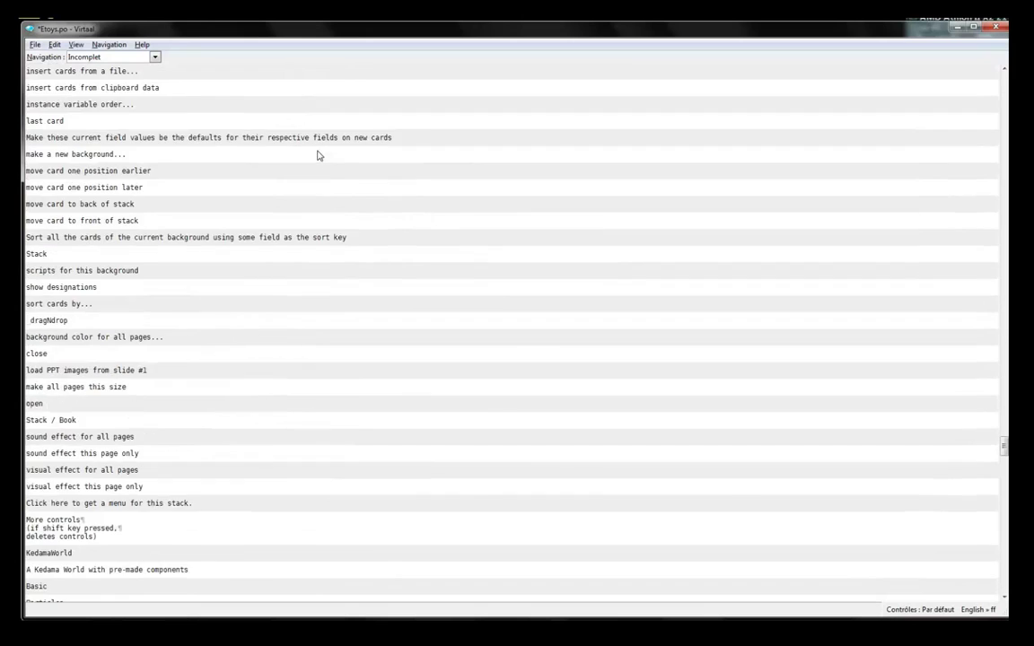
scroll(318, 154, "down", 3)
left_click(35, 43)
left_click(52, 83)
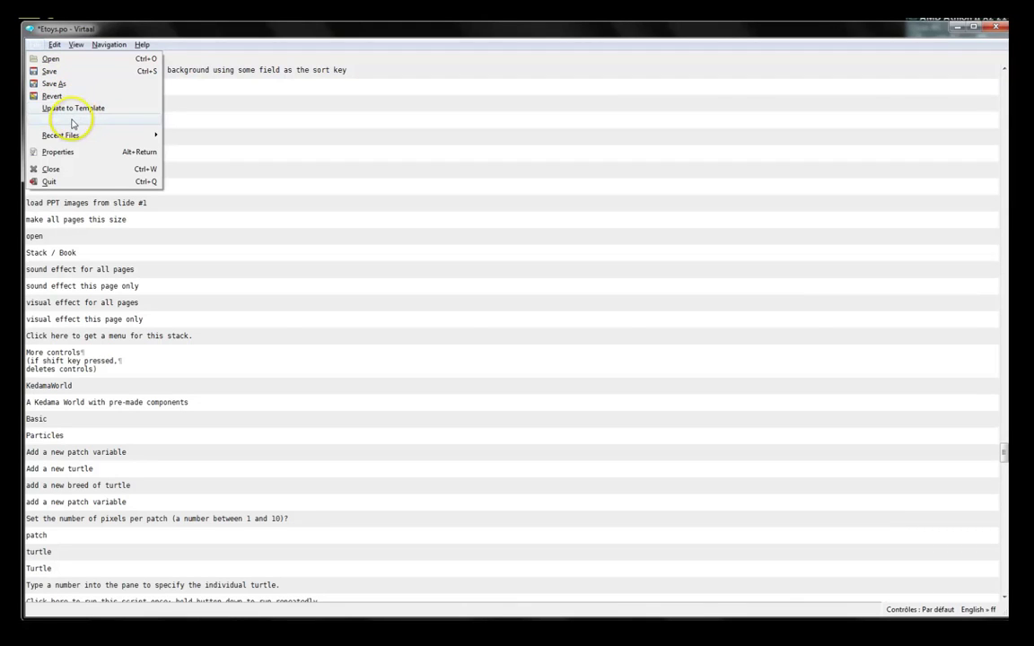
mouse_move(77, 136)
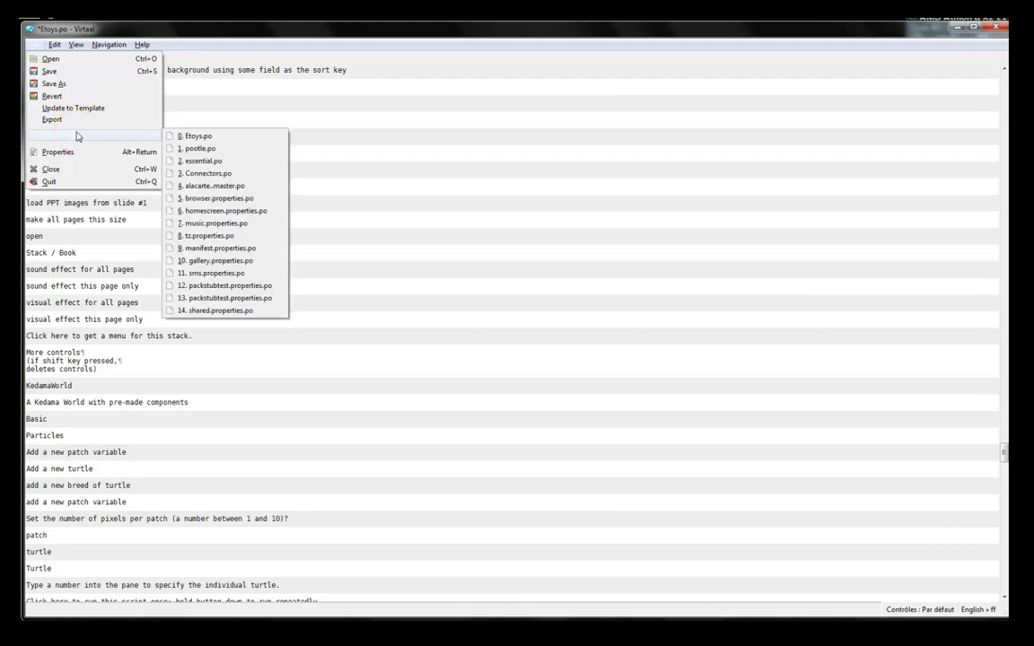
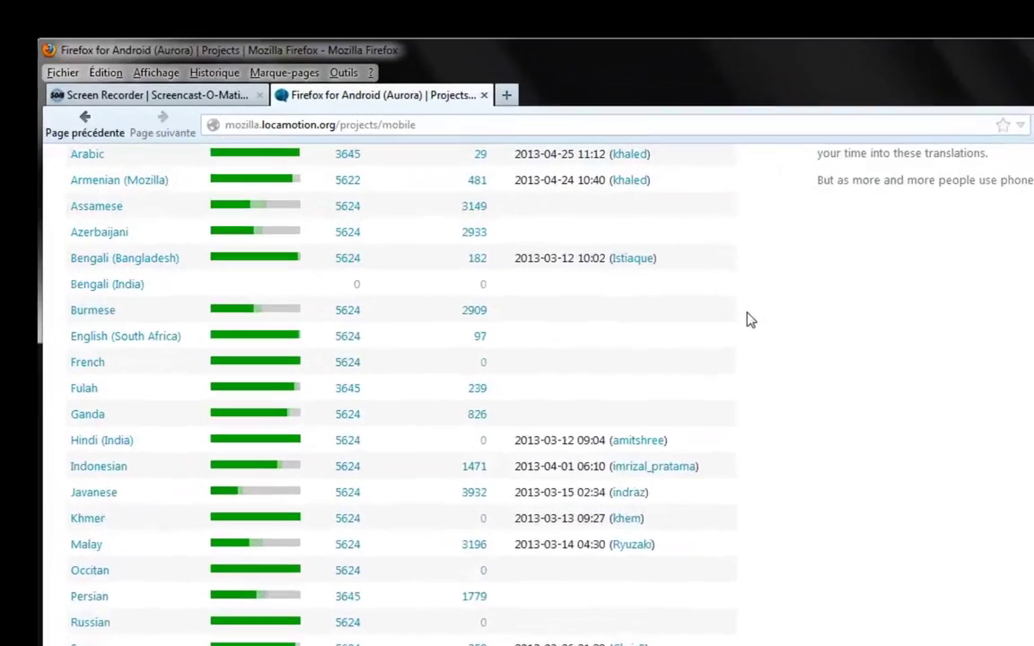
Step: Review the language progress table of the Firefox for Android (Aurora) project and open Fulah's strings that need translation
scroll(813, 347, "up", 3)
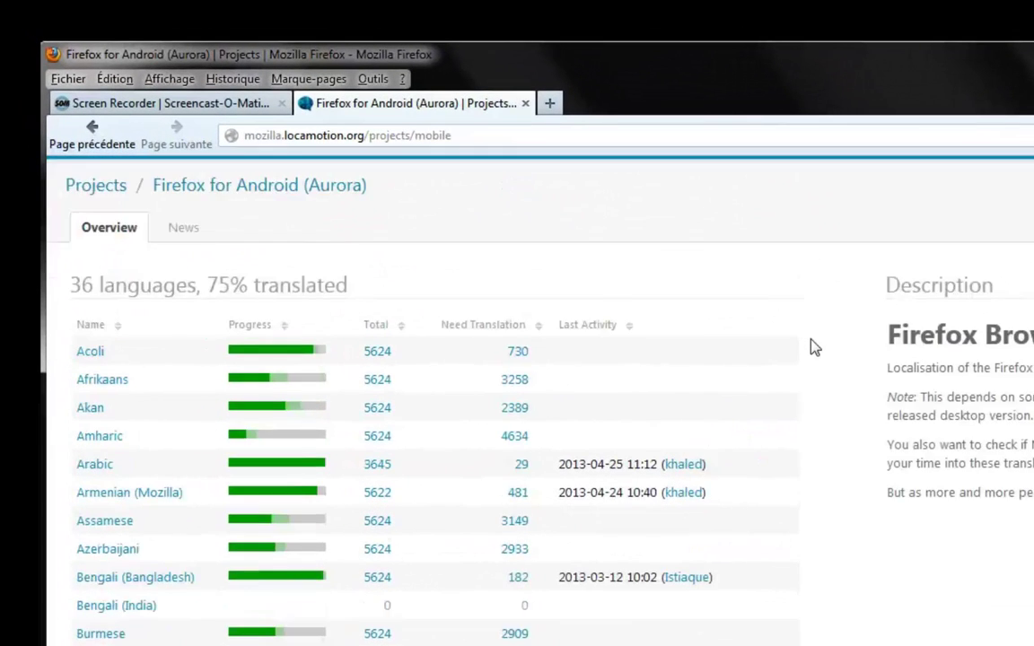
scroll(813, 347, "down", 5)
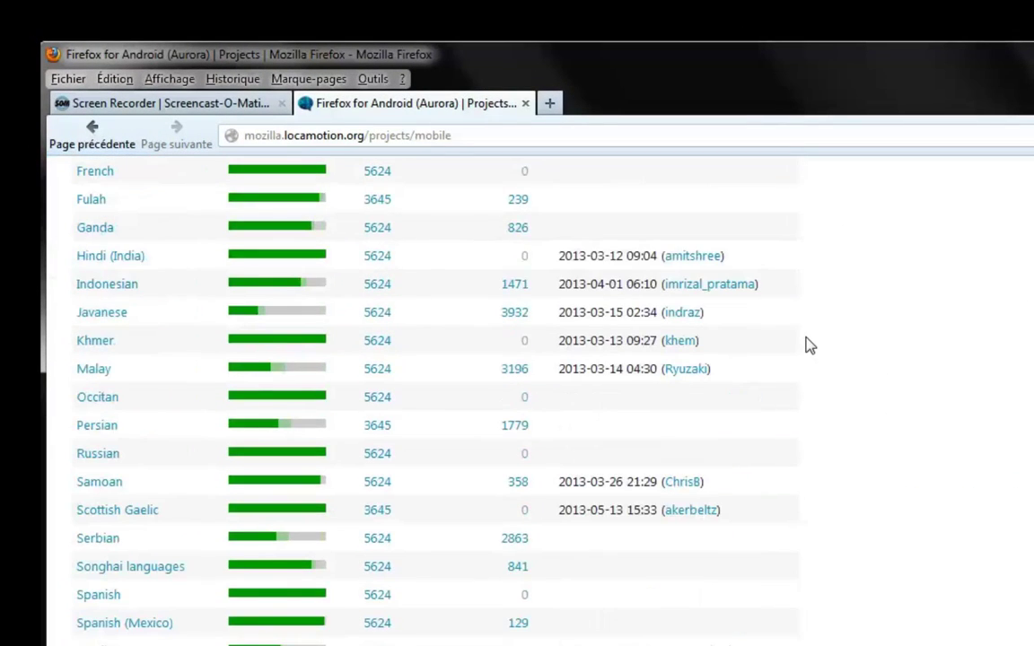
scroll(805, 347, "up", 3)
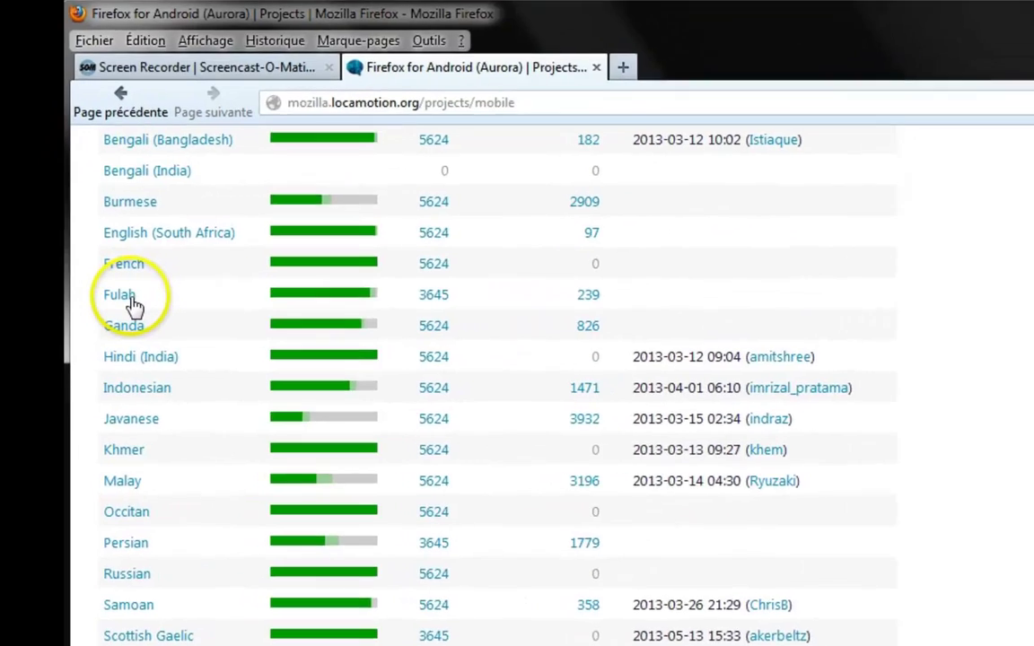
scroll(134, 303, "up", 3)
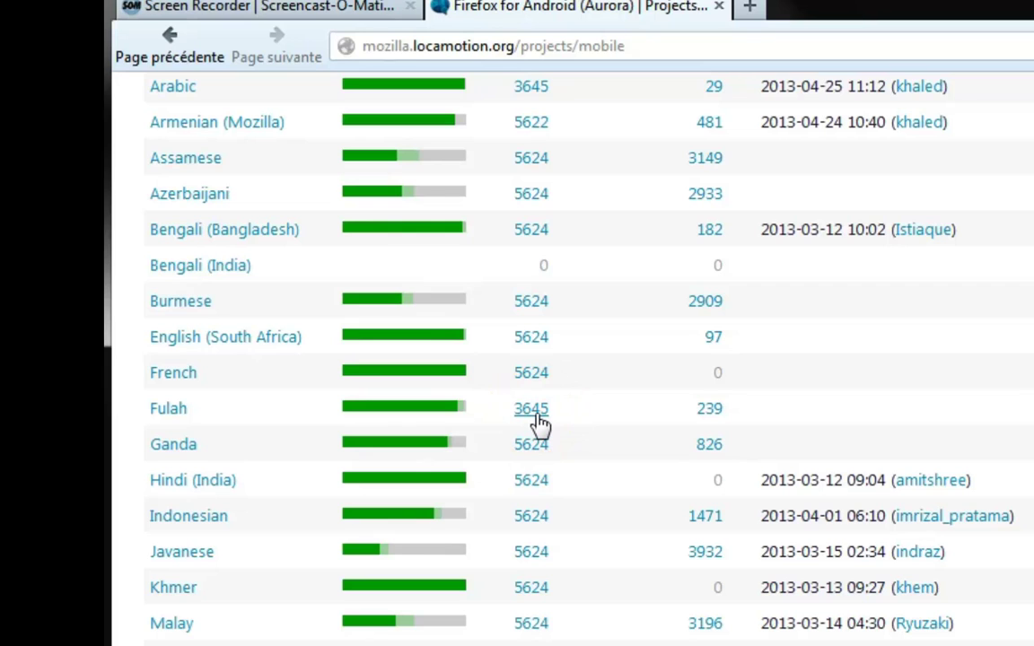
scroll(709, 426, "up", 3)
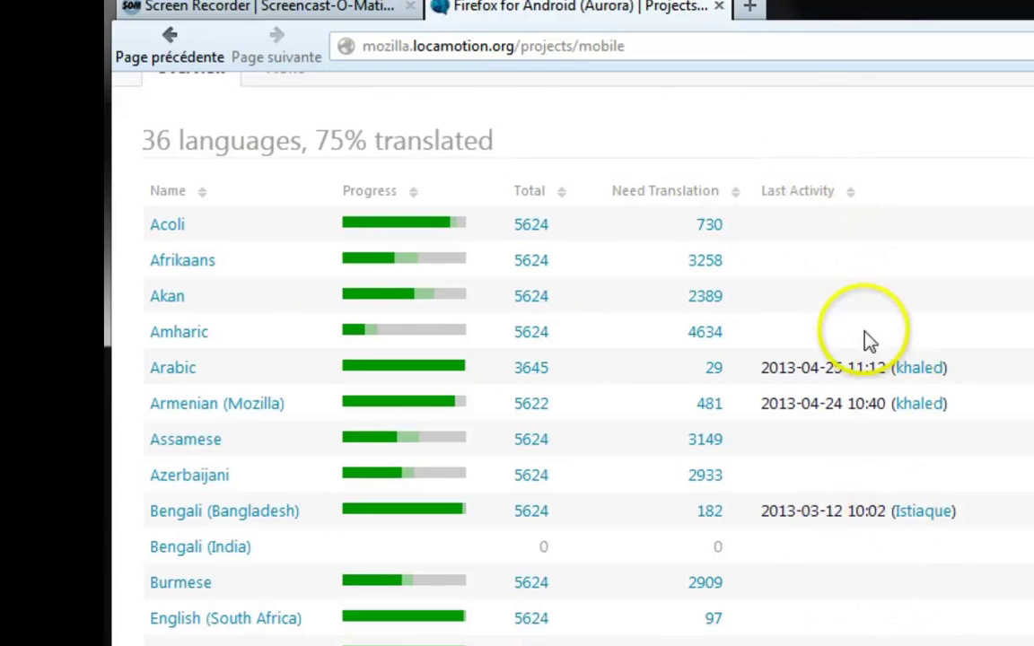
scroll(812, 415, "down", 3)
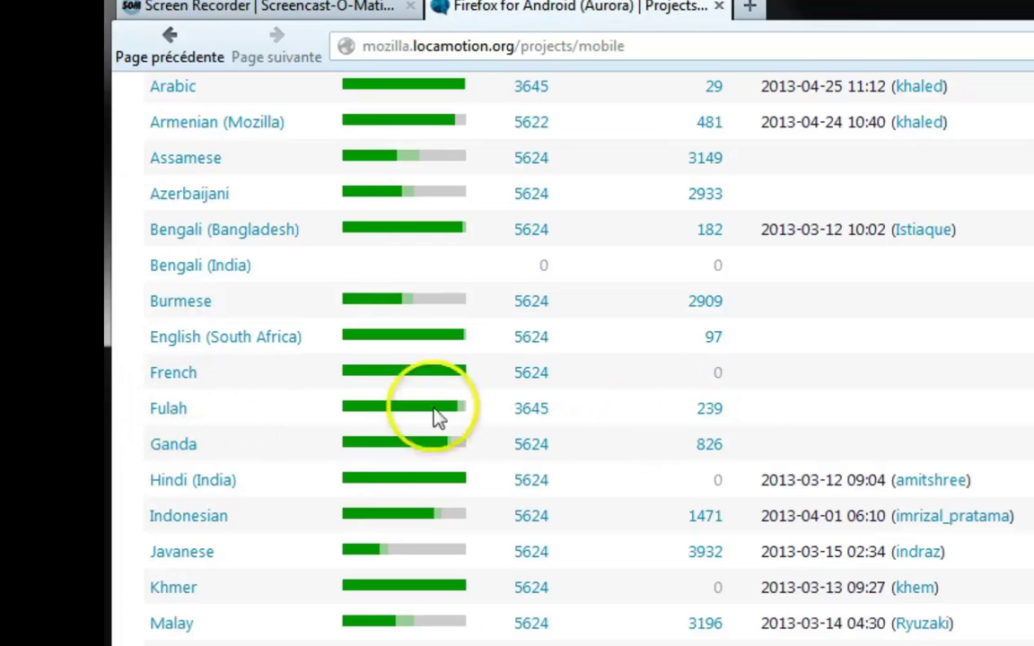
mouse_move(723, 420)
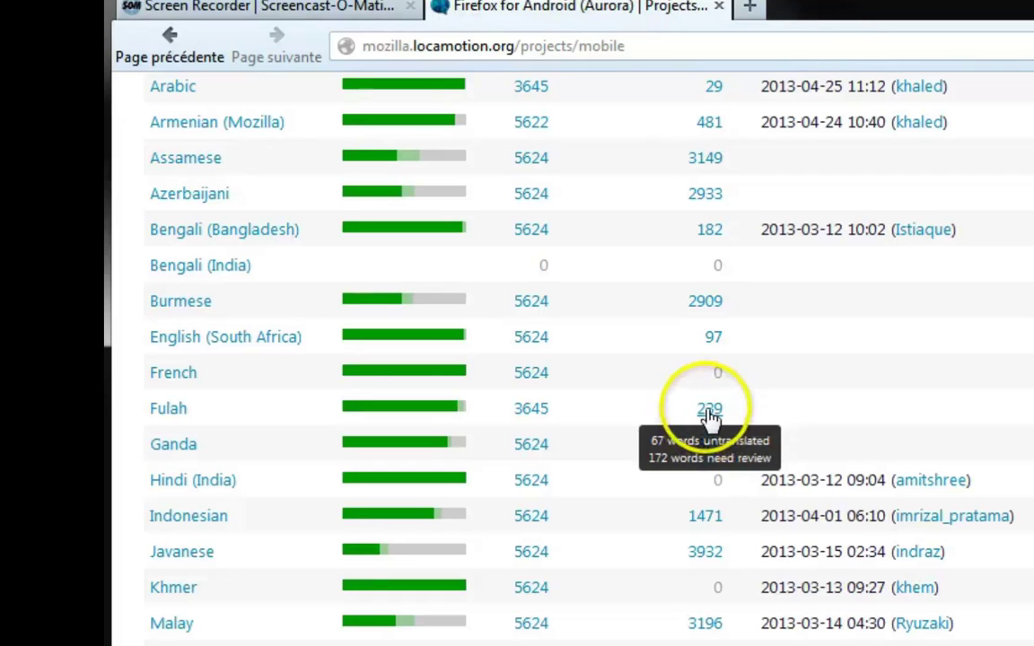
left_click(709, 410)
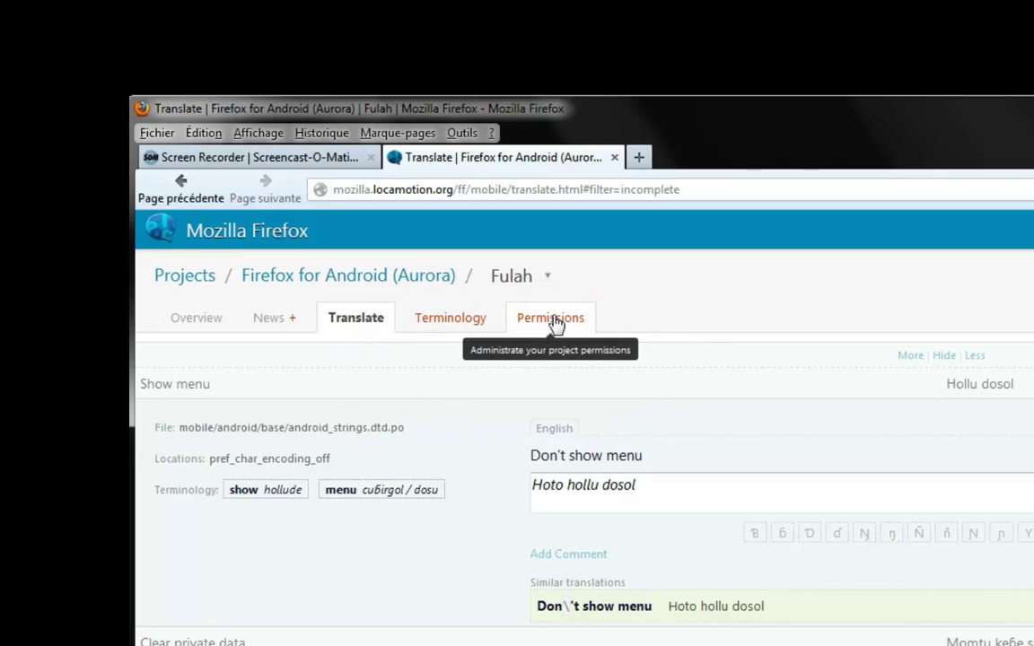
Step: Check the news publishing form of the Fulah project, and return to translation at the string "Setting up your &brandShortName;"
left_click(280, 325)
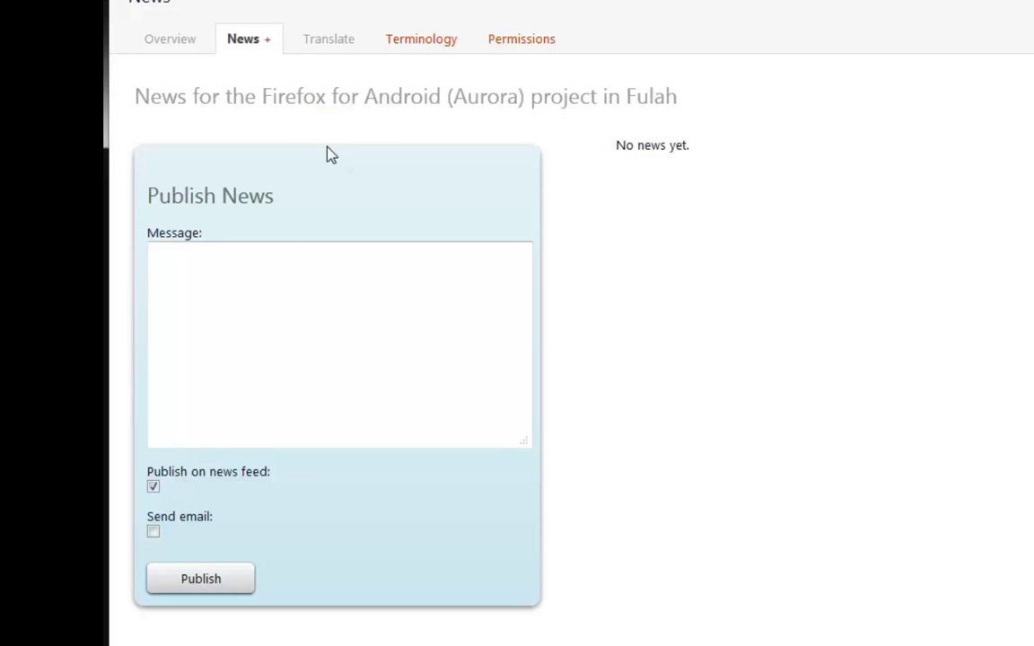
left_click(328, 38)
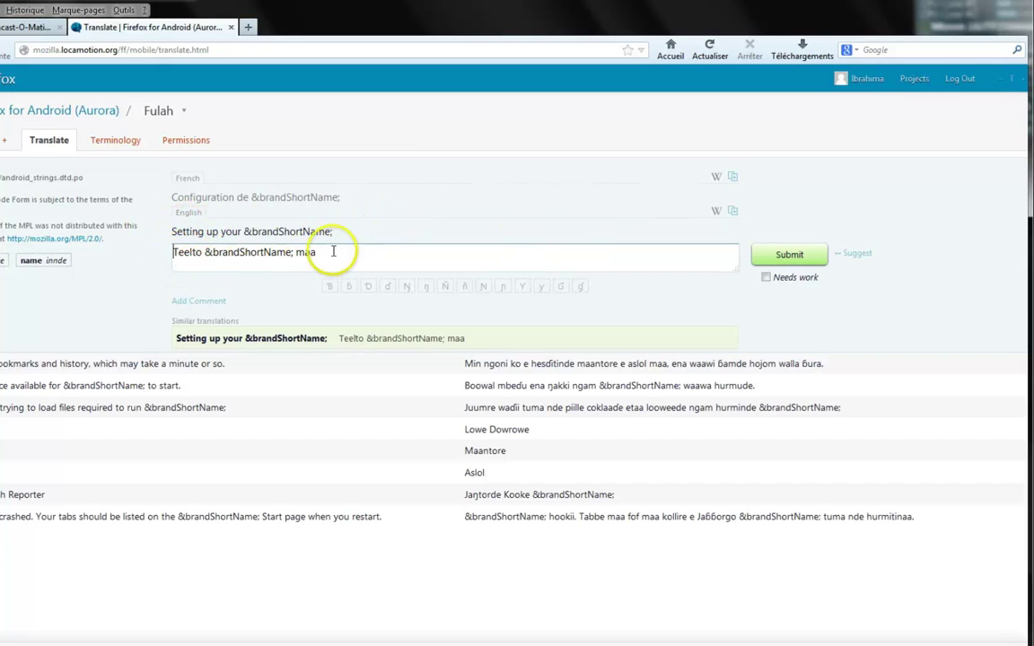
left_click(176, 256)
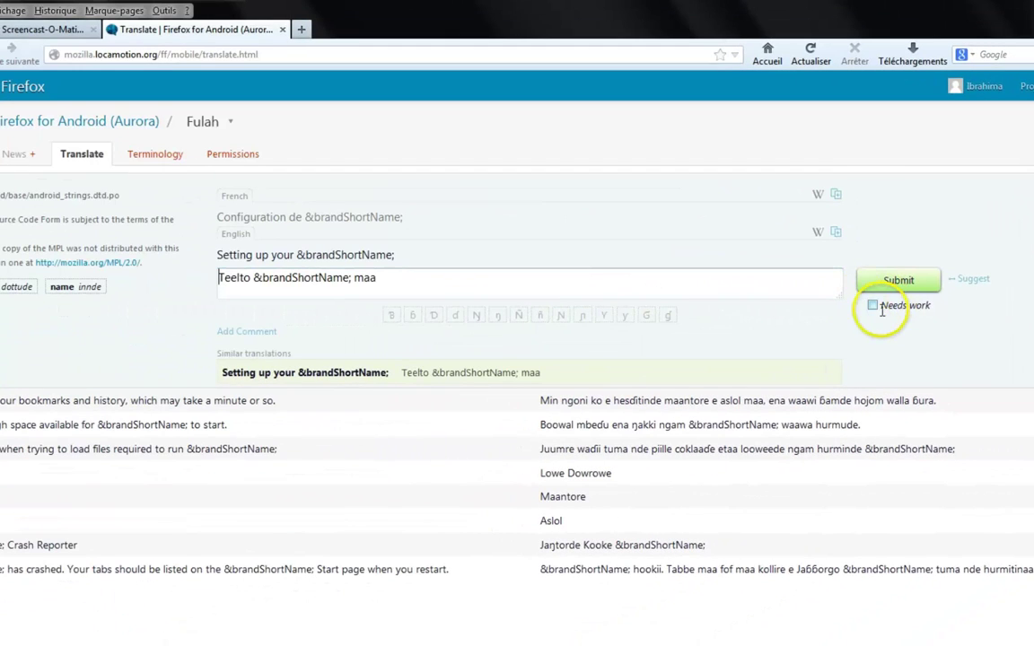
Step: Mark the translation of "Setting up your &brandShortName;" as needing work and clear the mark again
left_click(874, 306)
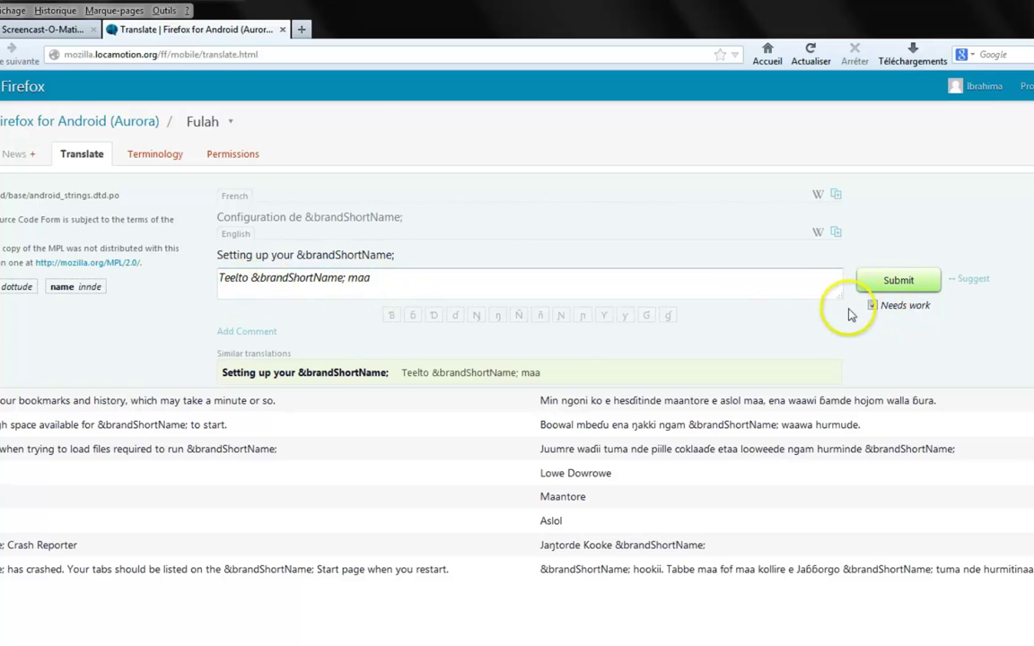
left_click(872, 305)
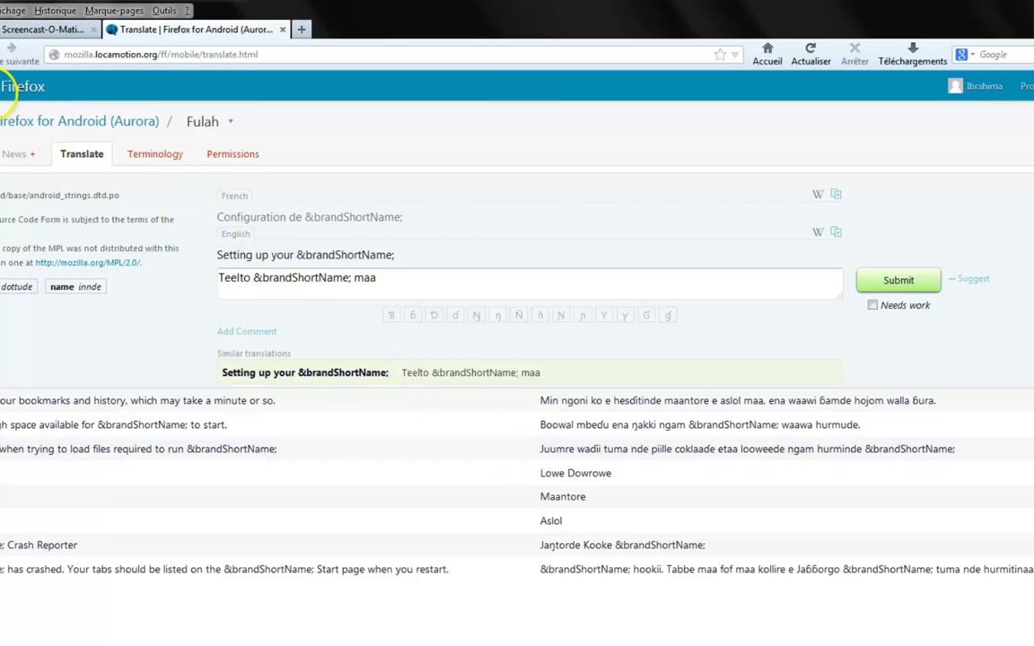
Step: Return to the incomplete string "Don't show menu" and submit its translation "Hoto hollu dosol" without the needs-work mark
right_click(13, 41)
left_click(166, 135)
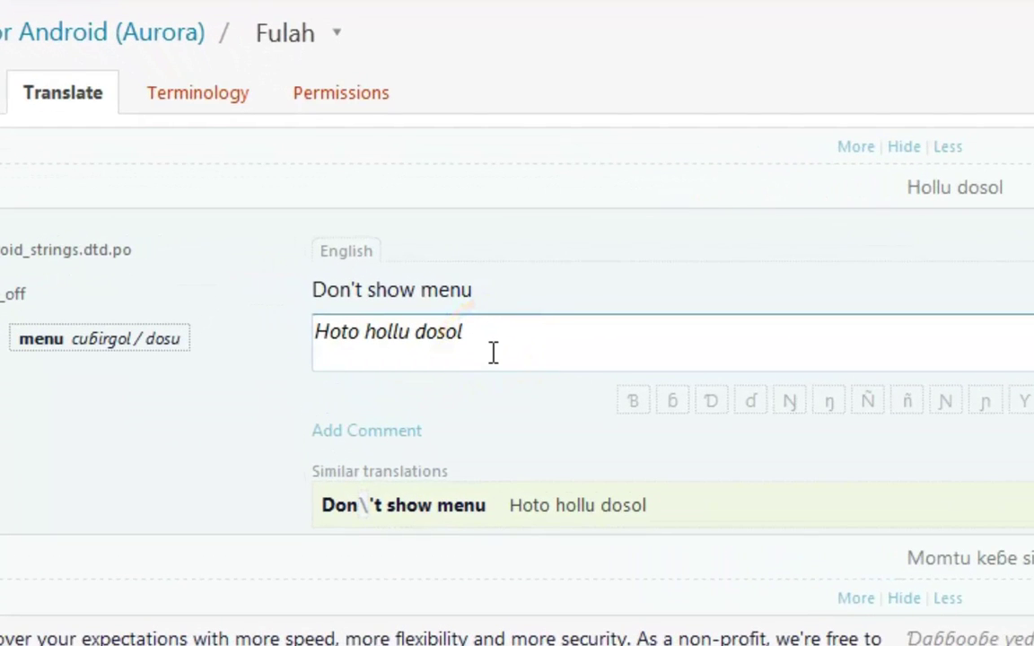
left_click(376, 350)
left_click(314, 345)
left_click(401, 351)
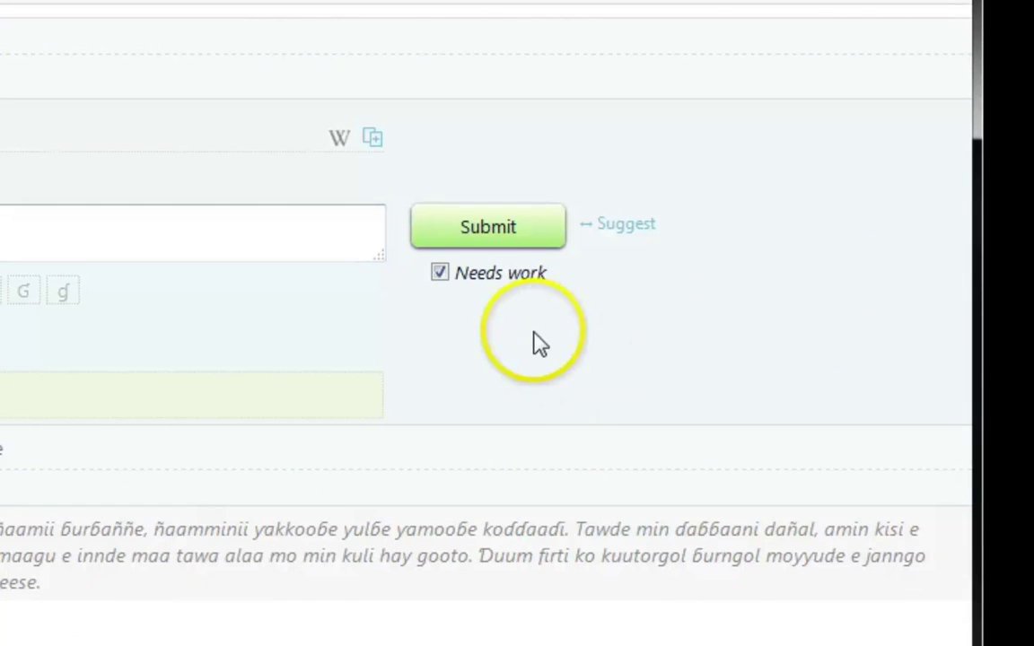
left_click(439, 272)
left_click(472, 223)
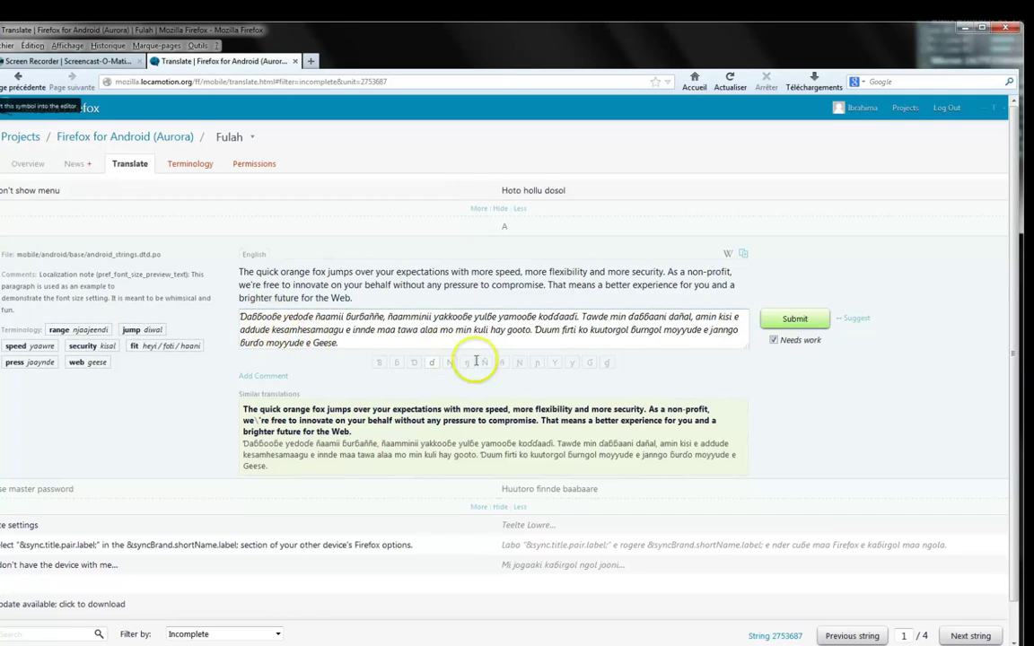
Step: Open the untranslated string "Update available; click to download" and examine its empty translation field and suggested terminology
scroll(503, 375, "down", 1)
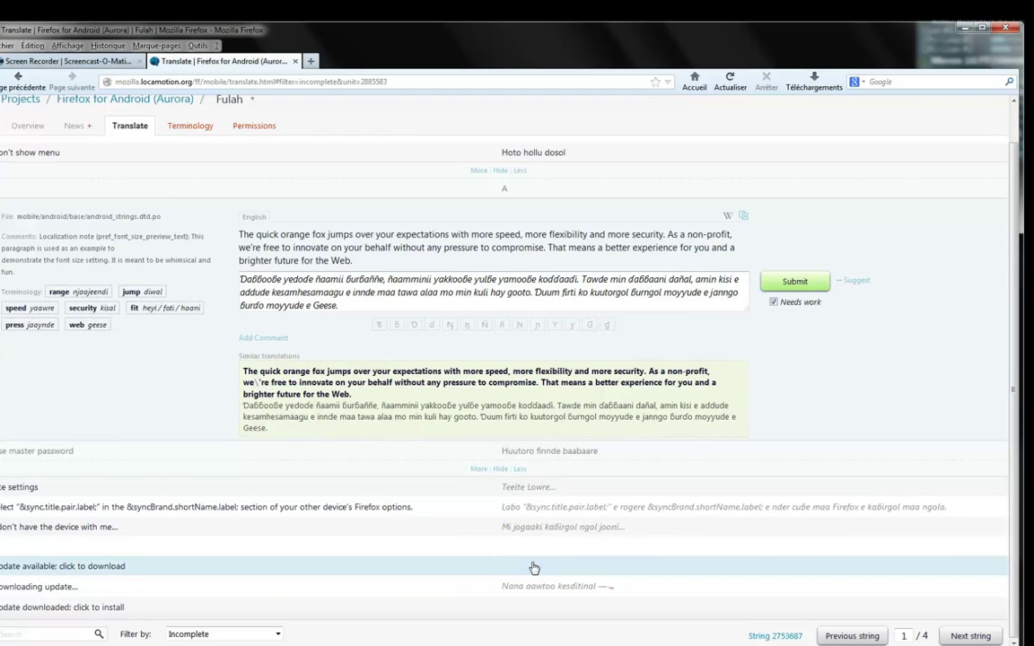
left_click(534, 568)
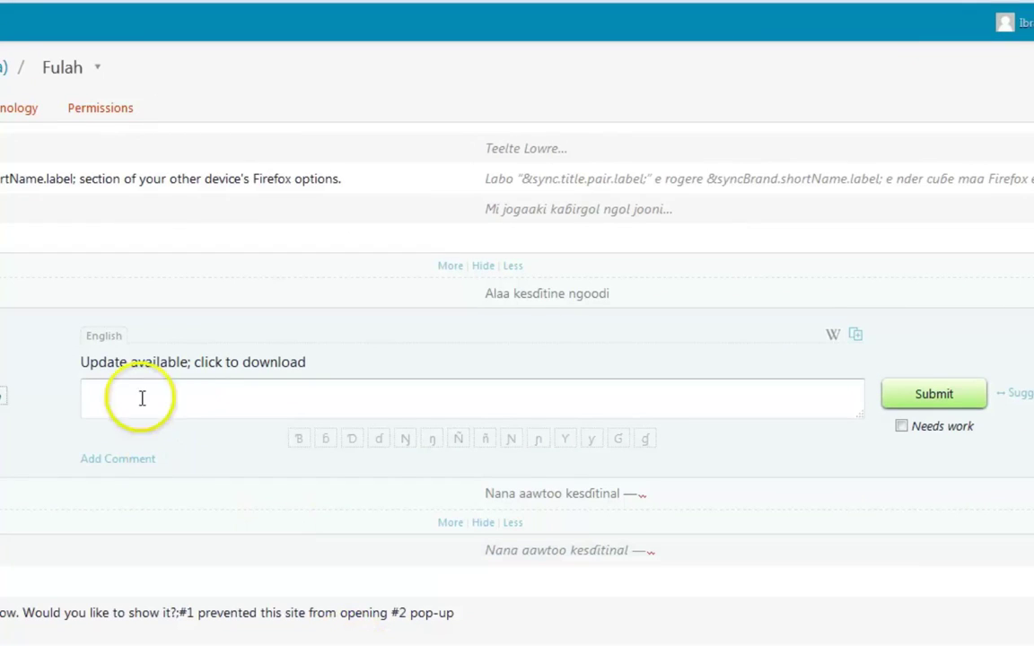
left_click(96, 387)
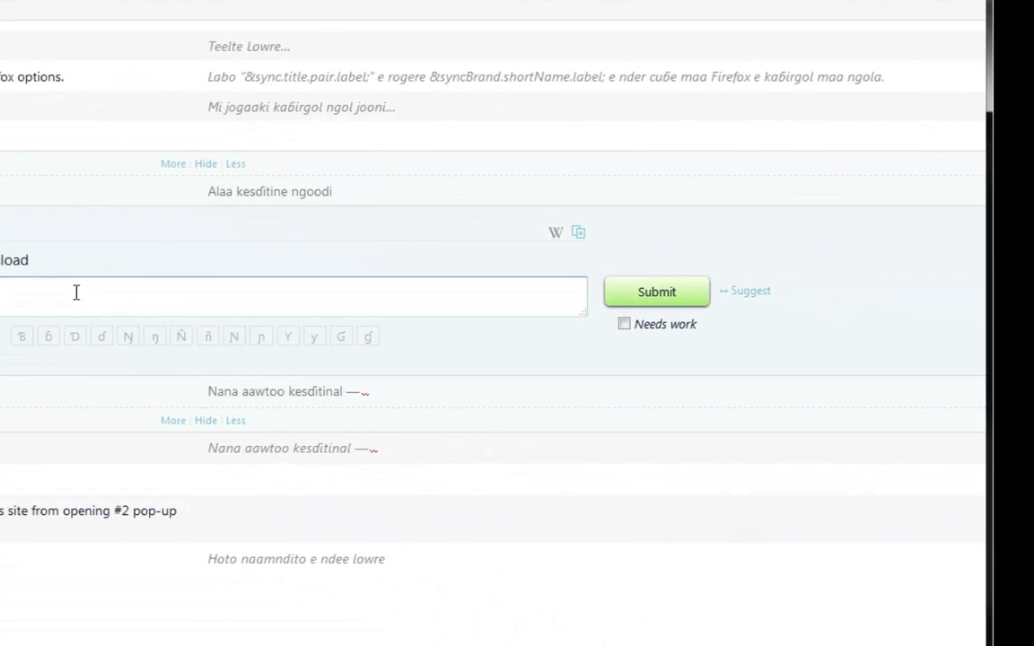
left_click(676, 298)
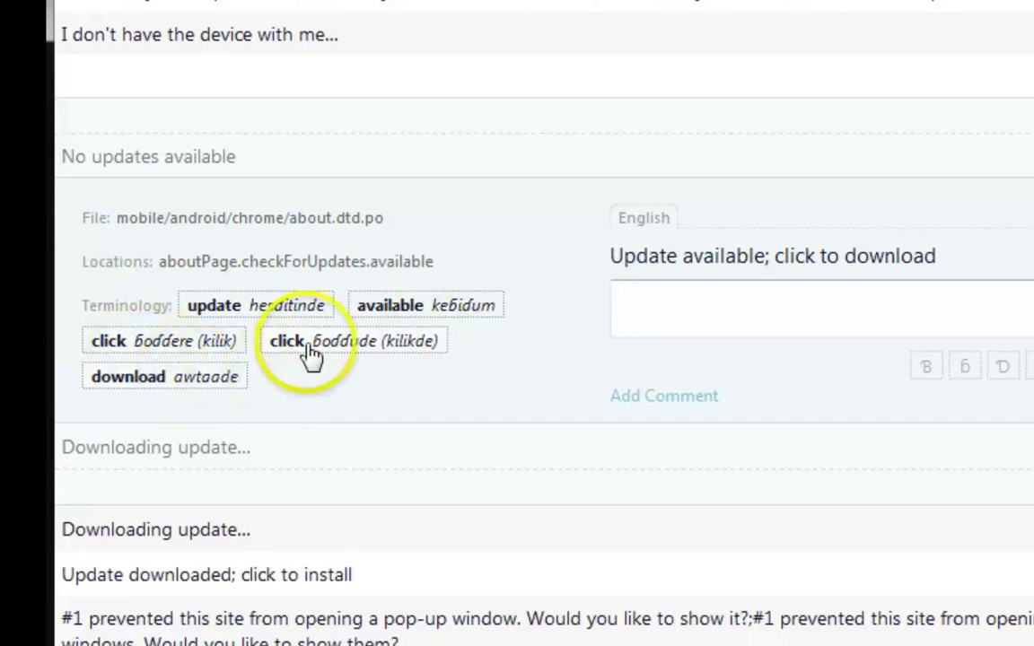
left_click(676, 294)
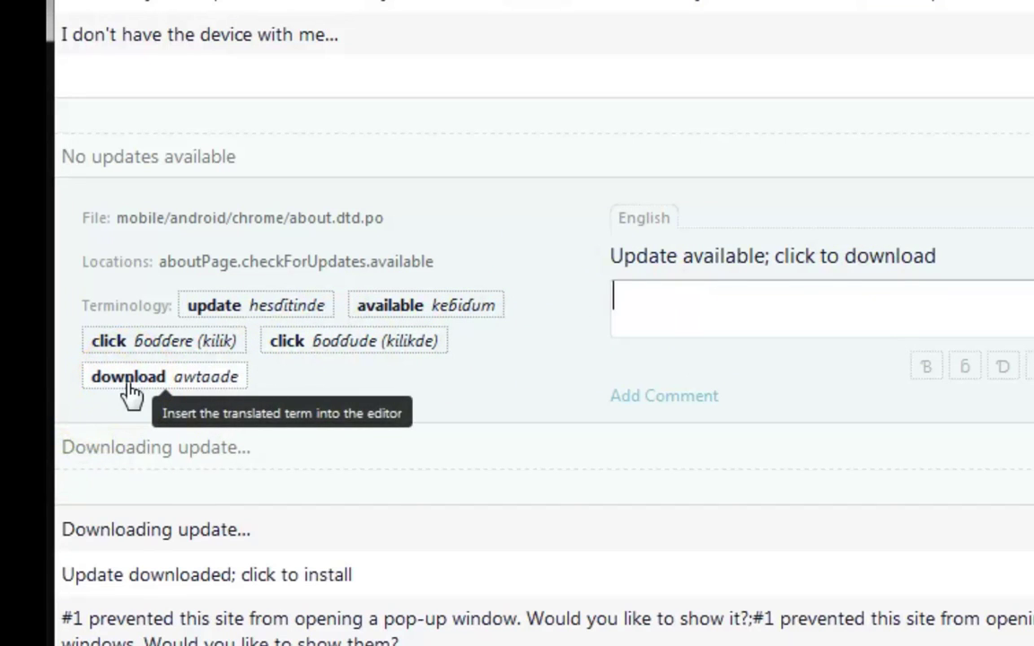
left_click(162, 348)
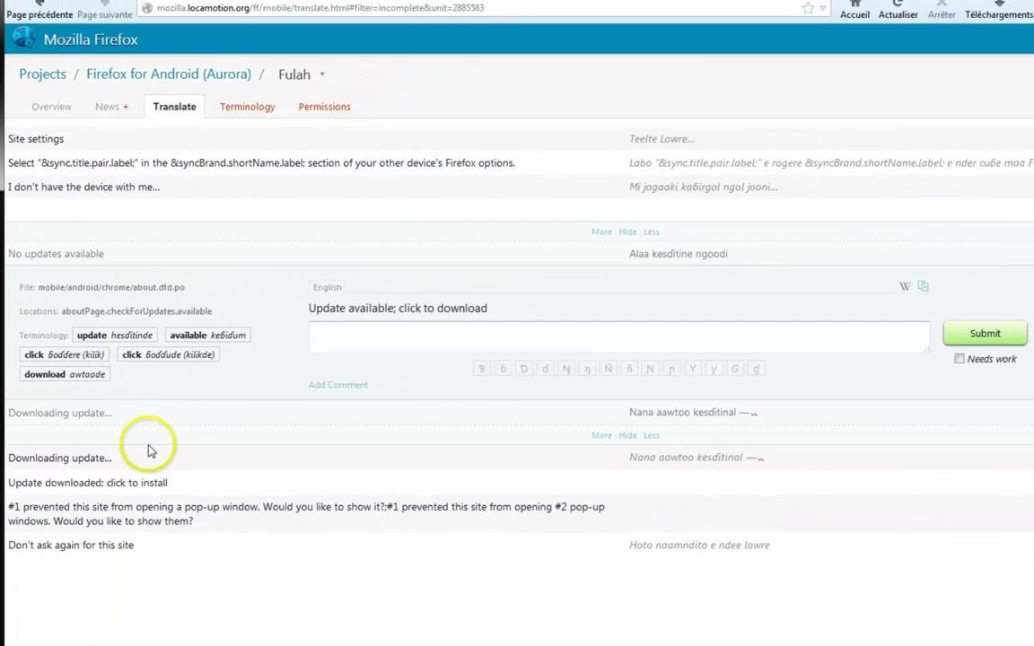
Step: Open the incomplete string "Downloading update..." and replace the dash ending its translation with an ellipsis, giving "Nana aawtoo kesɗitinal..."
left_click(671, 467)
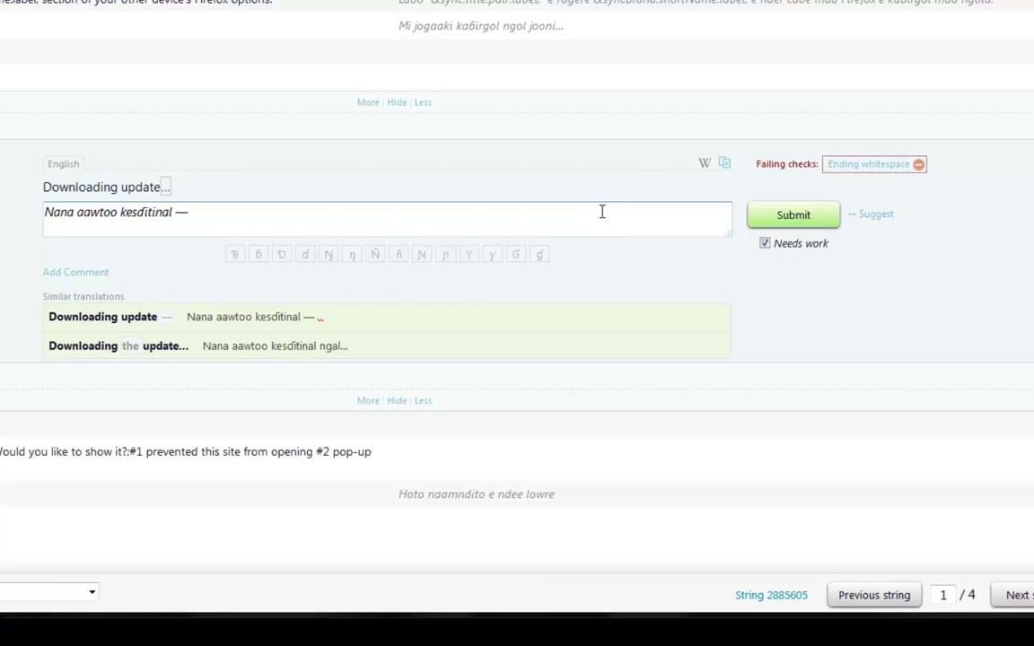
left_click(198, 213)
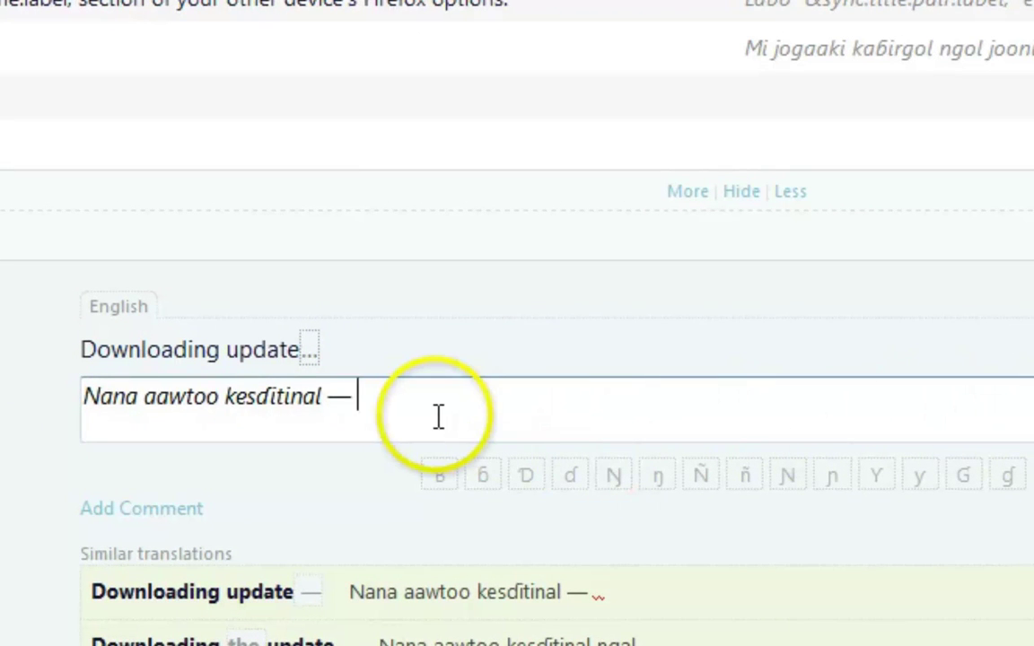
left_click(438, 415)
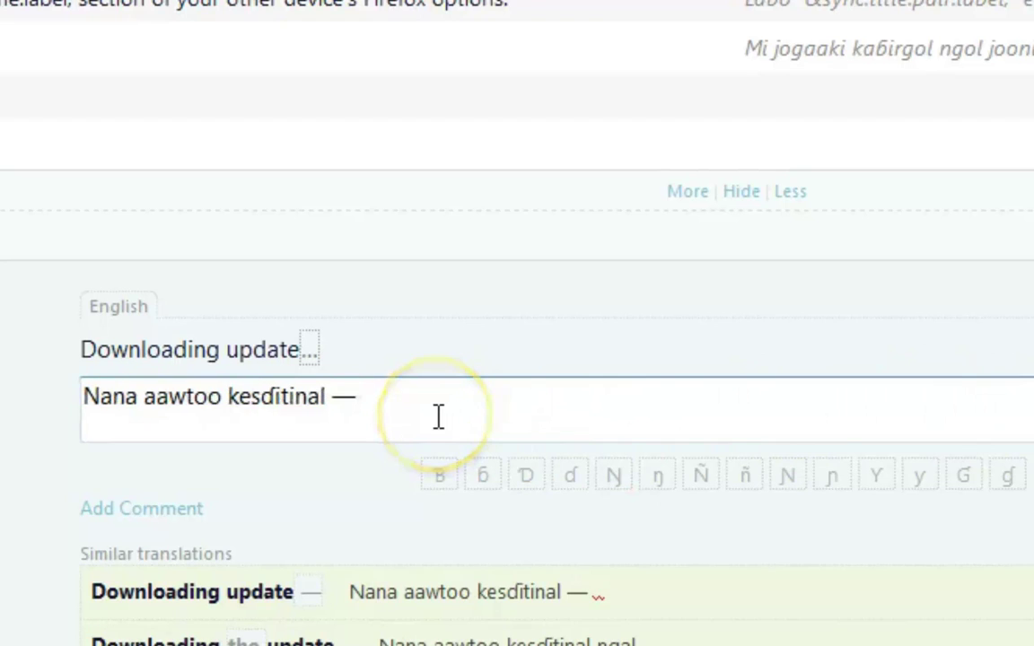
left_click(308, 350)
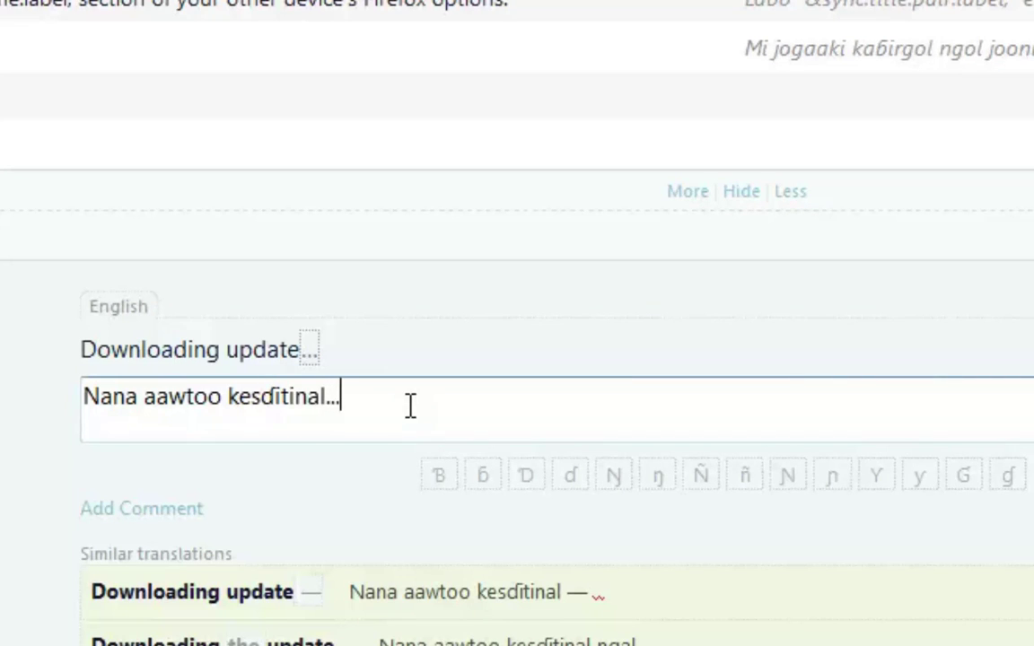
left_click(482, 420)
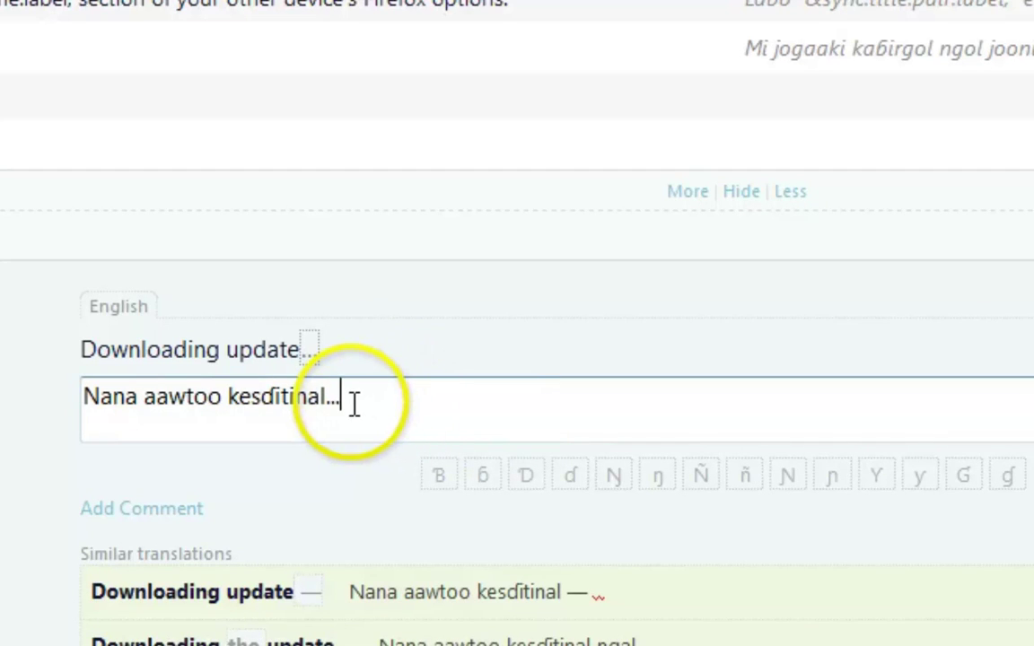
Step: Compare the ending ellipsis in "Downloading update..." and its translation, submit "Nana aawtoo kesɗitinal...", and reopen that string
double_click(302, 352)
left_click(452, 392)
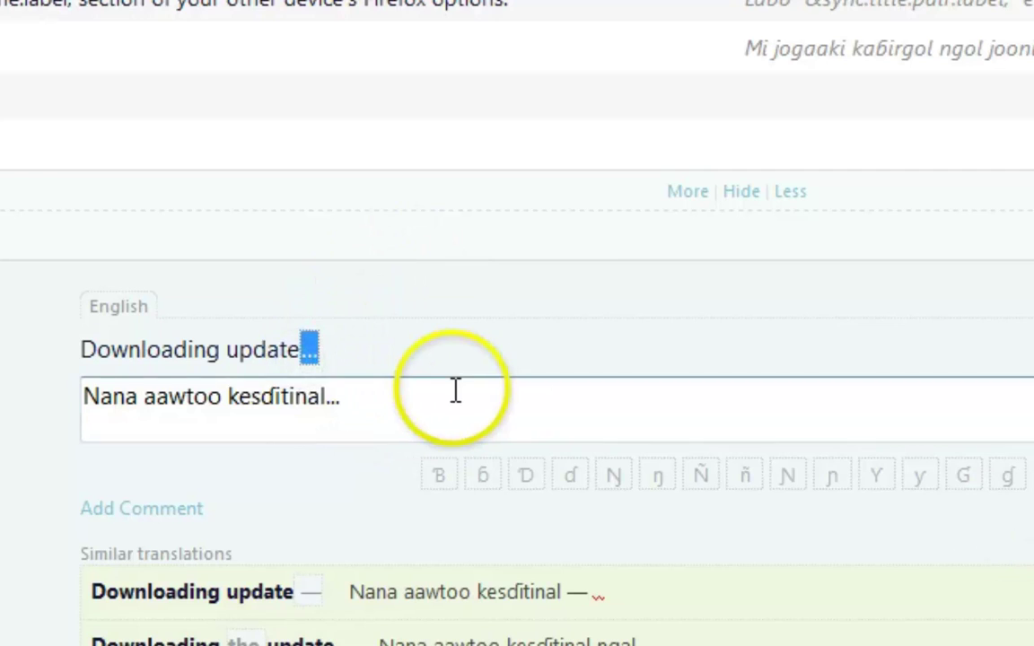
left_click_drag(449, 388, 330, 401)
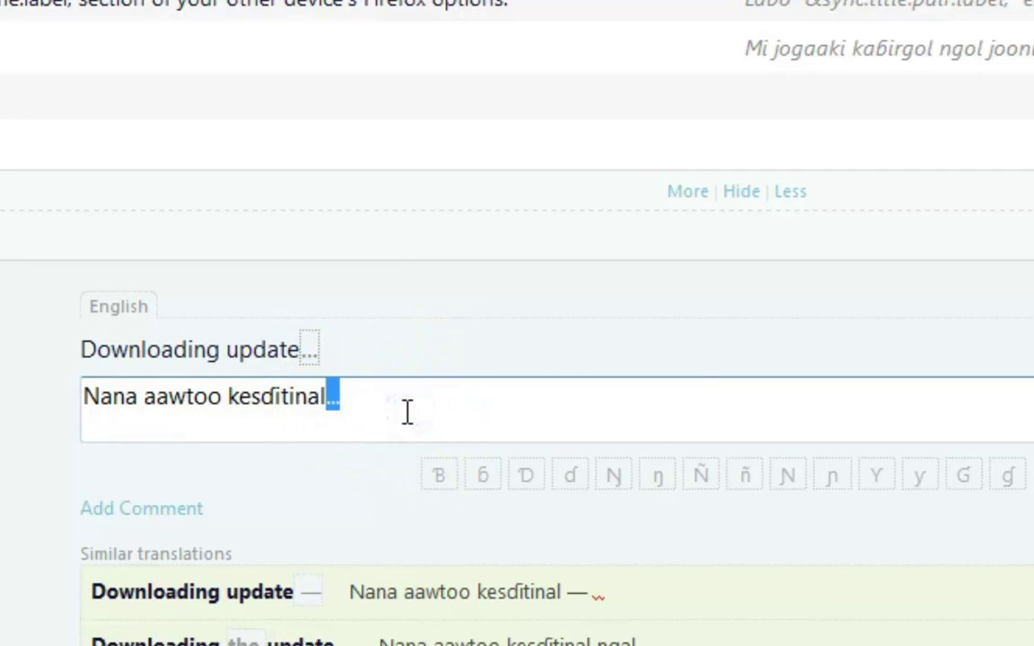
left_click(406, 411)
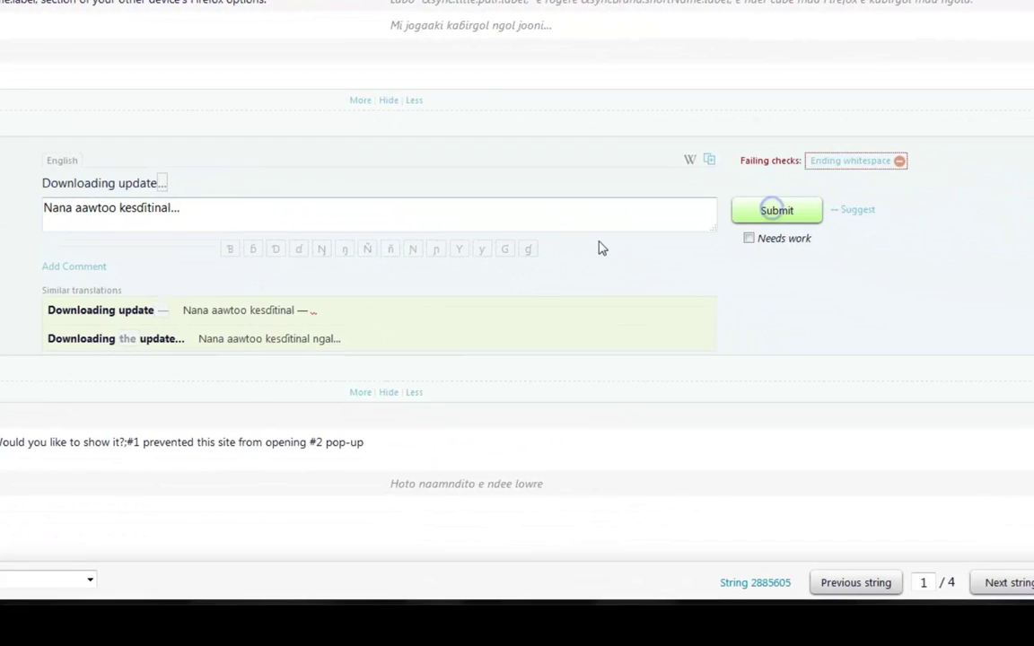
left_click(508, 251)
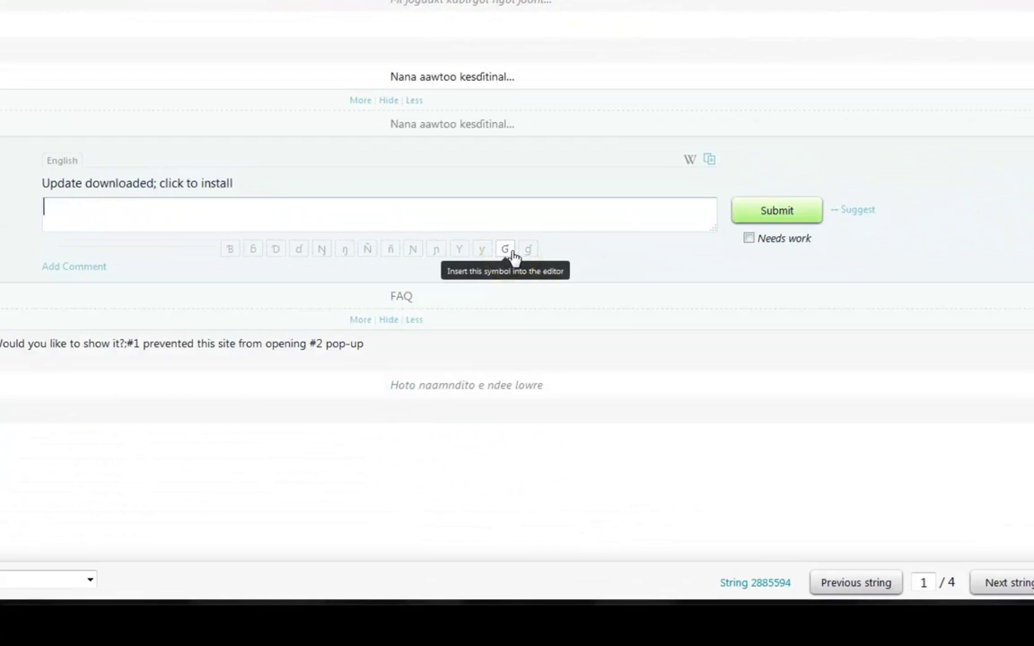
left_click(389, 133)
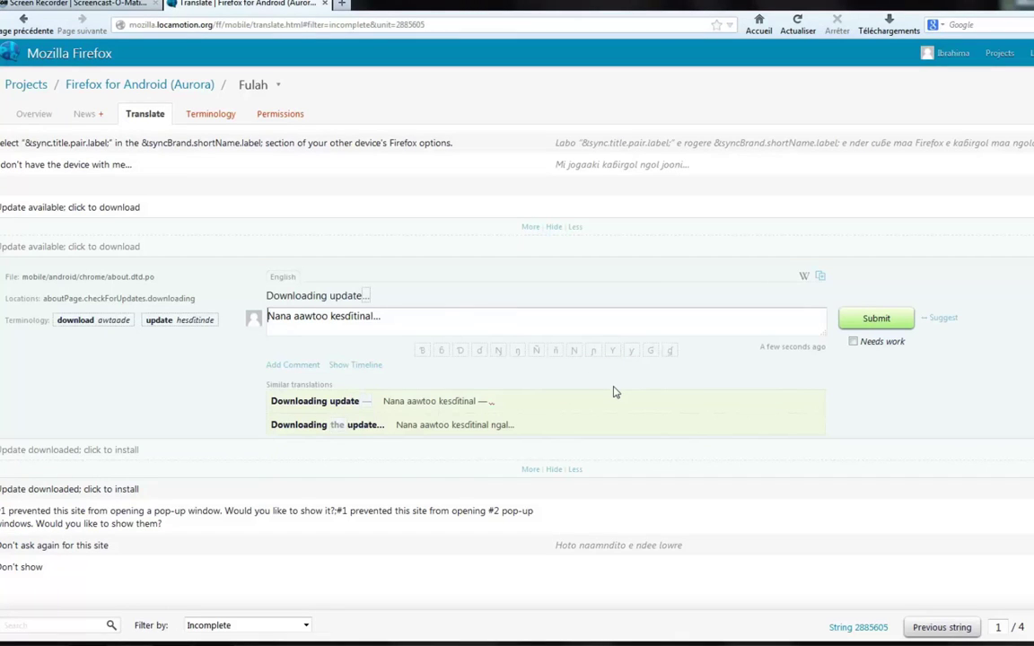
Step: Filter the strings to Untranslated and look over the search scope options and the available filters
left_click(305, 625)
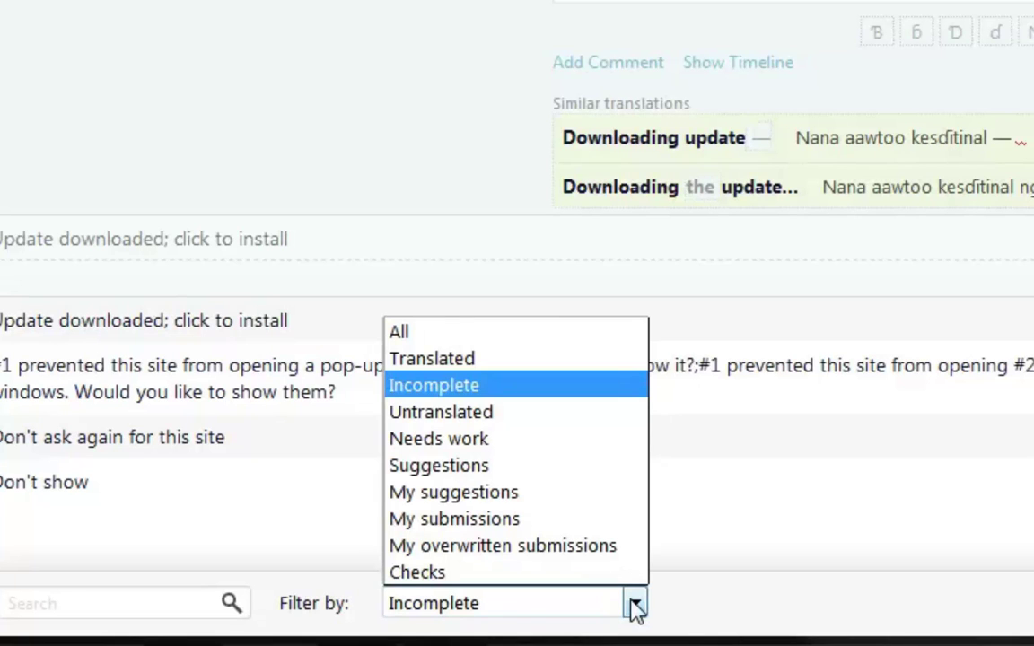
left_click(473, 412)
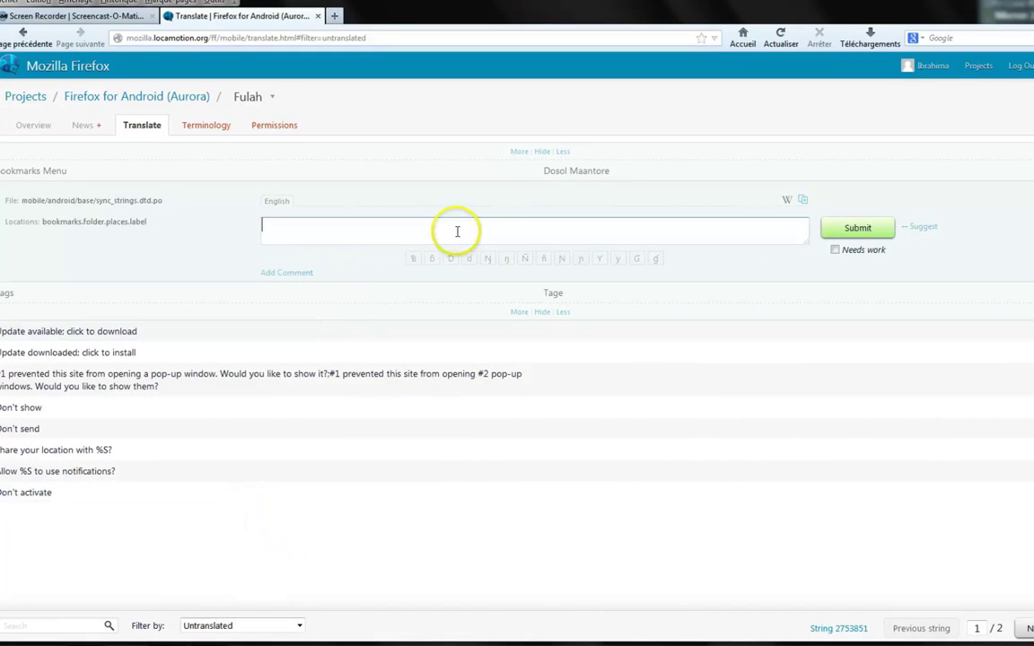
left_click(67, 625)
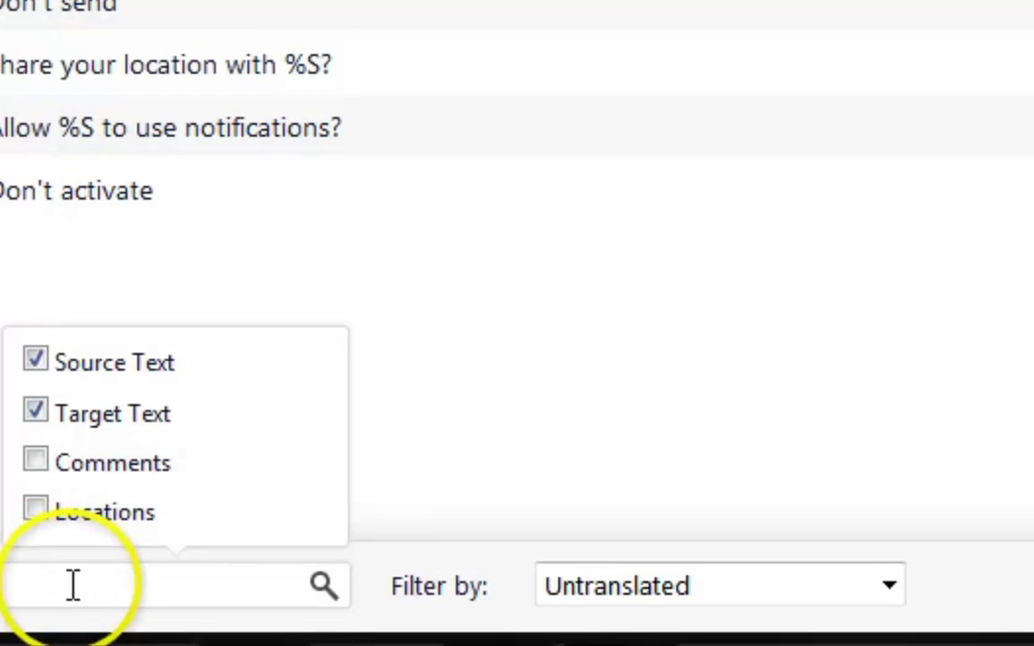
left_click(107, 582)
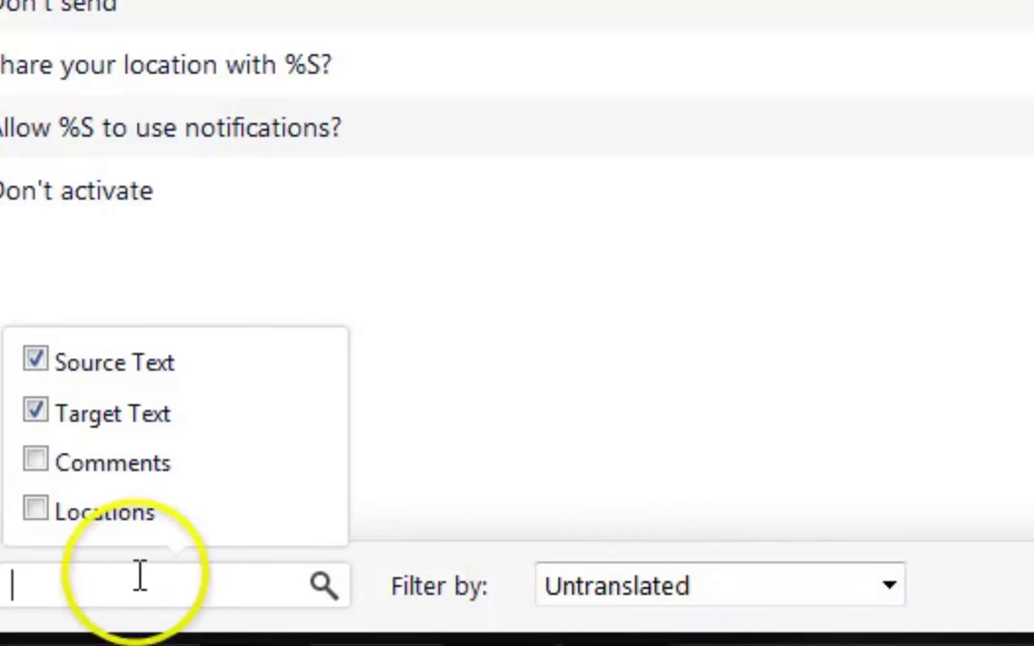
left_click(633, 596)
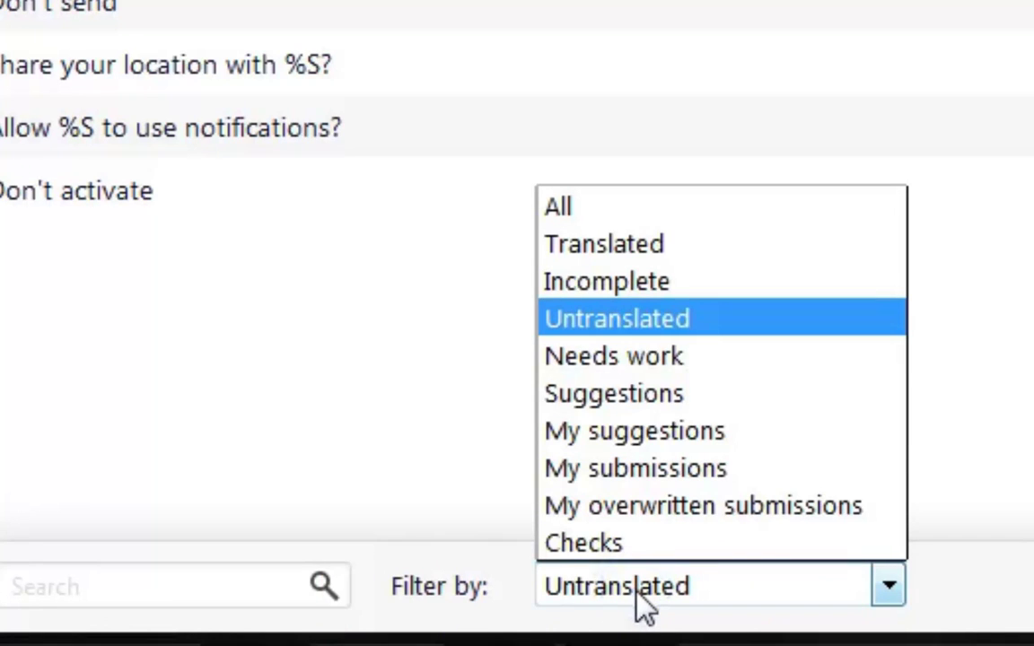
left_click(643, 605)
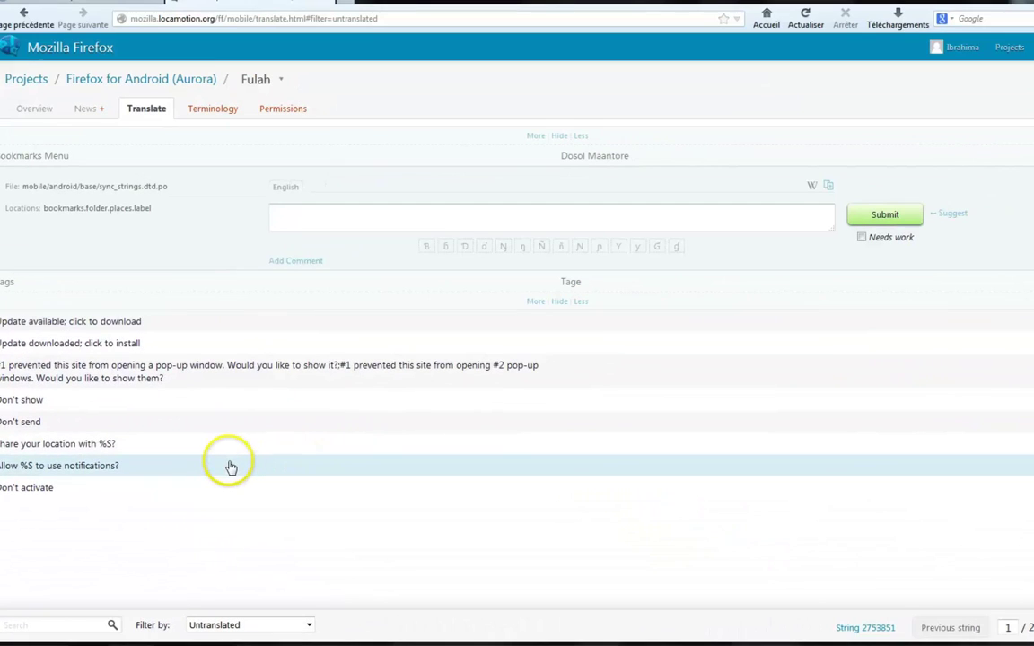
Step: Show the strings marked Needs work, and change the filter to Checks
left_click(242, 625)
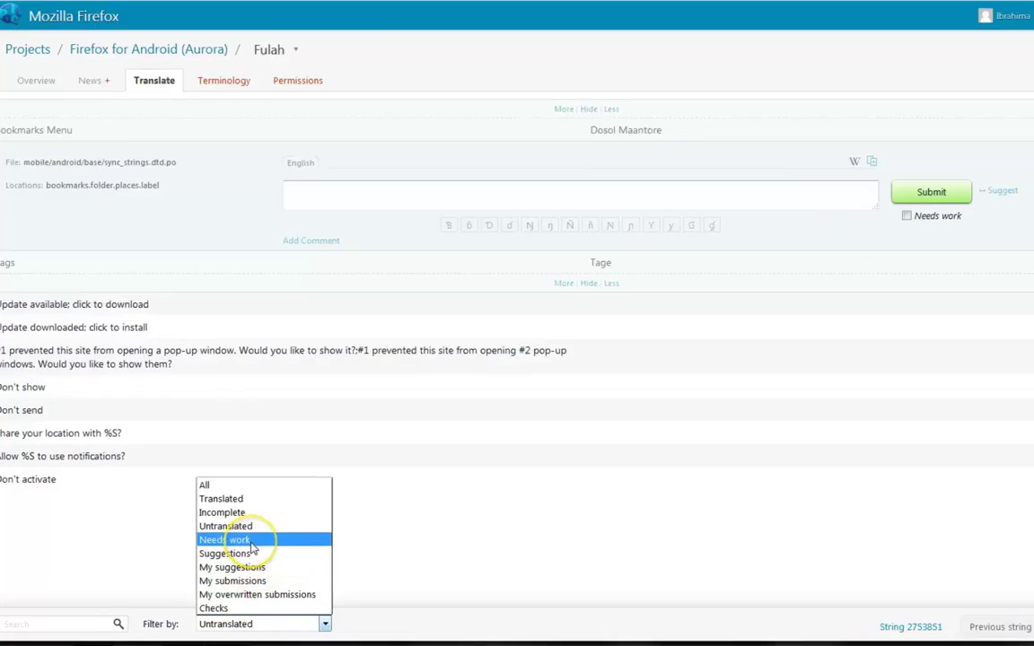
left_click(613, 395)
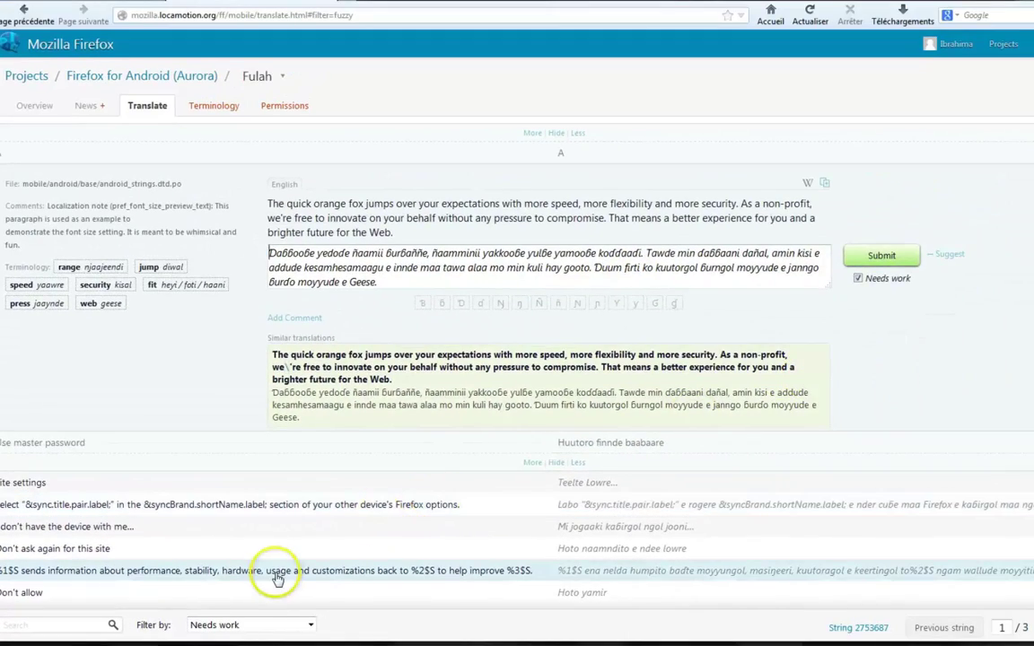
left_click(252, 624)
left_click(235, 611)
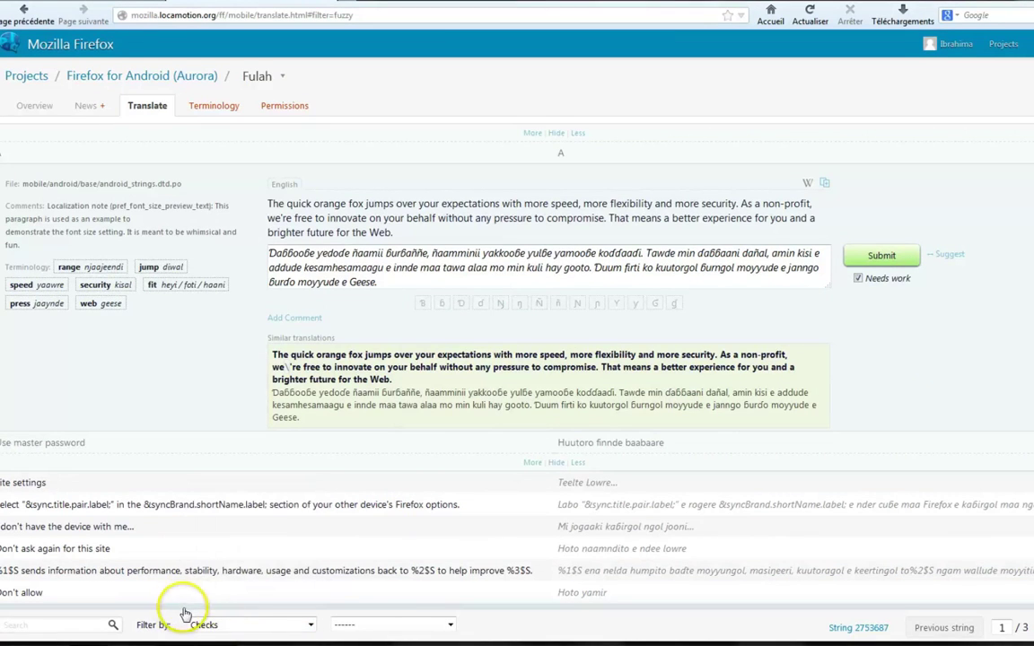
Step: Open the Fulah overview of the Firefox for Android (Aurora) project and expand its translation details
left_click(99, 79)
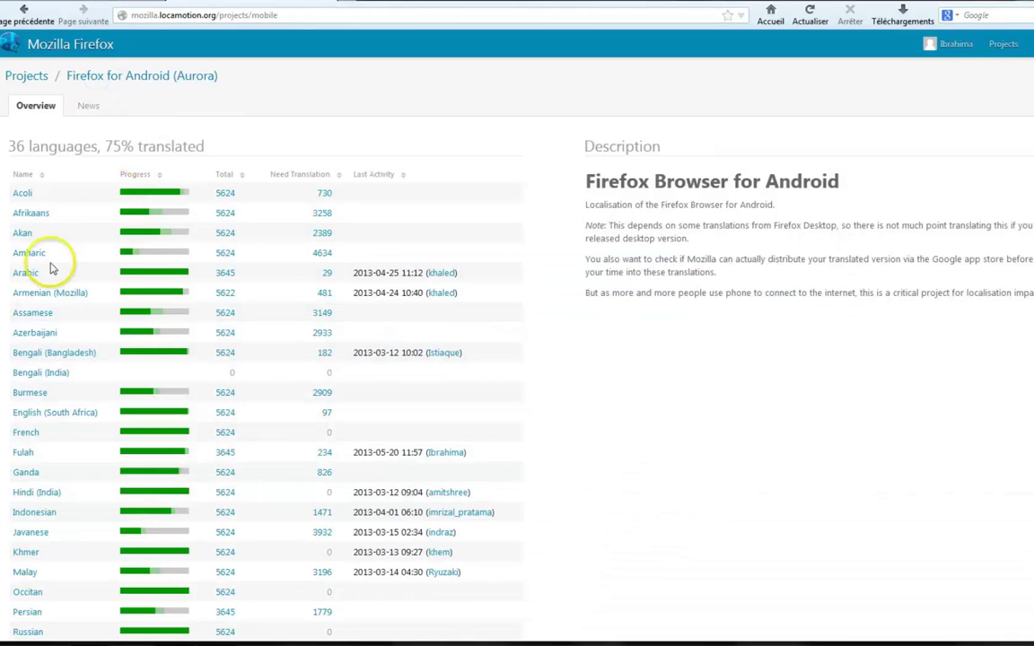
scroll(40, 455, "down", 3)
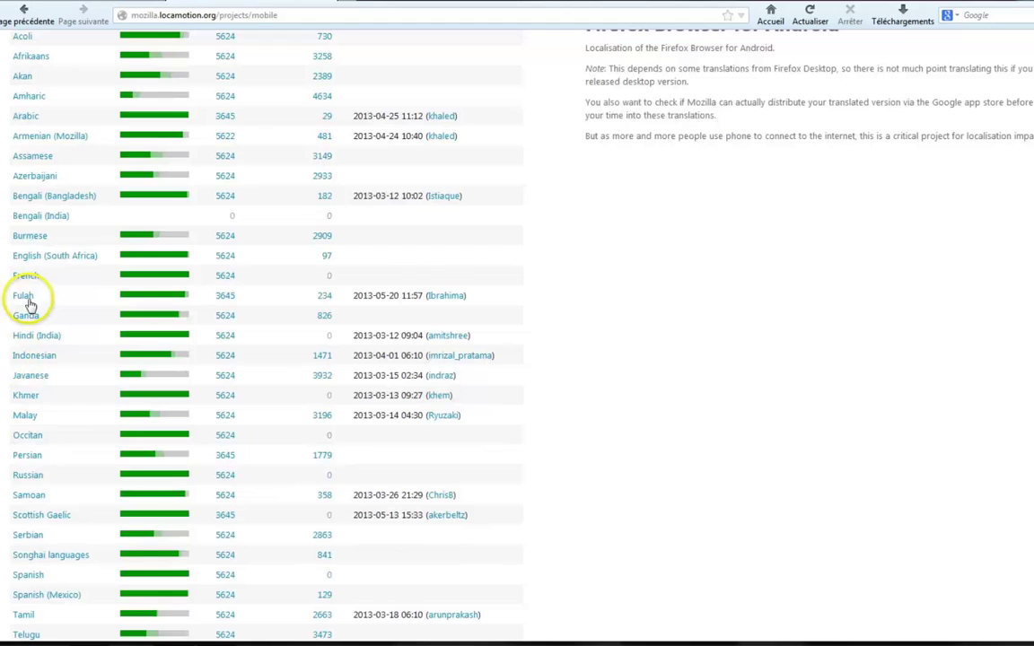
left_click(28, 298)
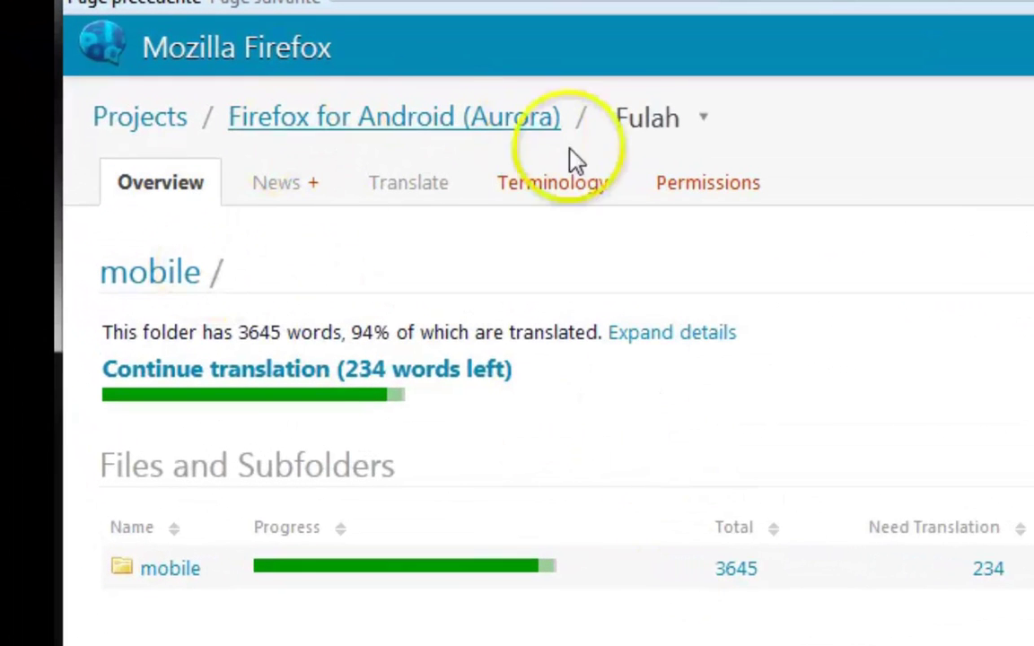
left_click(657, 335)
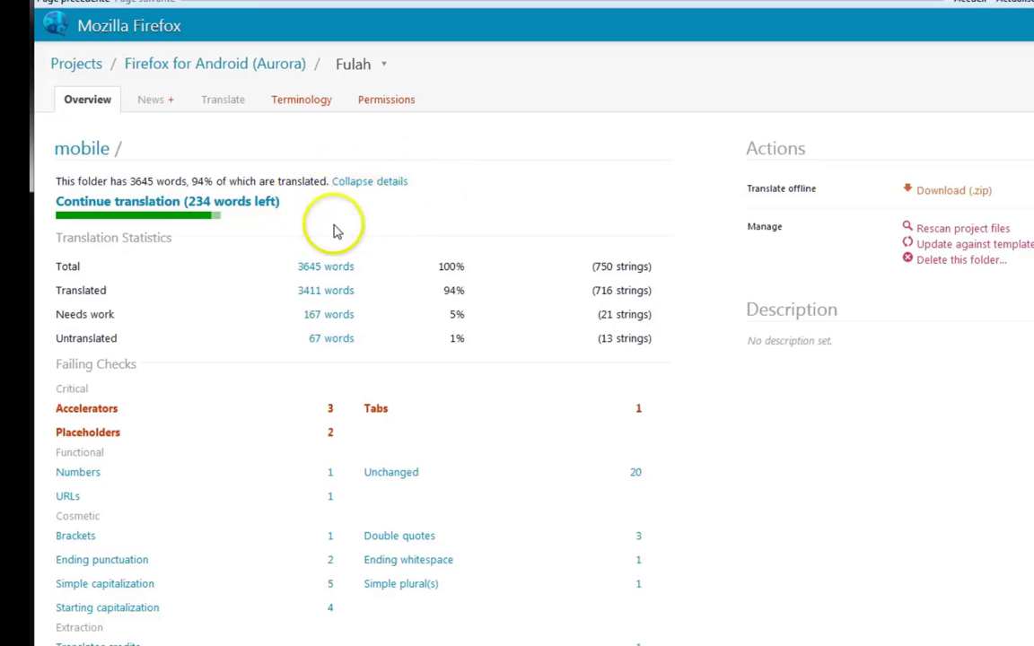
Step: Review the translation statistics and the Failing Checks section with its critical, functional and cosmetic categories
scroll(198, 257, "down", 2)
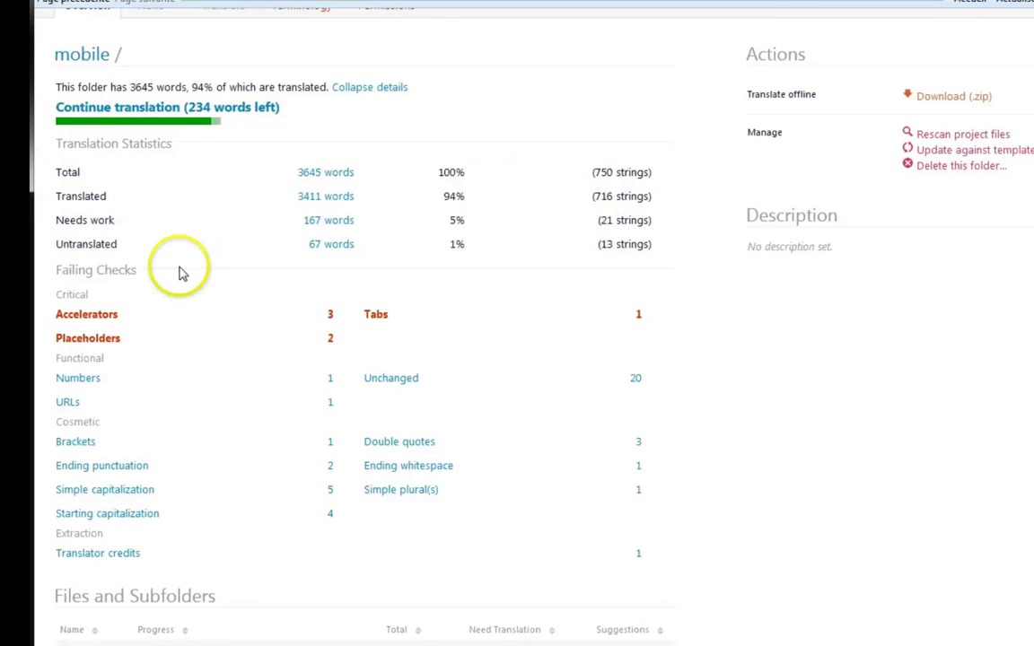
scroll(180, 270, "down", 4)
scroll(201, 286, "up", 2)
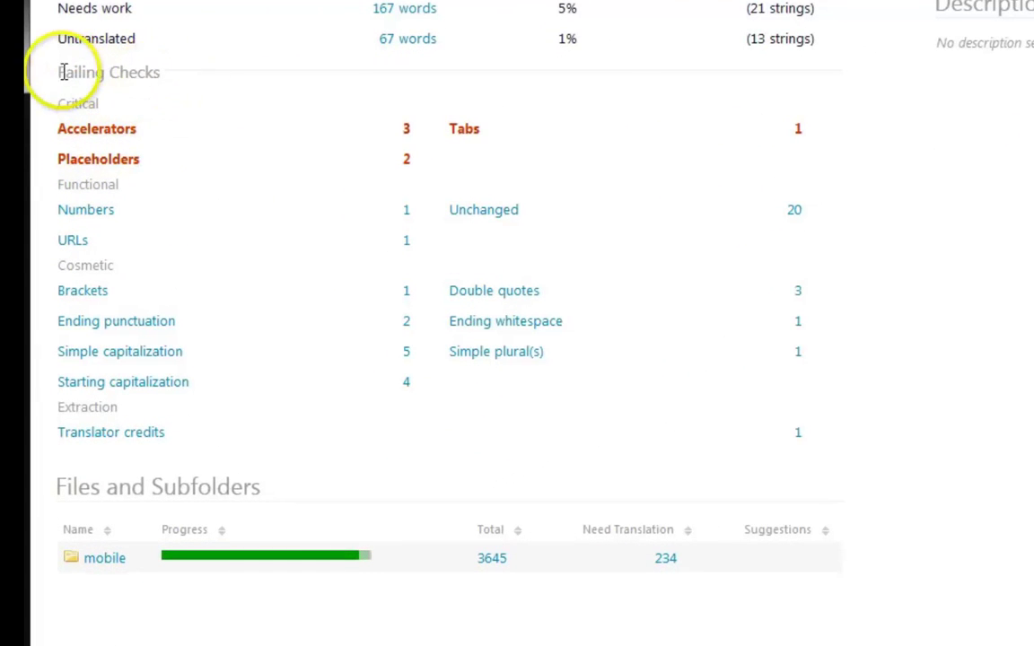
left_click_drag(61, 72, 196, 82)
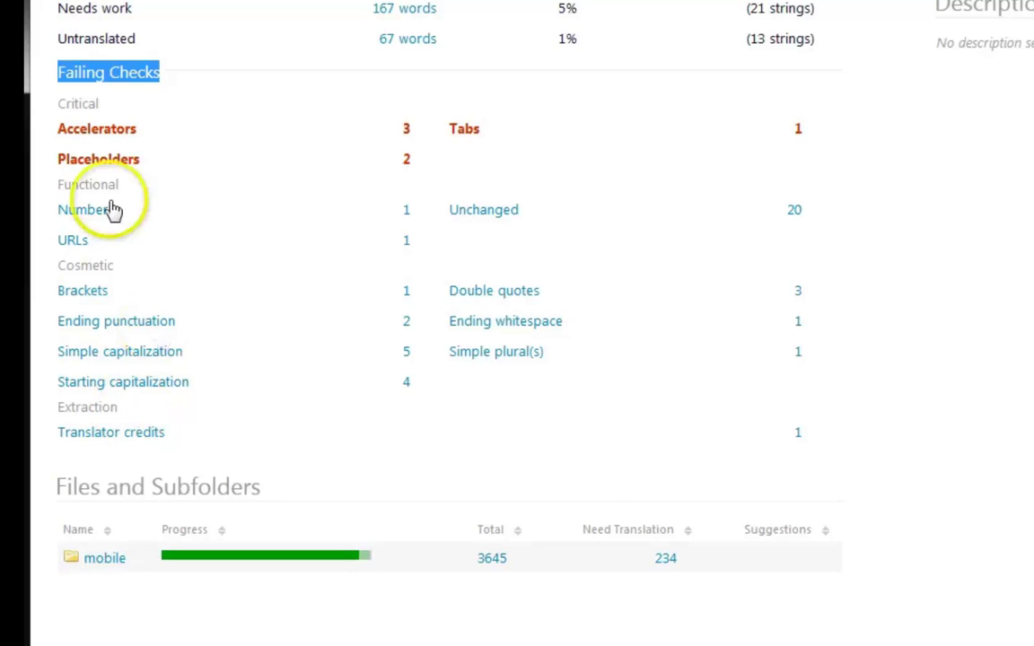
left_click(101, 108)
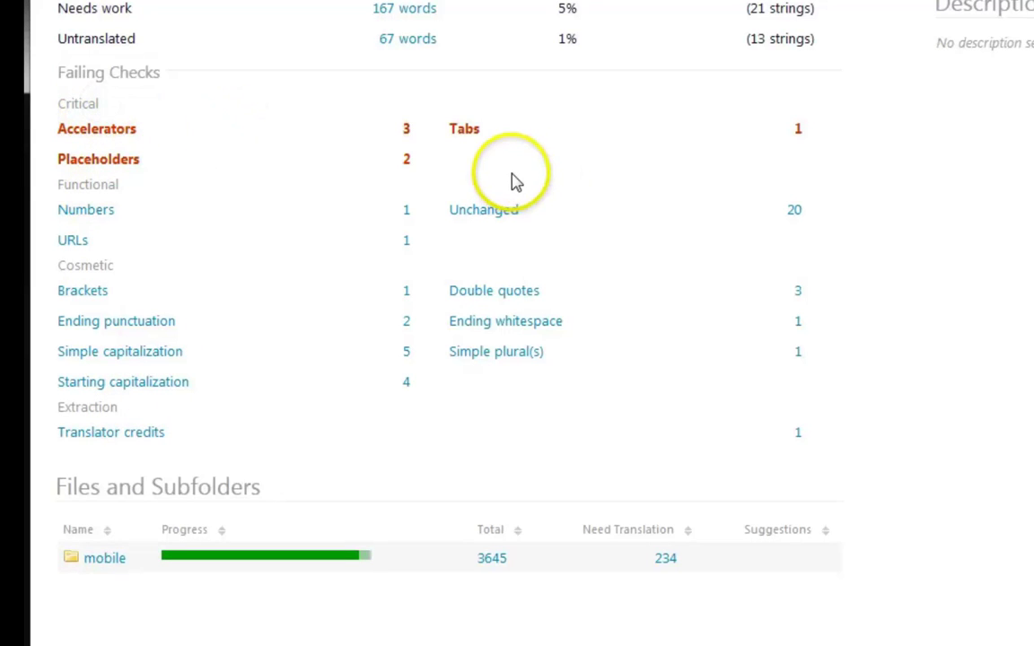
Step: Open the strings failing the Accelerators check and replace the &#x0022; code after "Jokkondir Kaɓirgol" with a double quote
left_click(407, 132)
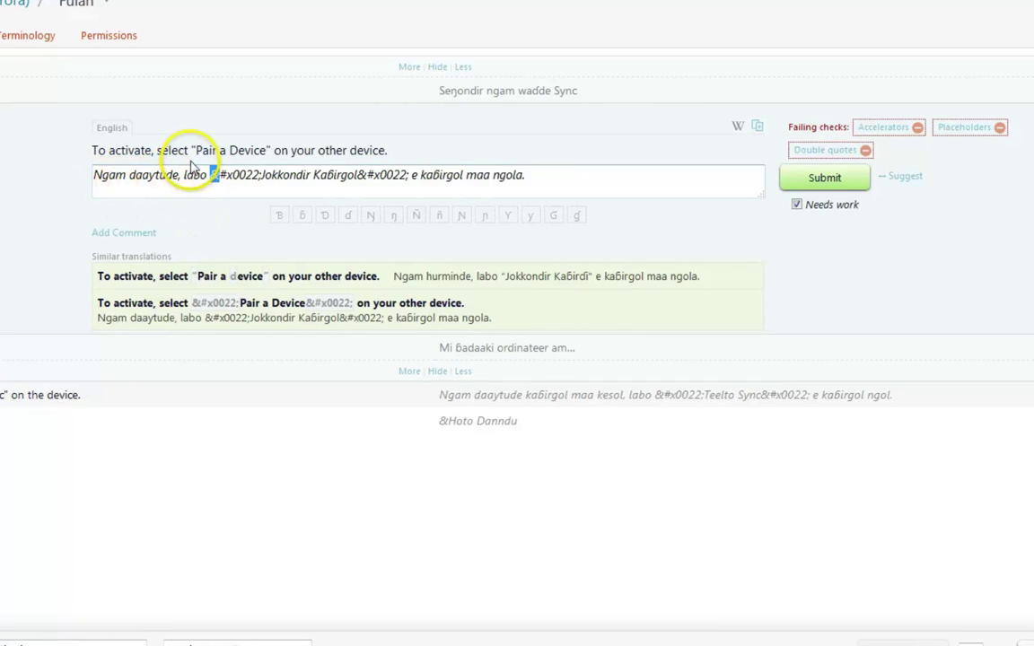
left_click(532, 180)
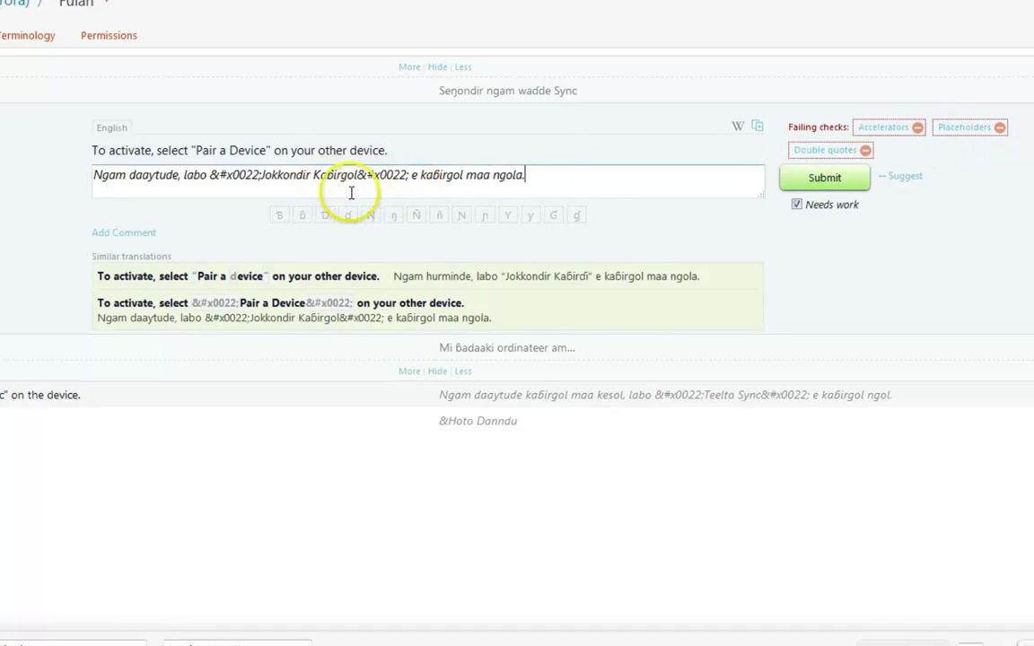
left_click(408, 175)
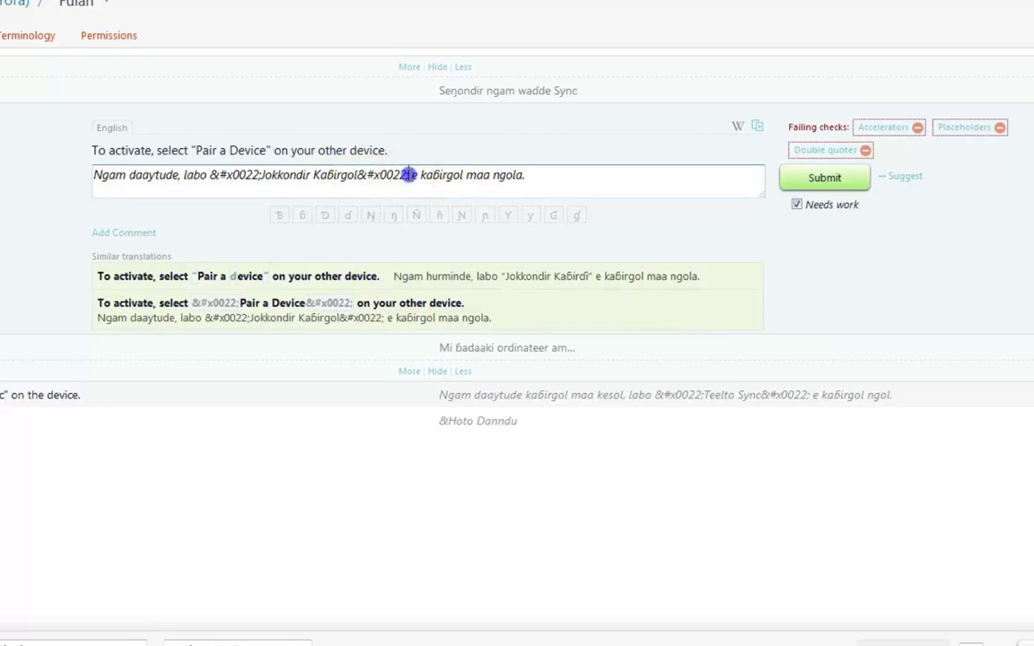
left_click_drag(408, 175, 364, 175)
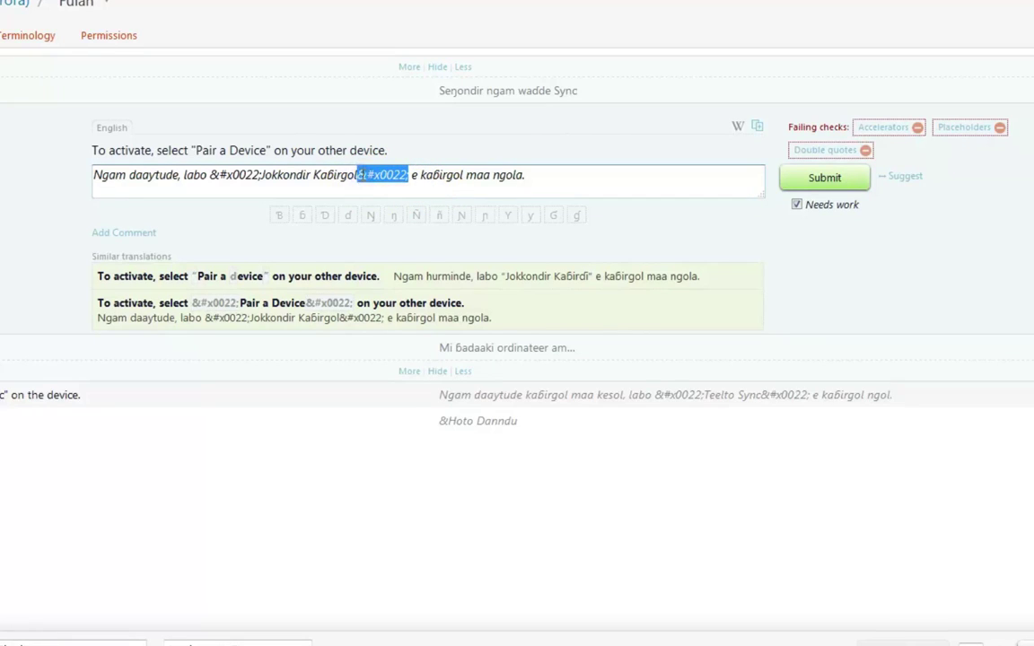
type("\"")
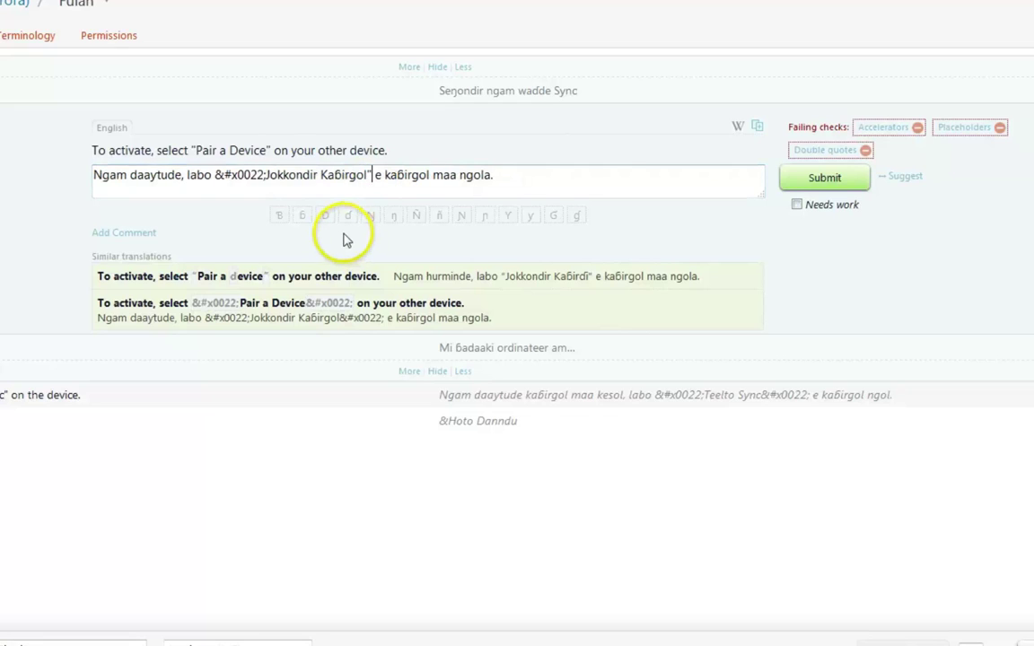
Step: Replace the &#x0022; code before "Jokkondir Kaɓirgol" with a double quote and submit the translation
left_click(266, 175)
key("BackSpace")
left_click_drag(265, 175, 217, 177)
type("\"")
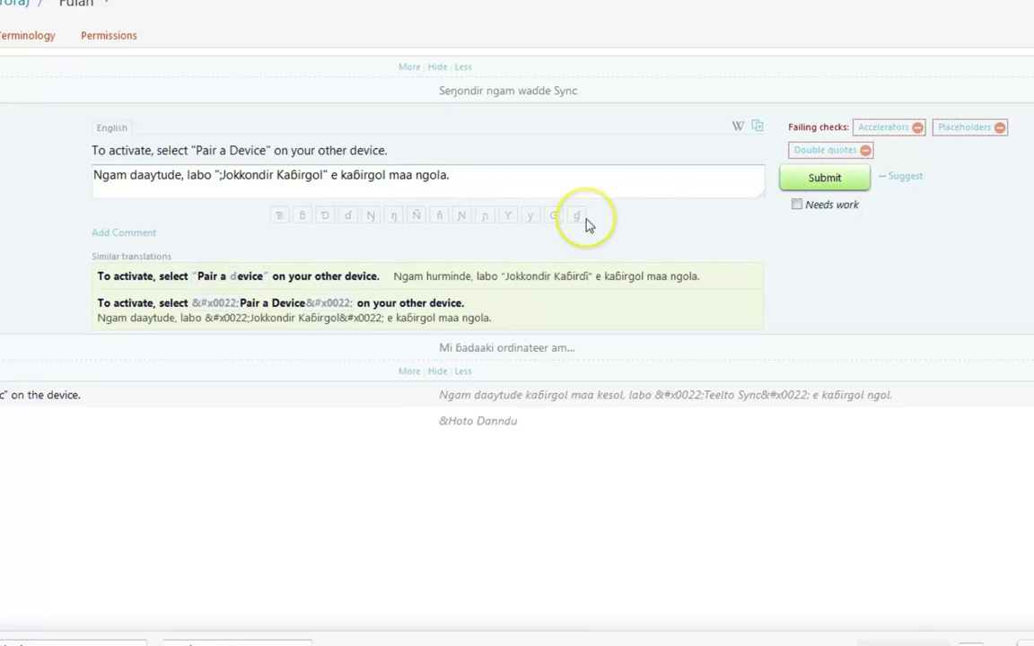
key("ctrl+Return")
left_click(60, 115)
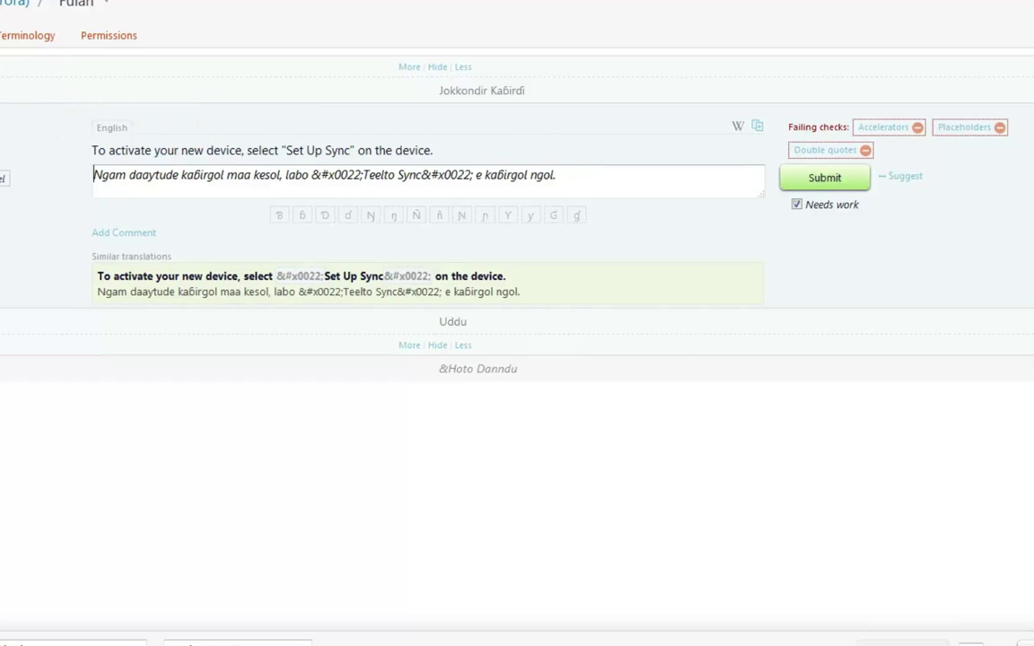
key("ctrl+Return")
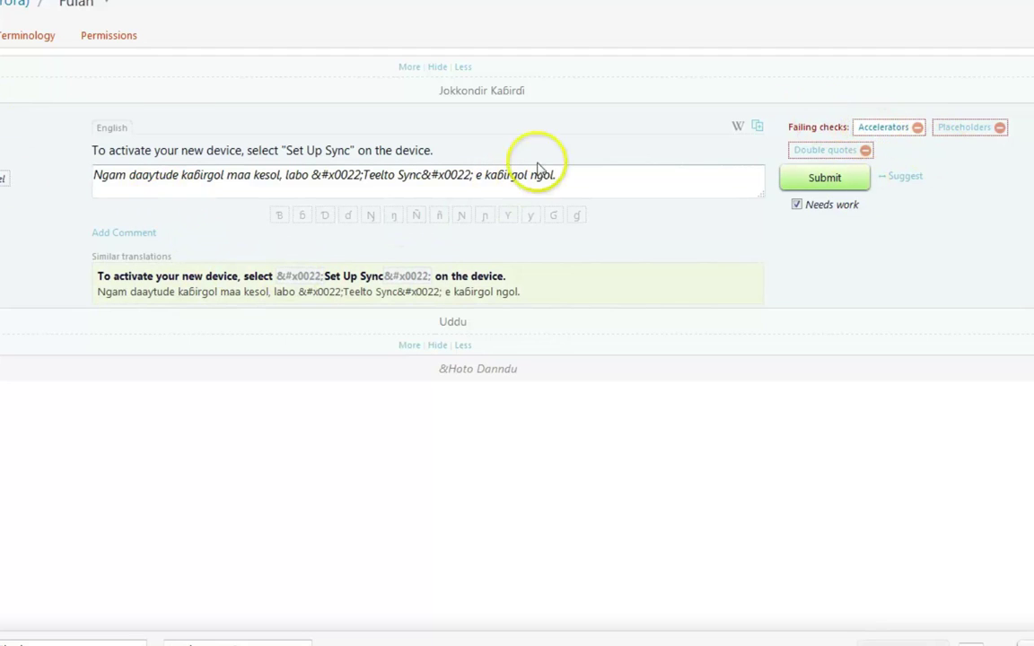
key("Home")
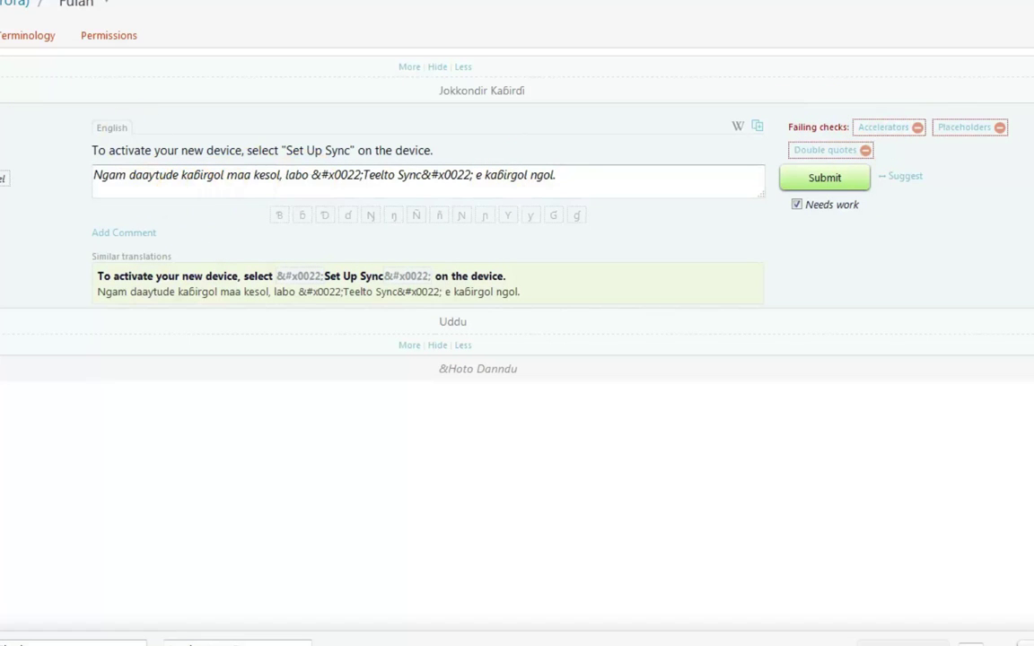
left_click(498, 93)
left_click(239, 106)
Step: Replace both &#x0022; codes around "Teelto Sync" with double quotes in the translation of the "Set Up Sync" device activation string
left_click(150, 178)
left_click(296, 177)
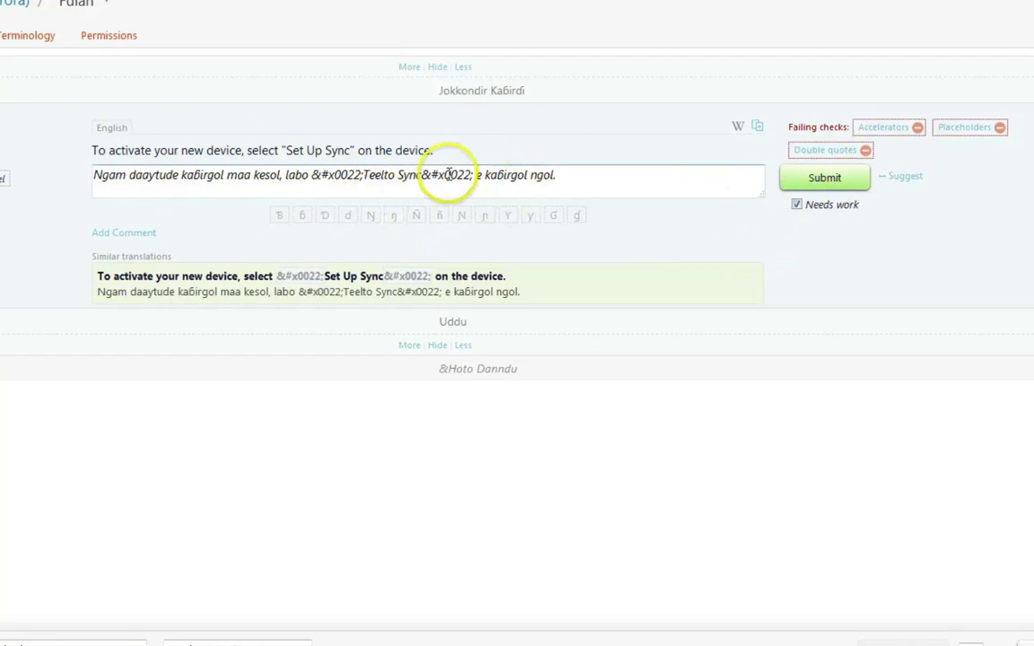
left_click_drag(472, 175, 421, 175)
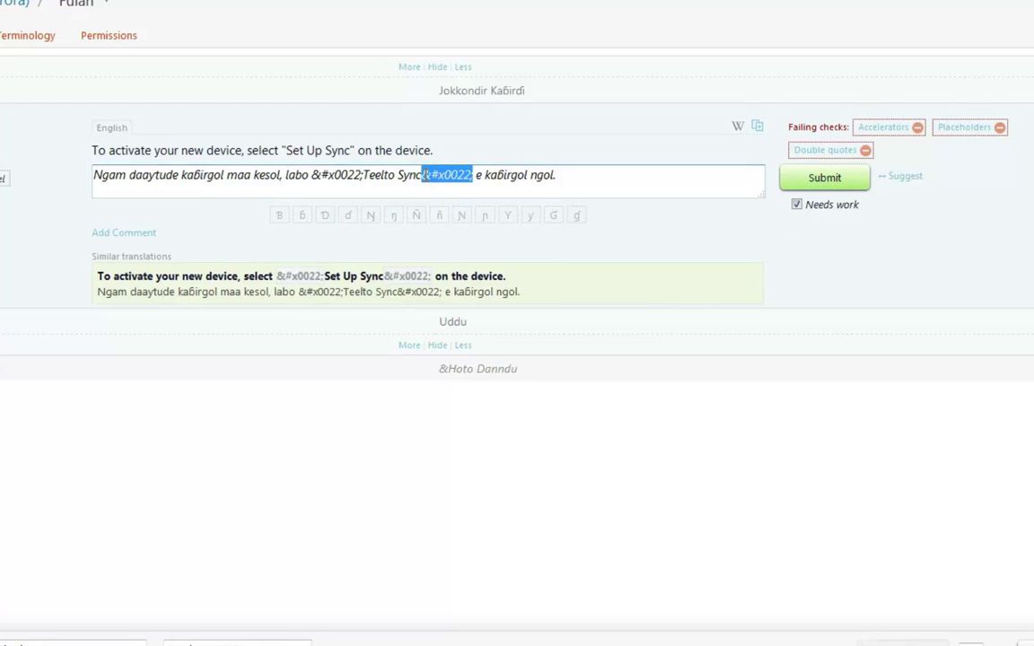
type("\"")
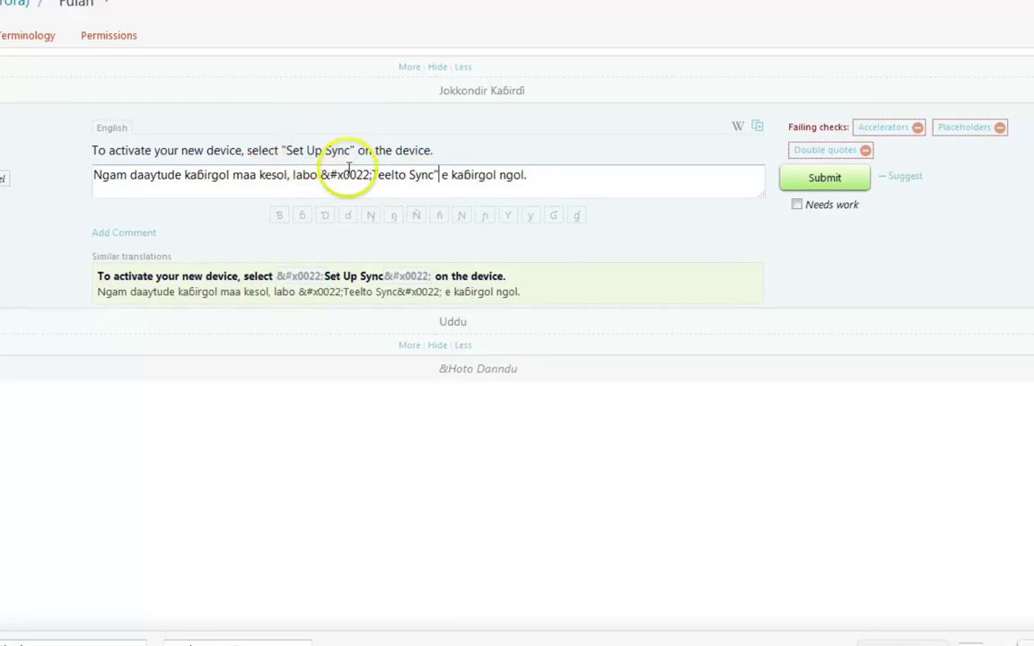
left_click_drag(372, 175, 322, 175)
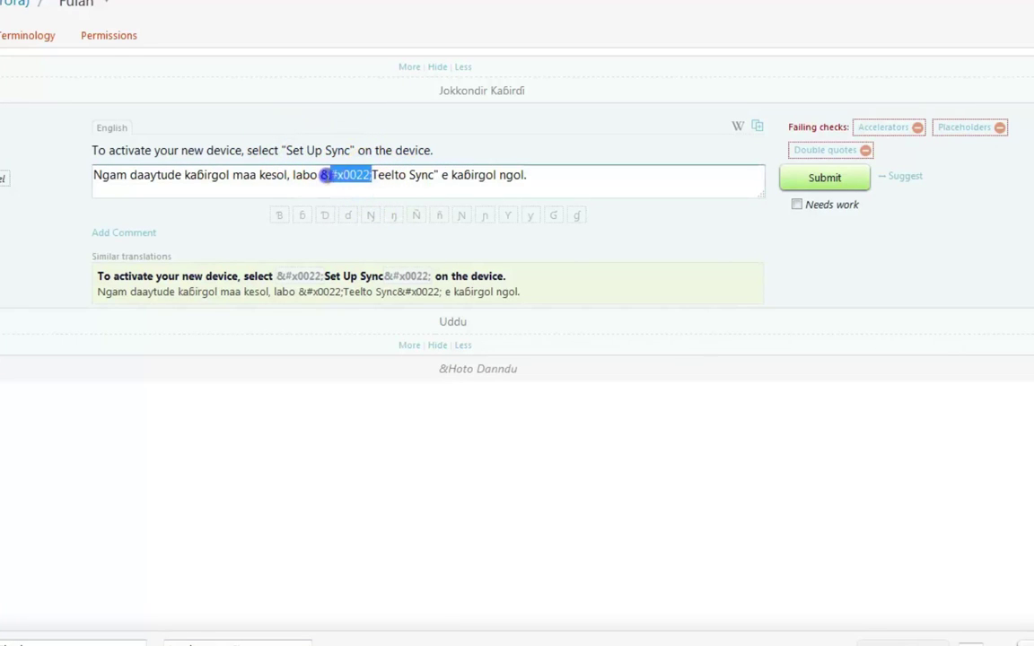
type("\"")
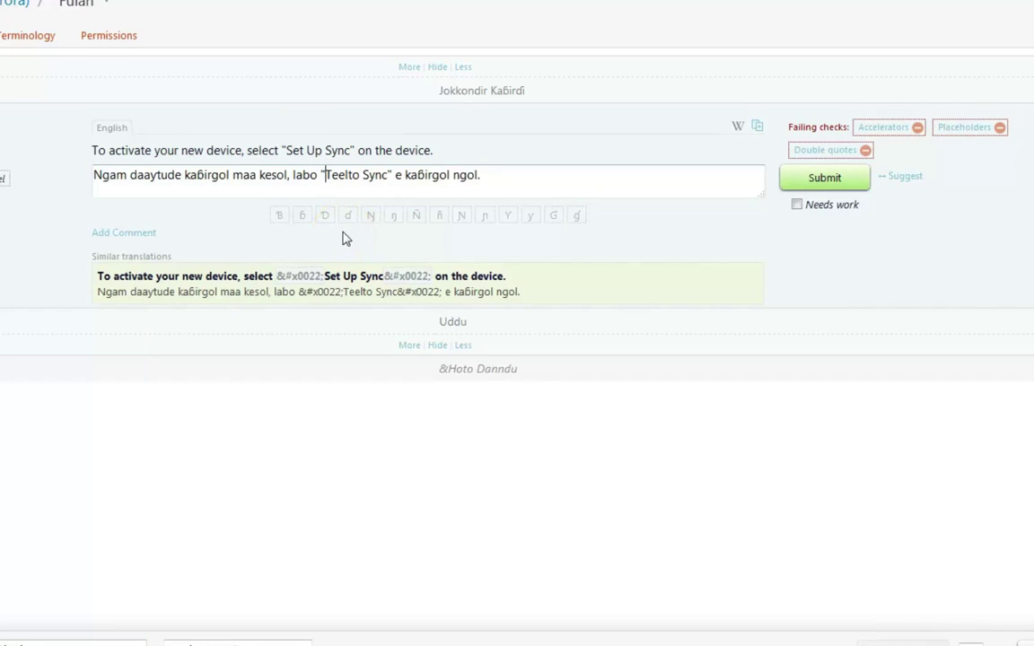
left_click(819, 180)
left_click(680, 190)
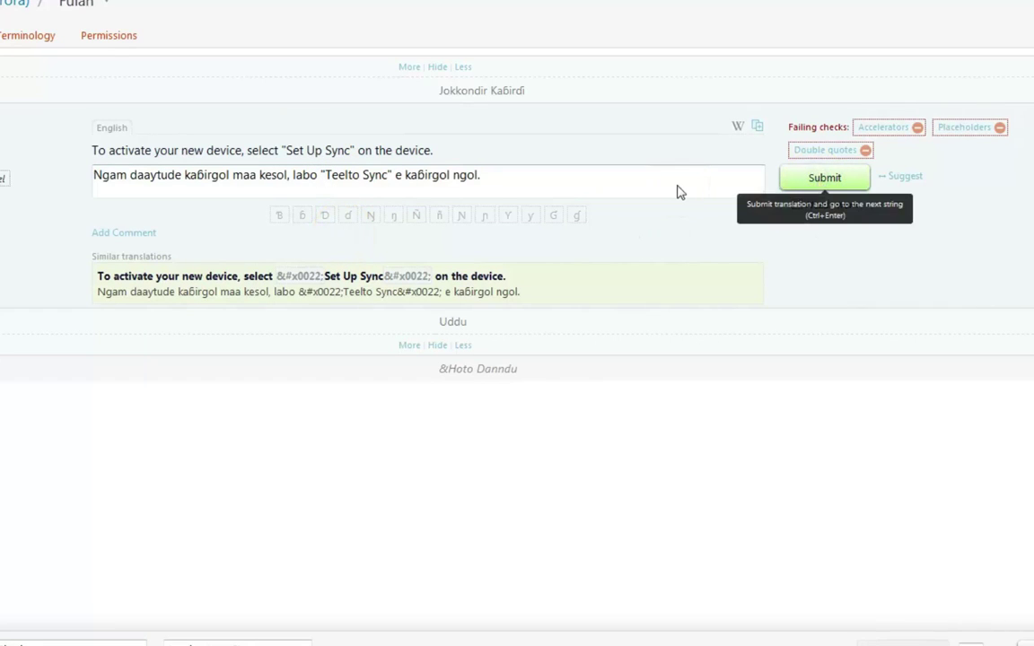
left_click(686, 296)
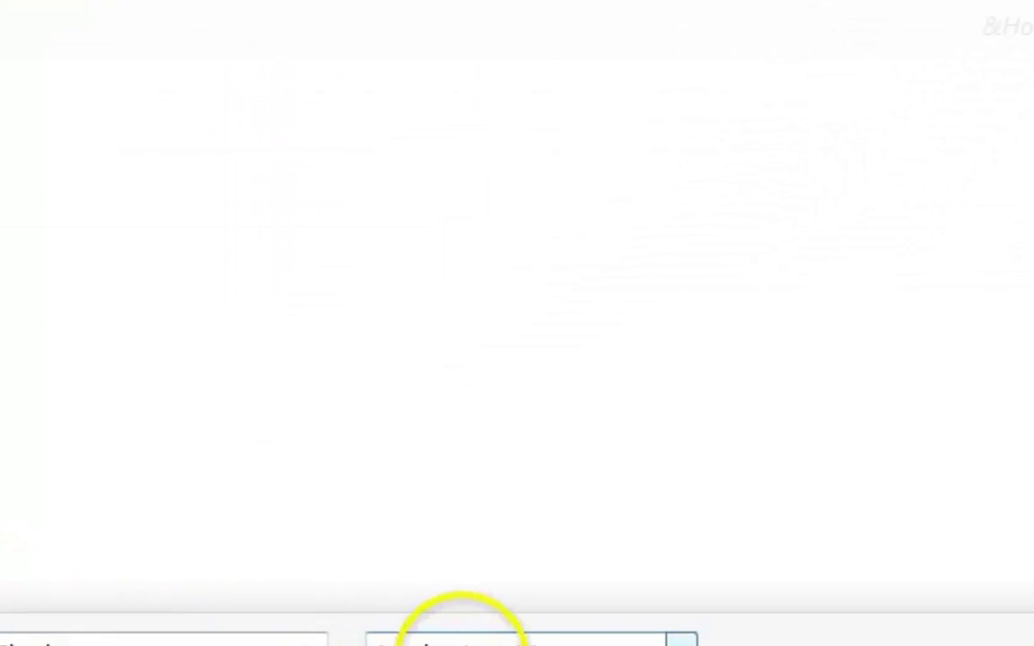
Step: Filter the strings by the Simple capitalization check and examine the translation of "7 days ago"
left_click(467, 639)
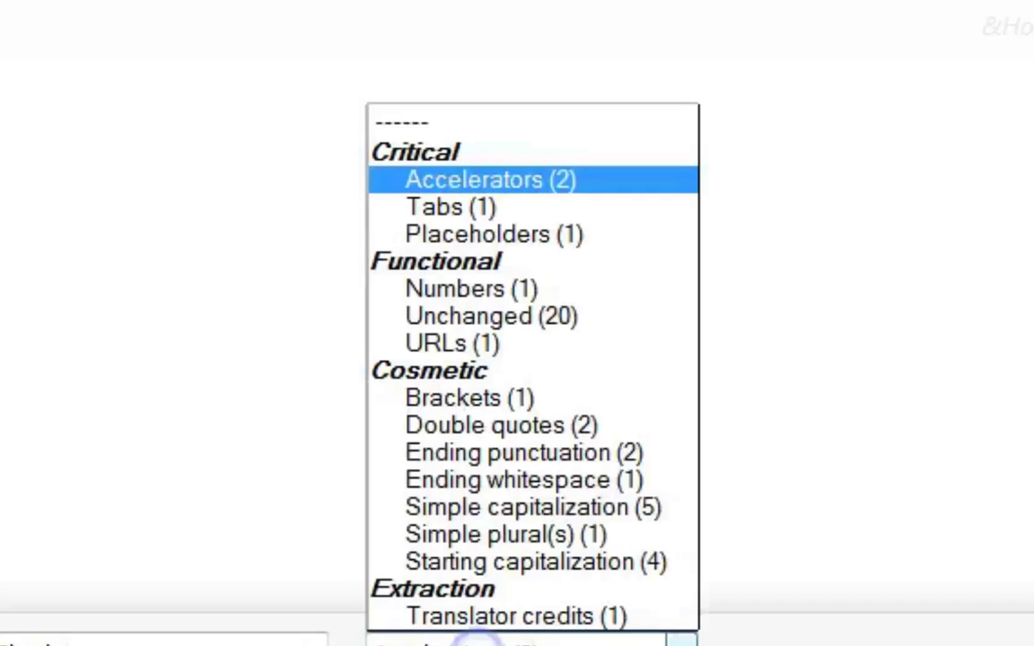
left_click(86, 637)
left_click(83, 639)
left_click(78, 641)
left_click(449, 642)
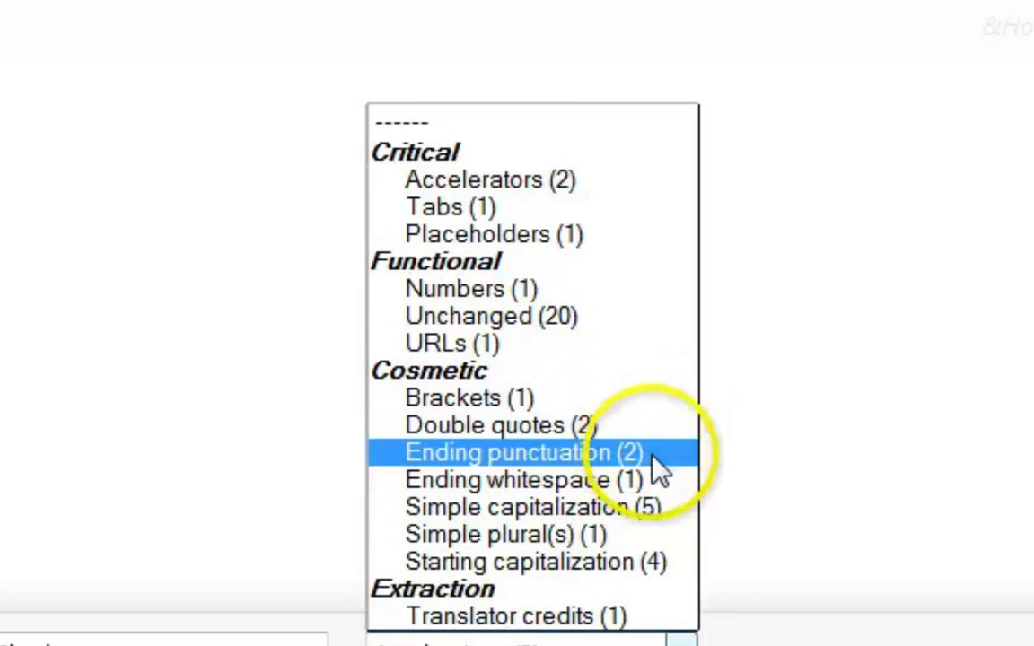
left_click(595, 508)
left_click(621, 521)
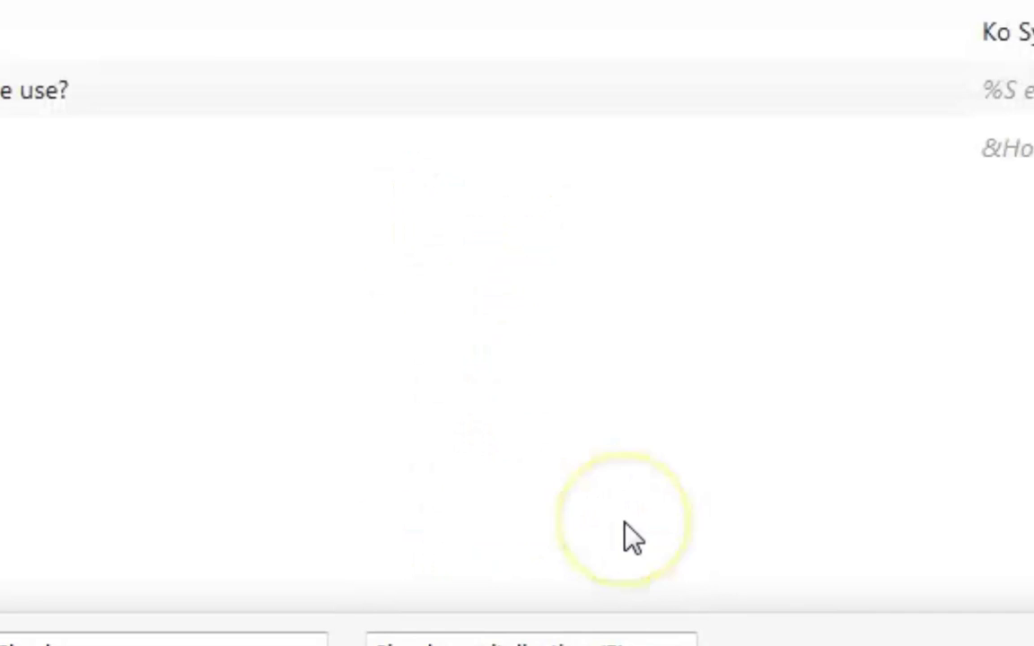
left_click(630, 467)
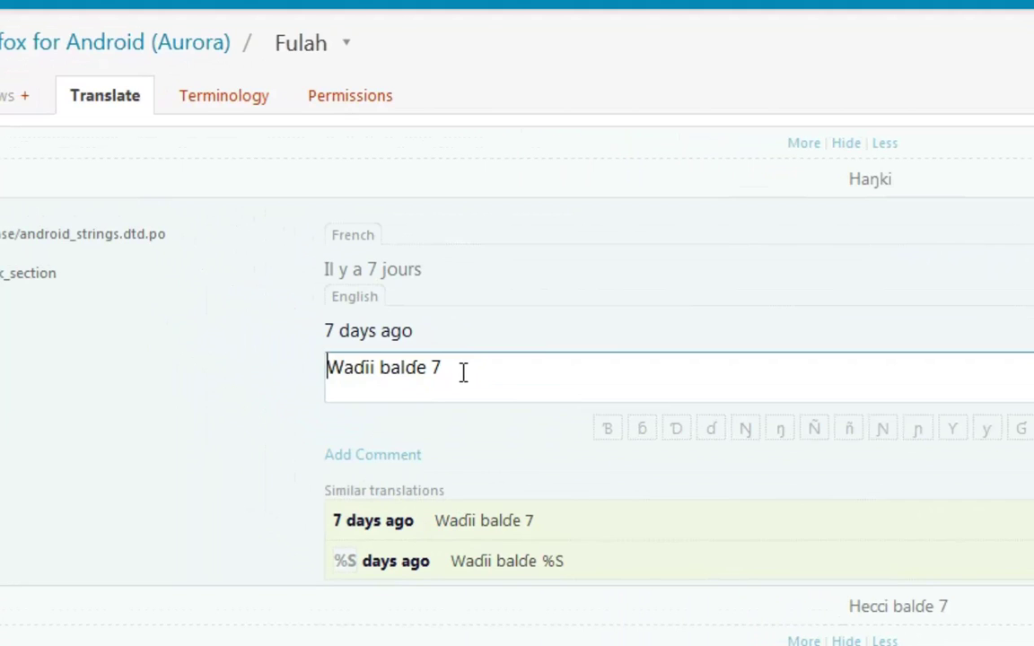
left_click(463, 372)
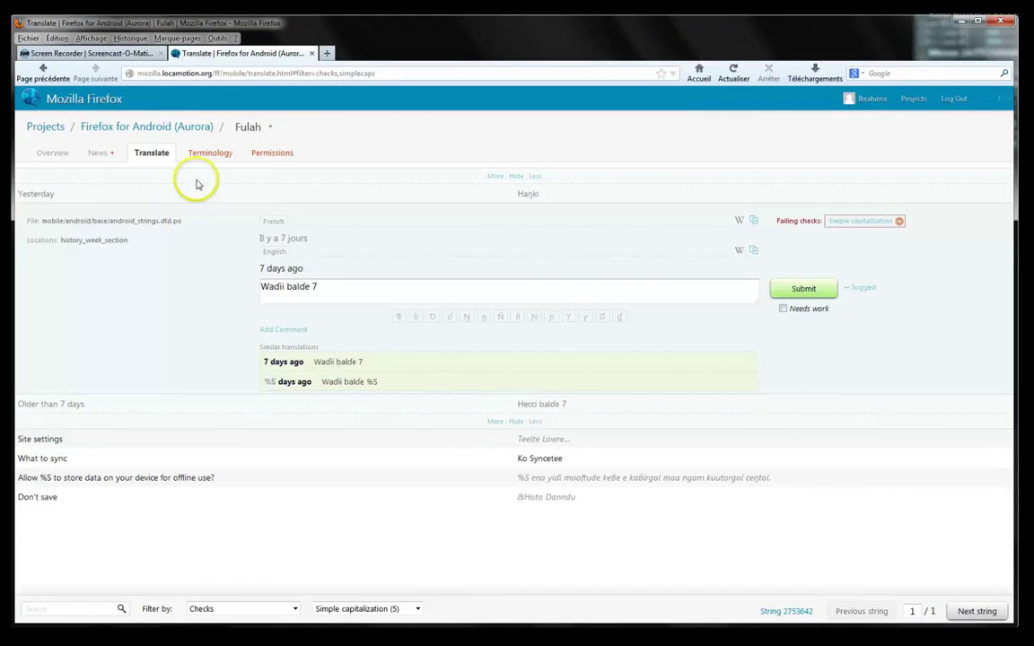
Step: Return to the Fulah overview of Firefox for Android (Aurora) and expand its translation details
left_click(130, 129)
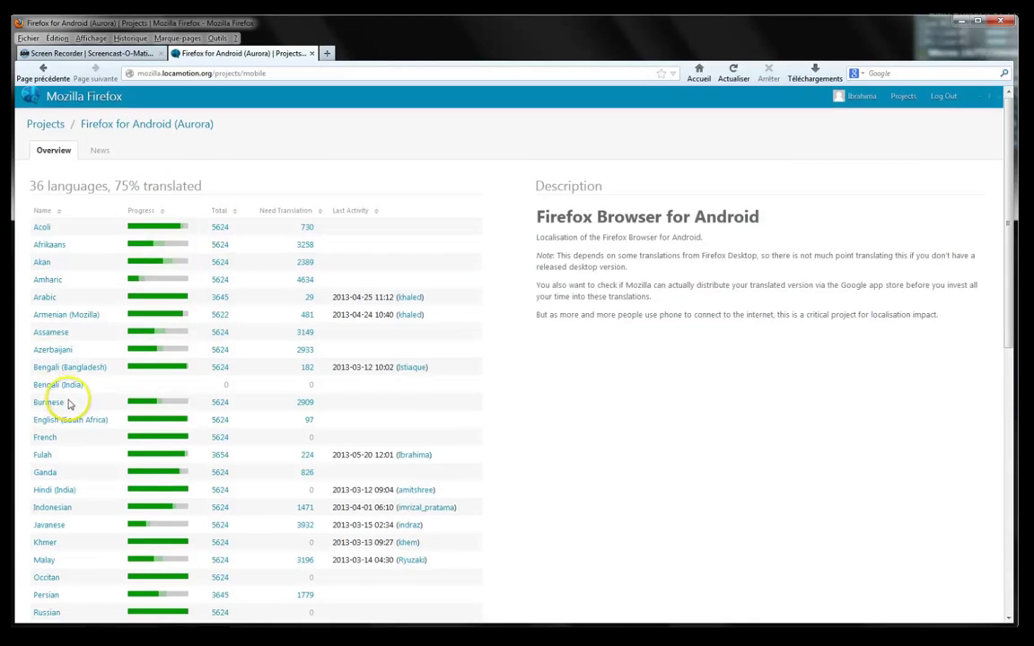
scroll(63, 395, "down", 3)
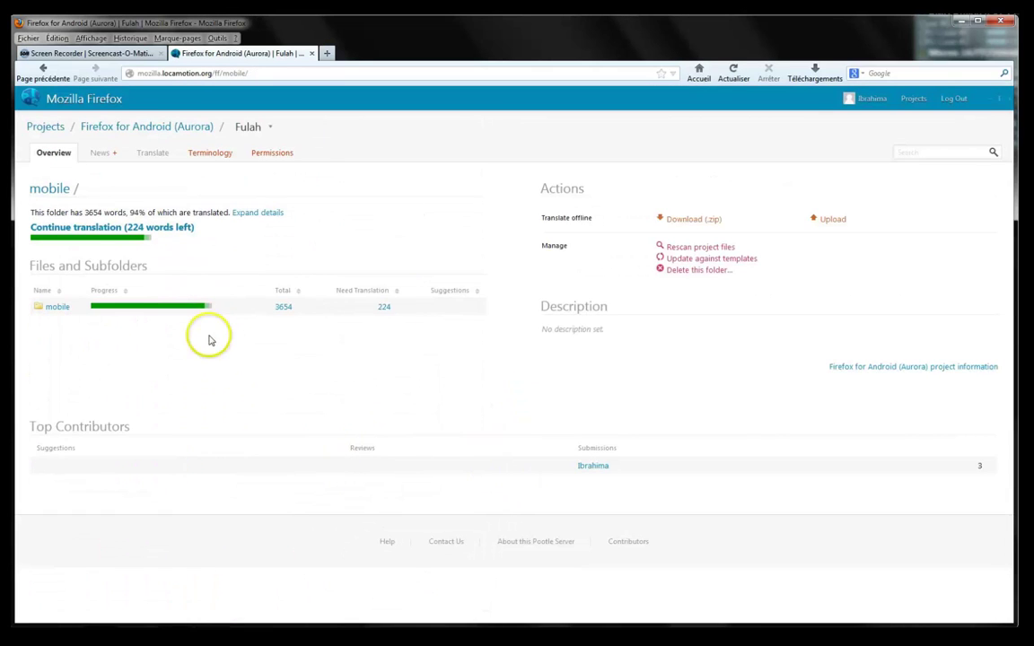
left_click(358, 182)
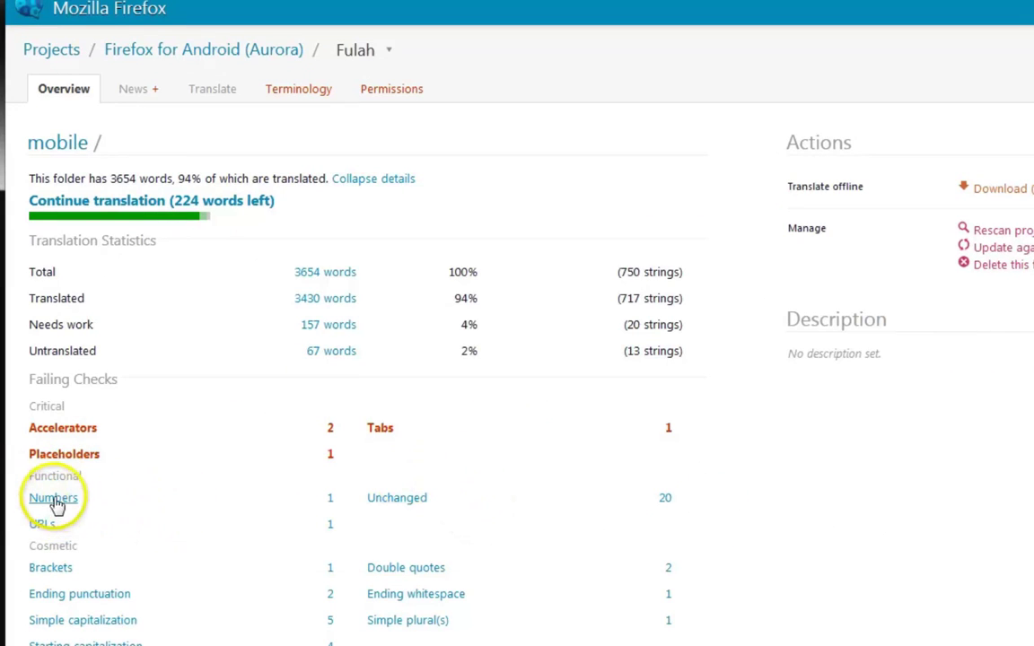
Step: Open the string failing the URLs check, review its translation, and switch the string filter to All
left_click(330, 533)
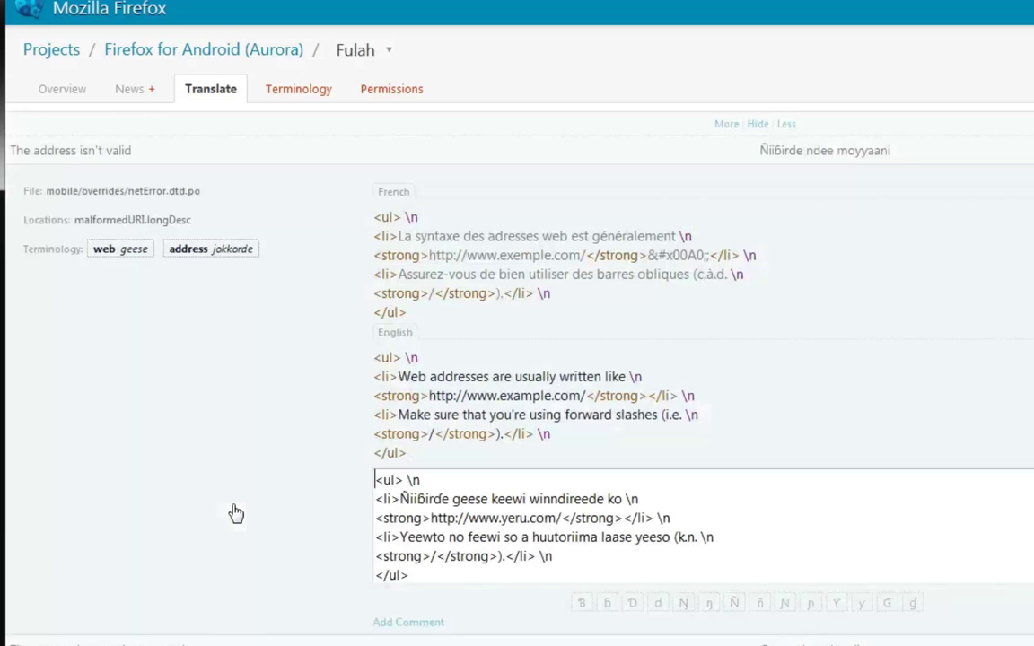
left_click(202, 442)
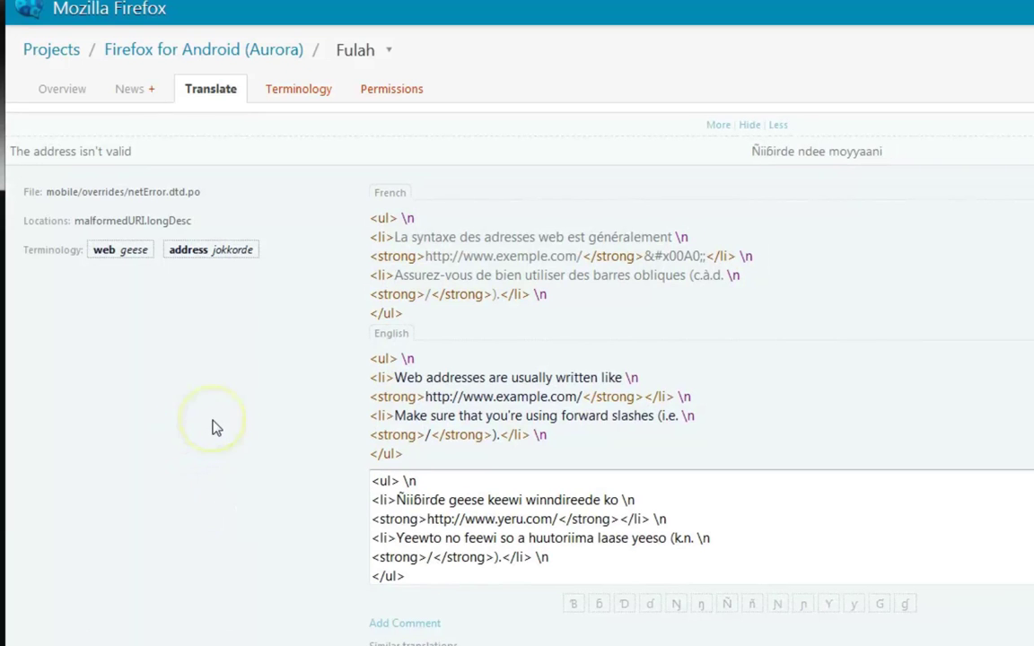
scroll(213, 428, "down", 1)
scroll(213, 428, "down", 1)
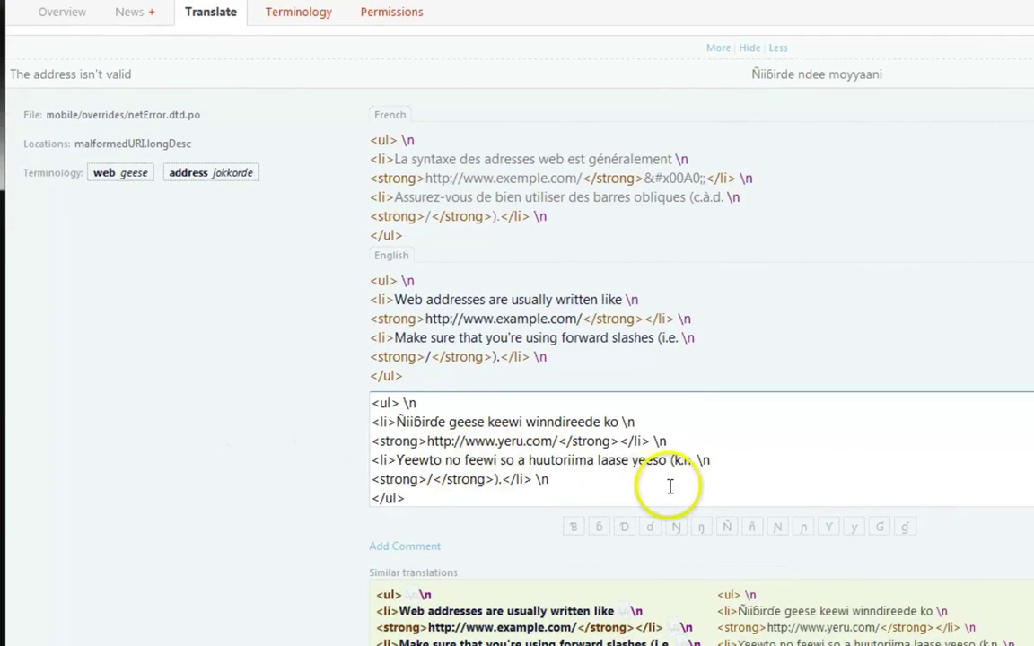
left_click(346, 645)
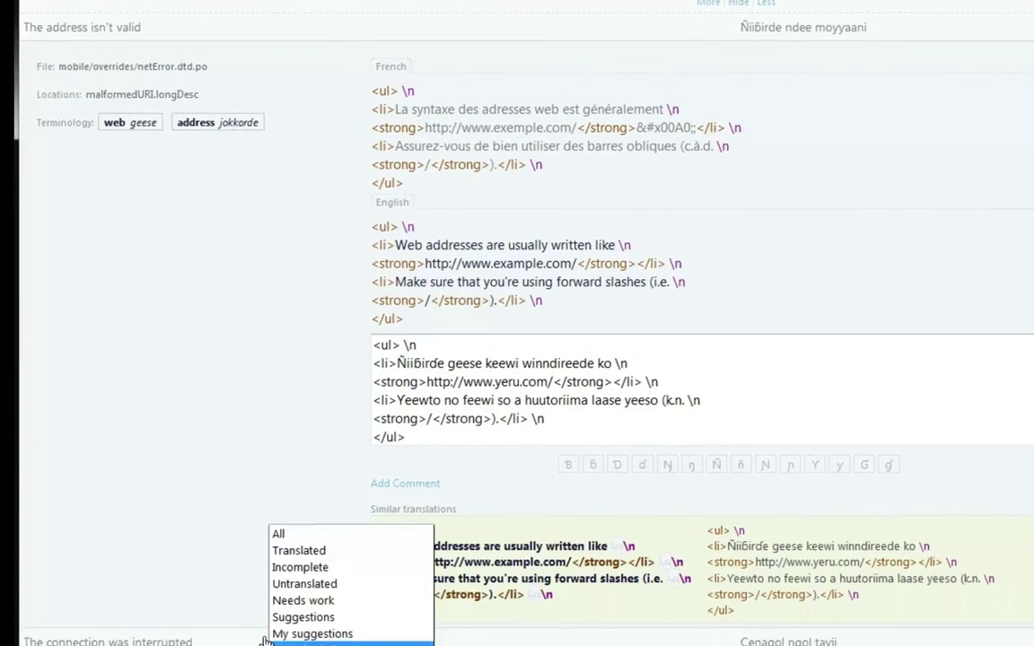
left_click(296, 549)
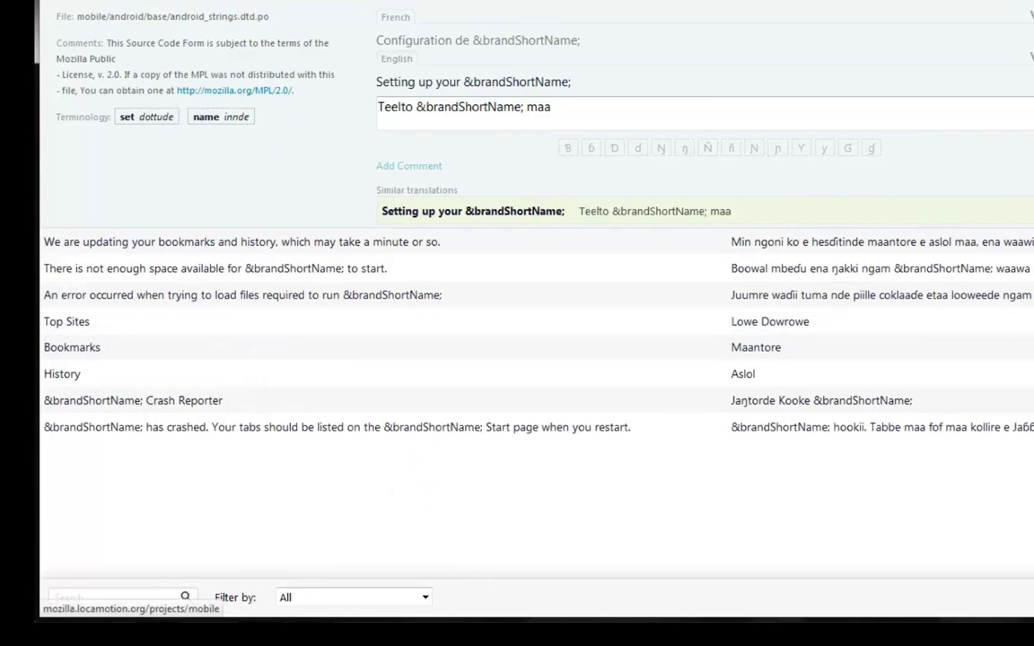
Step: Reopen the project's Fulah overview with details expanded and examine the translation statistics, failing checks and files list
left_click(242, 20)
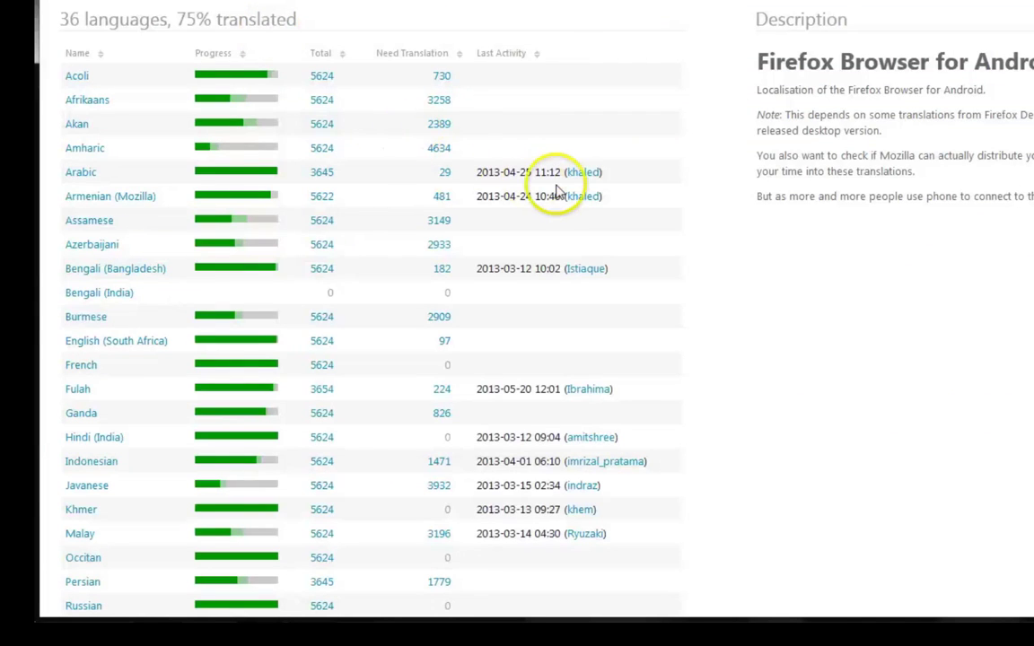
left_click(78, 388)
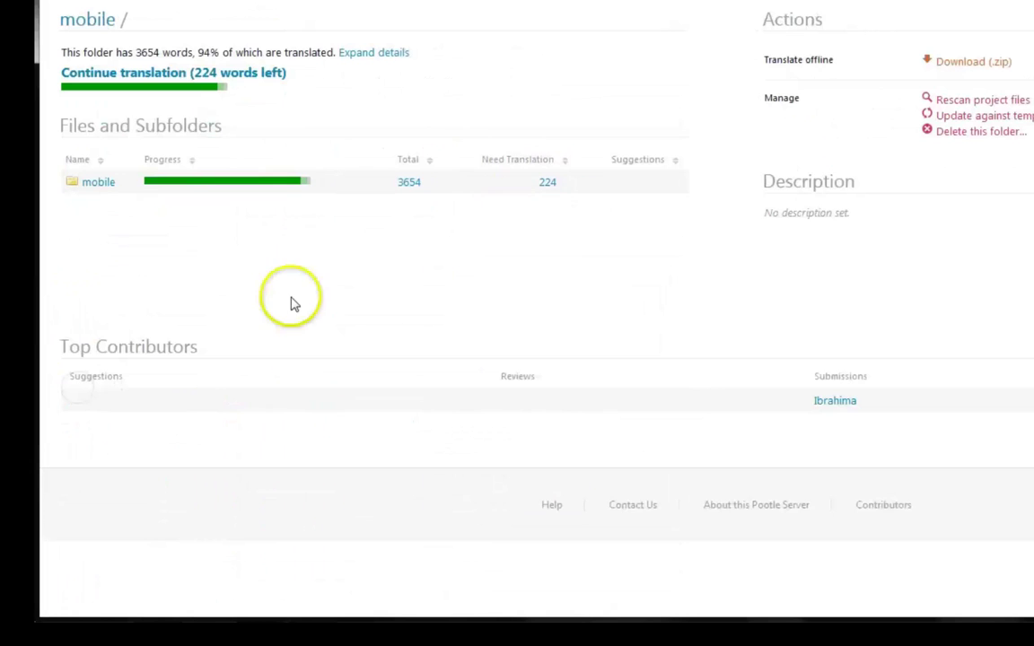
left_click(358, 52)
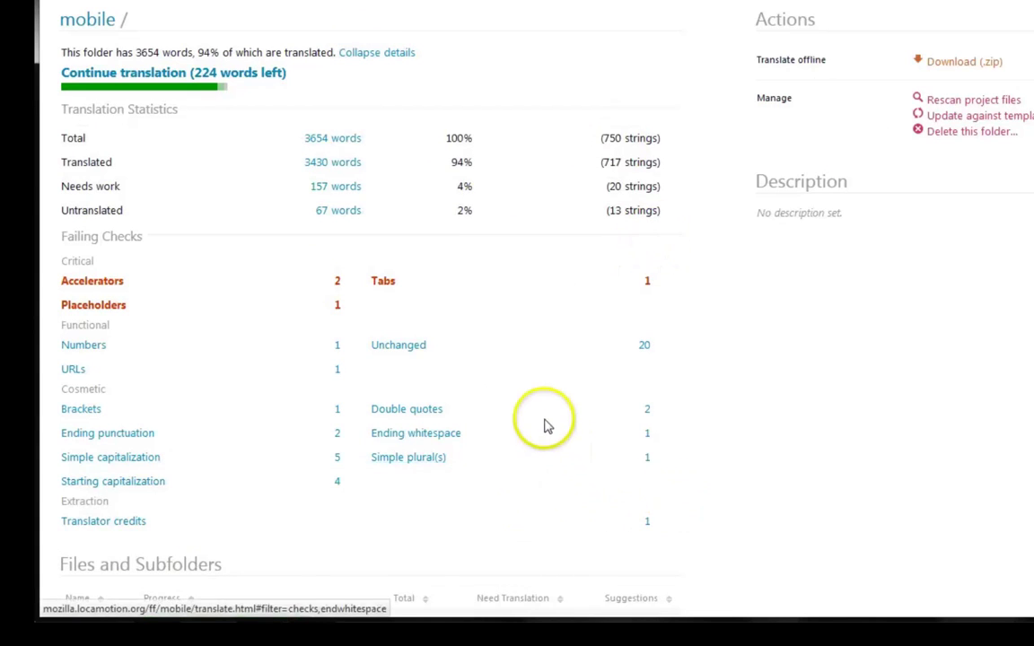
scroll(546, 425, "down", 3)
scroll(546, 425, "up", 3)
scroll(547, 424, "down", 3)
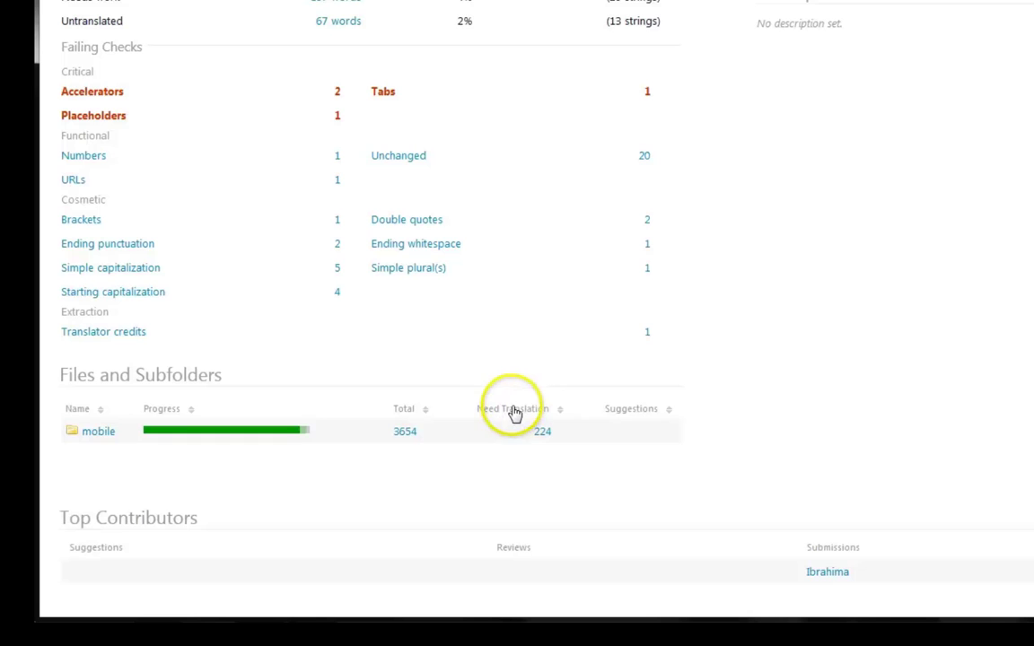
scroll(514, 414, "up", 3)
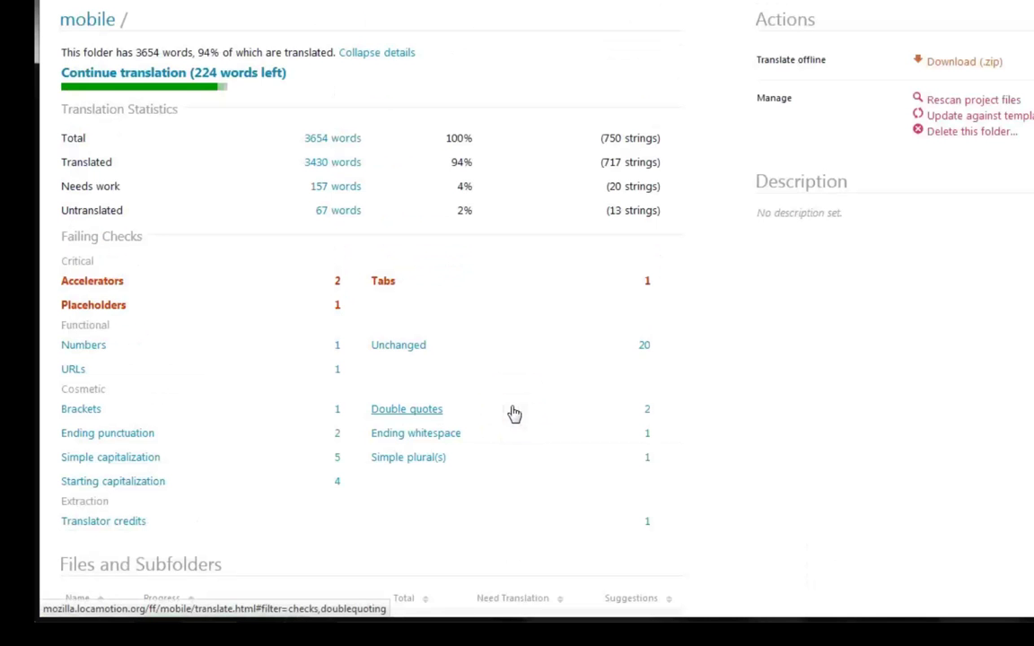
scroll(514, 414, "down", 3)
left_click(499, 419)
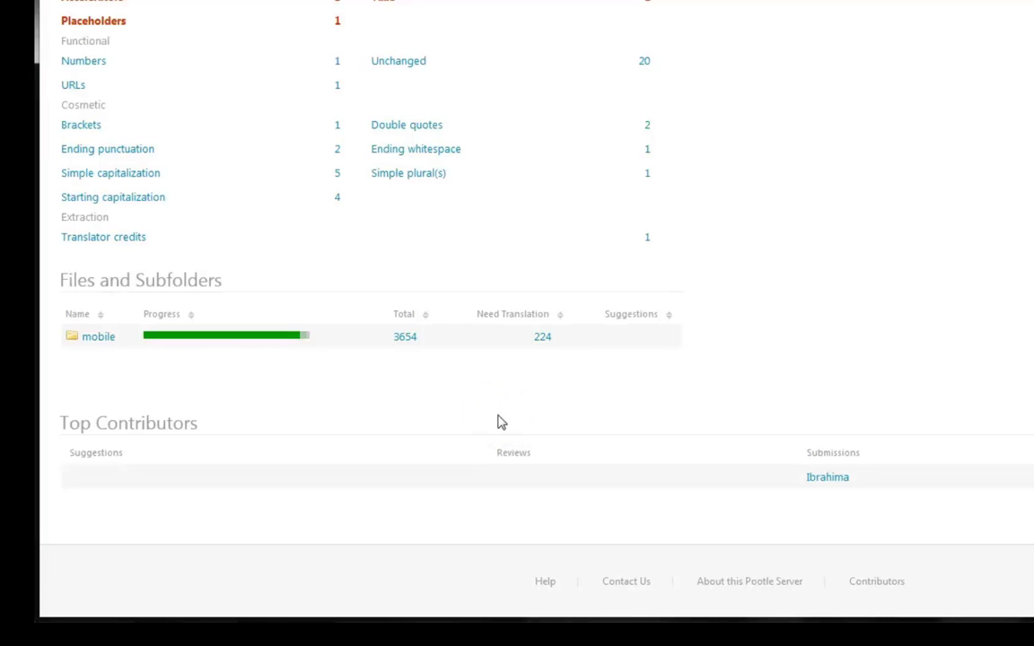
scroll(501, 423, "up", 3)
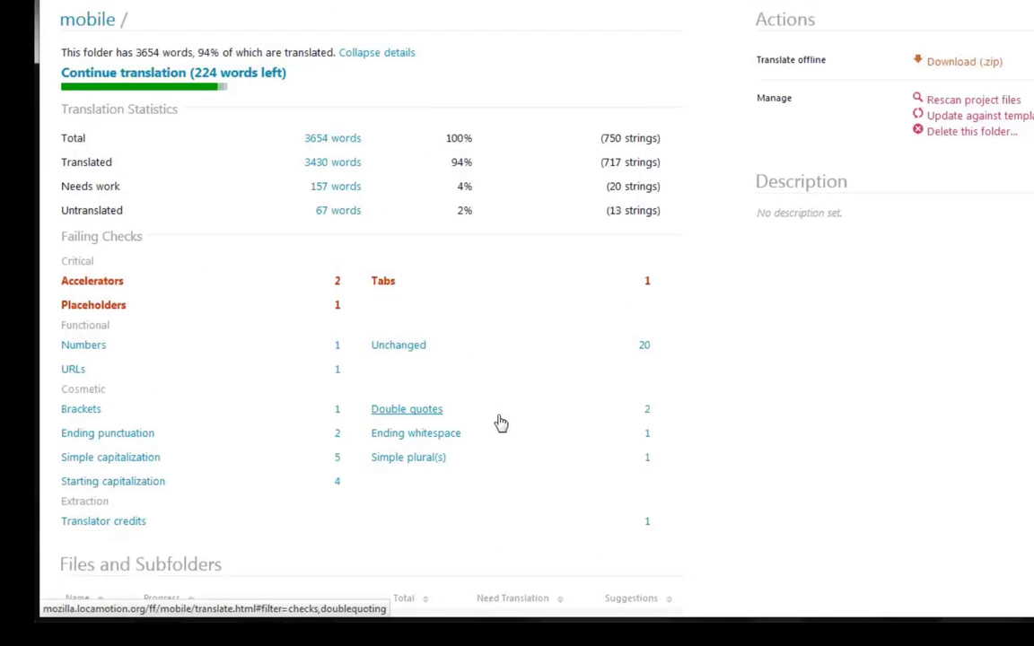
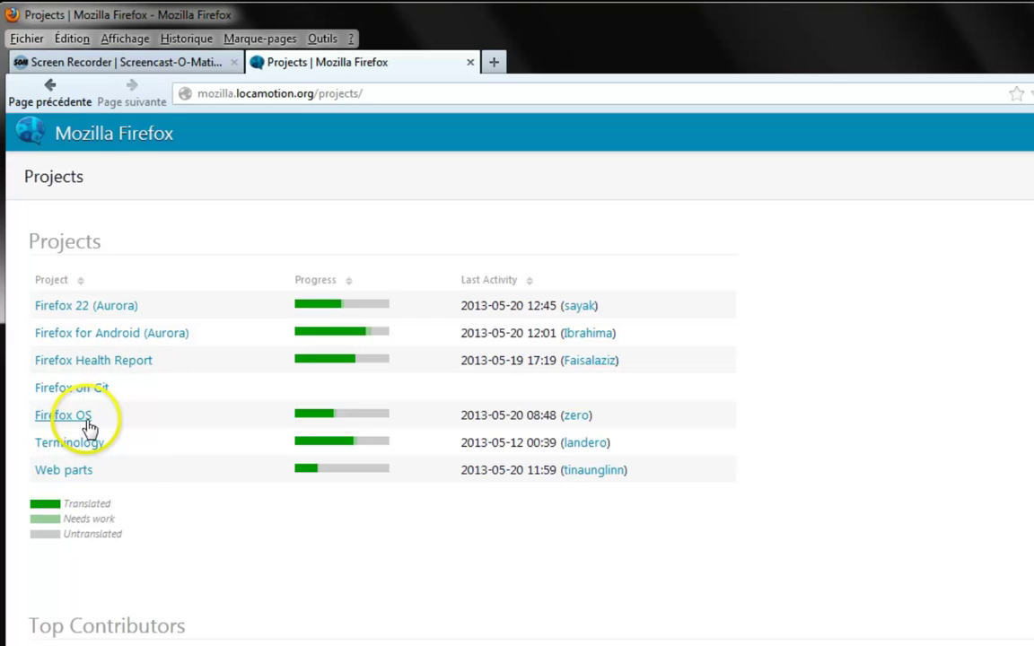
Step: Open the Firefox for Android (Aurora) project and go to its Fulah translation from the languages list
left_click(153, 337)
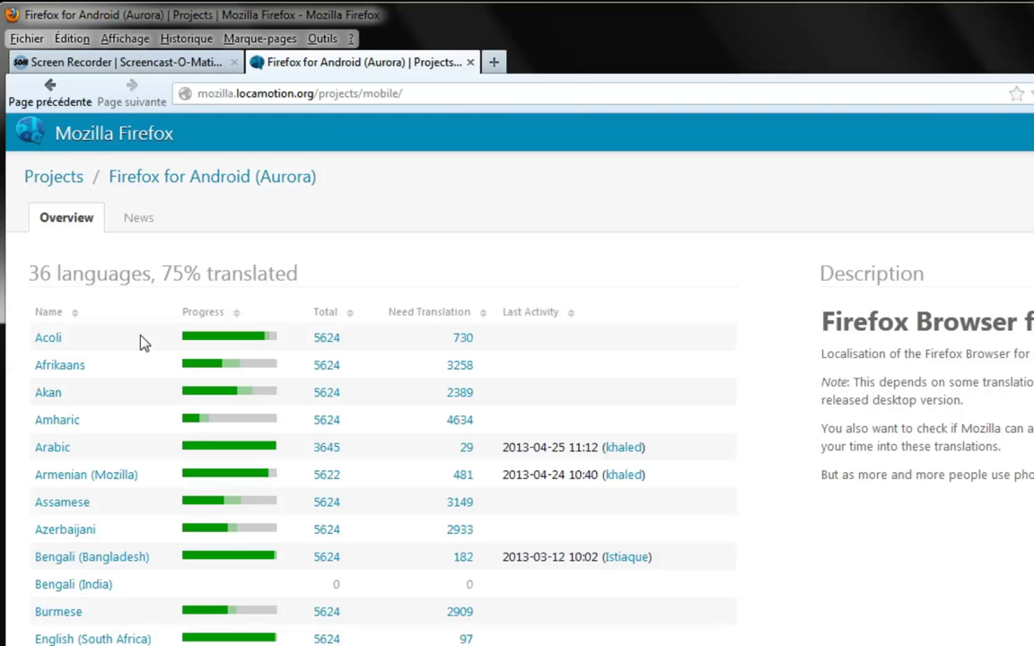
scroll(141, 342, "down", 5)
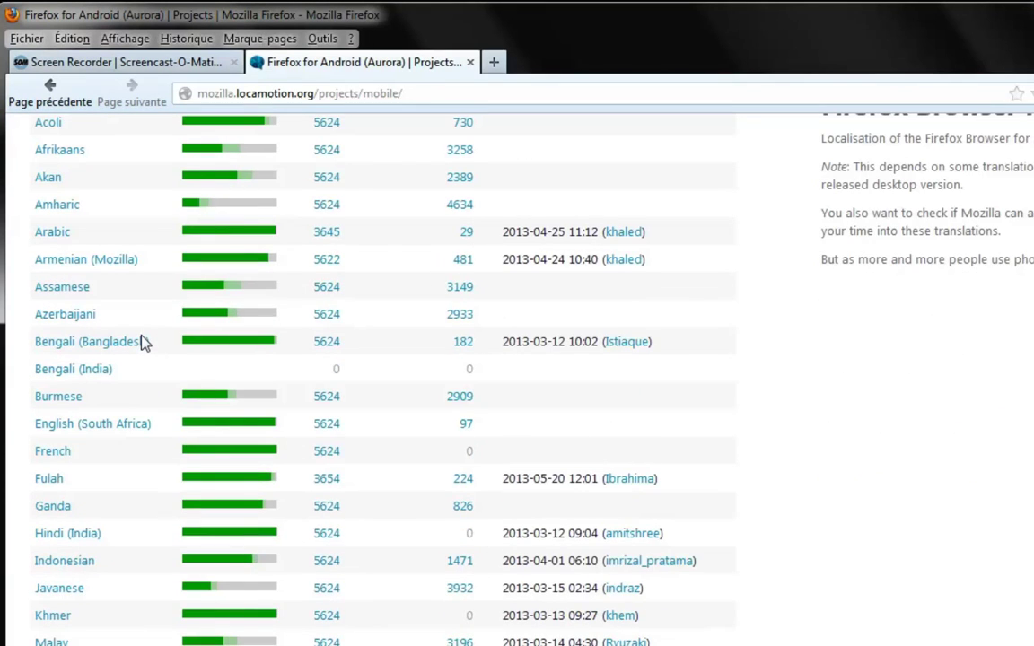
scroll(141, 342, "up", 5)
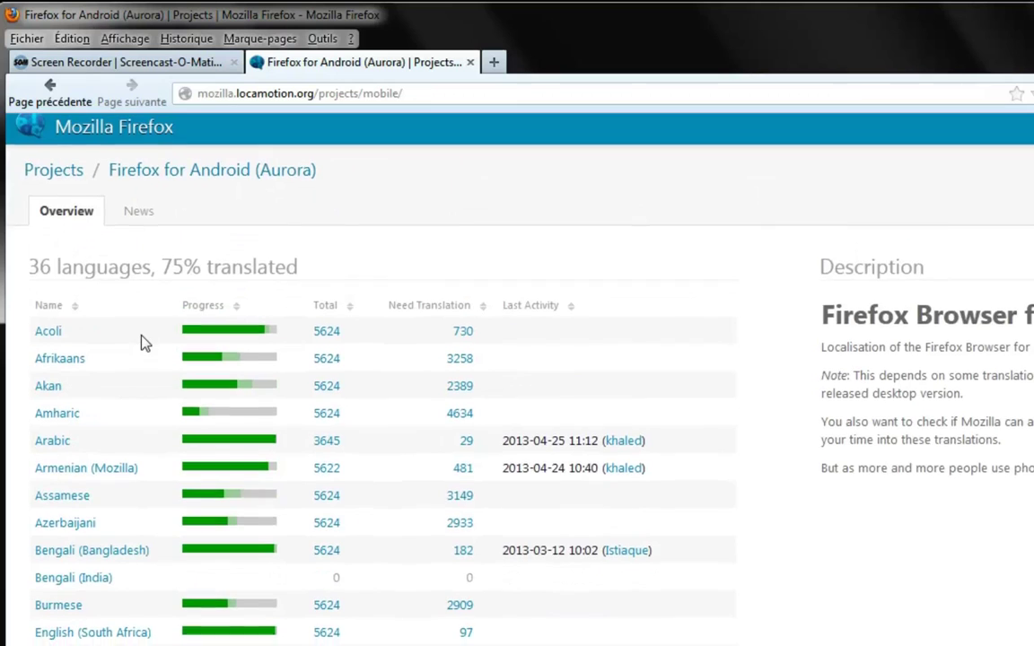
scroll(141, 342, "down", 5)
scroll(144, 344, "down", 7)
scroll(142, 342, "up", 10)
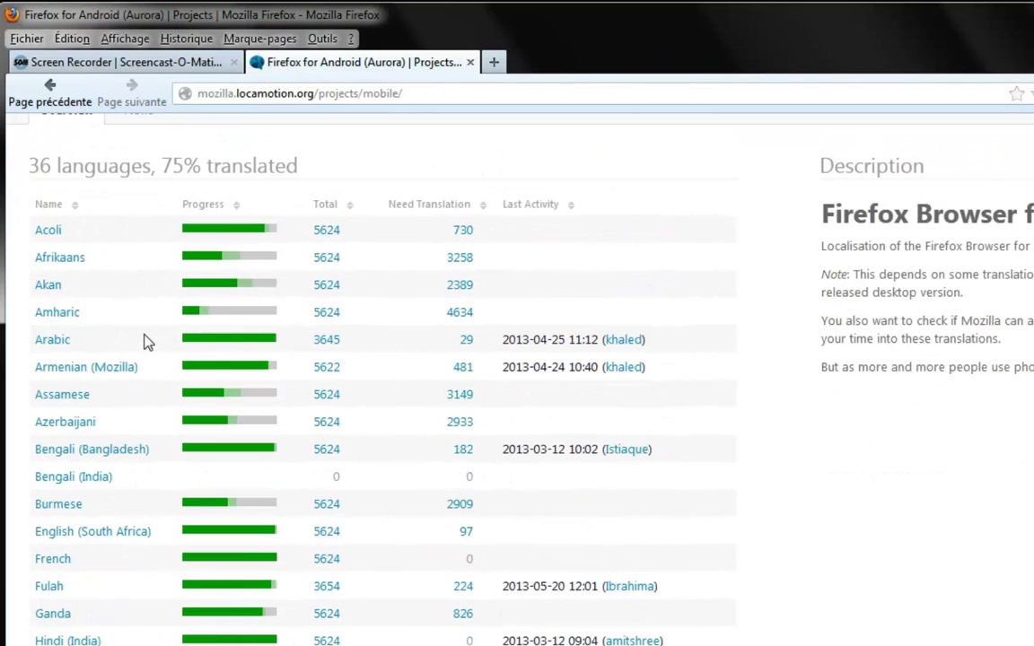
scroll(143, 344, "down", 5)
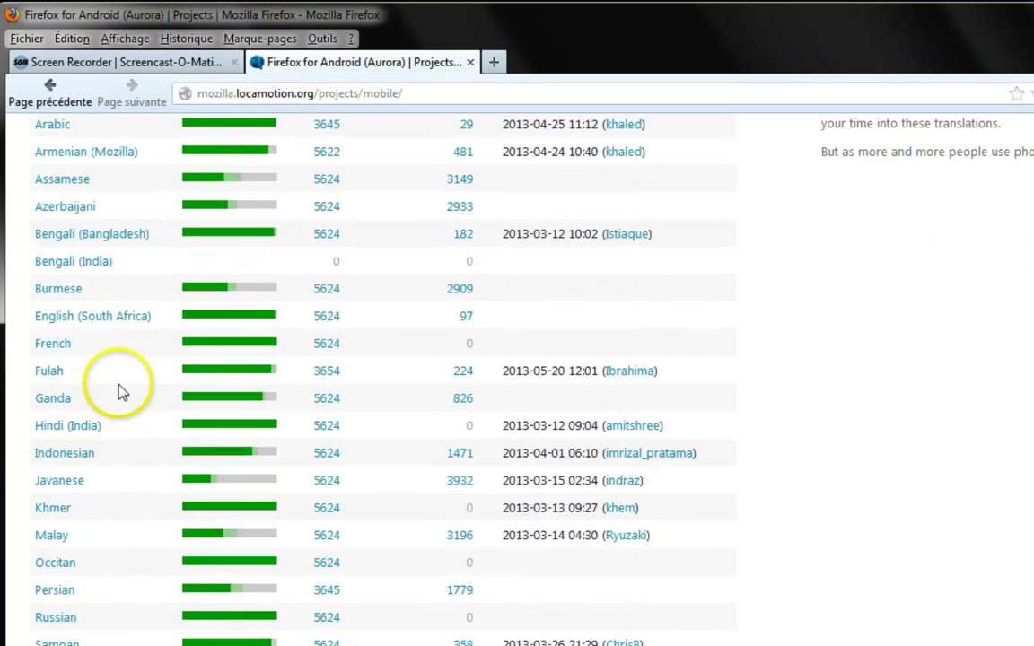
left_click(42, 375)
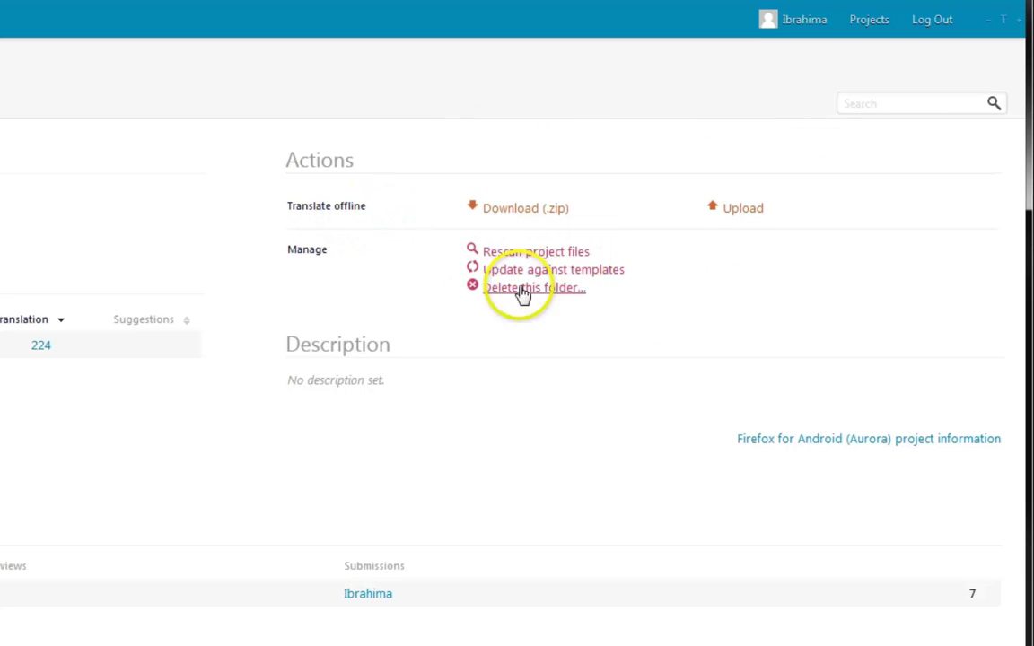
Step: Download the Fulah files as a .zip for offline translation, choosing to save the file in the LOCALIZATION library
left_click(516, 209)
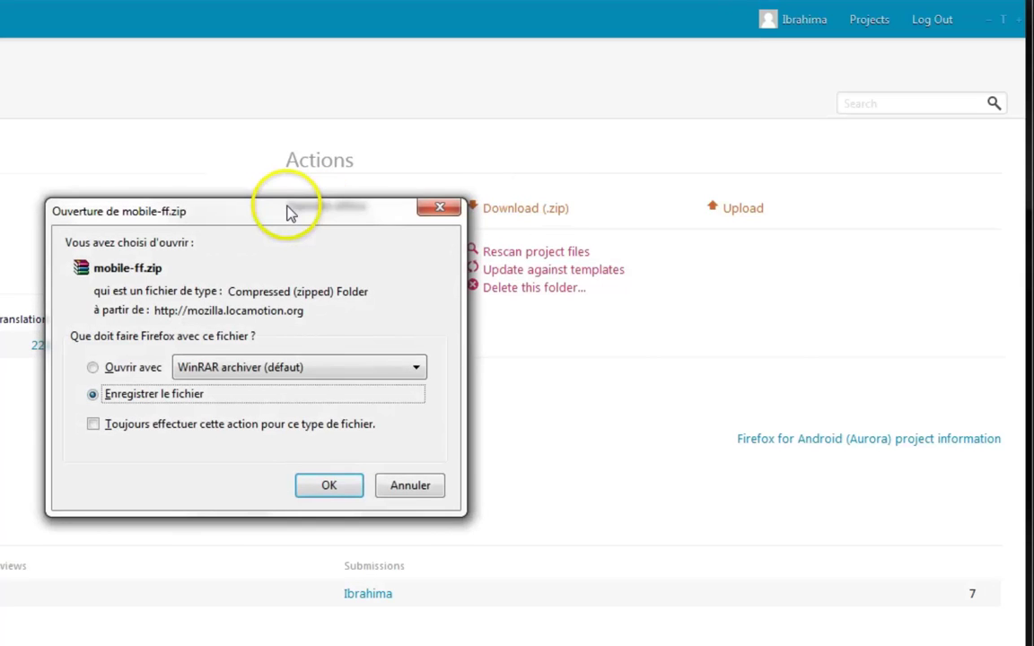
left_click(139, 395)
left_click(320, 487)
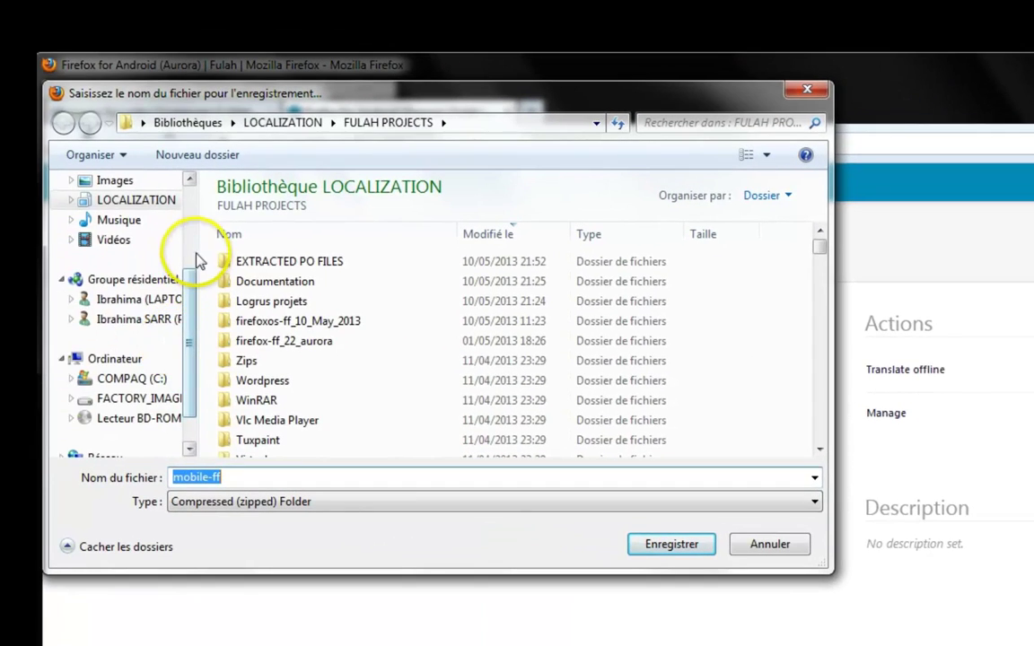
scroll(191, 256, "up", 3)
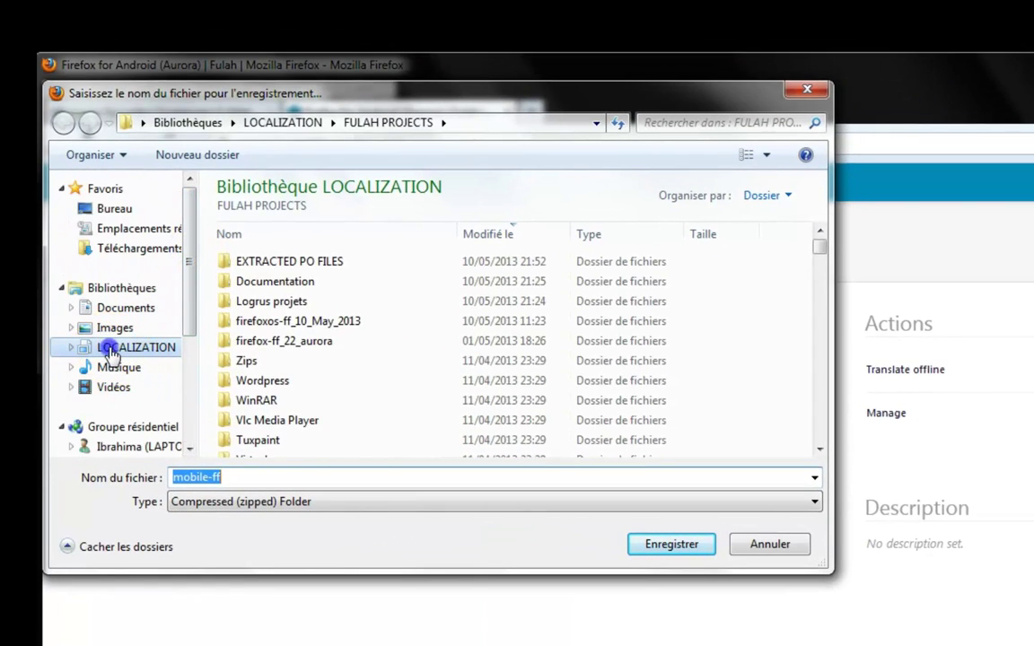
left_click(109, 353)
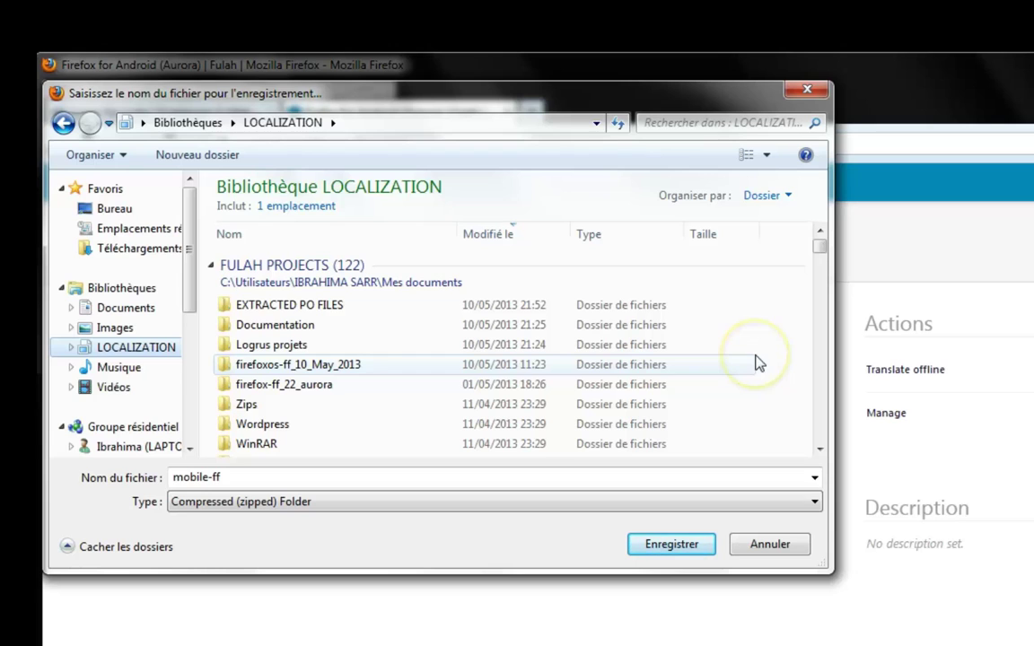
Step: Create a folder named FIREFOX FOR ANDROID in the LOCALIZATION library and open it as the save location
left_click(194, 156)
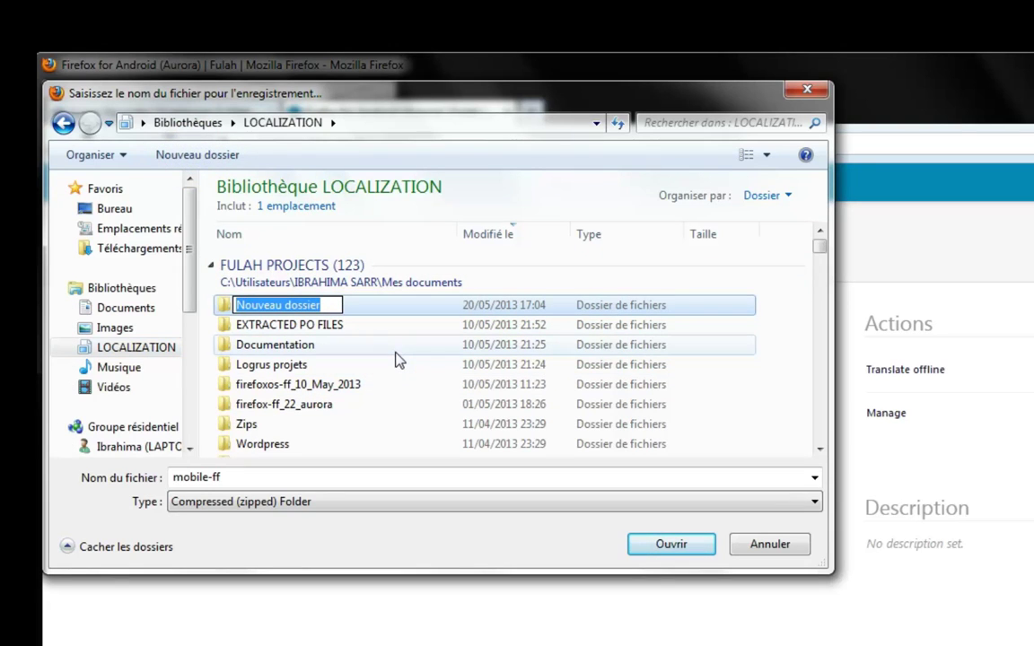
type("FIREF")
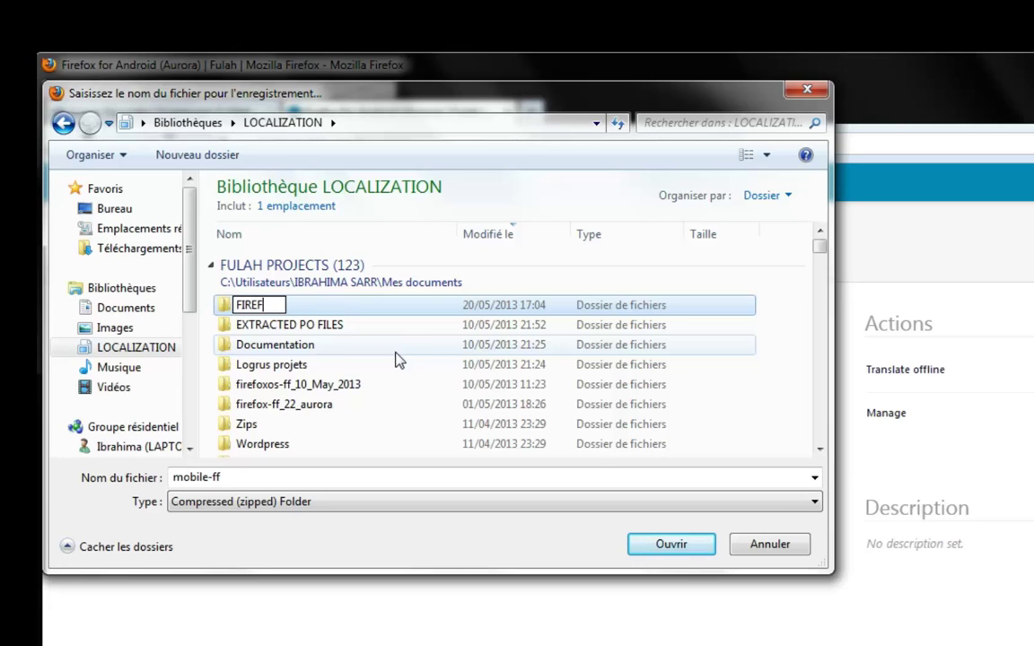
type("OX OF")
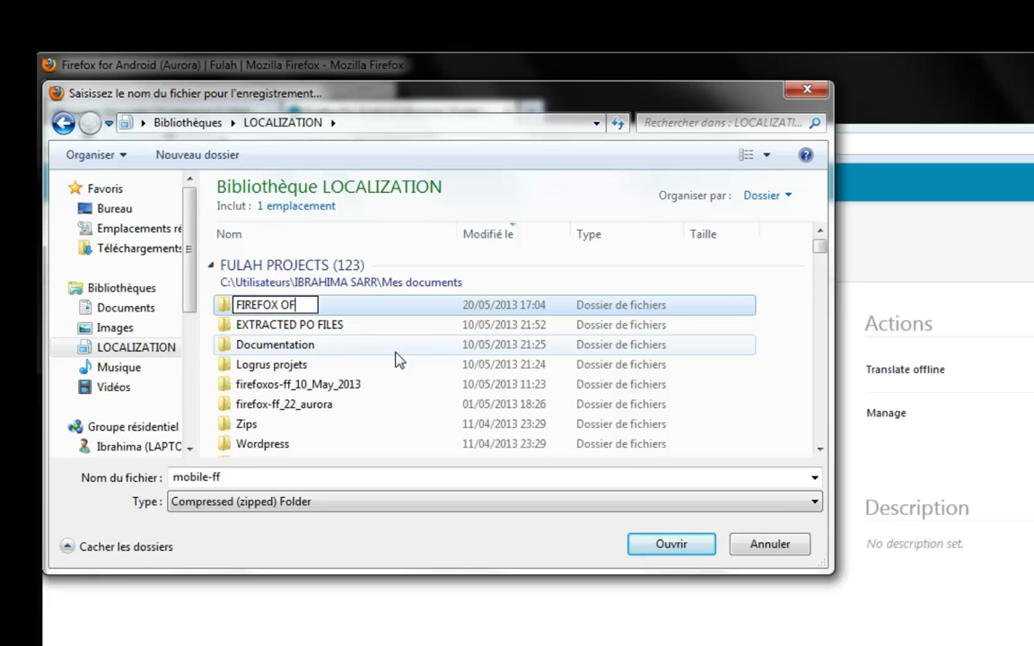
key("BackSpace")
key("BackSpace")
type("FOR ANDROID")
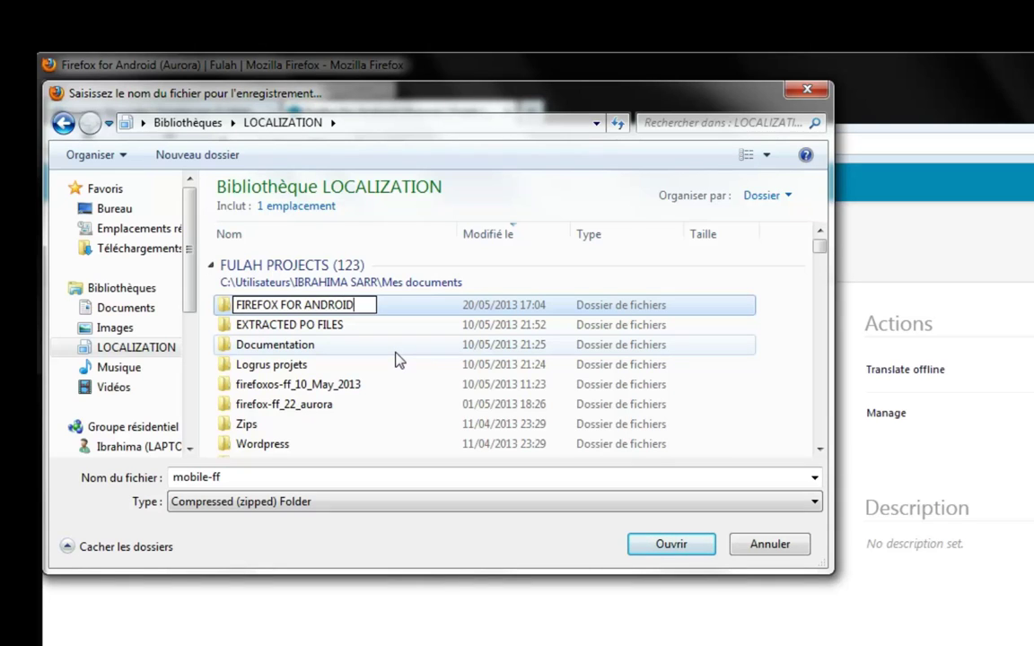
key("Return")
key("Return")
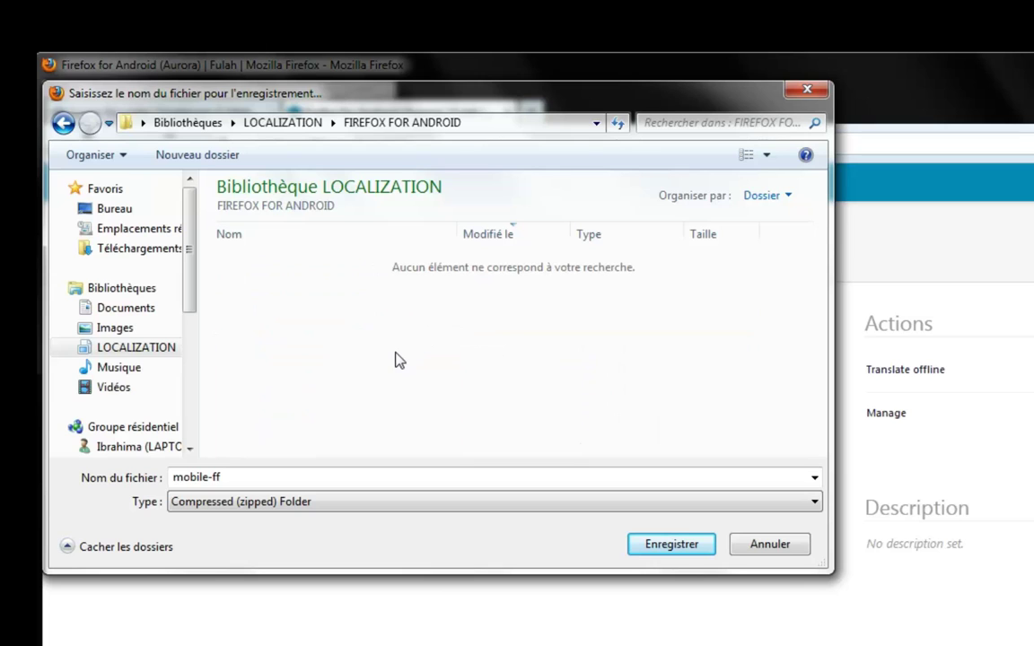
Step: Prefix the archive's file name to make it firefox-mobile-ff and save it in the FIREFOX FOR ANDROID folder
double_click(255, 483)
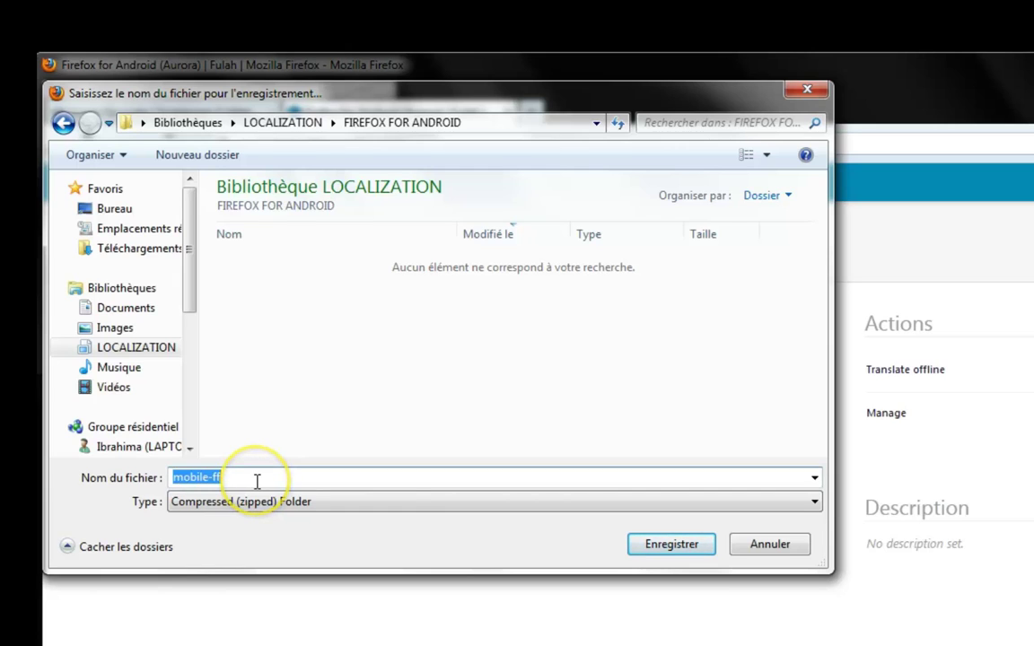
left_click(257, 482)
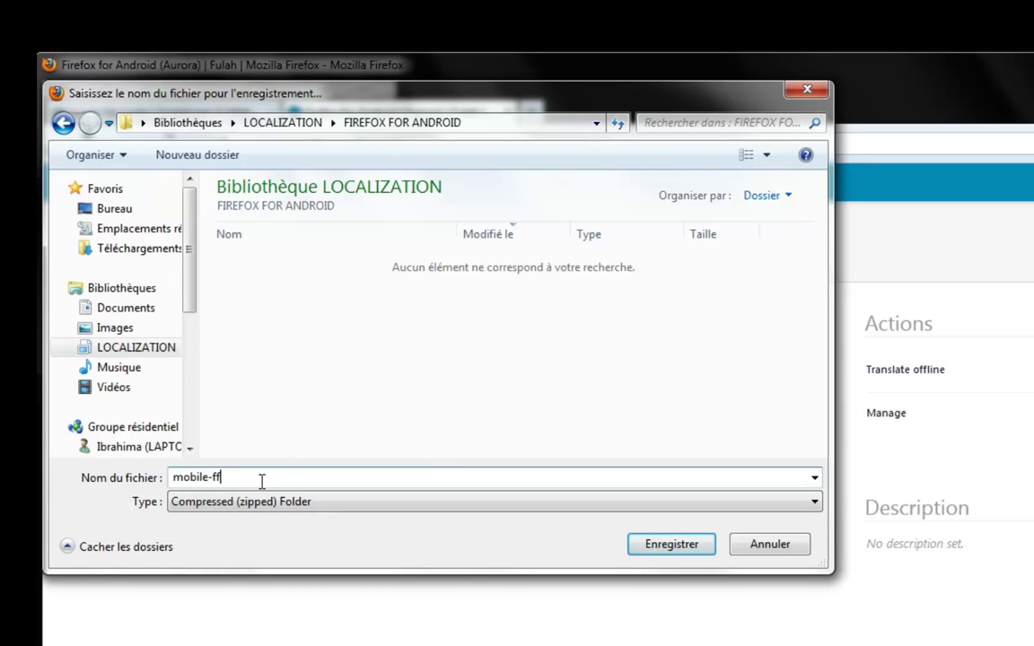
left_click(275, 500)
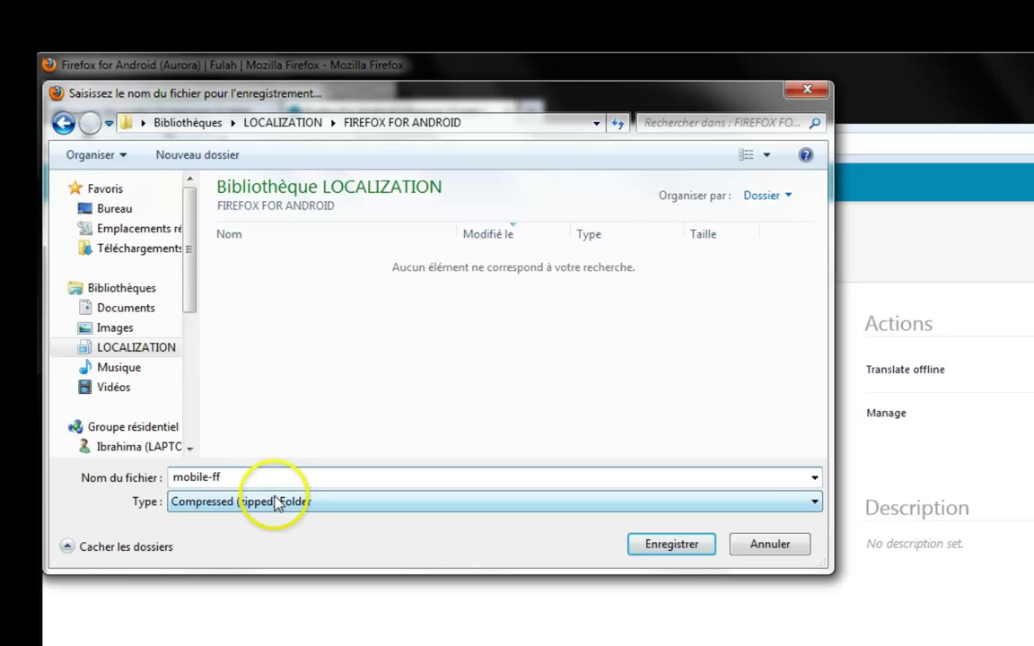
key("shift+Tab")
key("Home")
type("FIREF6")
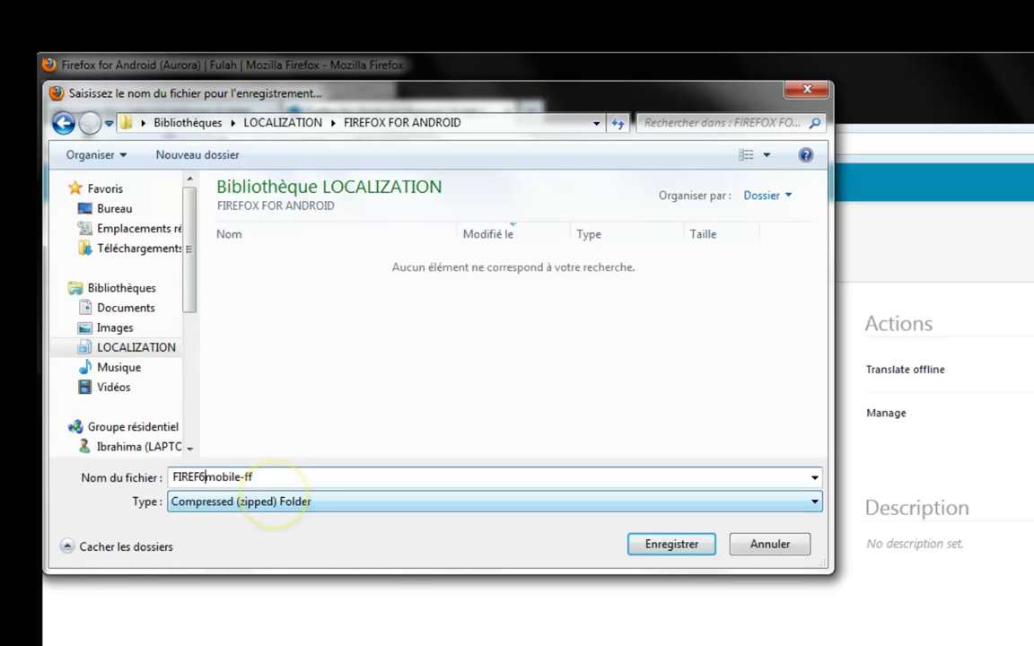
key("BackSpace")
key("BackSpace")
key("BackSpace")
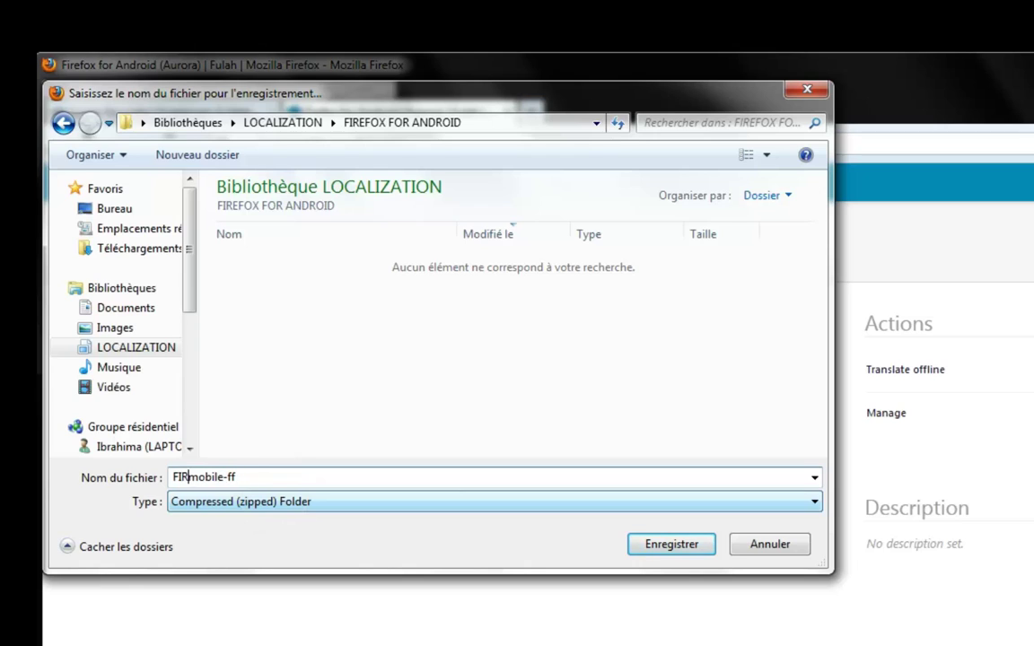
key("BackSpace")
key("BackSpace")
key("BackSpace")
type("firefox-")
left_click(673, 545)
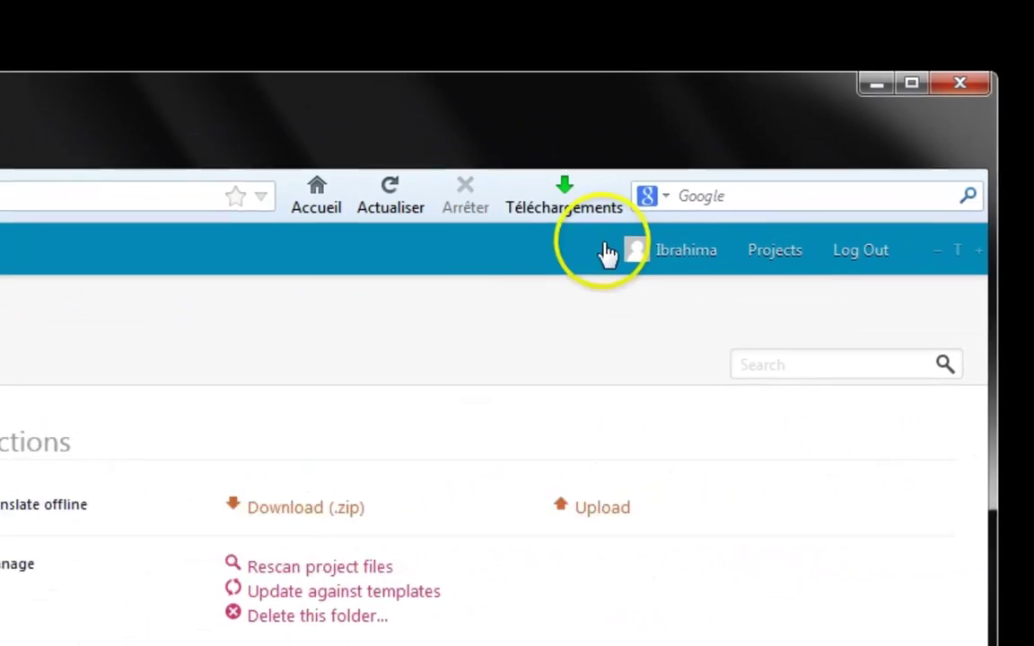
Step: Open the folder containing the downloaded firefox-mobile-ff.zip from the browser's download list
left_click(534, 212)
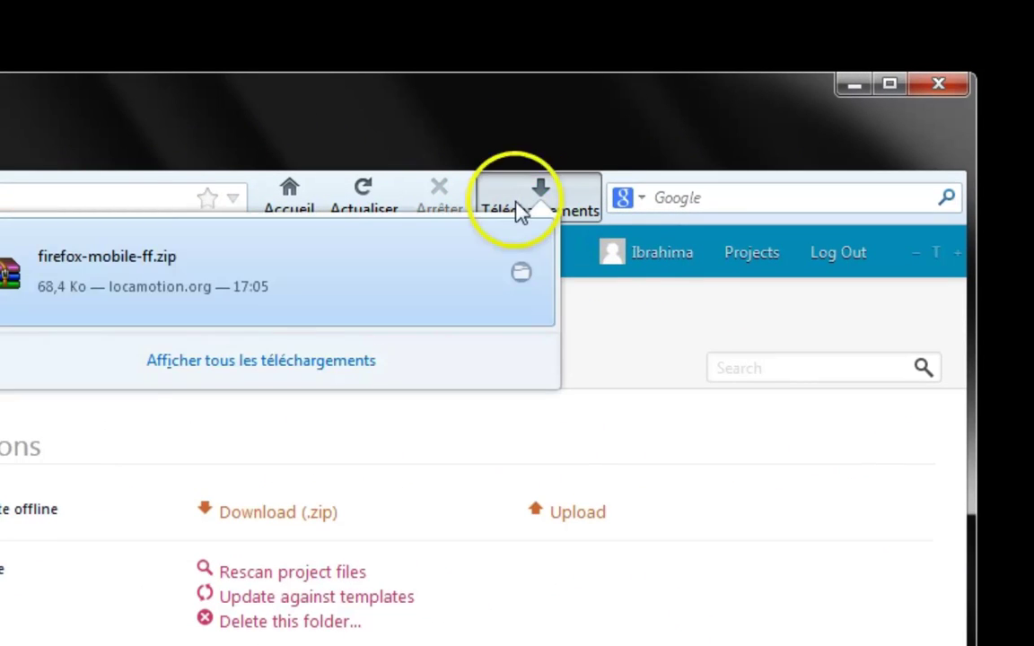
right_click(38, 293)
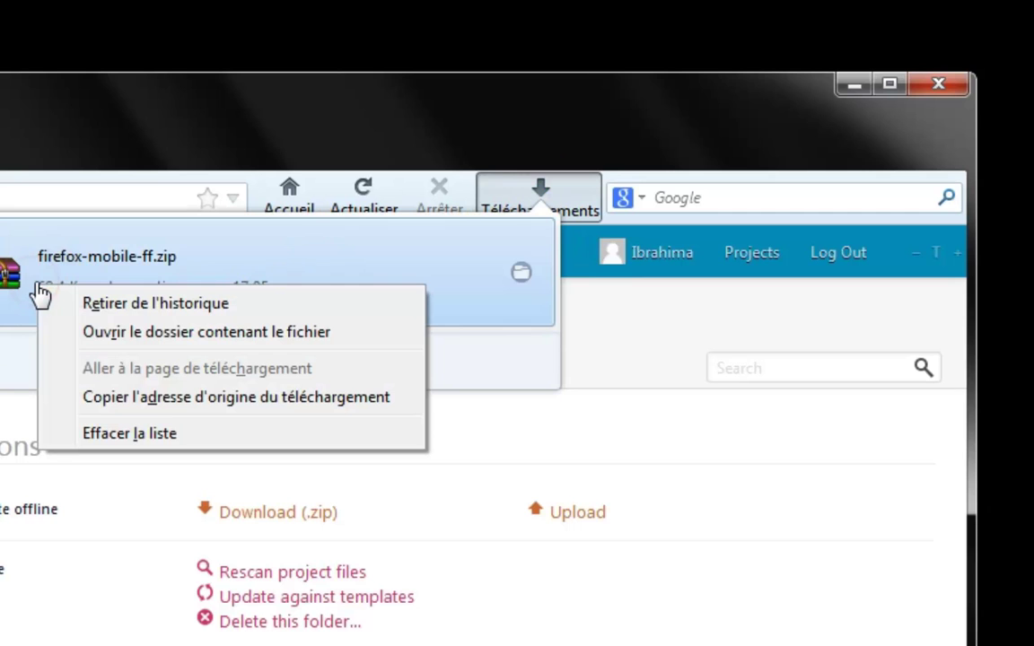
left_click(166, 332)
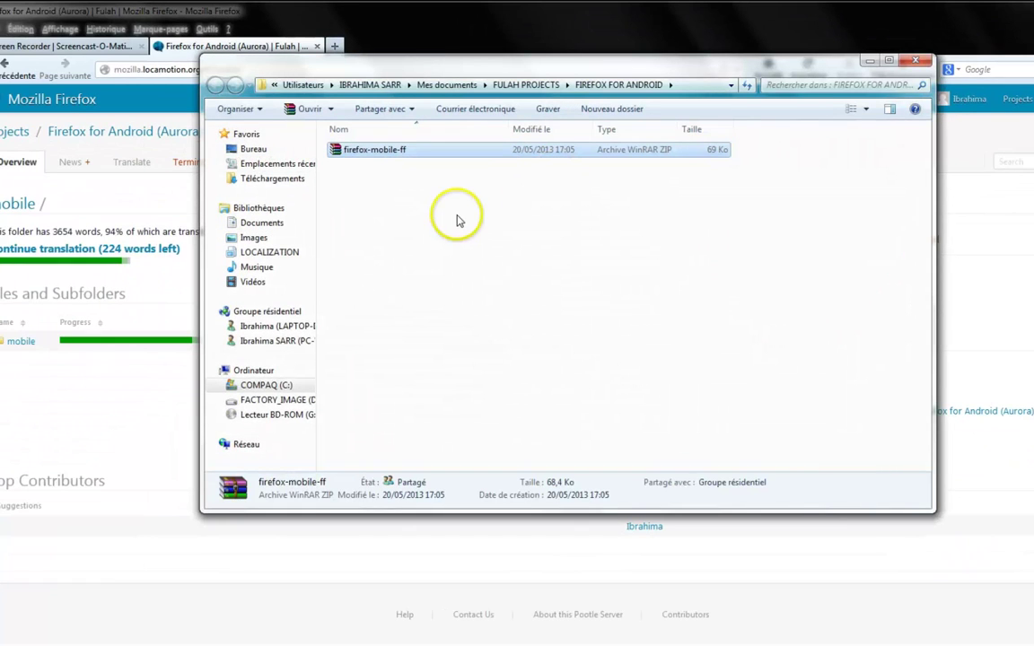
Step: Extract the mobile folder from firefox-mobile-ff.zip into the FIREFOX FOR ANDROID folder and close WinRAR
double_click(401, 158)
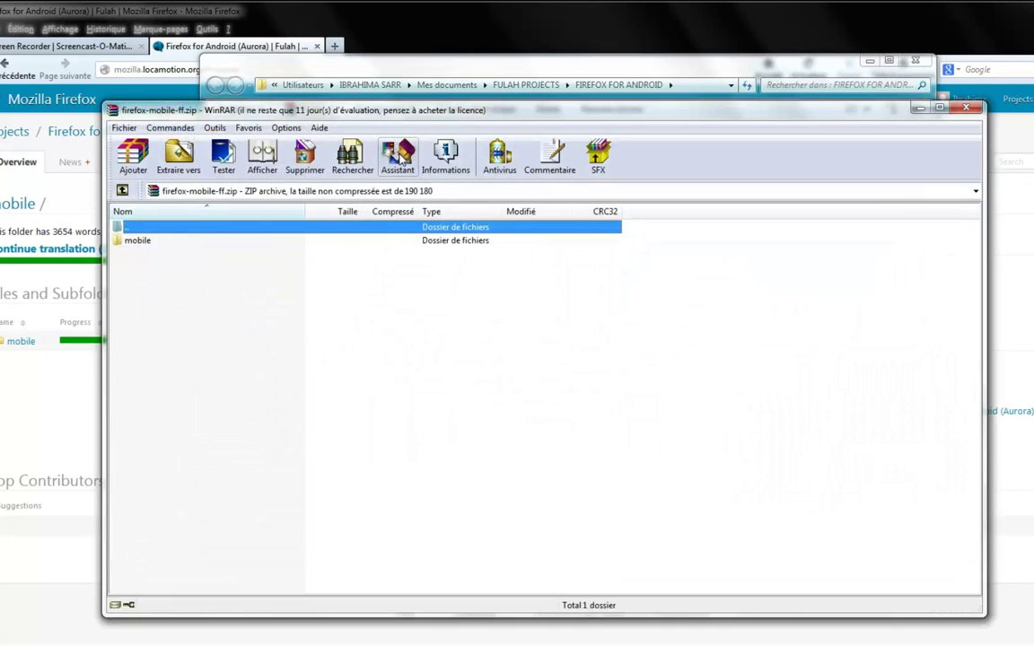
left_click_drag(243, 109, 790, 121)
left_click_drag(680, 246, 419, 246)
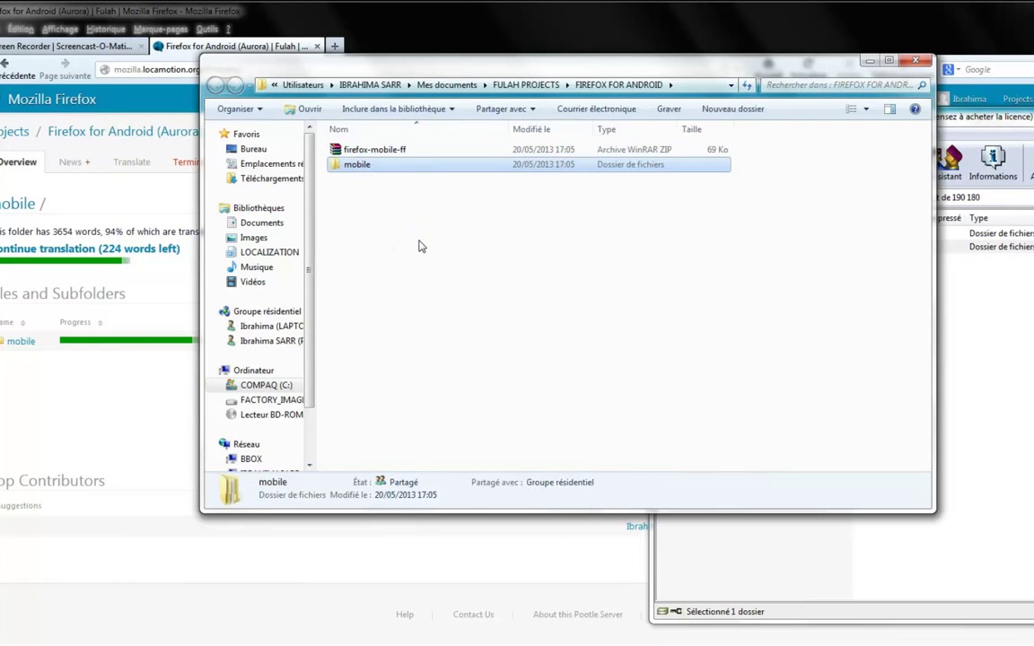
left_click(419, 245)
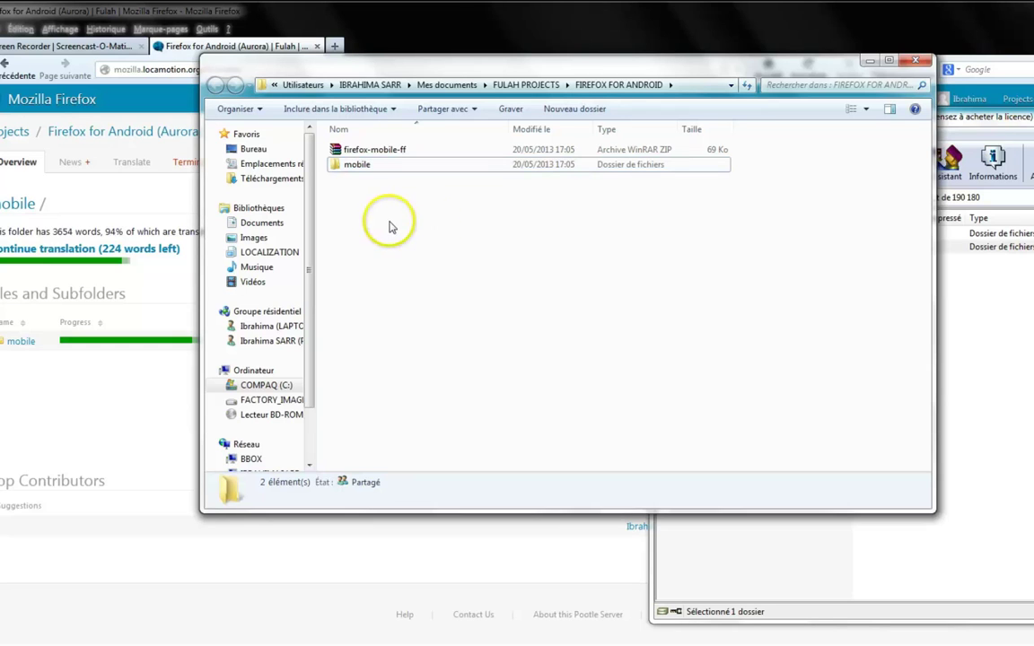
left_click(978, 126)
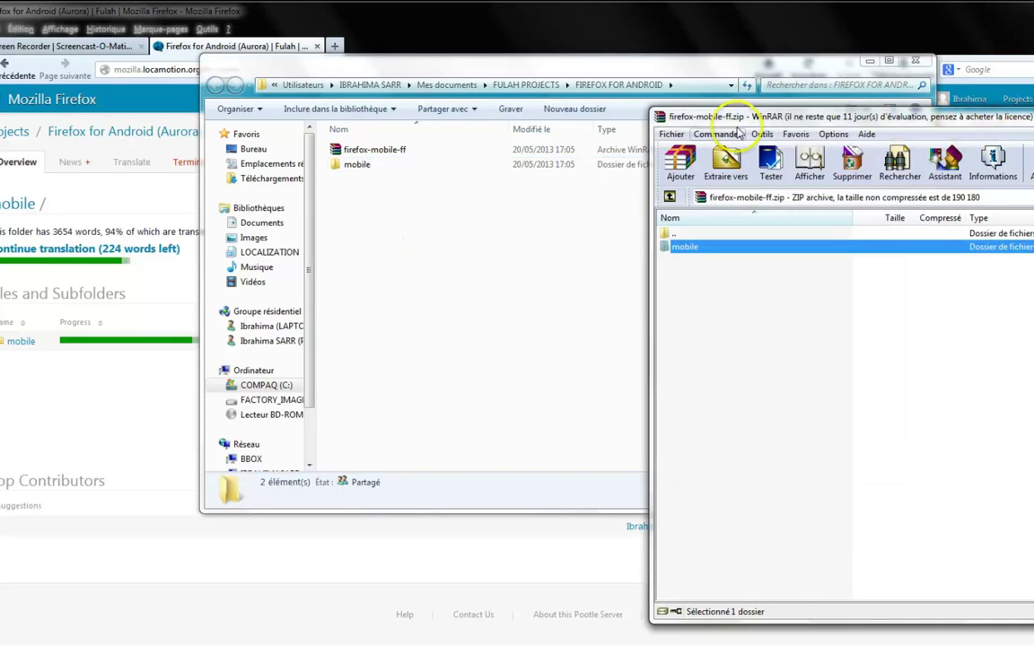
double_click(663, 120)
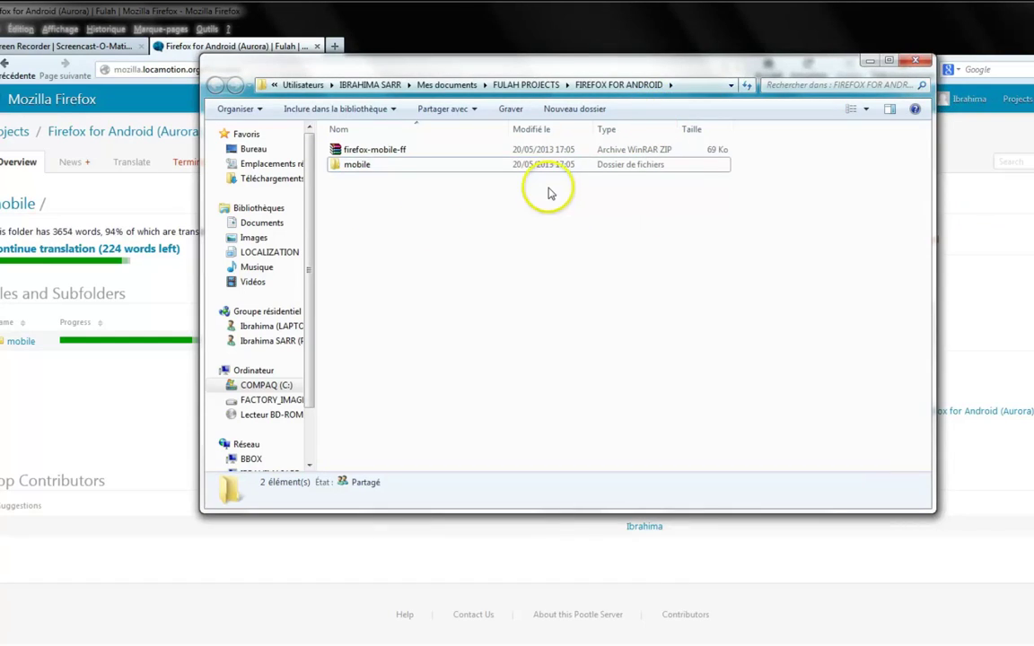
Step: Open the extracted mobile folder and examine its subfolders
left_click(388, 153)
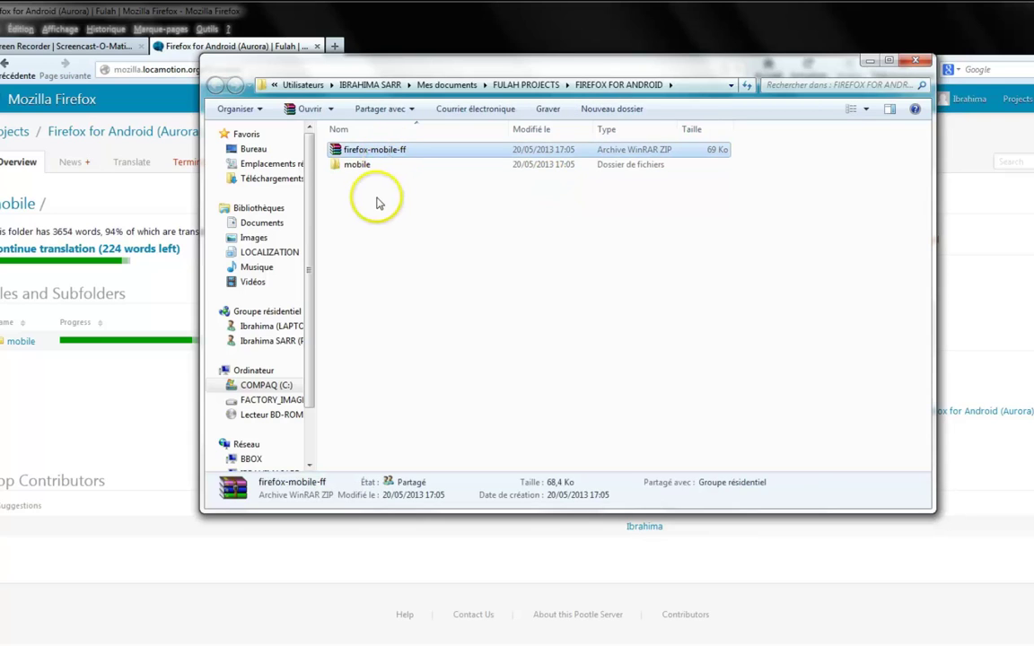
left_click(361, 170)
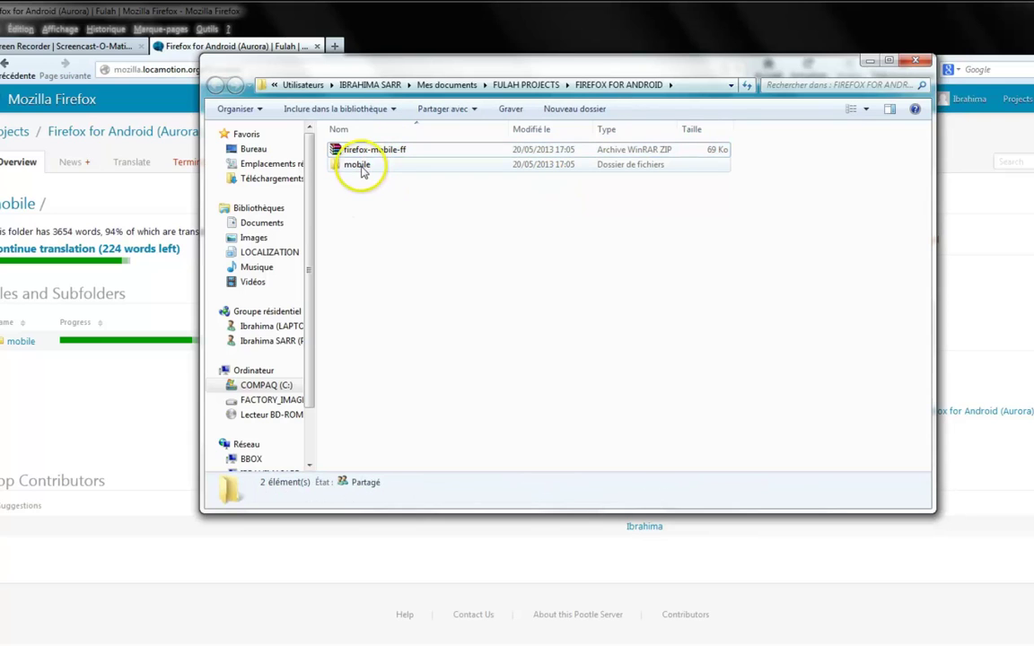
double_click(359, 167)
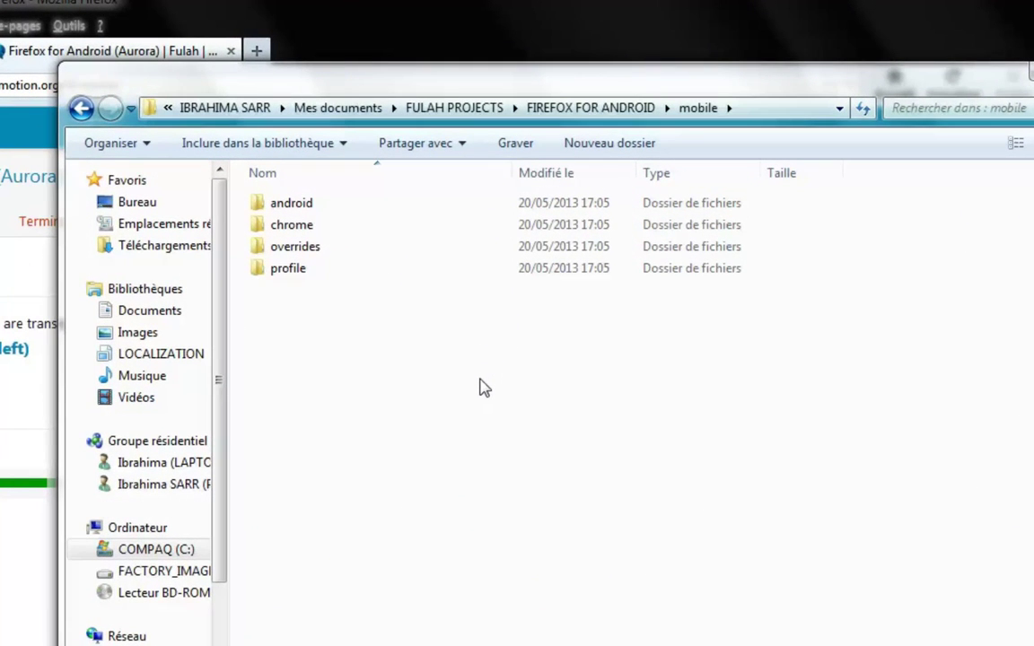
left_click(427, 384)
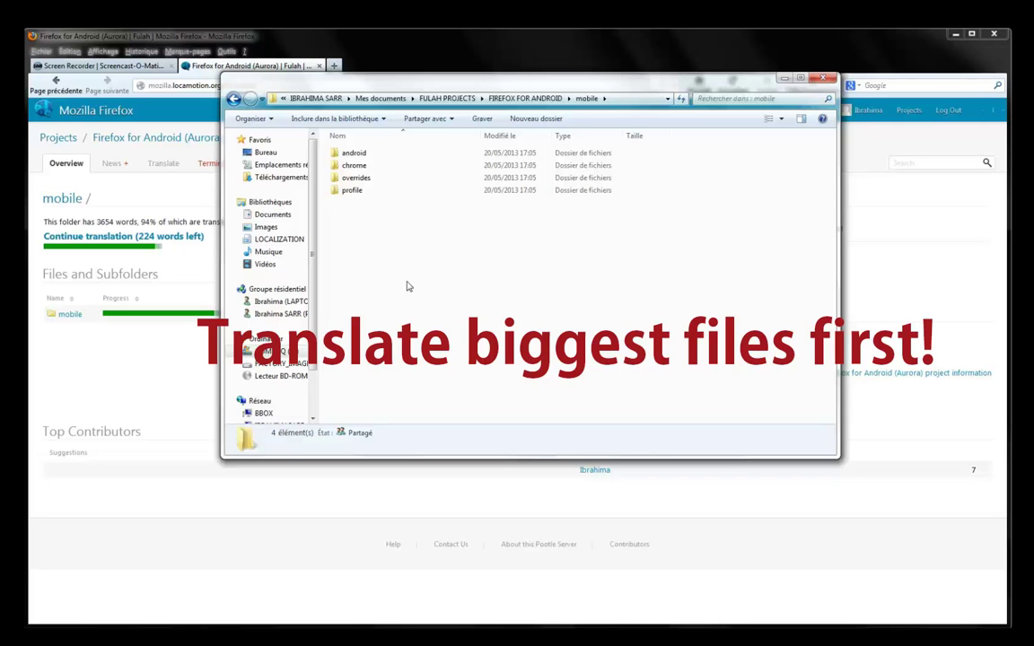
Step: Switch back to Pootle in Firefox and open the mobile folder of the Fulah project
left_click(159, 342)
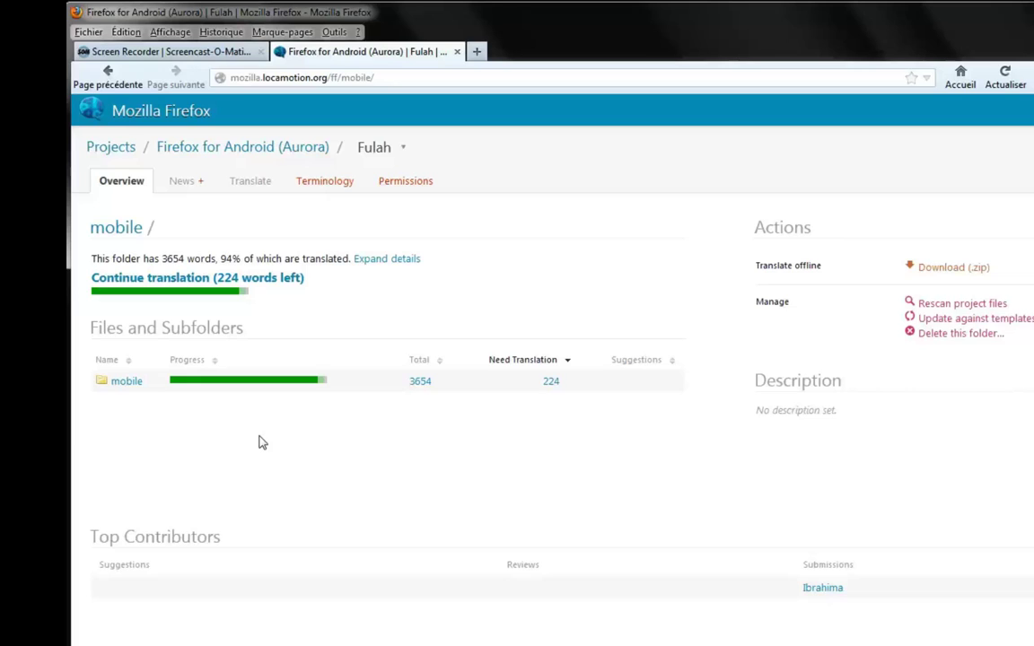
left_click(126, 385)
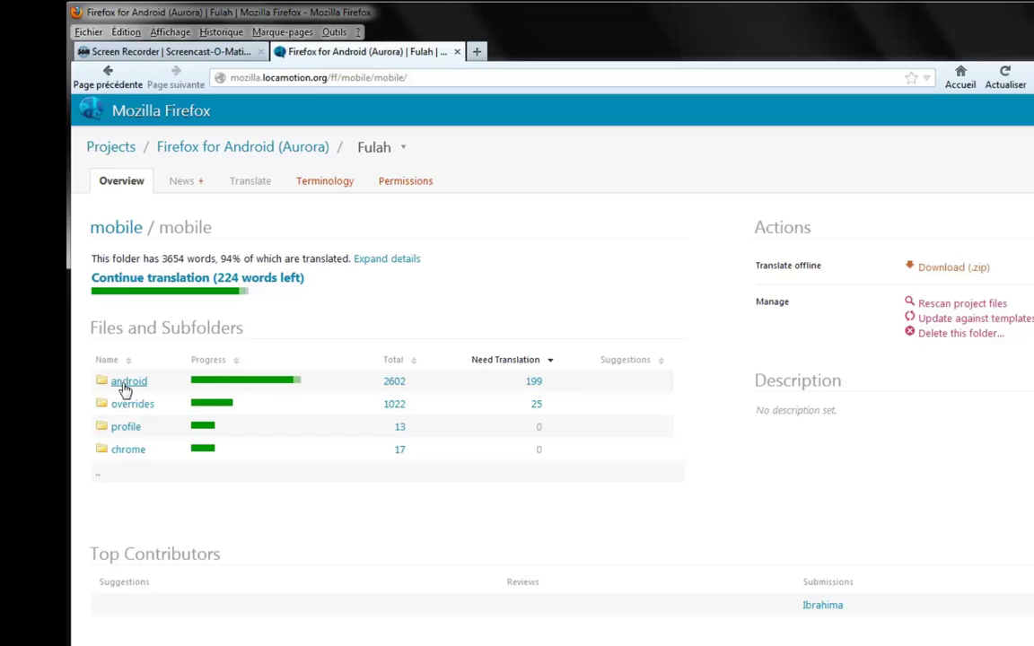
Step: Sort the mobile folder's subfolders by total words and then by words needing translation, largest first
left_click(397, 360)
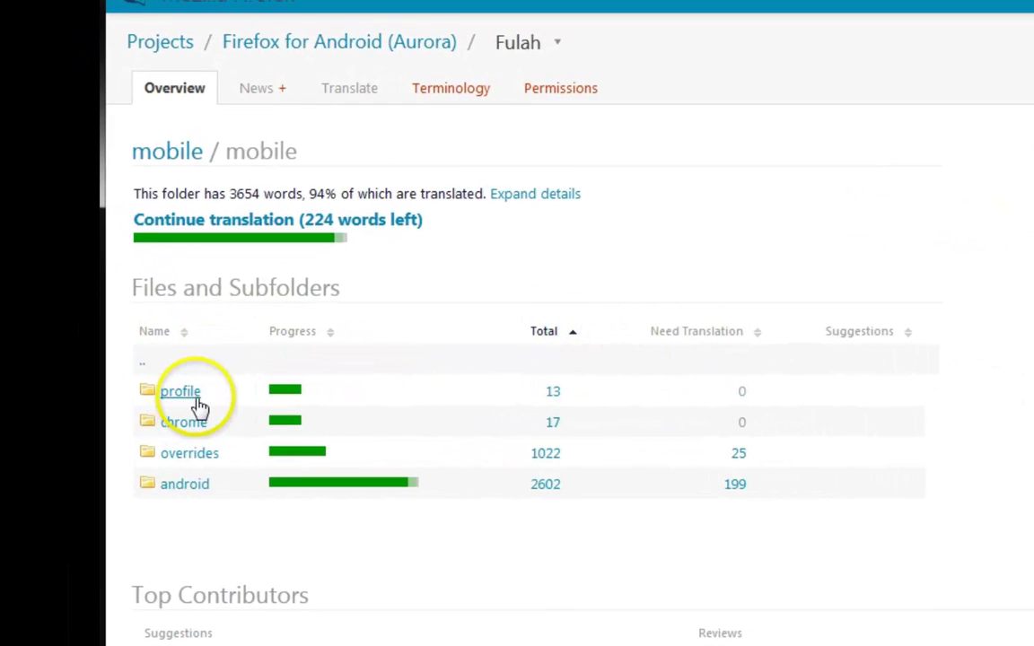
left_click(391, 321)
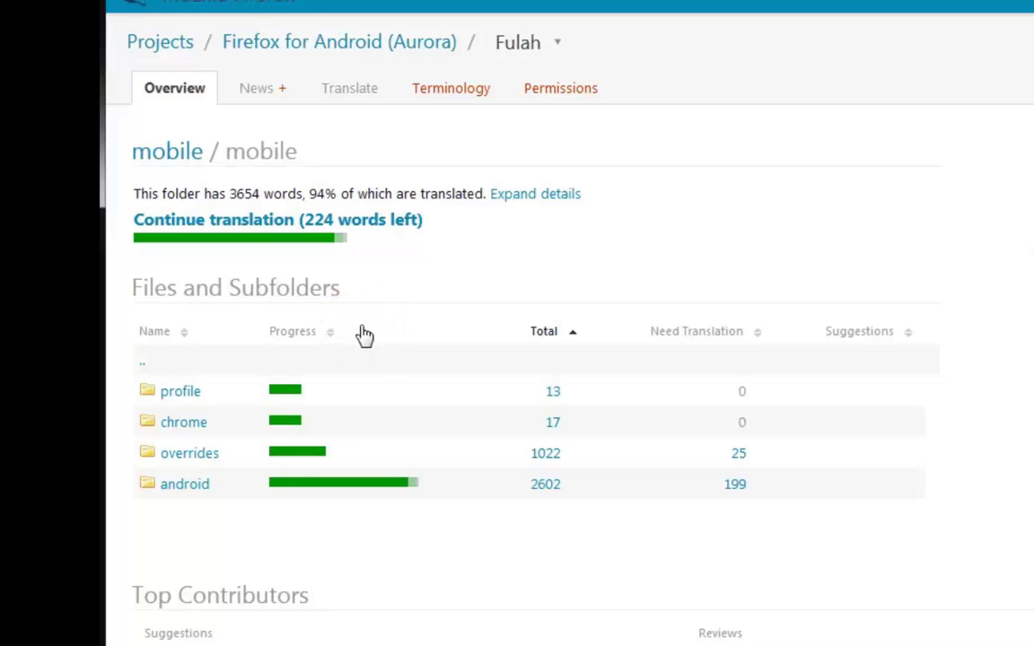
mouse_move(364, 334)
left_mouse_down()
mouse_move(299, 377)
mouse_move(331, 342)
mouse_move(275, 350)
mouse_move(212, 342)
mouse_move(452, 372)
mouse_move(869, 346)
mouse_move(524, 341)
mouse_move(741, 355)
left_mouse_up()
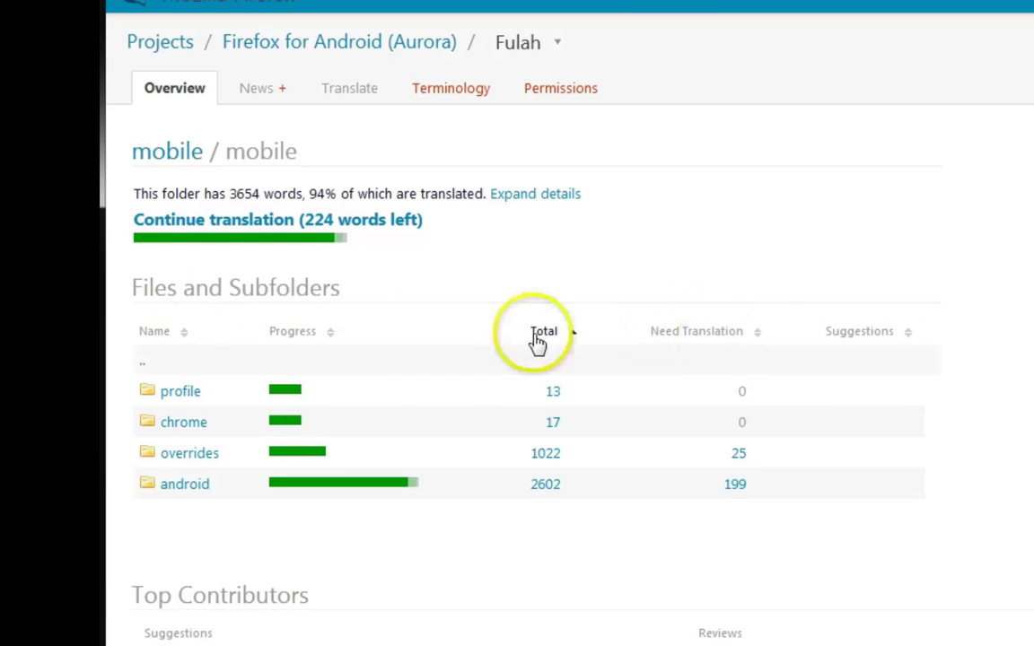
left_click(721, 339)
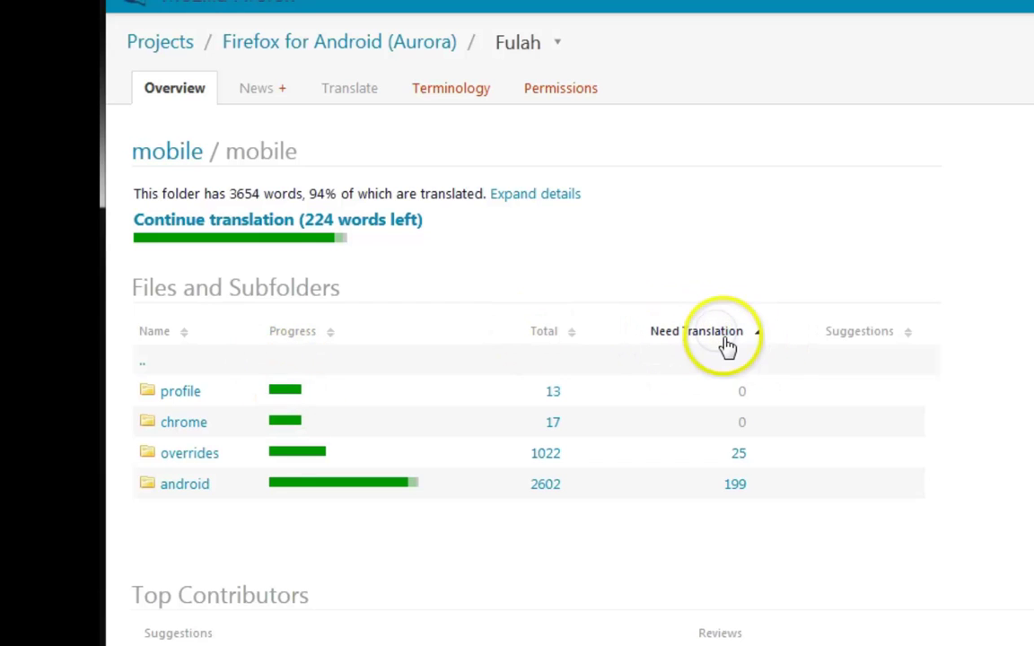
left_click(725, 338)
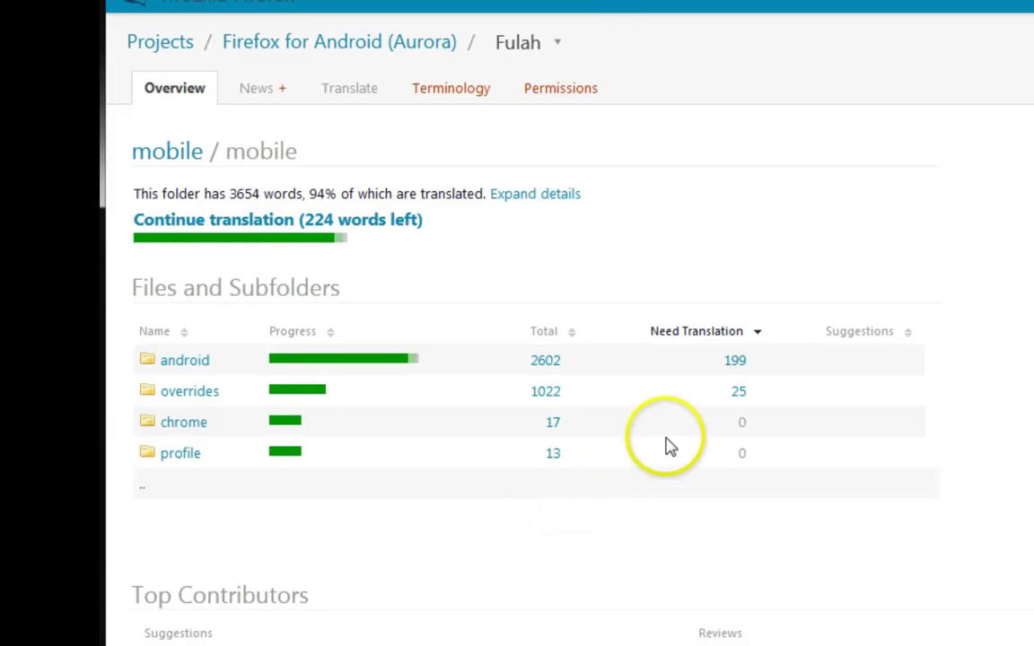
Step: Open the android folder's chrome subfolder and examine which of its files need the most translation
mouse_move(736, 372)
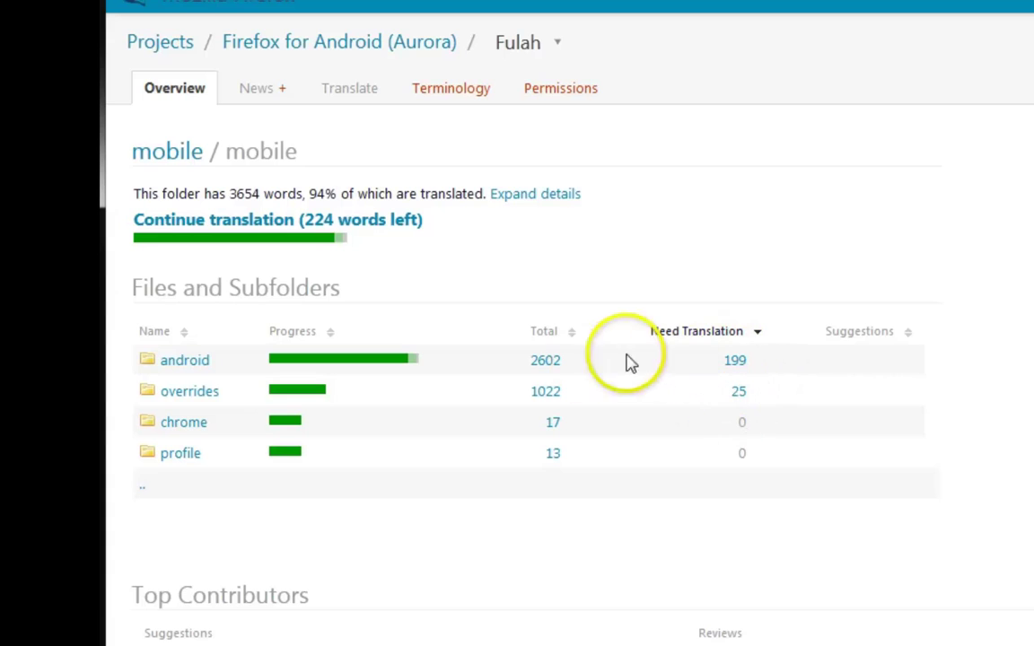
left_click(190, 366)
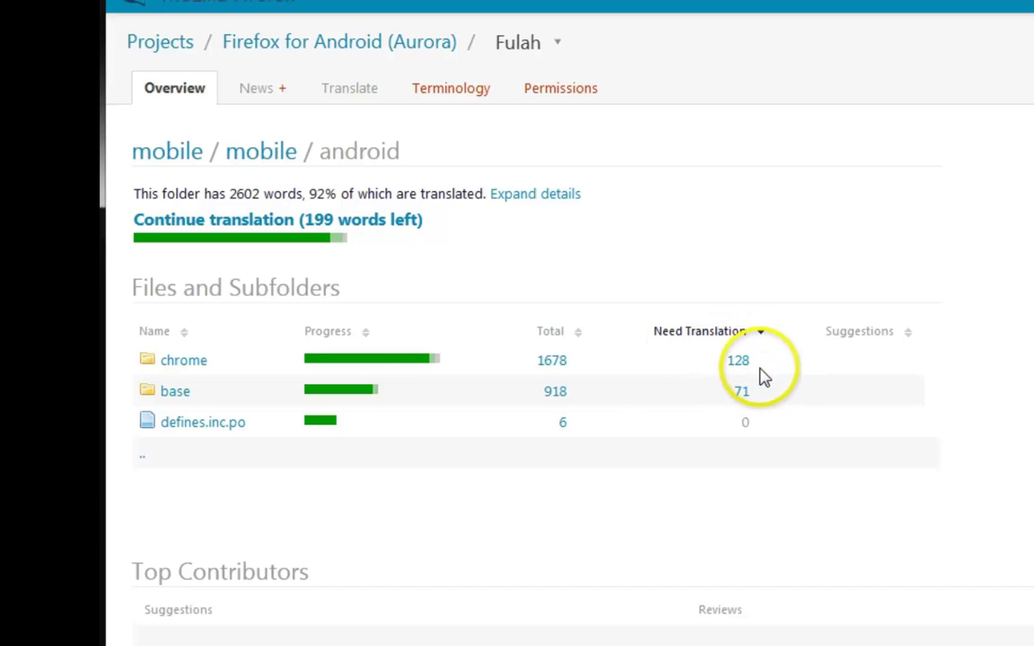
left_click(178, 362)
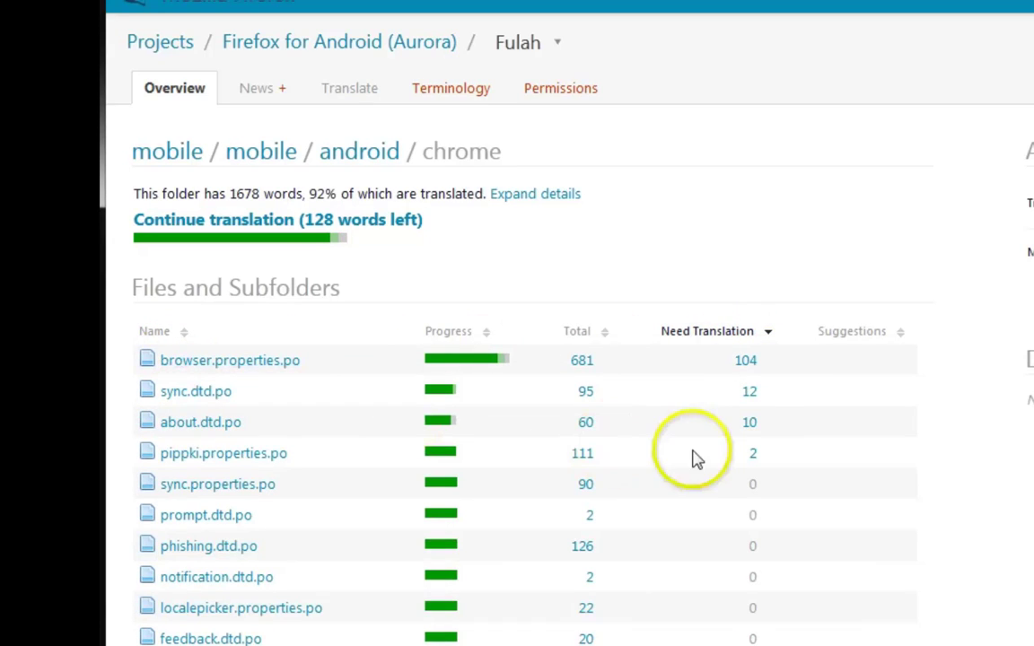
scroll(858, 471, "down", 4)
scroll(857, 471, "up", 4)
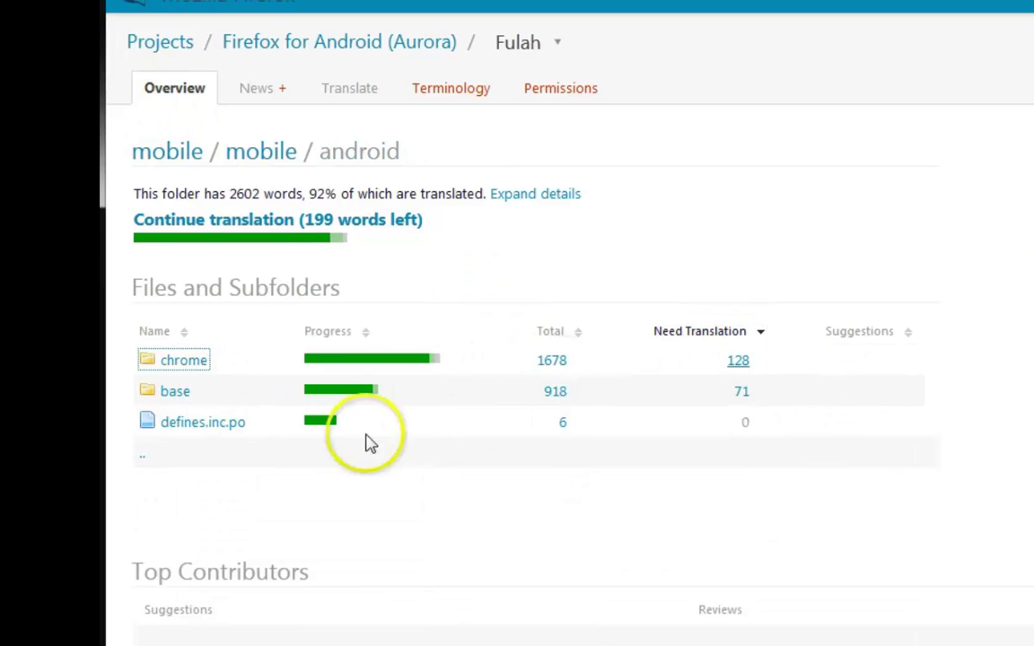
Step: Check the files needing translation in the android folder's base subfolder, and return to its chrome subfolder
left_click(178, 392)
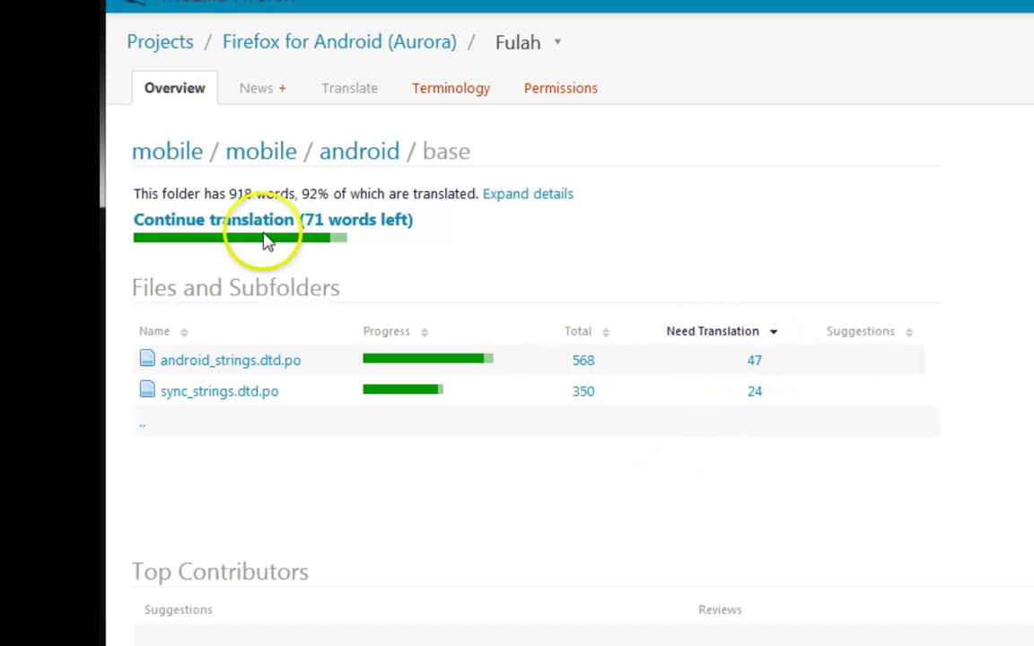
key("alt+Left")
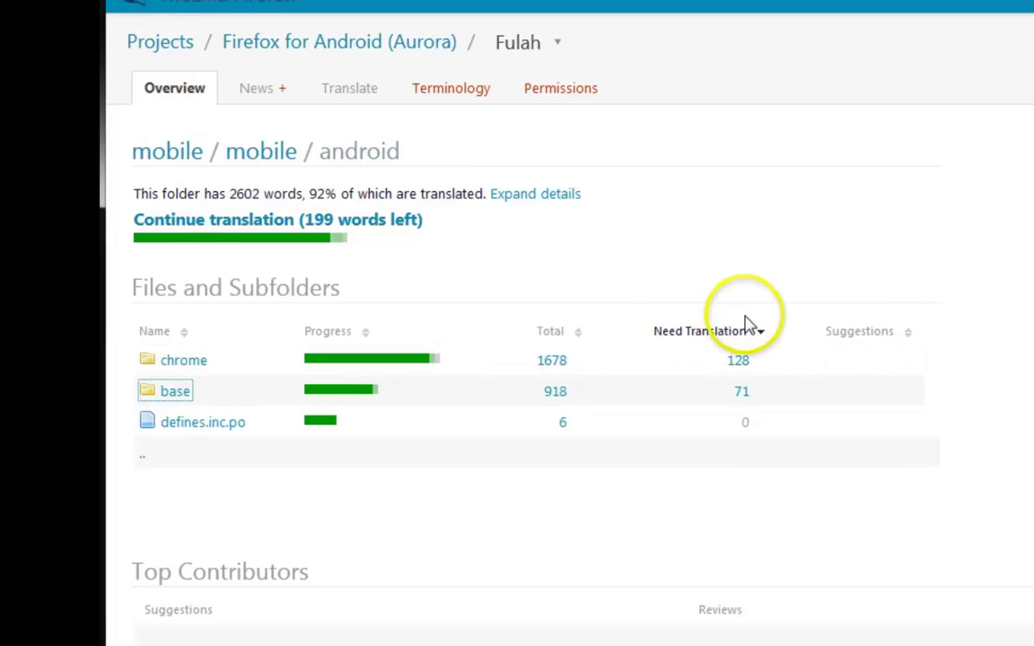
left_click(166, 364)
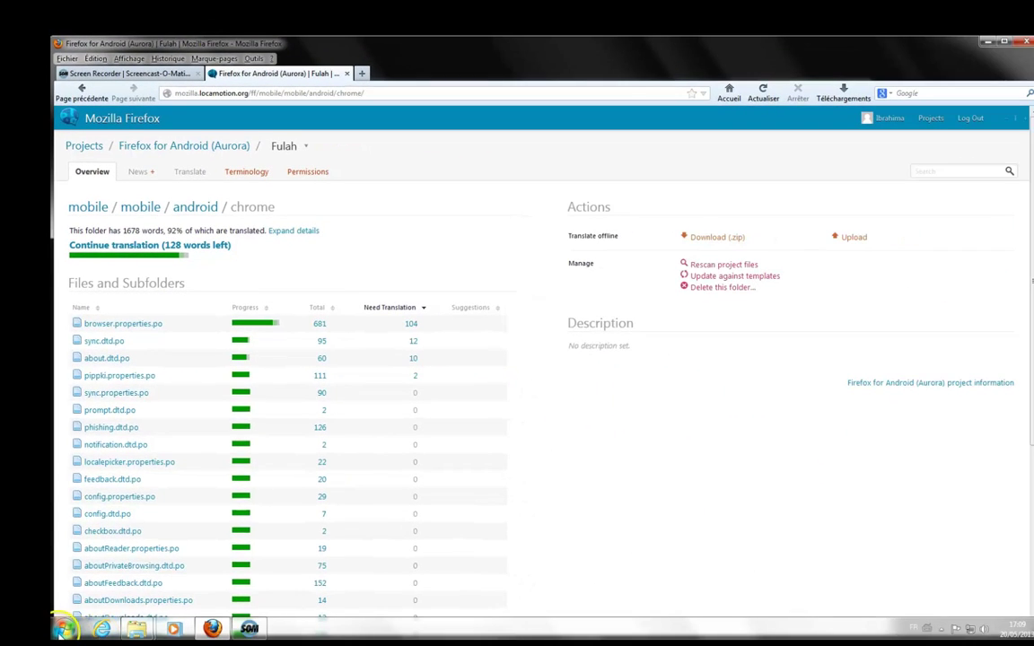
Step: Switch to Virtaal by launching it and bring up its dialog for choosing a translation file
left_click(65, 628)
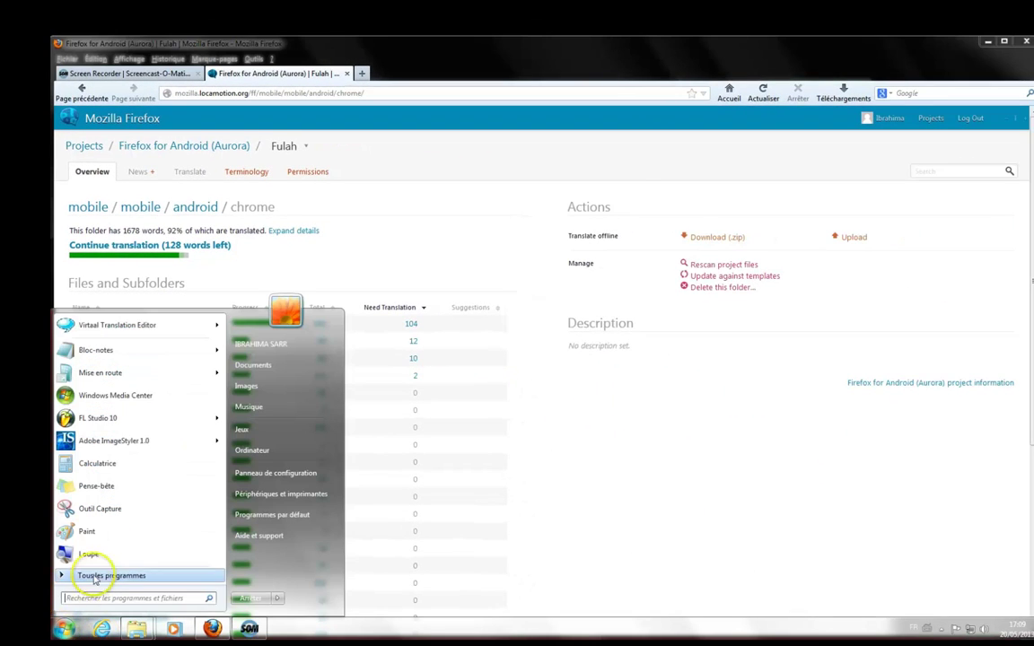
left_click(160, 330)
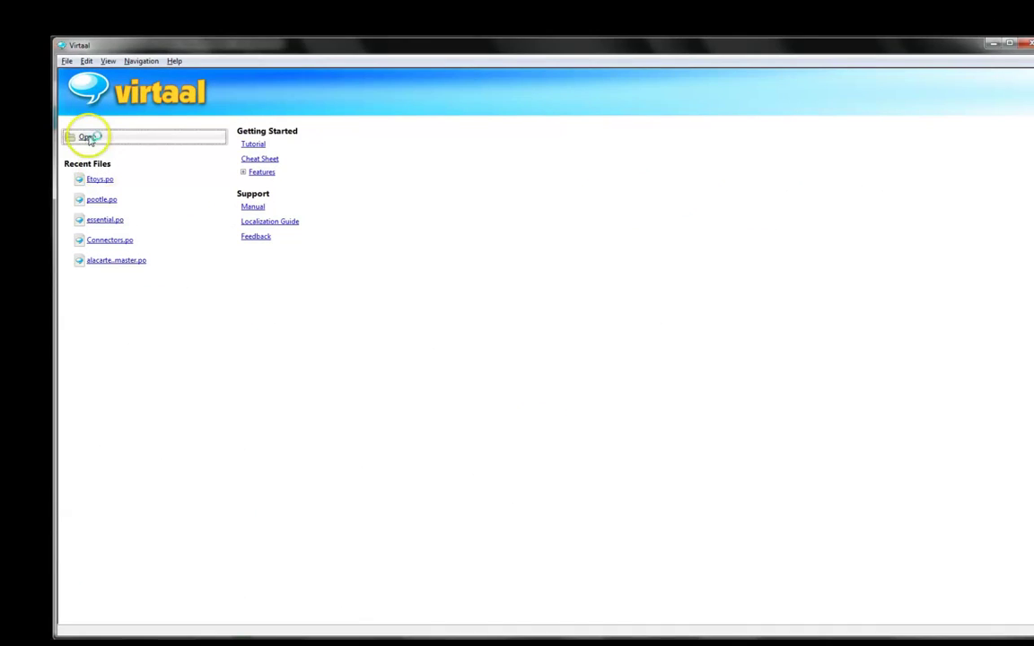
left_click(93, 140)
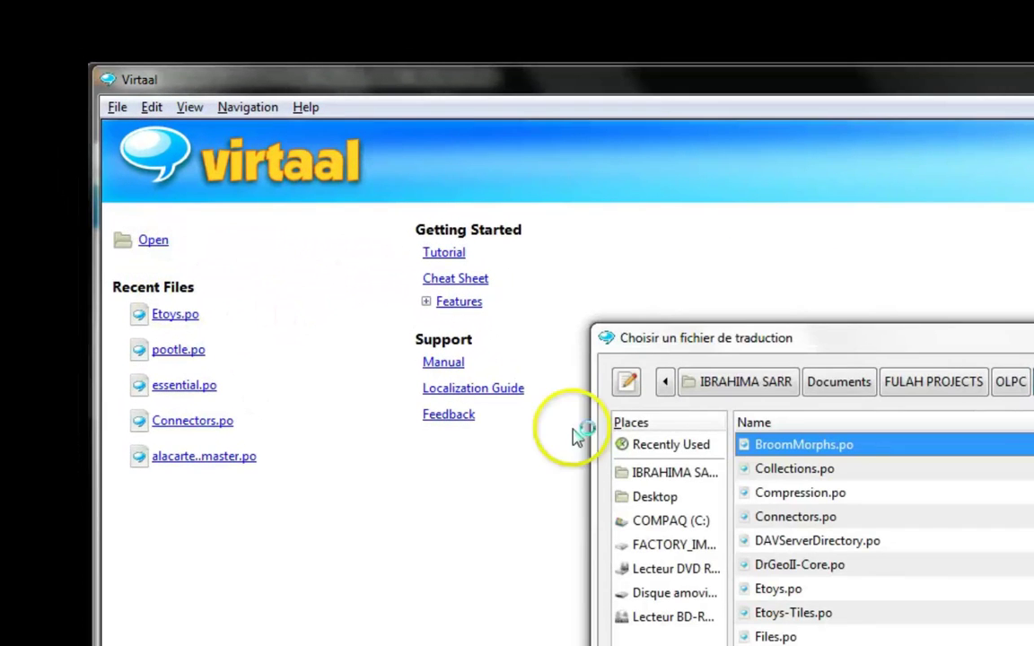
Step: Browse to FULAH PROJECTS, sort the folders by most recent modification, and open the mobile folder inside FIREFOX FOR ANDROID
left_click(929, 385)
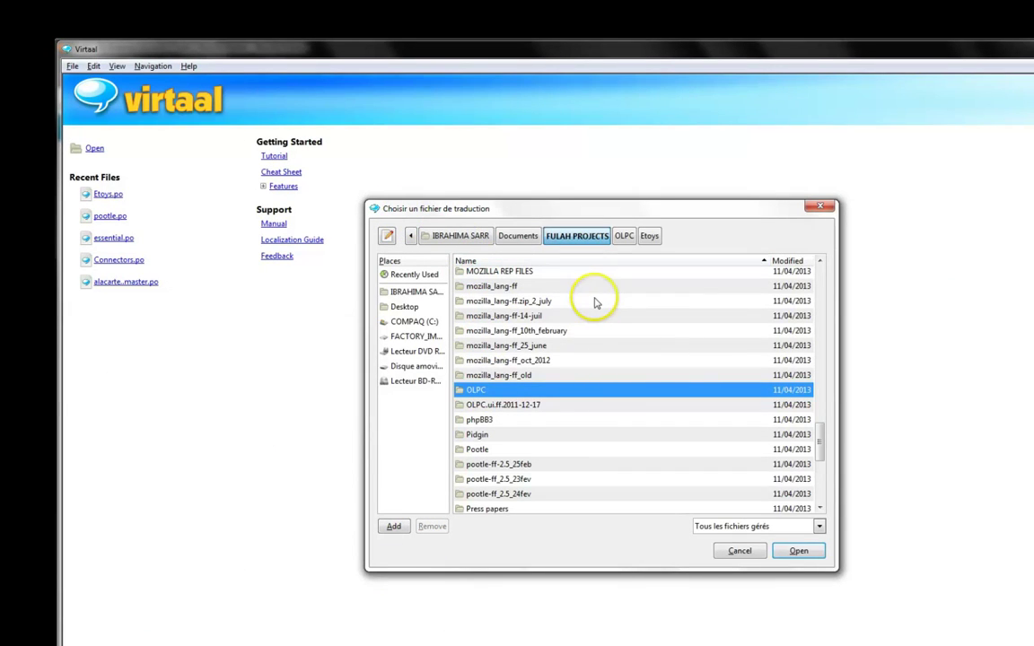
scroll(565, 349, "up", 5)
scroll(565, 350, "up", 12)
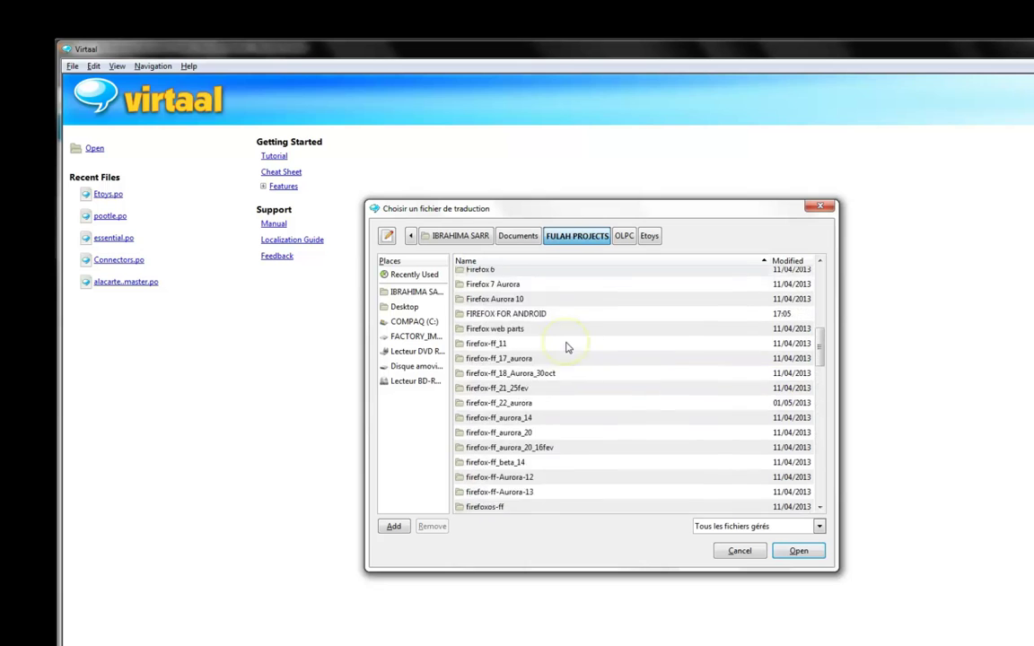
scroll(565, 348, "up", 3)
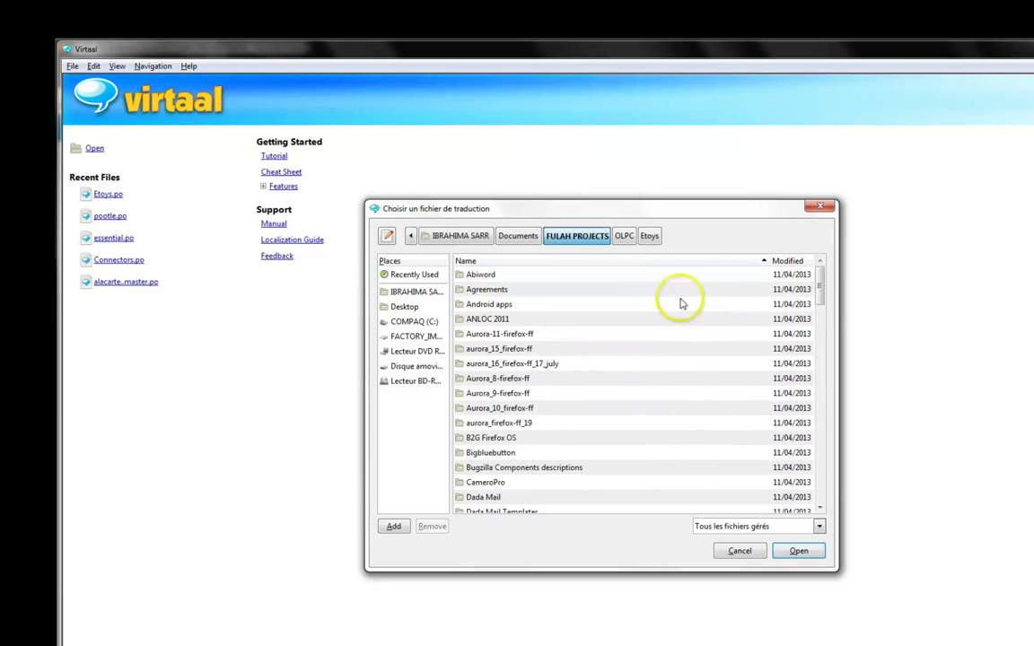
left_click(788, 261)
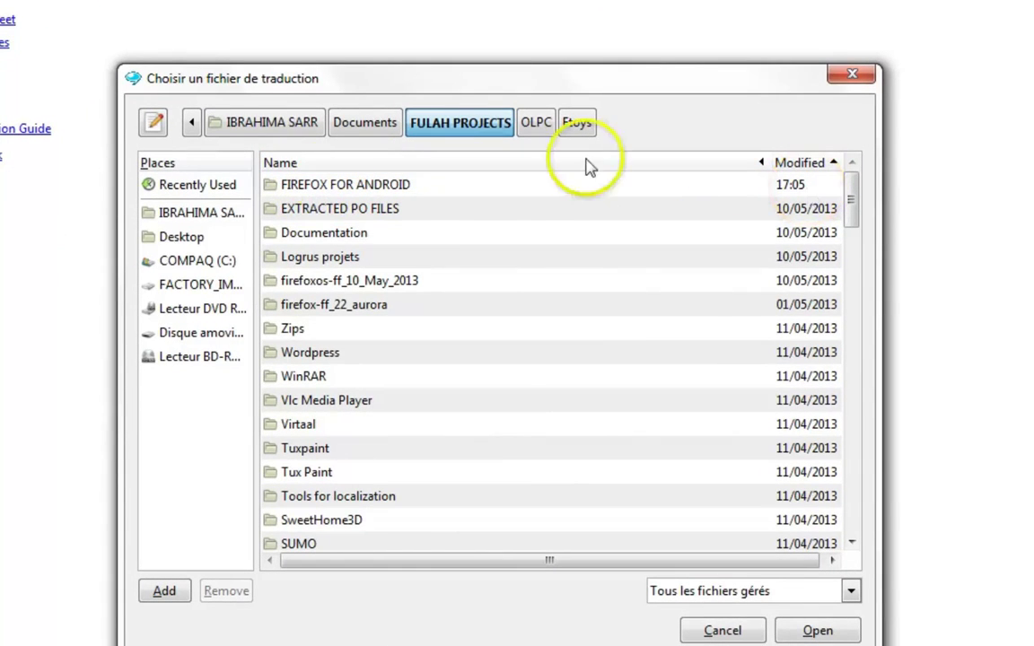
double_click(351, 188)
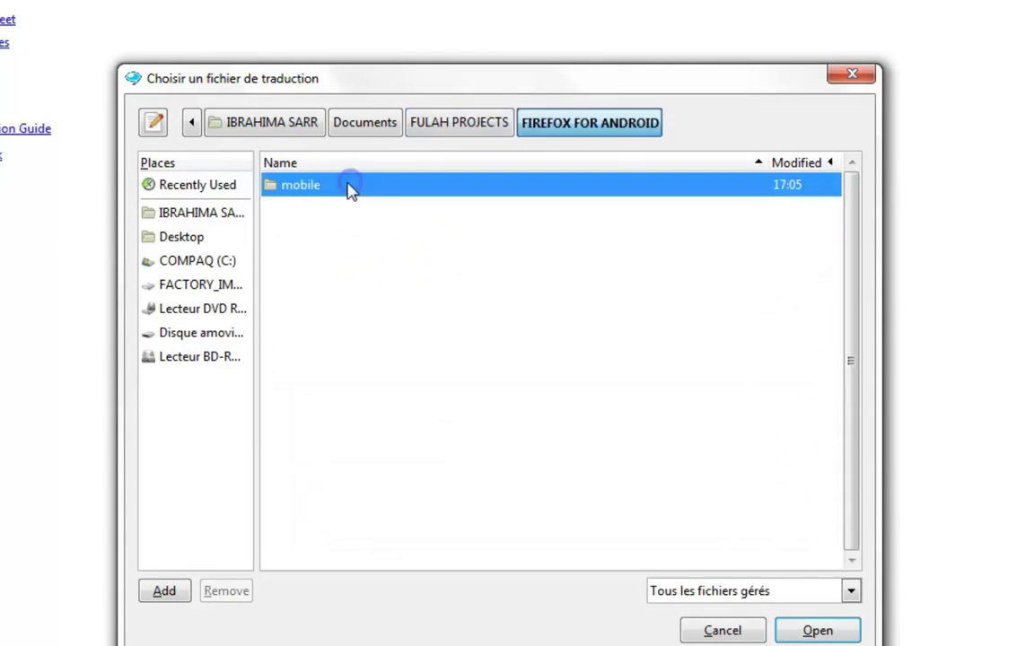
double_click(296, 186)
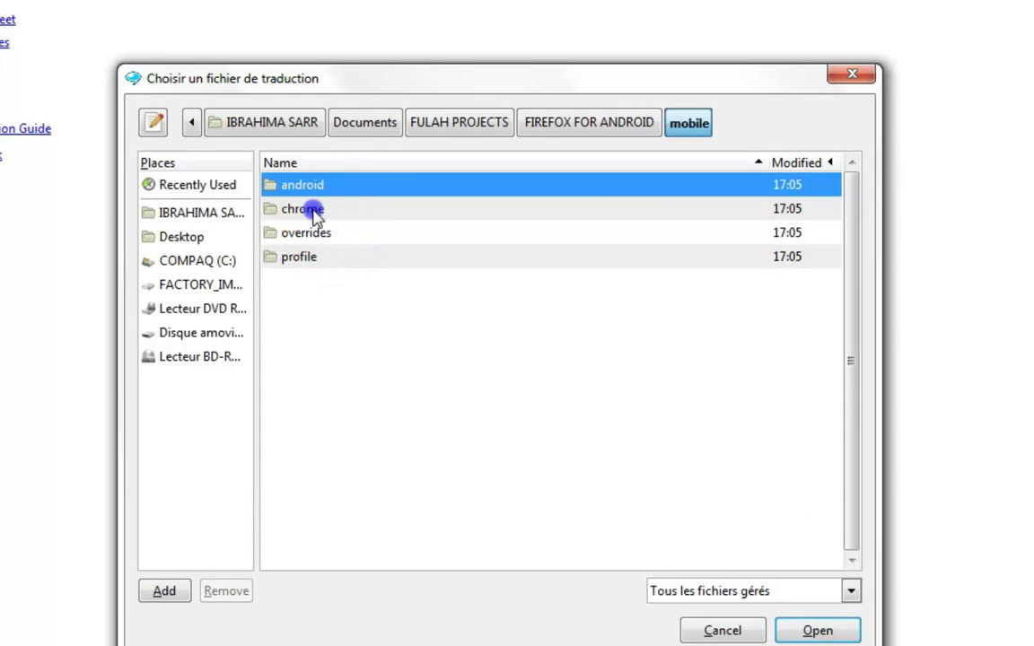
double_click(310, 212)
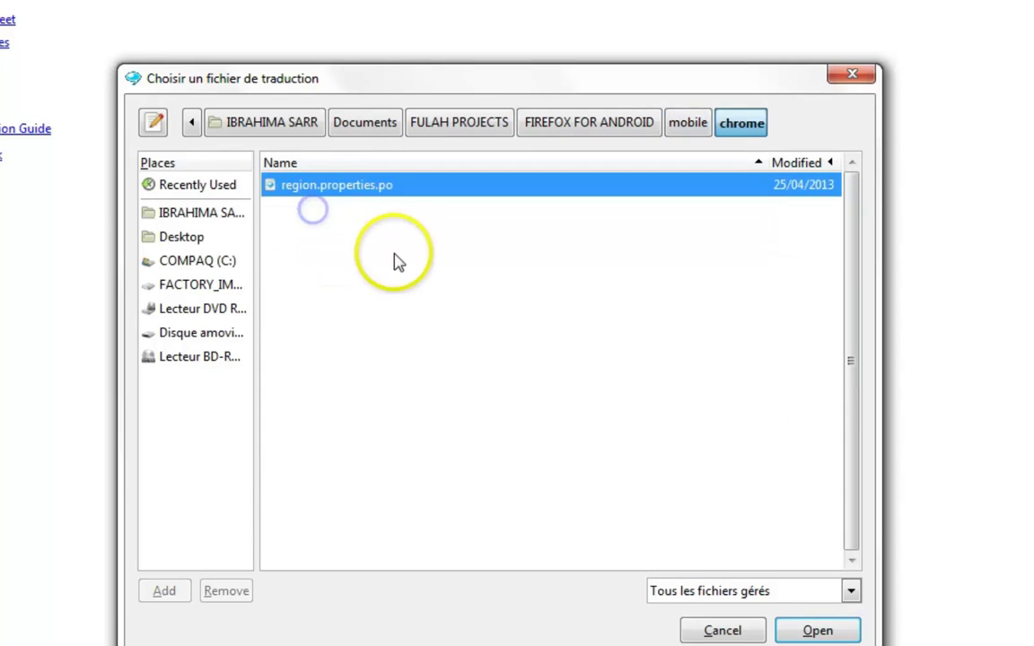
left_click(192, 123)
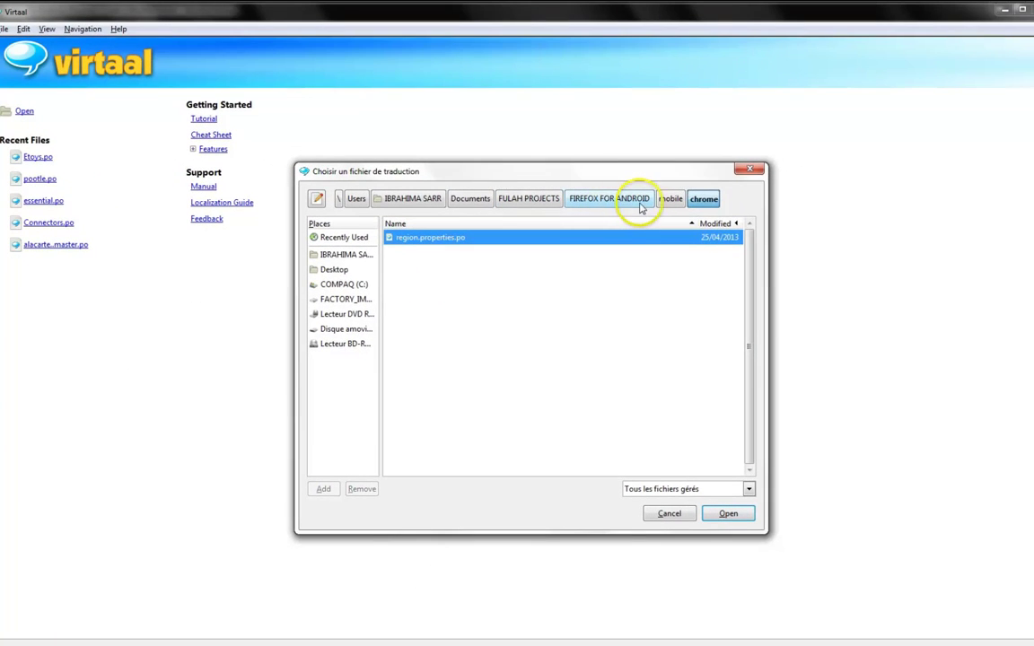
left_click(682, 181)
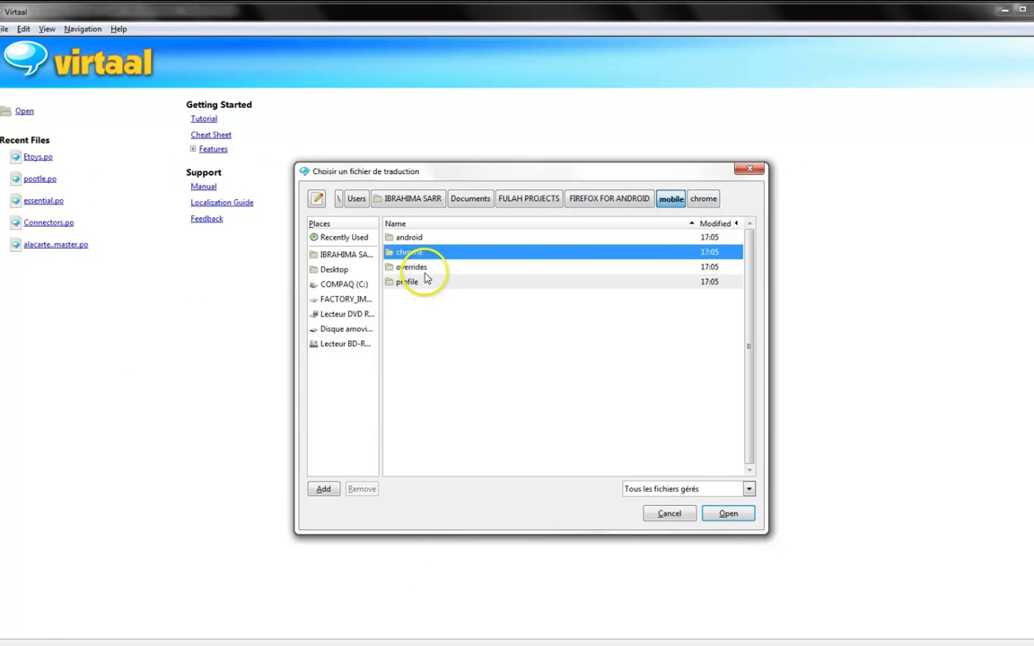
Step: Open browser.properties.po from the chrome subfolder of android, checking Pootle's file list for the file with the most untranslated words
double_click(406, 237)
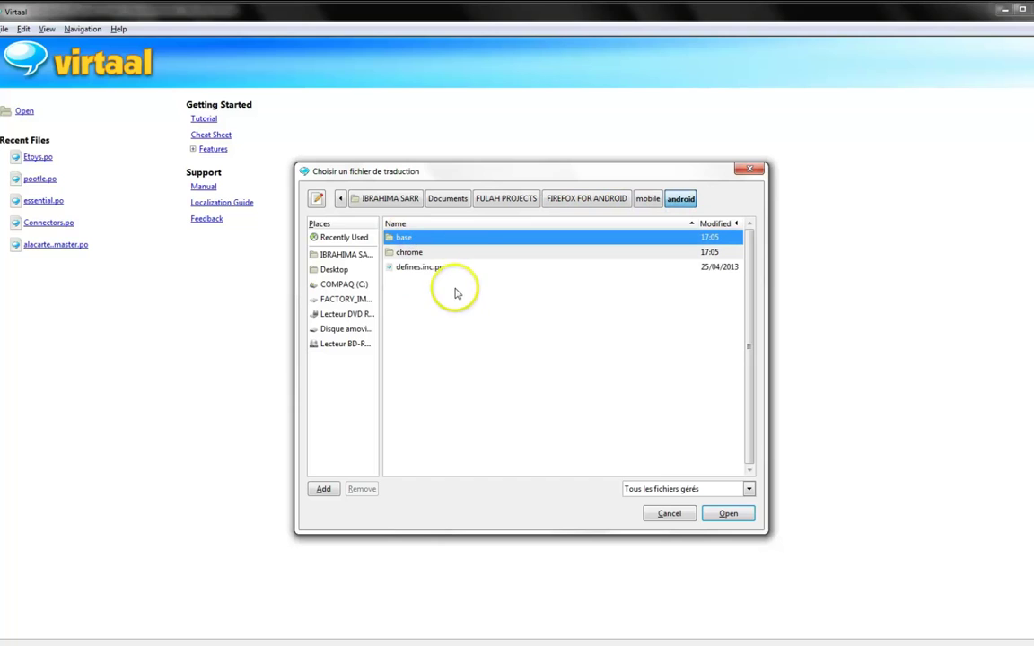
double_click(411, 252)
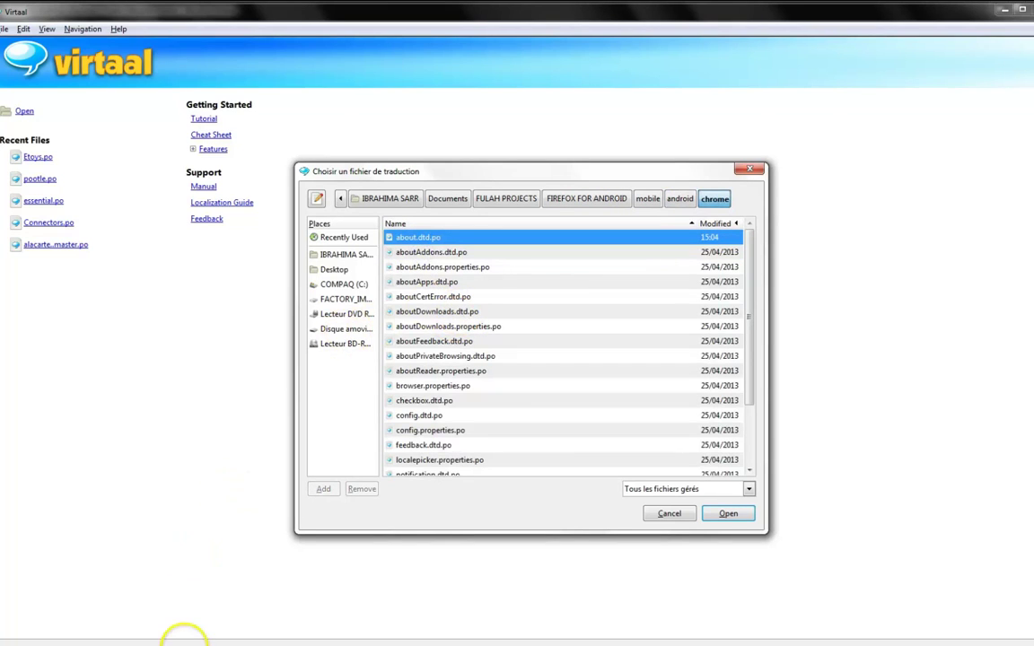
left_click(158, 640)
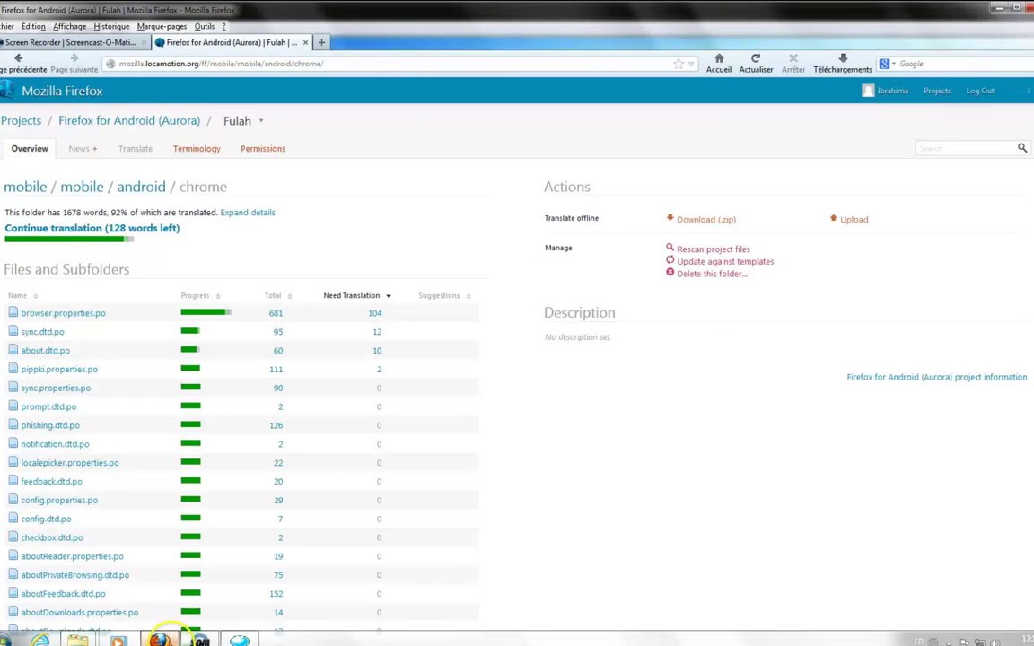
left_click(240, 640)
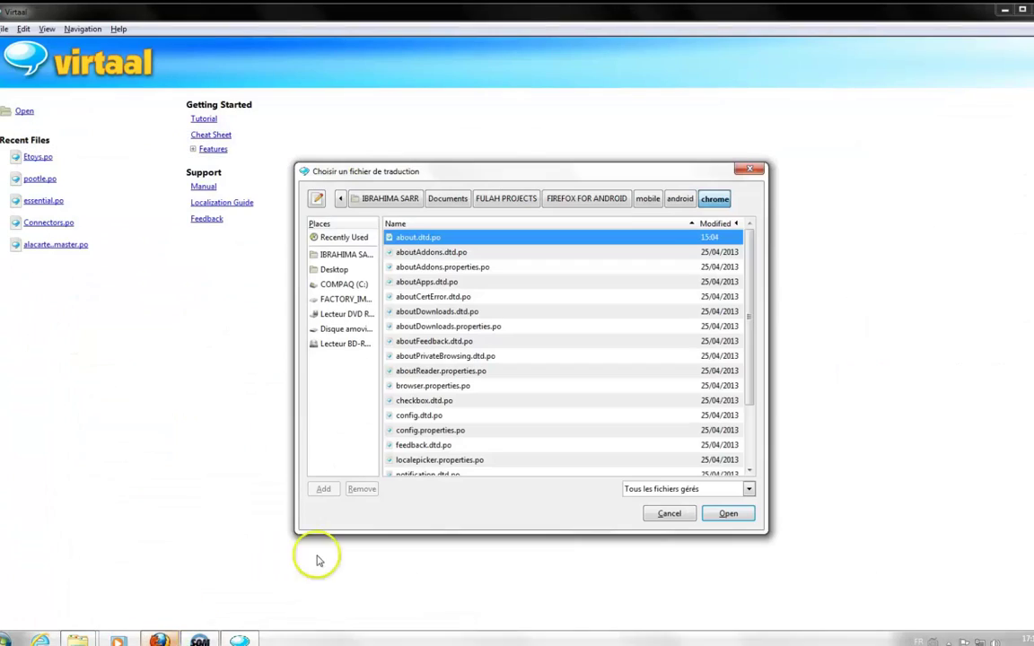
left_click(446, 387)
left_click(721, 518)
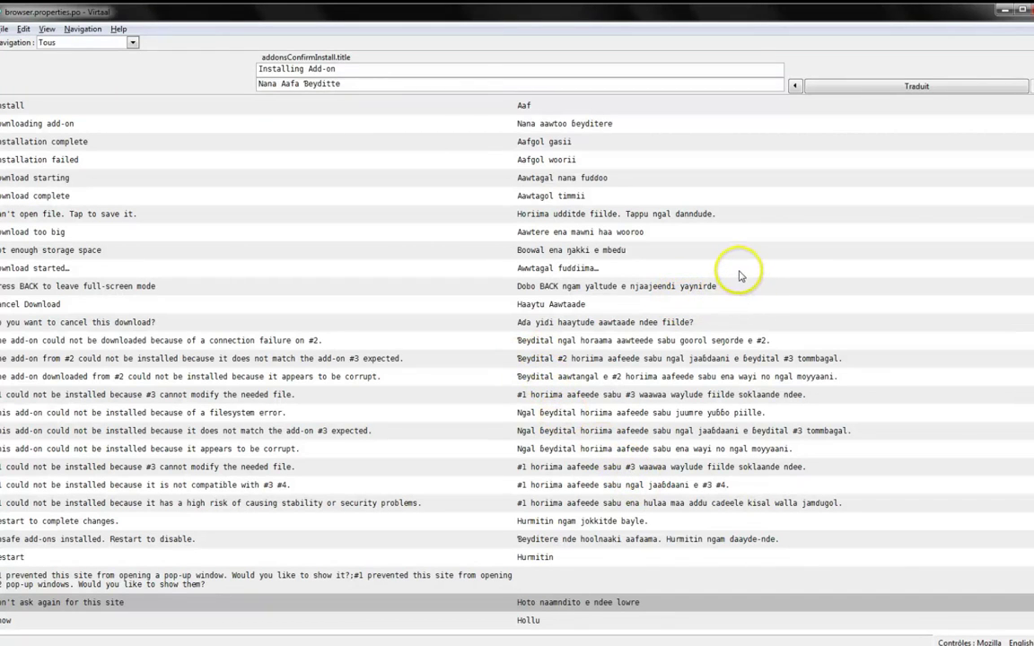
Step: Look through the strings of browser.properties.po to examine which ones are untranslated or marked as needing review
scroll(737, 274, "down", 5)
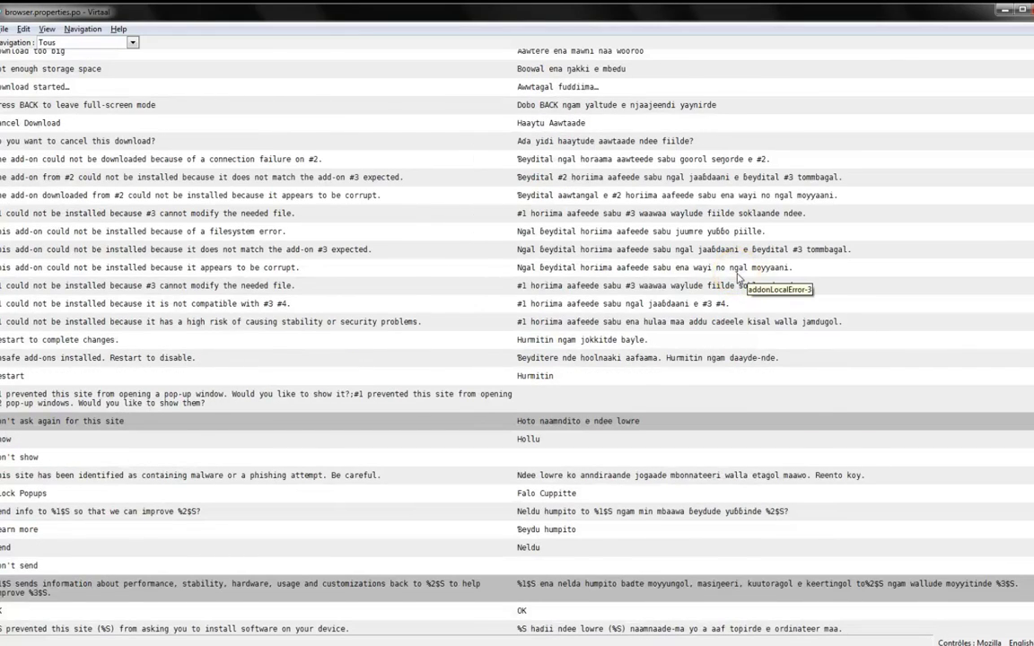
scroll(737, 278, "down", 3)
scroll(738, 278, "down", 3)
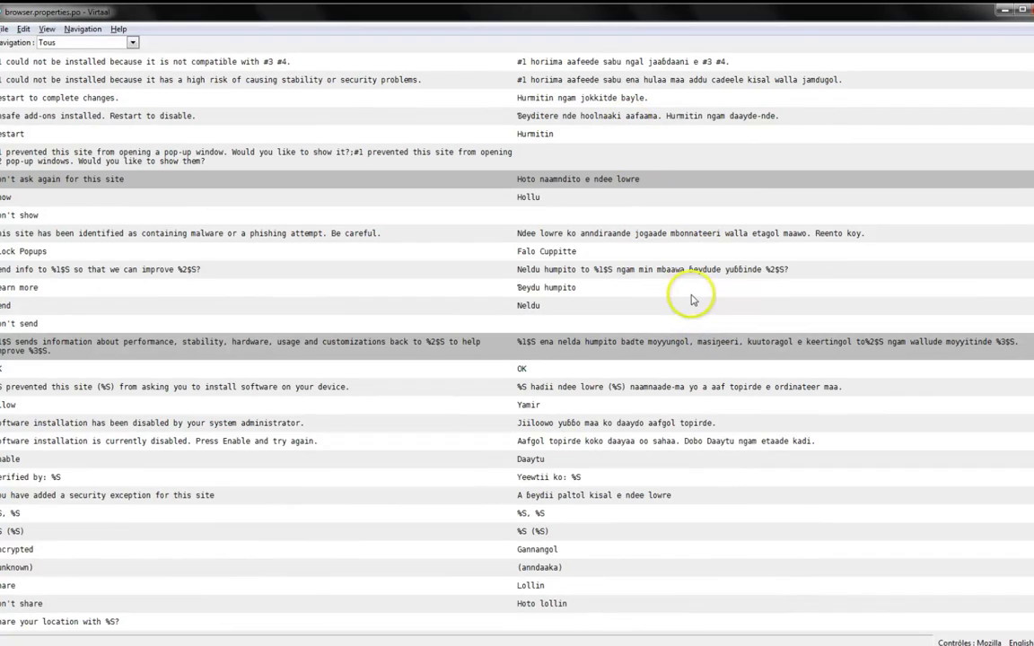
scroll(693, 328, "down", 3)
scroll(696, 329, "down", 7)
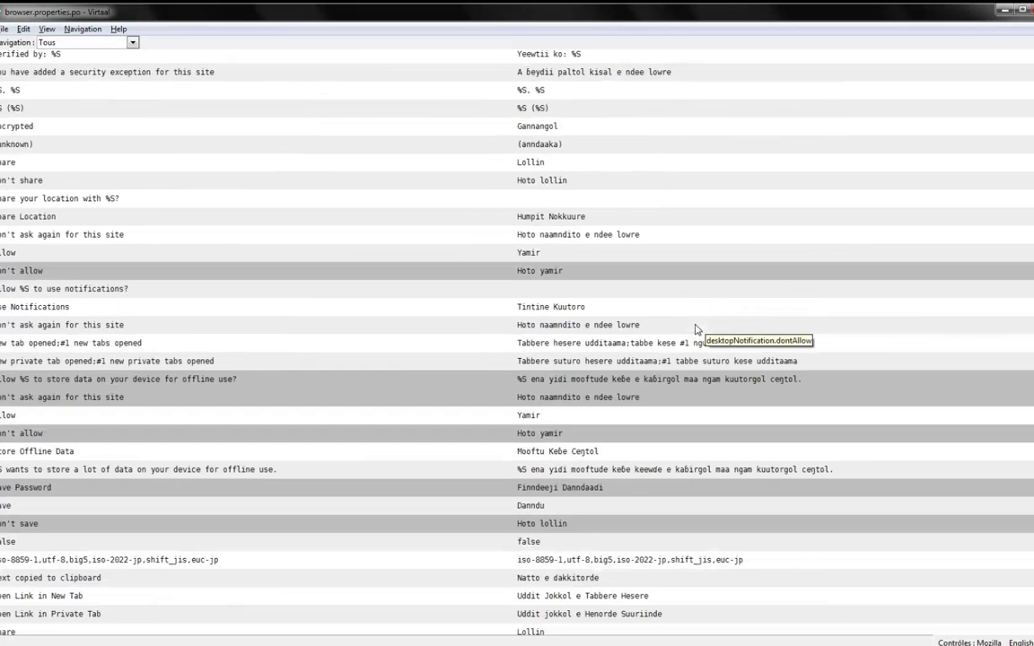
scroll(695, 330, "down", 3)
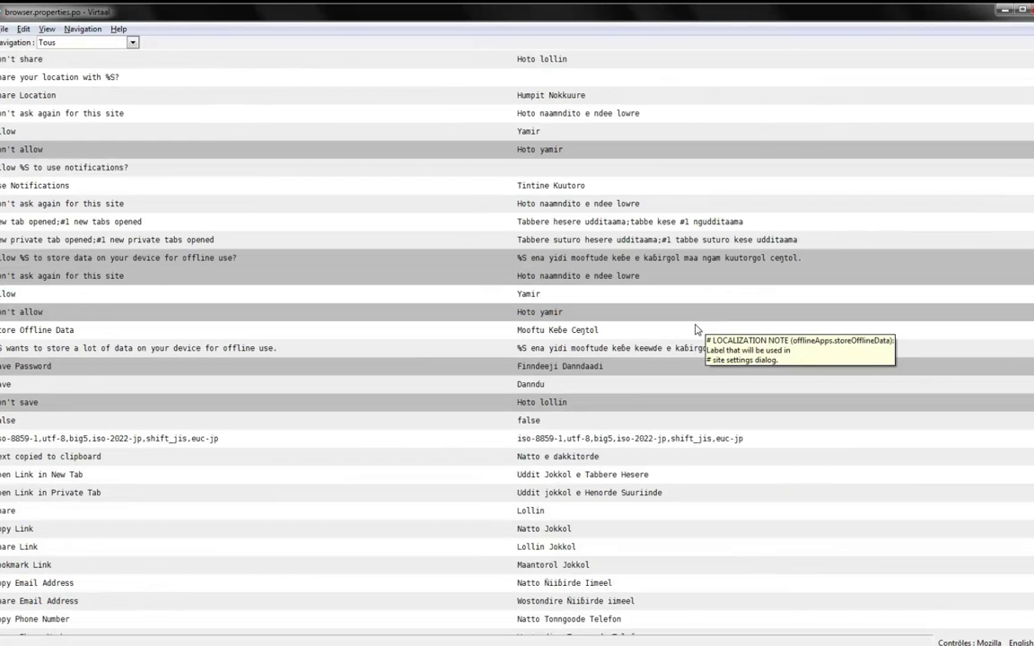
scroll(695, 330, "down", 19)
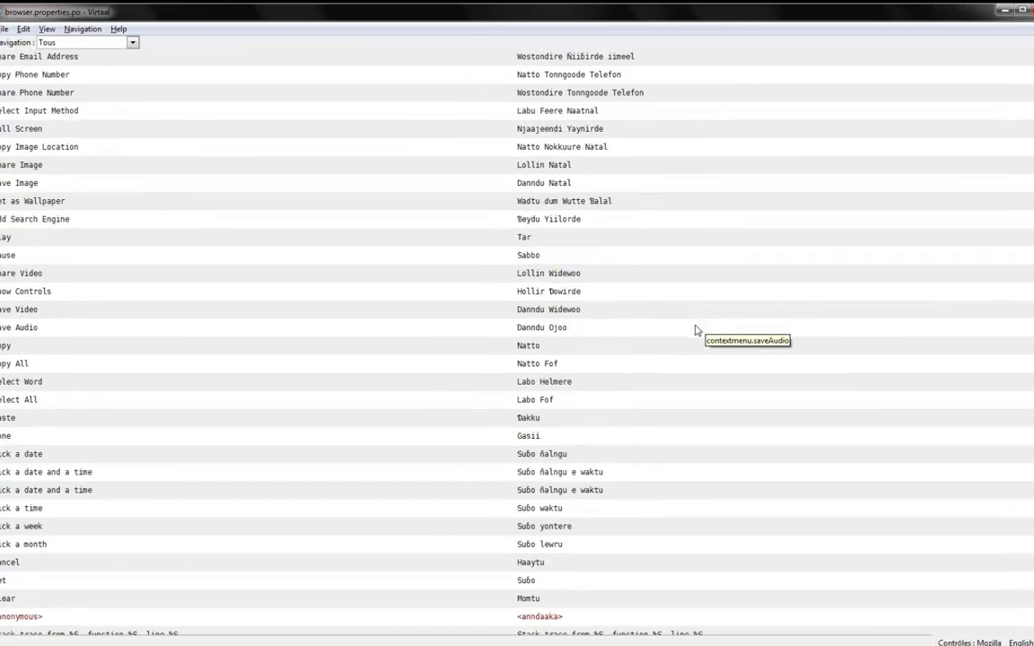
scroll(695, 329, "down", 10)
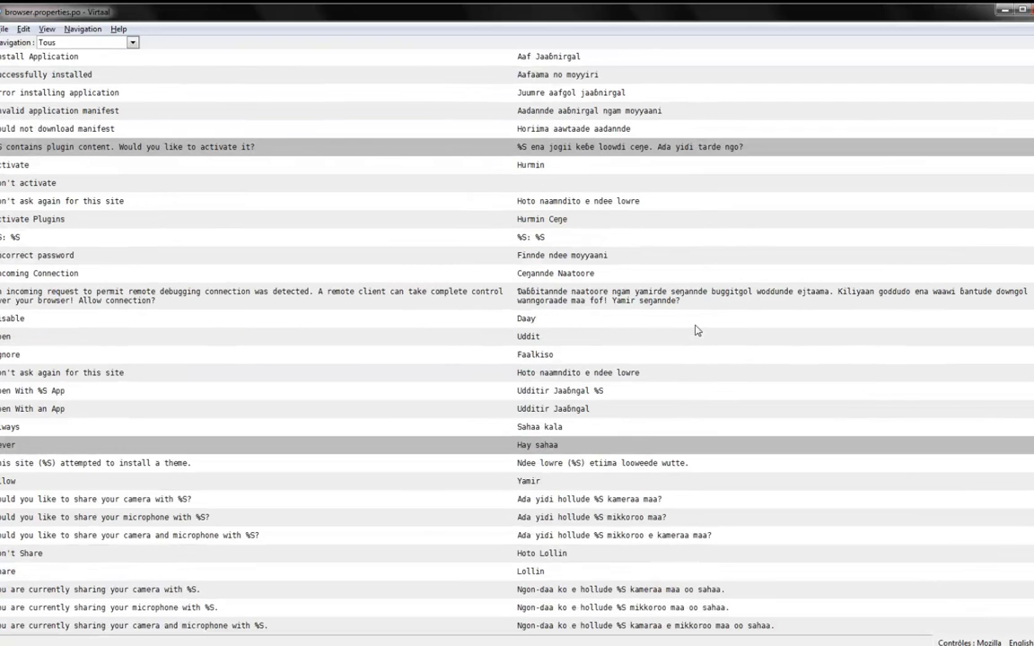
Step: Return to the first string of browser.properties.po and restrict string navigation to incomplete entries (Incomplet)
scroll(699, 330, "up", 20)
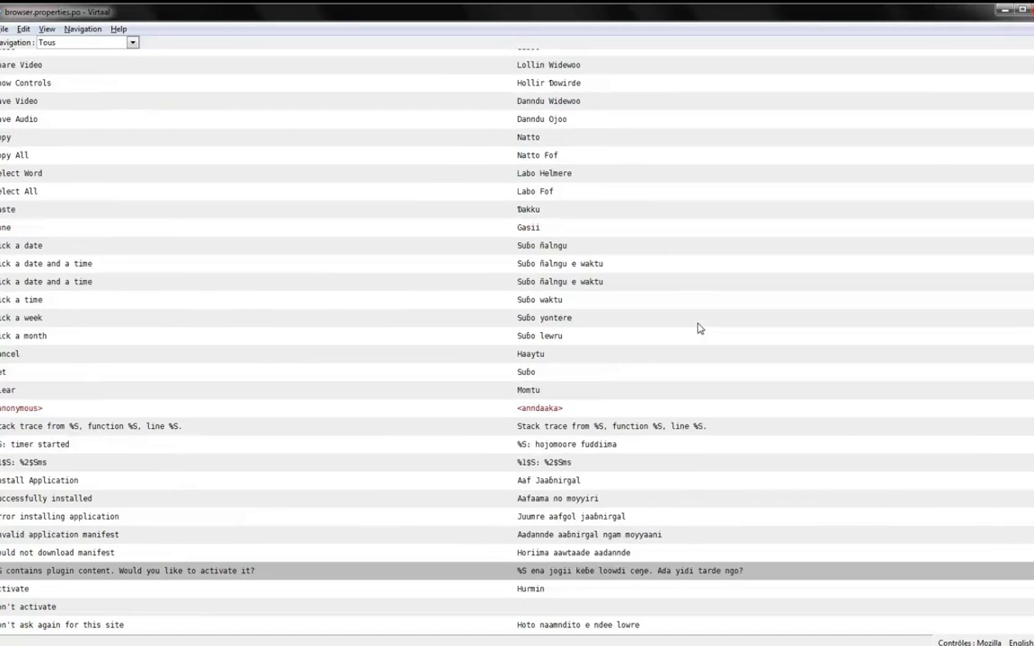
scroll(698, 327, "up", 20)
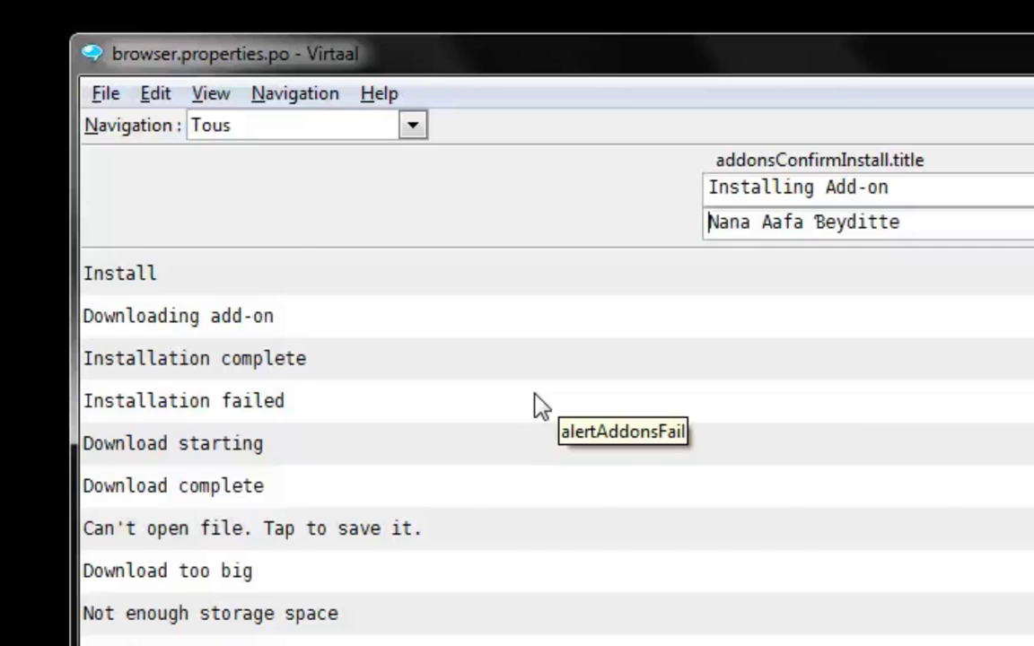
scroll(542, 407, "down", 3)
scroll(541, 407, "up", 3)
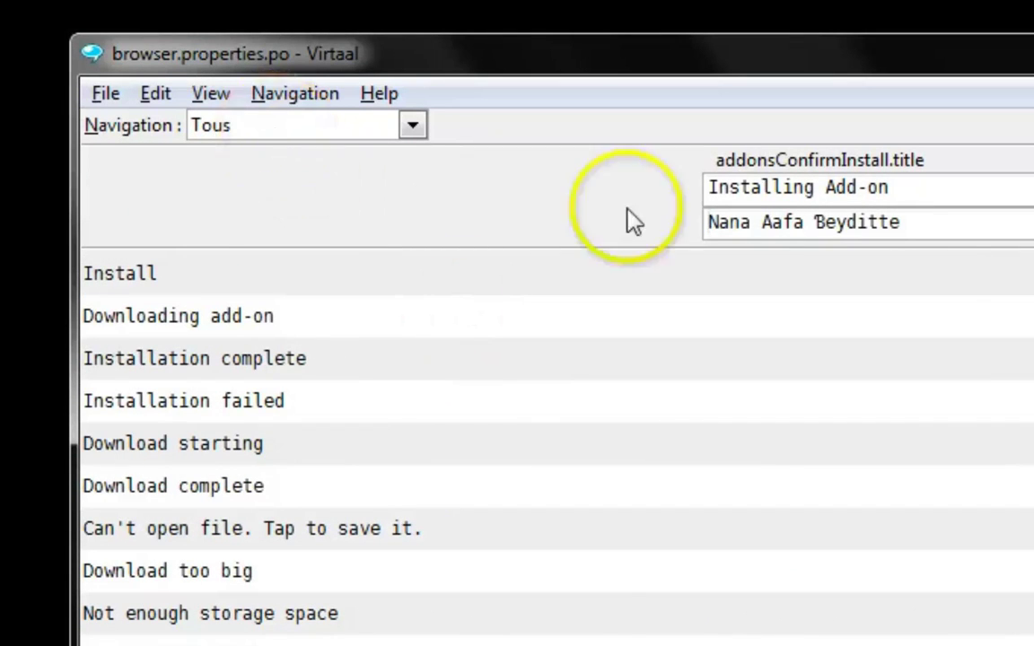
left_click(238, 130)
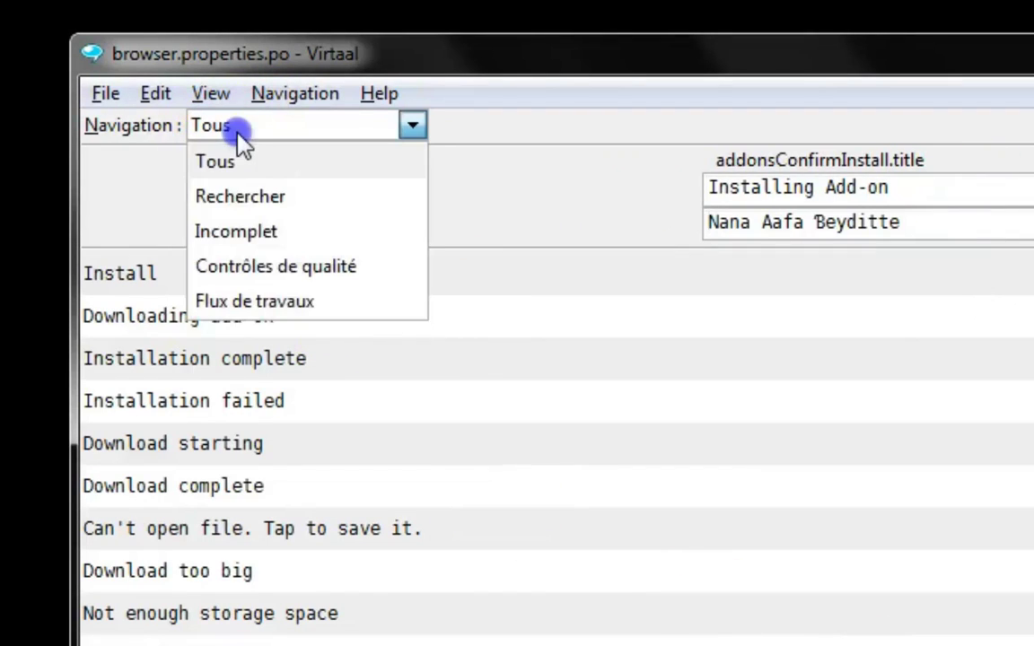
left_click(242, 231)
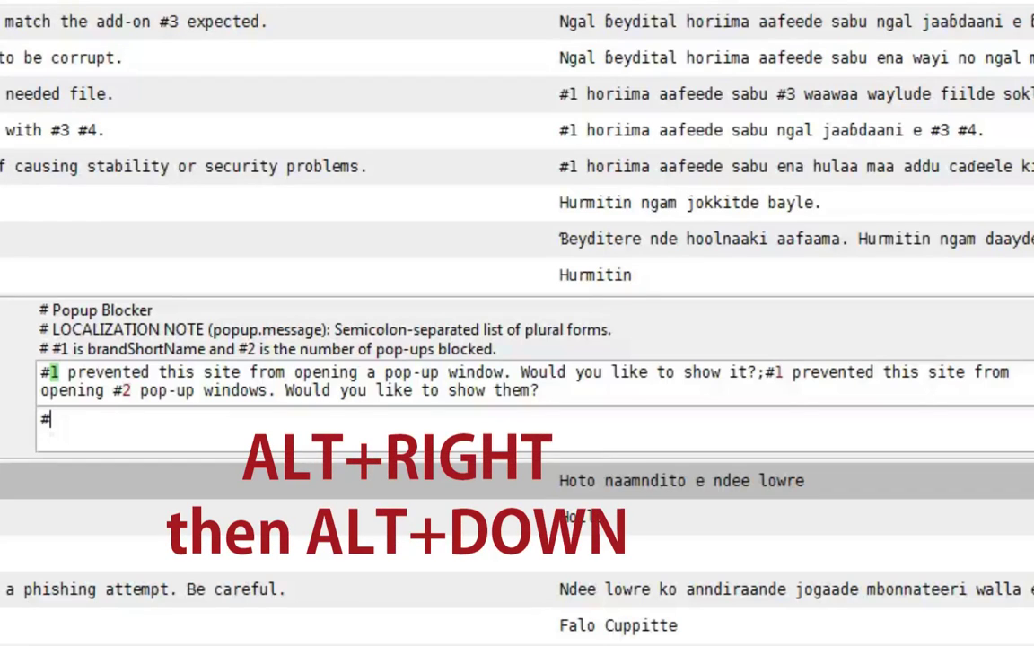
Step: Translate the first singular sentence of the pop-up blocker message as "#1 haɗii ndee lowre udditde henorde suppitere"
type("1 h")
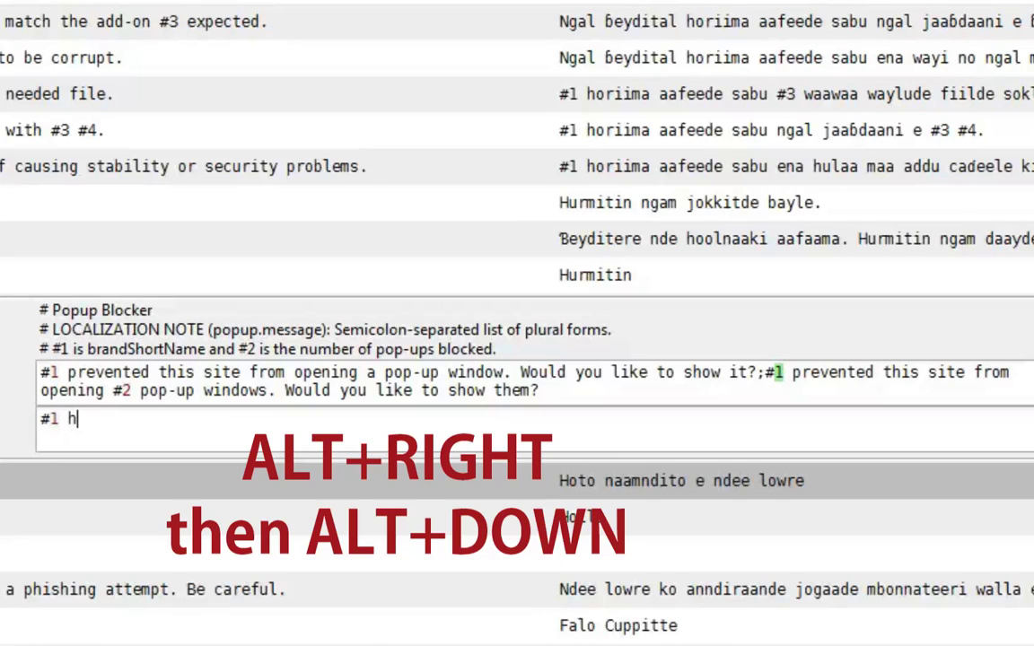
type("az")
key("BackSpace")
type("dii")
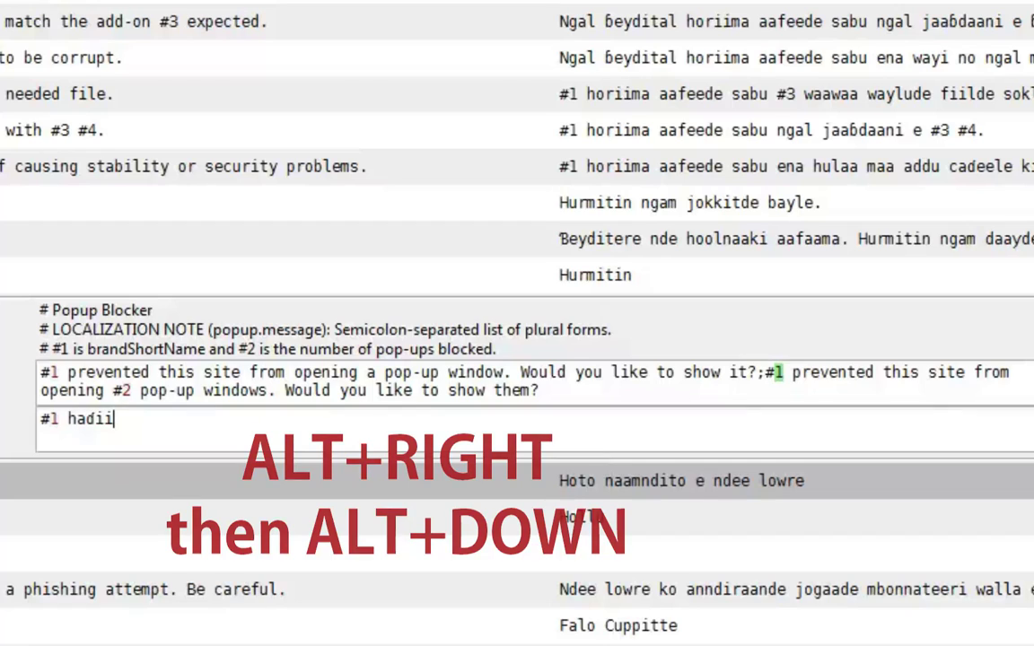
type(" ndee lowre")
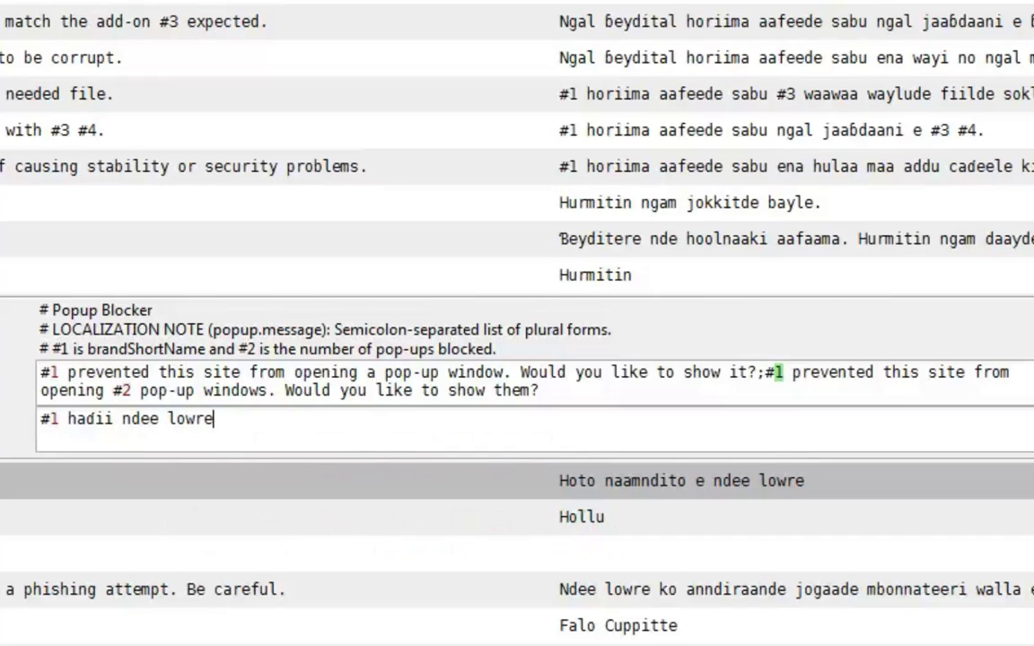
type(" uddi")
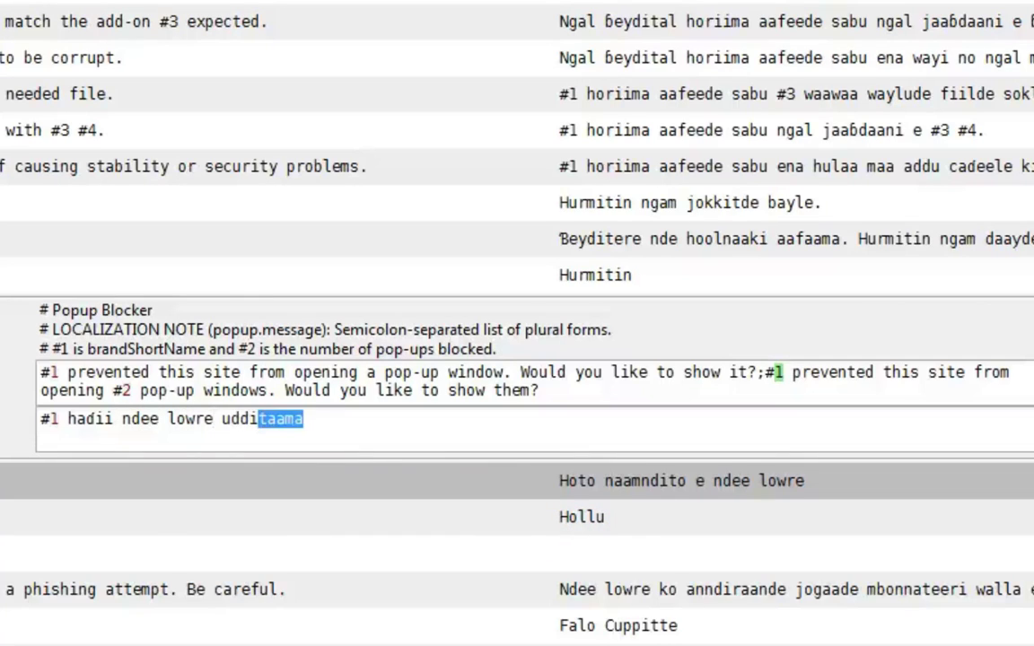
type("tde ")
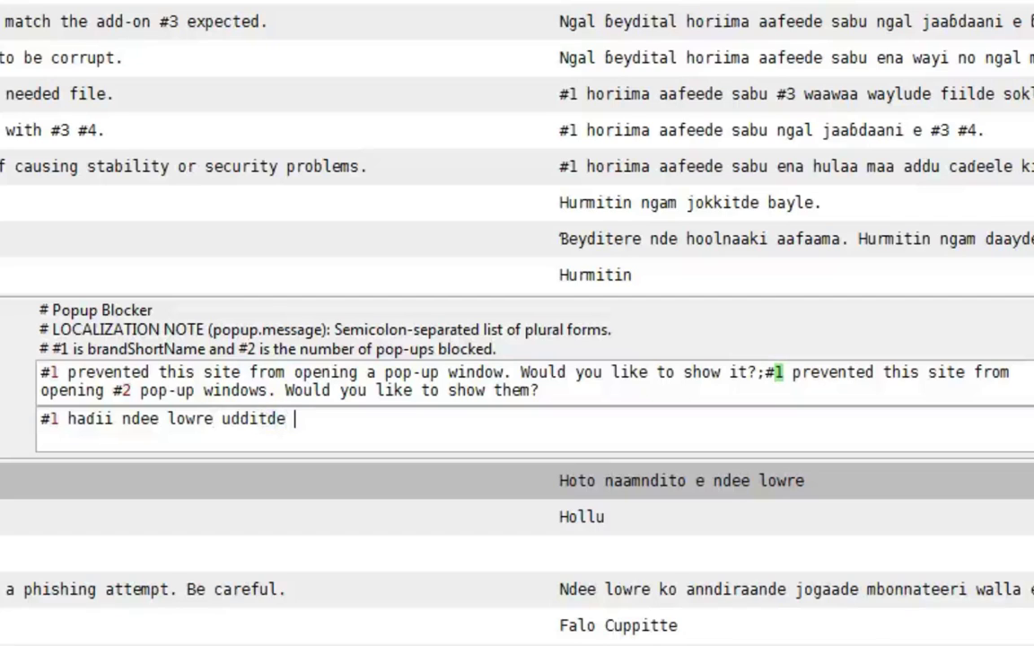
type("henorde s")
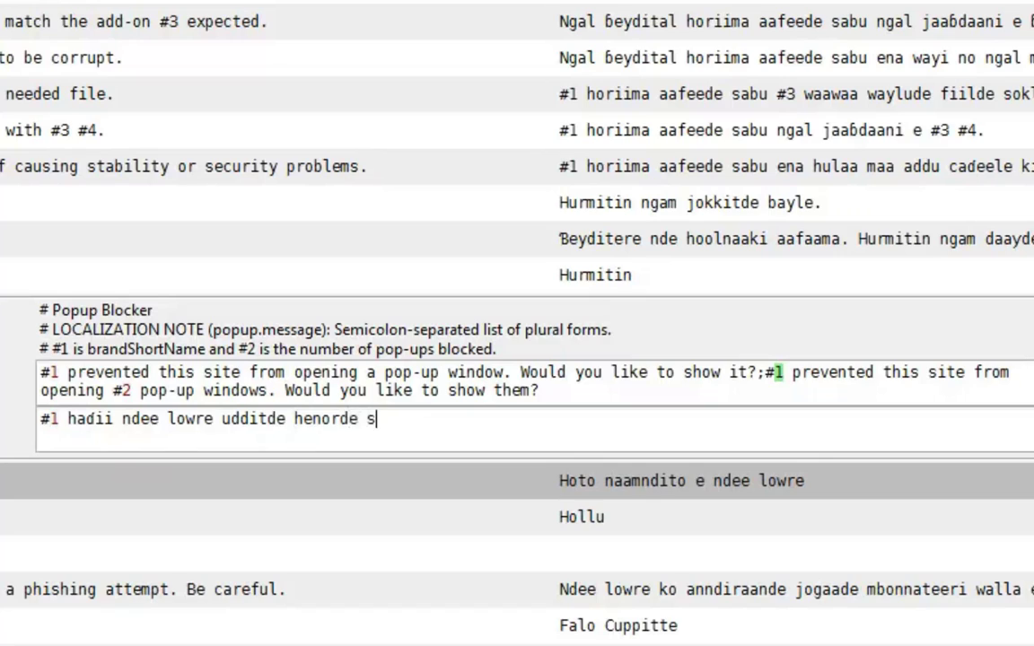
type("uppitere")
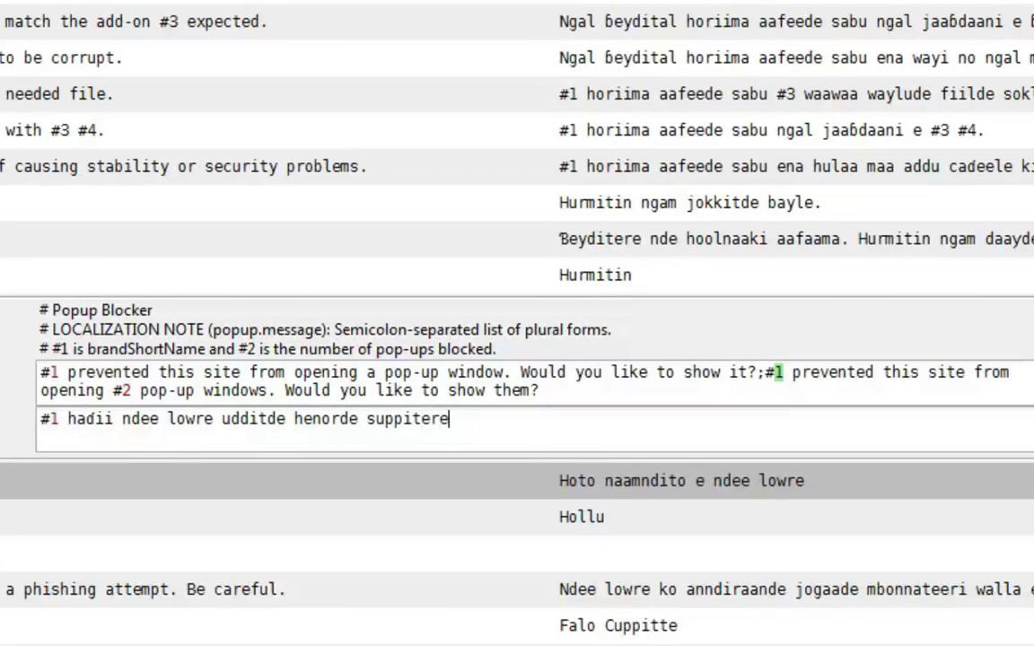
Step: Finish the singular form with ". Aɗa yiɗi hollude nde?" and add a semicolon to separate the plural form
type(". Ada yidi")
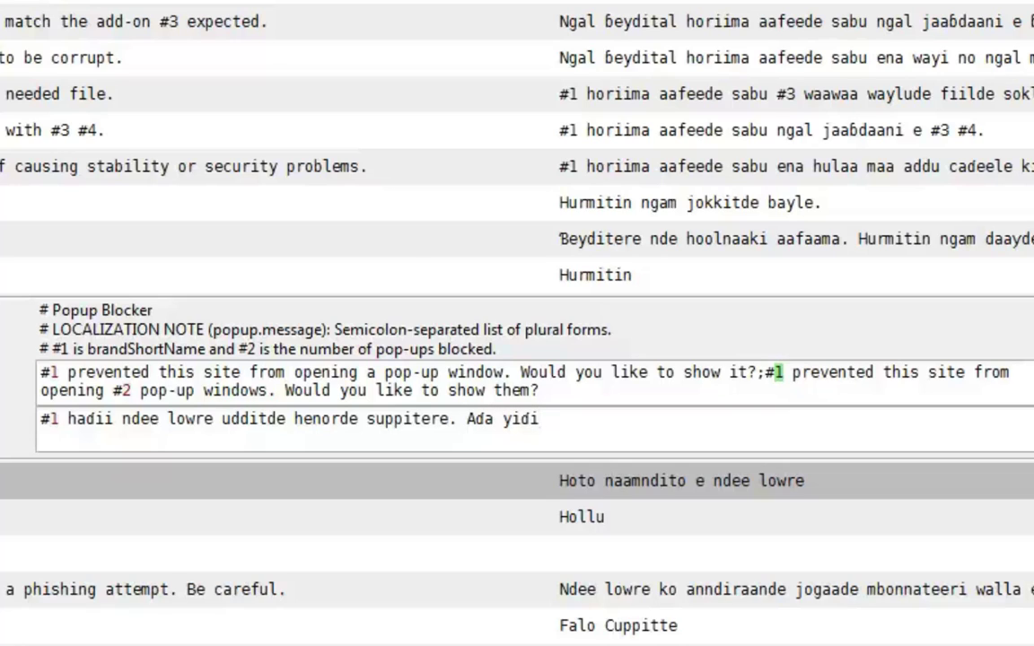
type(" hollude nde")
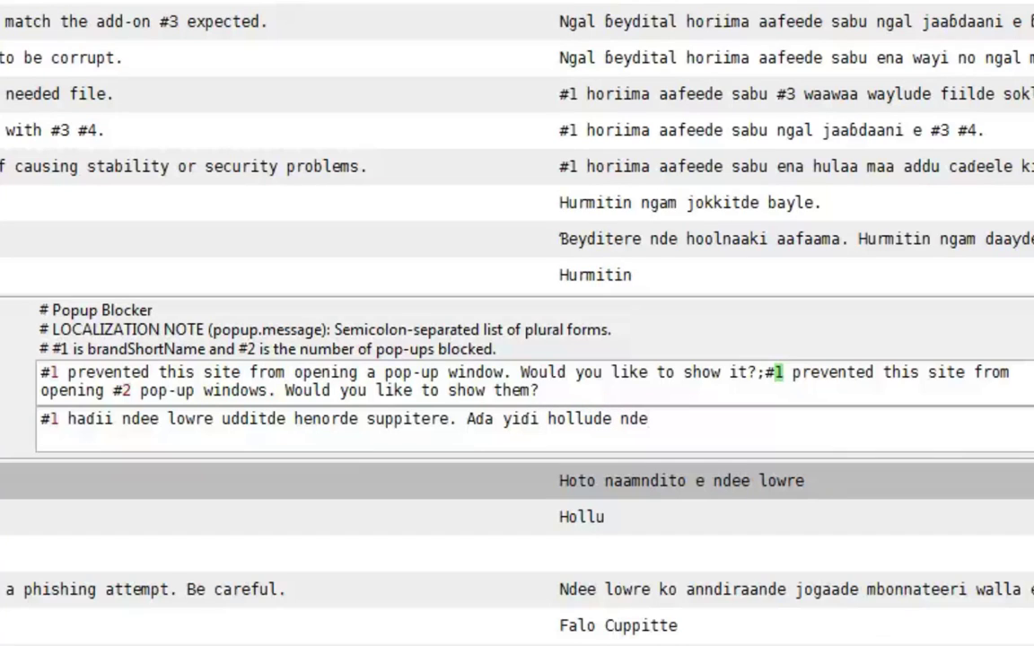
type("?")
key("BackSpace")
type(";")
Step: Start the plural form after the semicolon with "#1 haɗii ndee lowre"
type("1")
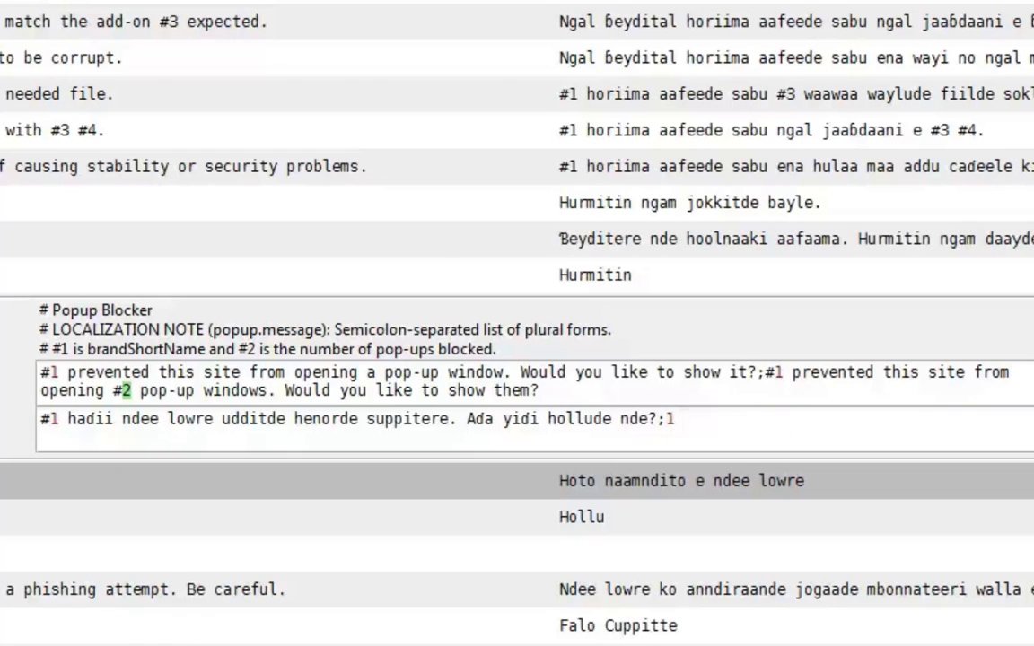
key("BackSpace")
key("Left")
type("#")
key("Right")
type("ha")
type("d")
type("ii")
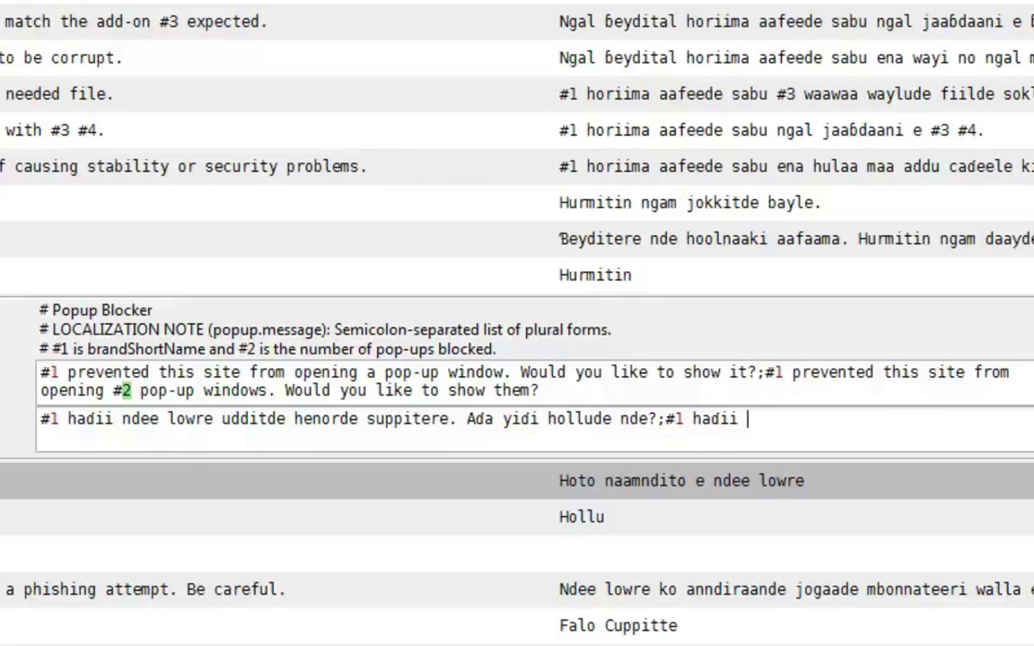
type(" ndee lowre udd")
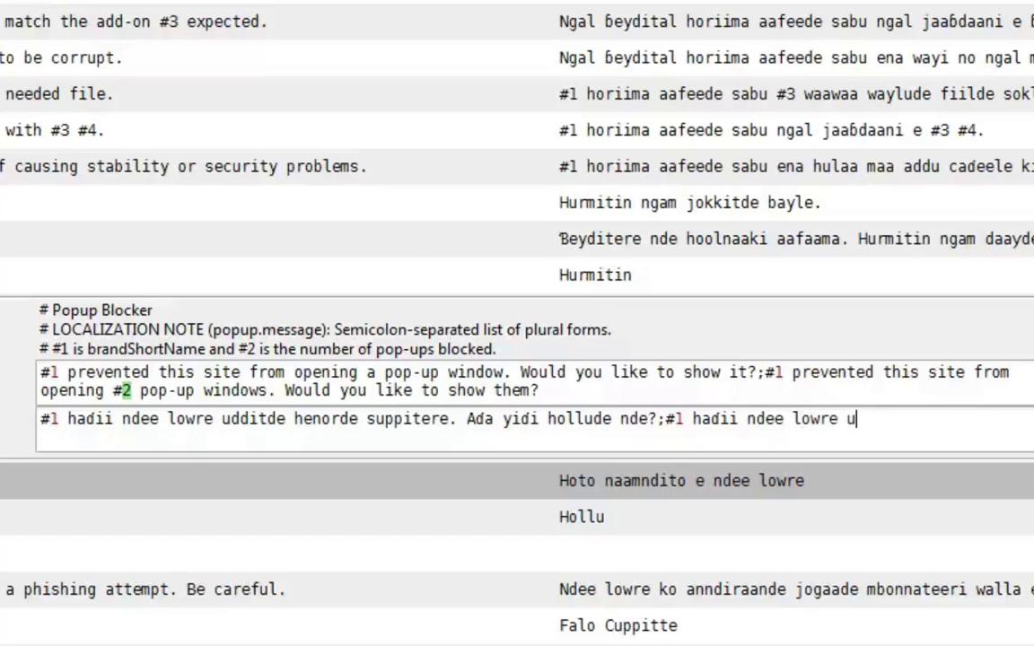
type("t")
key("BackSpace")
key("BackSpace")
key("BackSpace")
key("BackSpace")
left_click(686, 283)
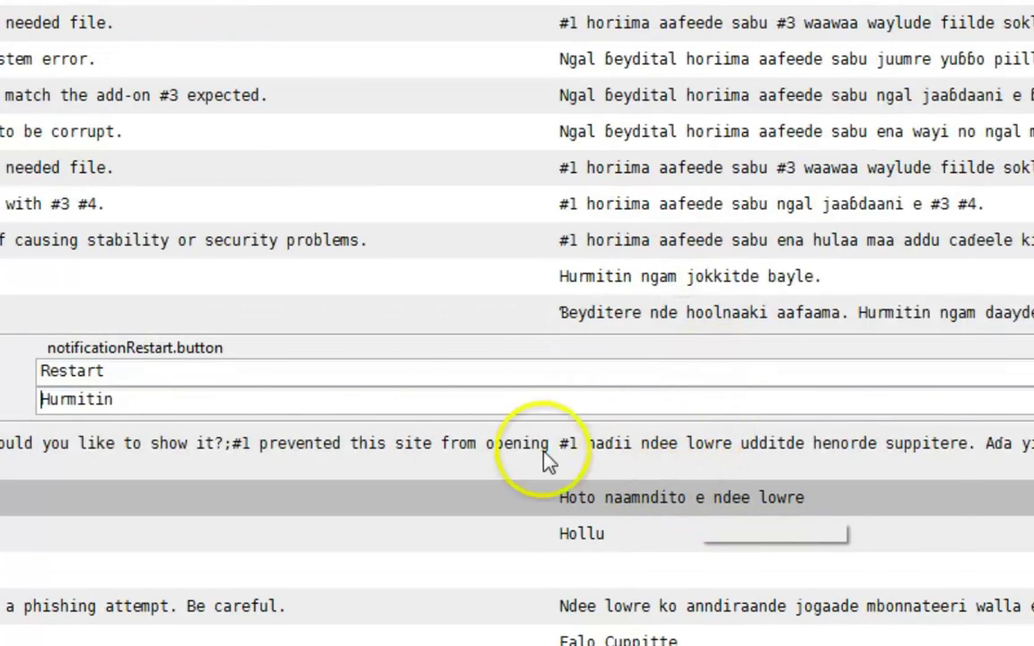
left_click(488, 442)
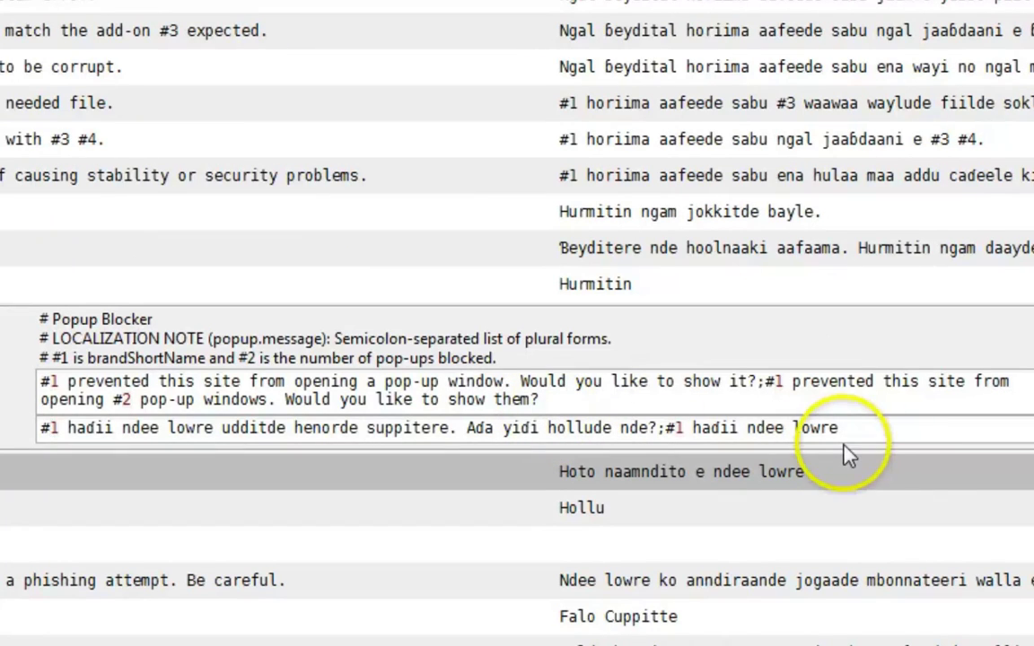
left_click(875, 428)
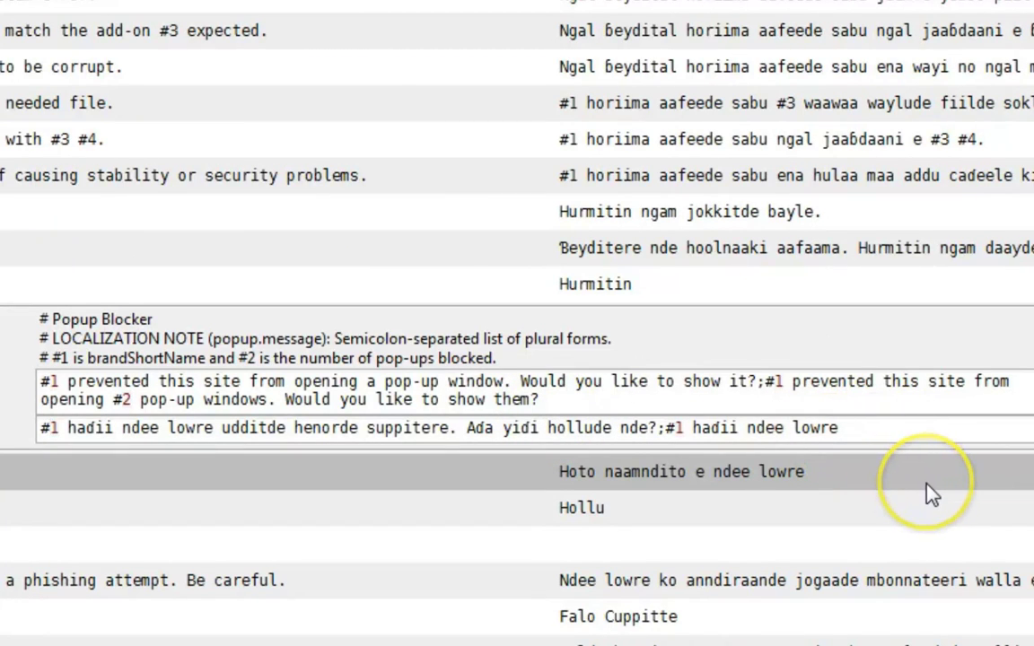
key("BackSpace")
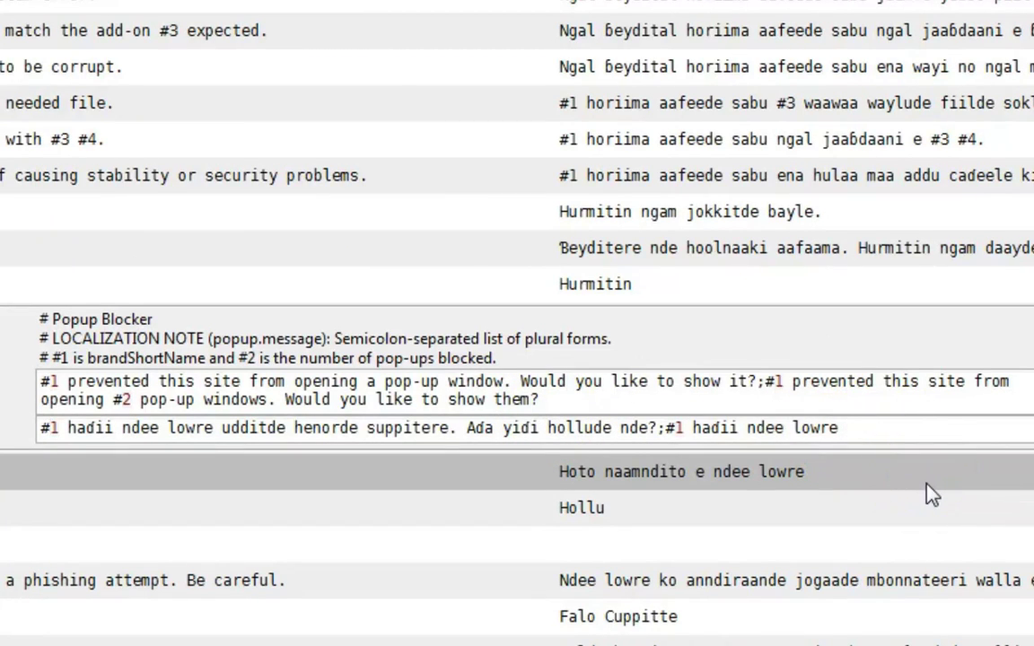
type("uddi")
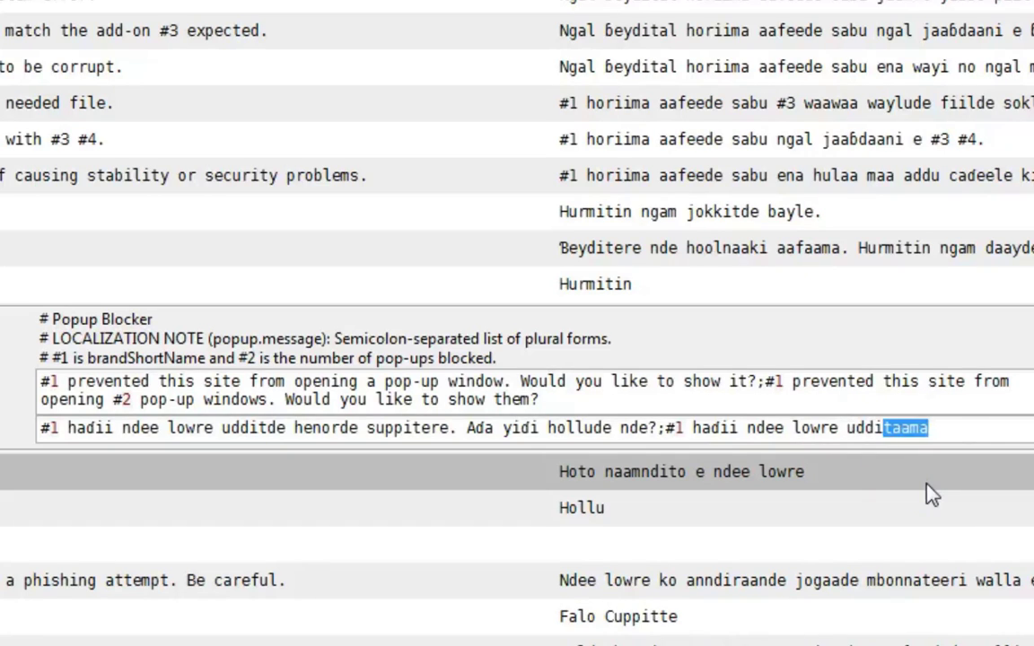
key("BackSpace")
key("BackSpace")
key("BackSpace")
key("BackSpace")
key("BackSpace")
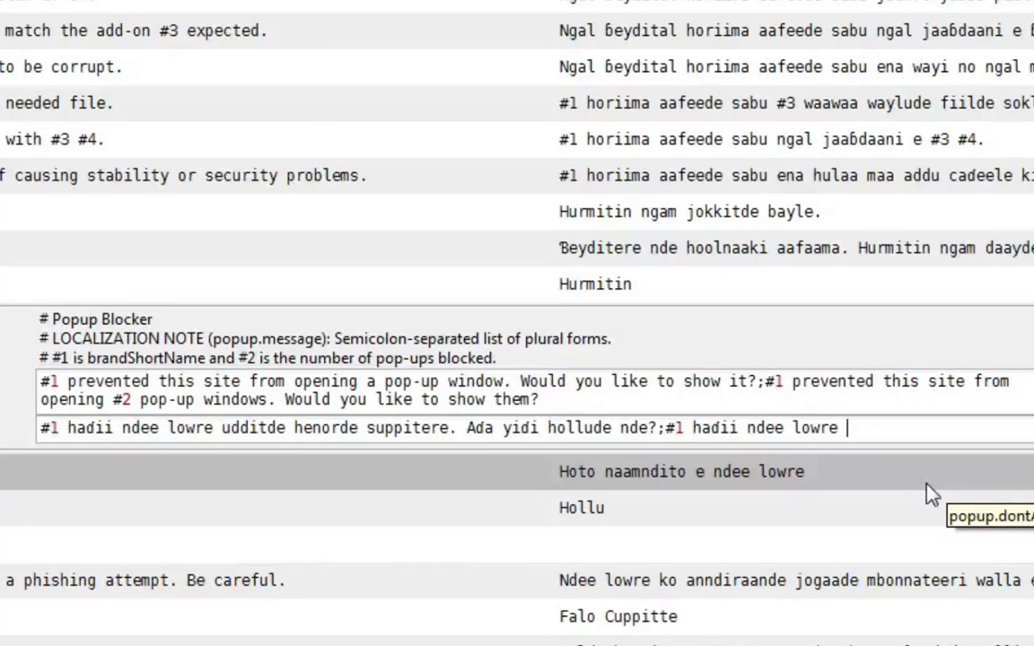
Step: Continue the plural form with "udditde", accepting the predicted word ending
type("uddi")
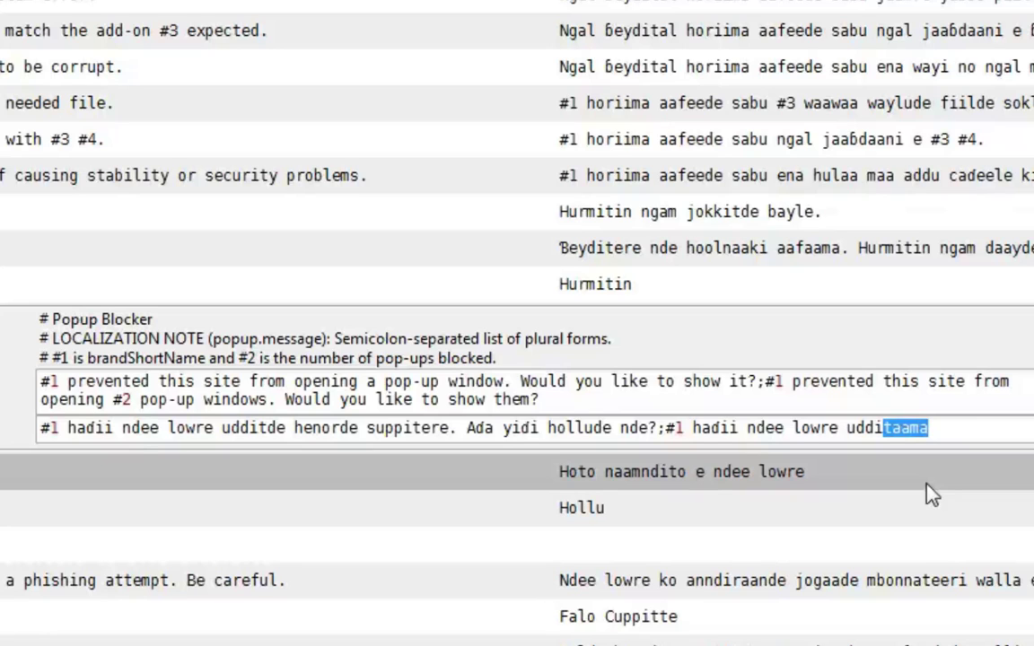
type("td")
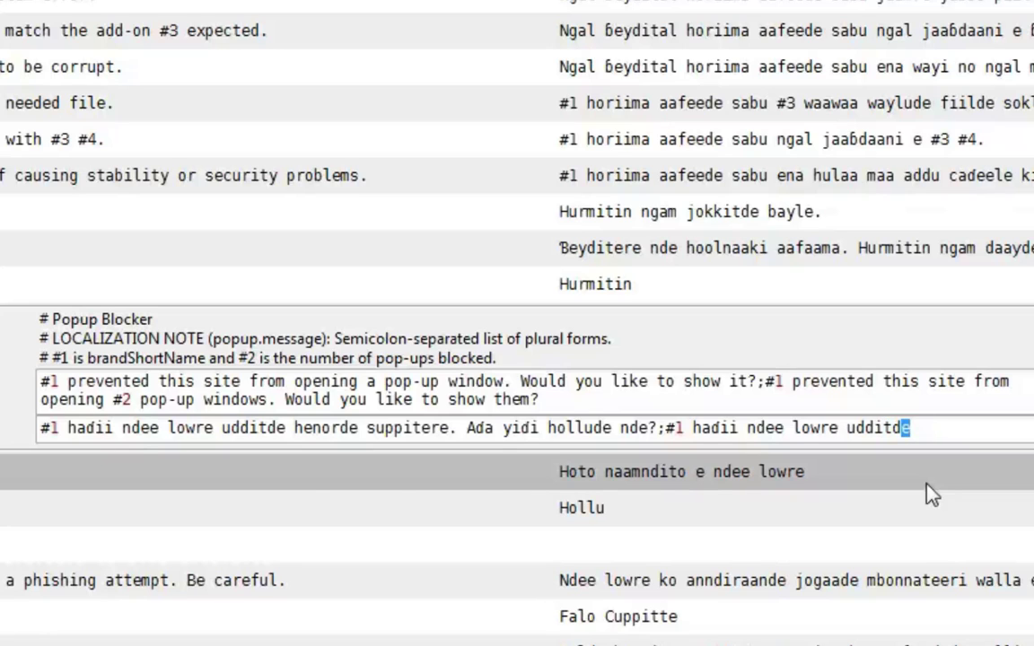
key("Tab")
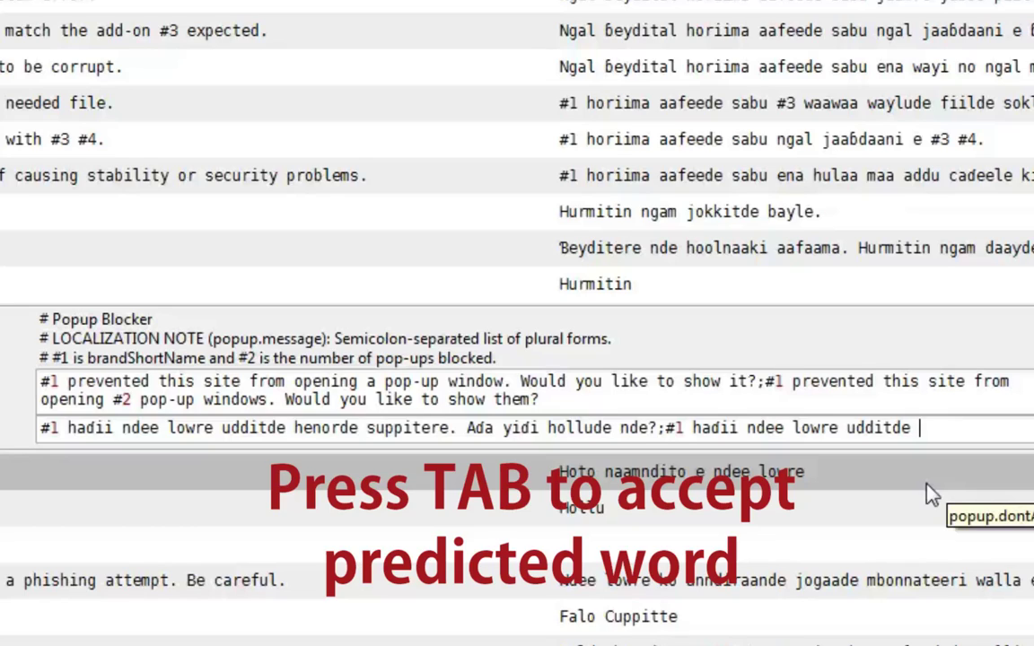
type("udd")
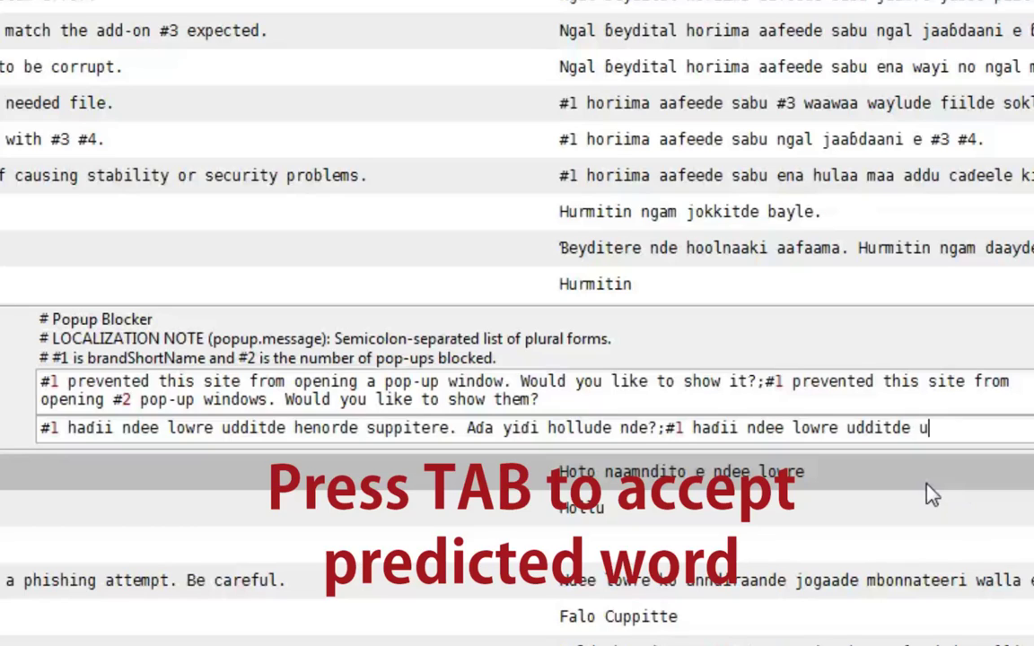
type("it")
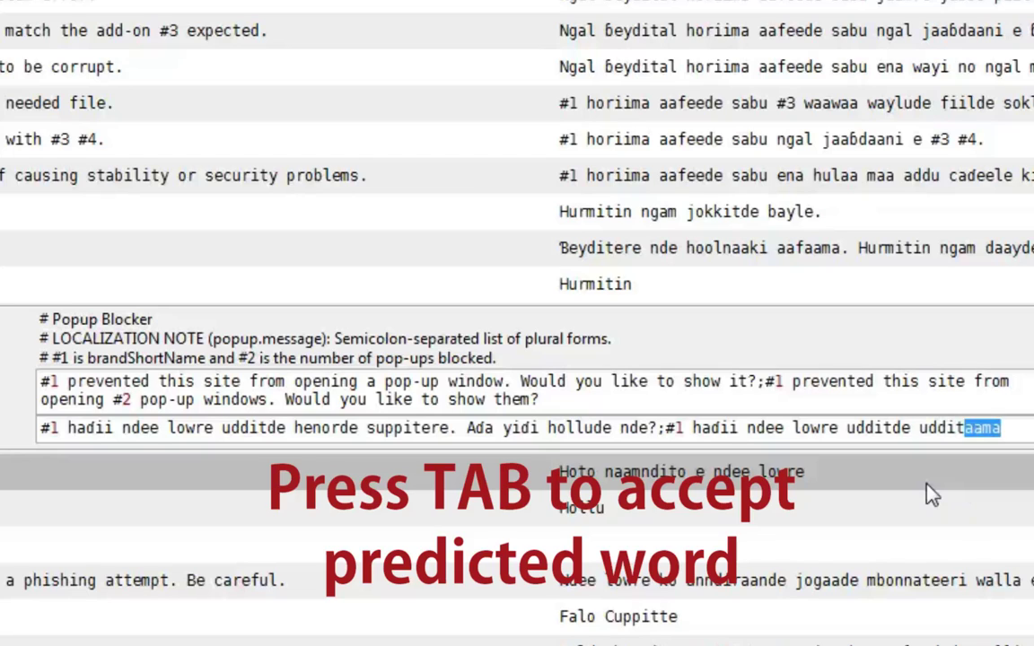
key("BackSpace")
key("BackSpace")
key("BackSpace")
key("BackSpace")
key("BackSpace")
Step: Add the predicted word "henorde" to the plural form and replace its first letter to make "kenorde"
type("henor")
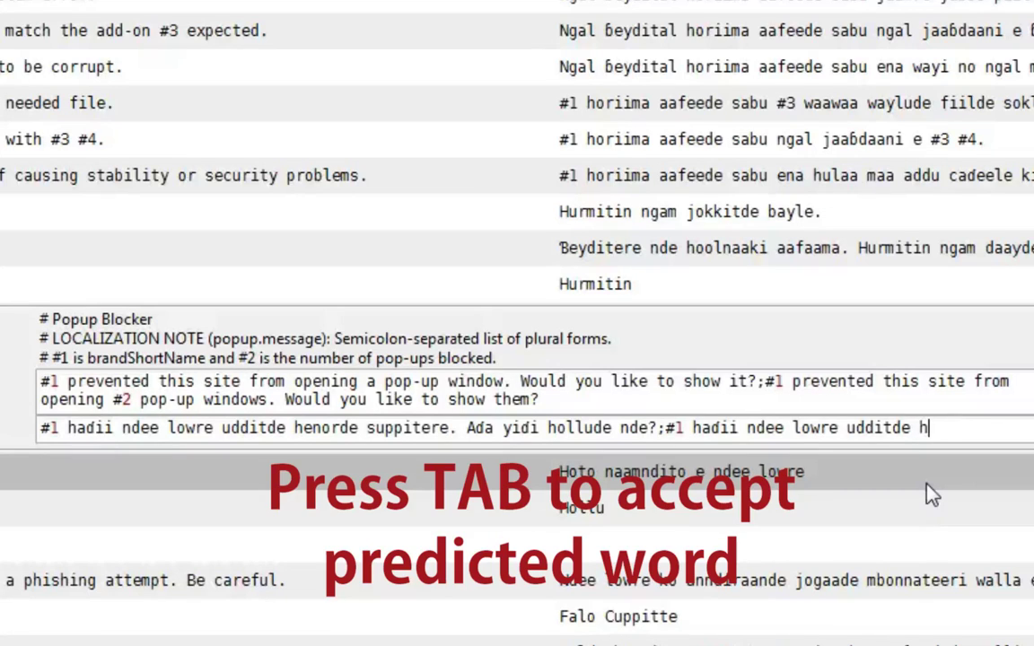
key("Tab")
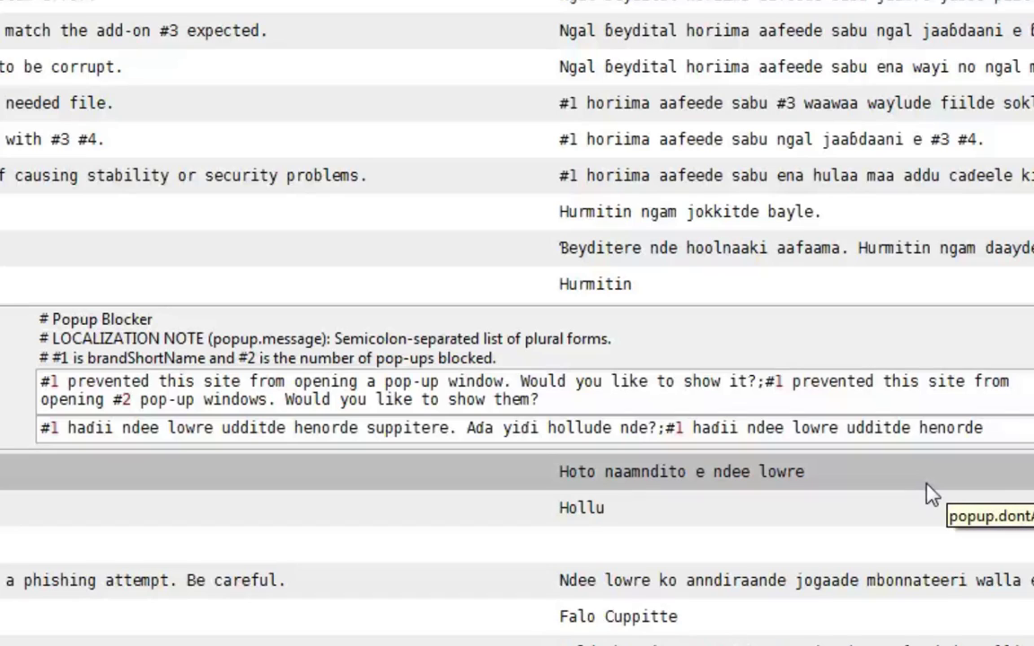
key("Left")
key("Left")
key("Left")
key("Left")
key("Left")
key("Left")
key("Left")
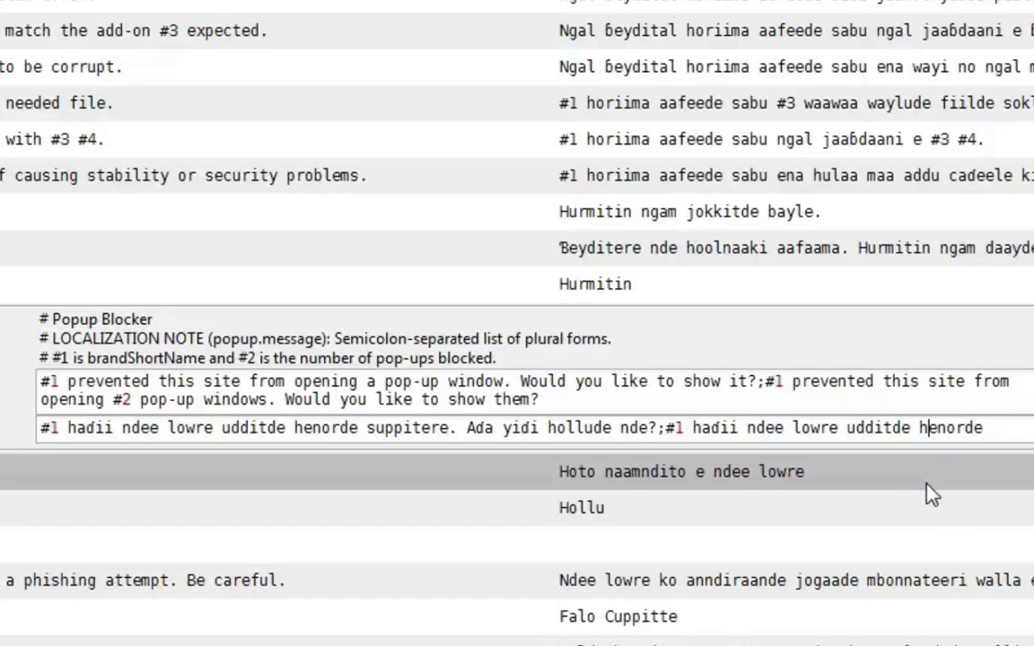
key("BackSpace")
type("k")
Step: Add the "#2" placeholder for the number of pop-ups after "kenorde" in the plural form
key("Right")
key("Right")
key("Right")
key("Right")
key("Right")
key("Right")
type("#")
type("2")
key("Left")
key("Right")
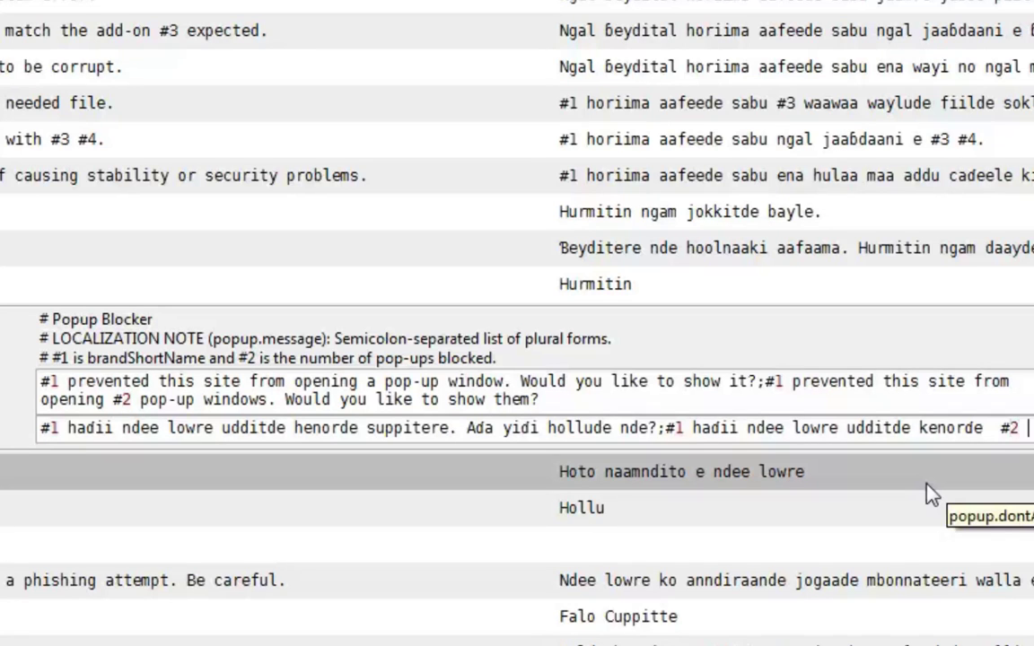
Step: Complete the plural form of the pop-up blocker message with "cuppitte. Aɗa yiɗi hollude ɗe?" after the "#2" placeholder
type("cuppit")
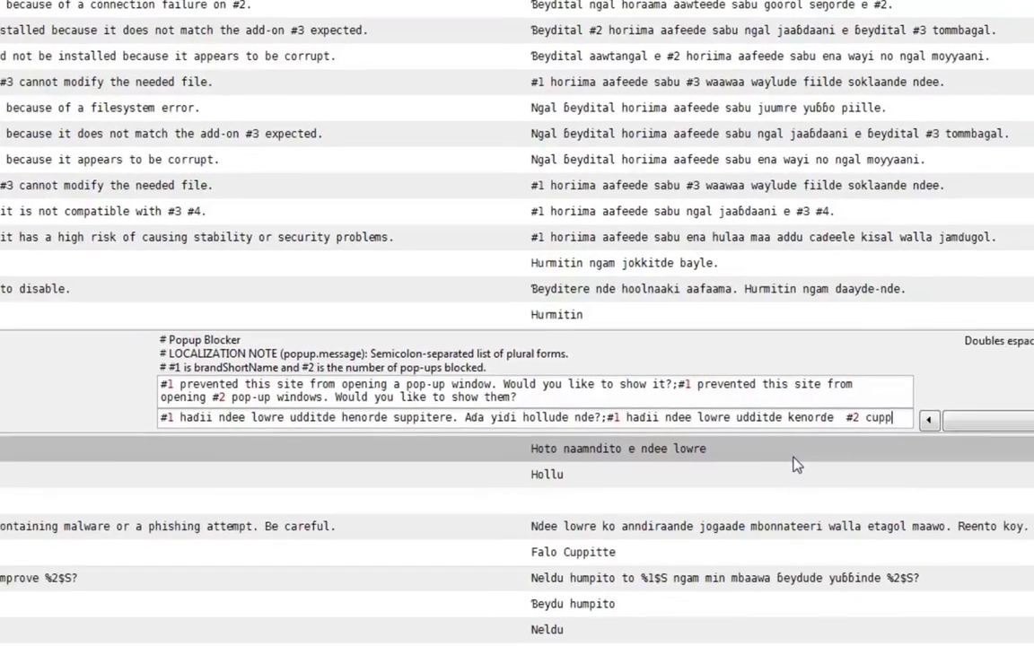
type("te")
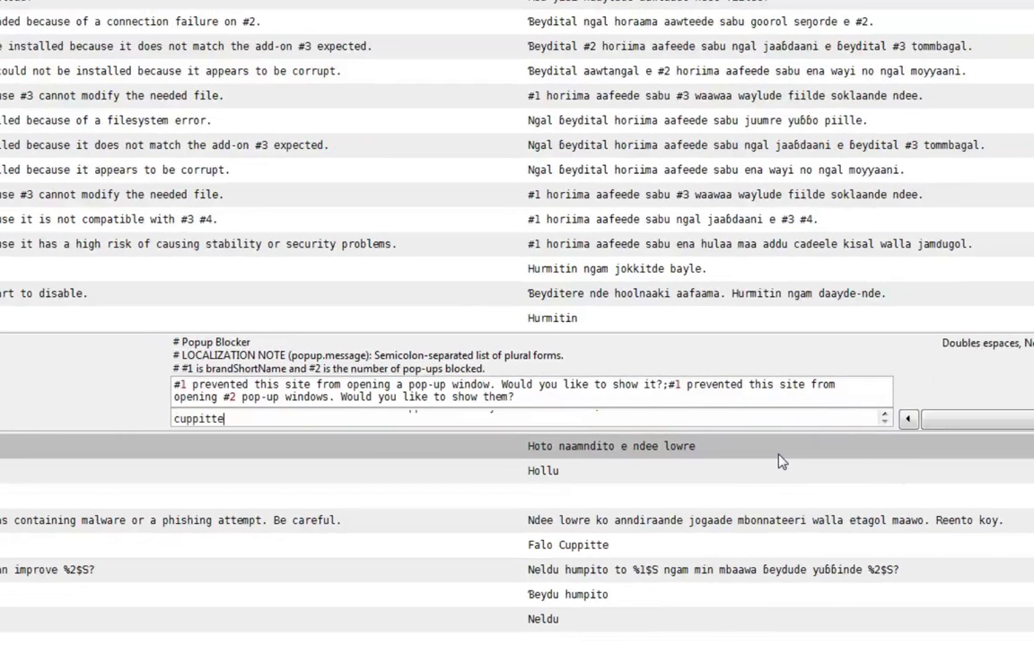
type(". Ada ")
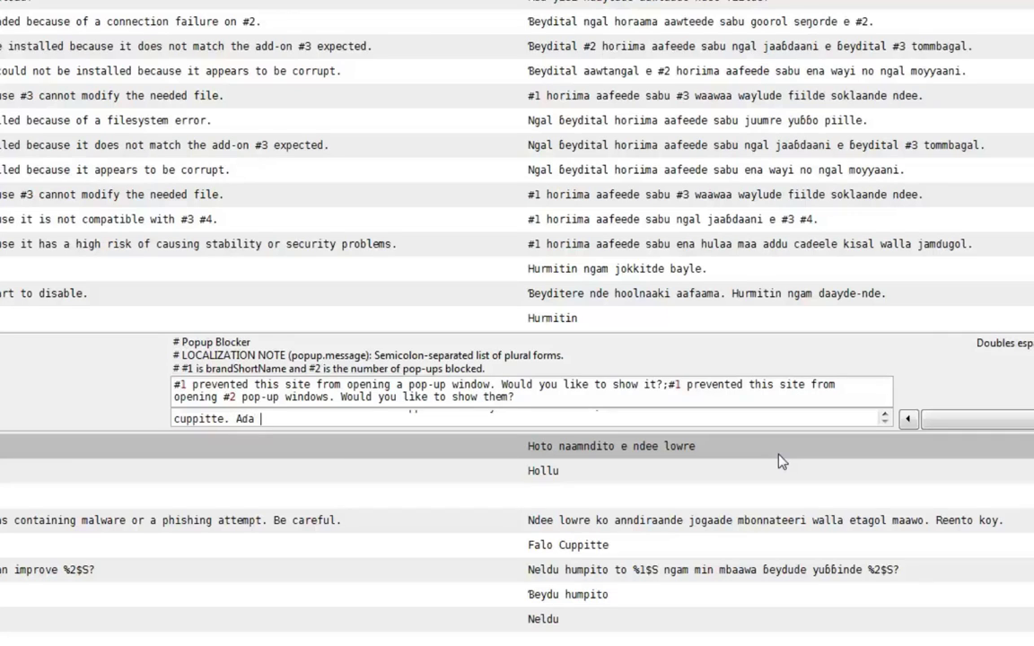
type("yidi hollude de")
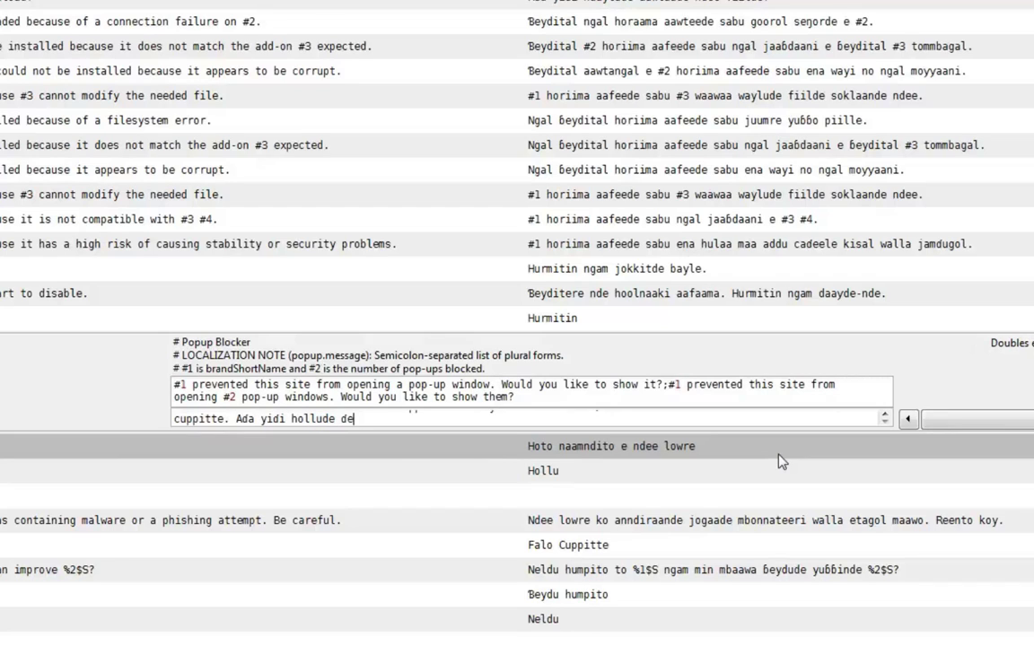
type("?")
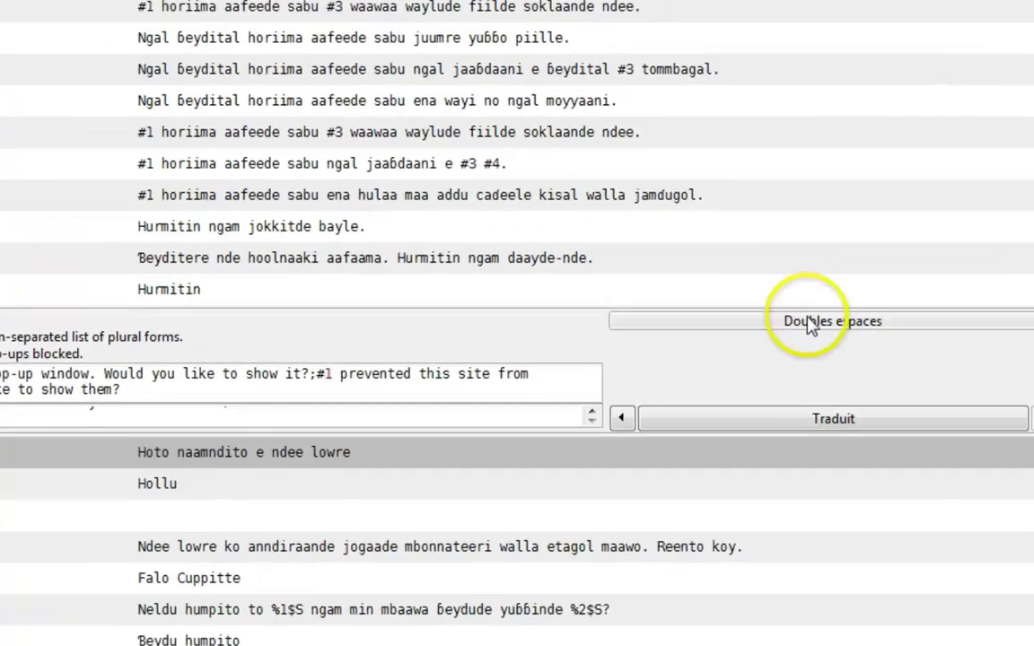
Step: Remove the double space before "#2" in the plural form and submit the pop-up blocker translation
left_click(591, 412)
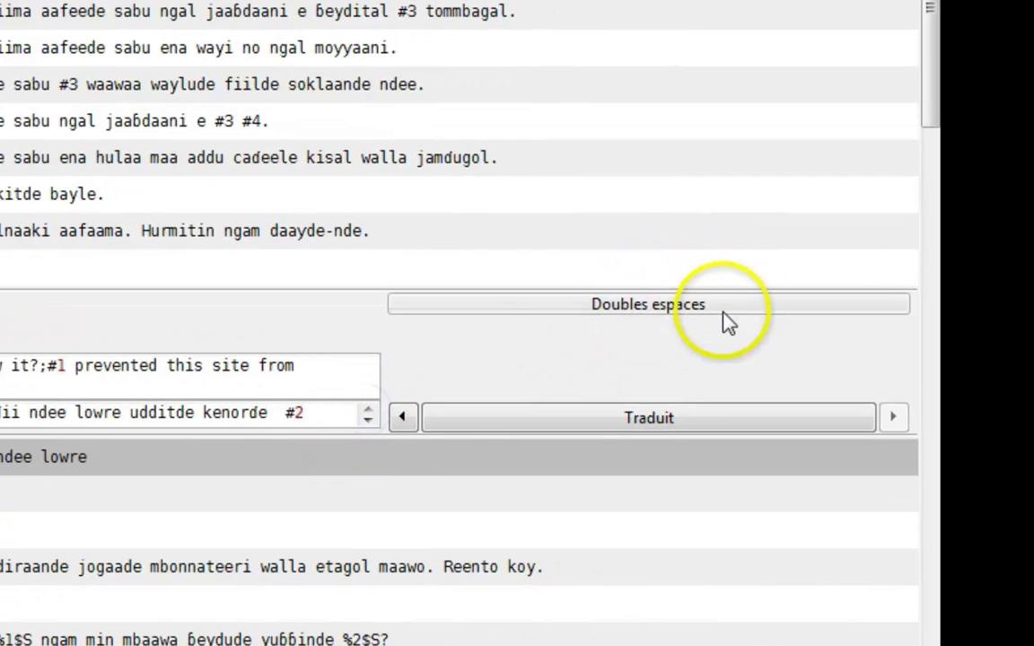
left_click(279, 413)
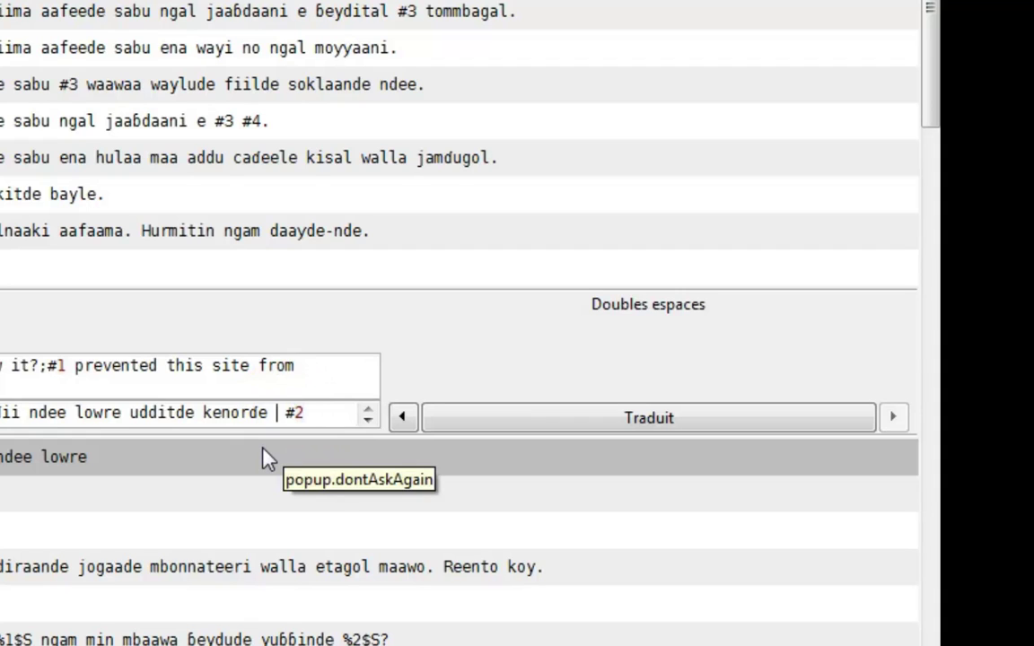
key("BackSpace")
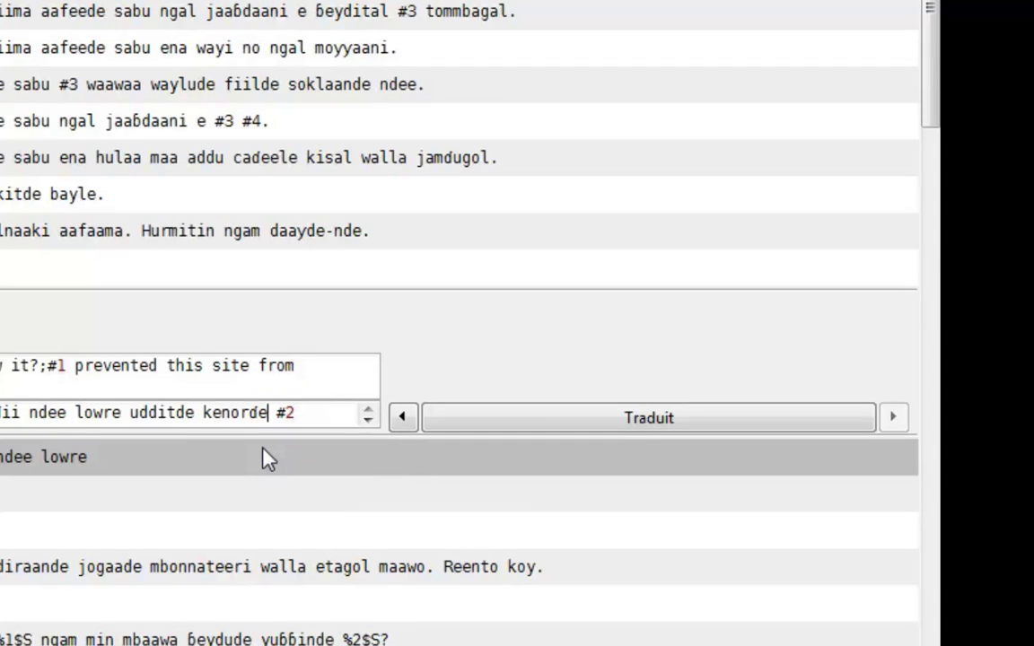
key("Return")
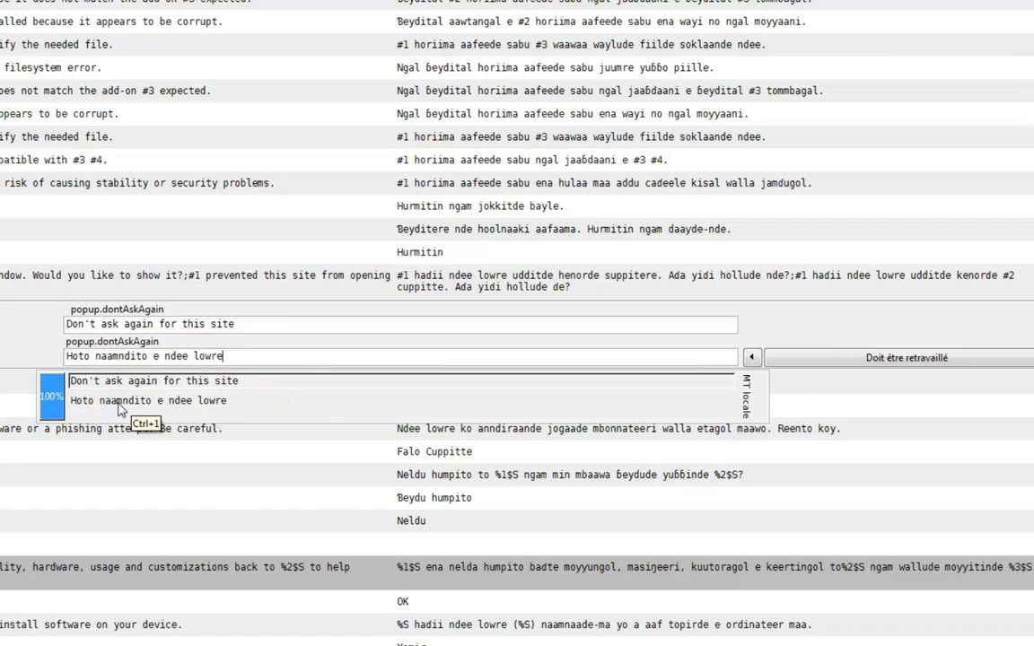
Step: Accept "Hoto naamndito e ndee lowre" for "Don't ask again for this site" and restrict navigation to incomplete strings (Incomplet)
key("ctrl+Return")
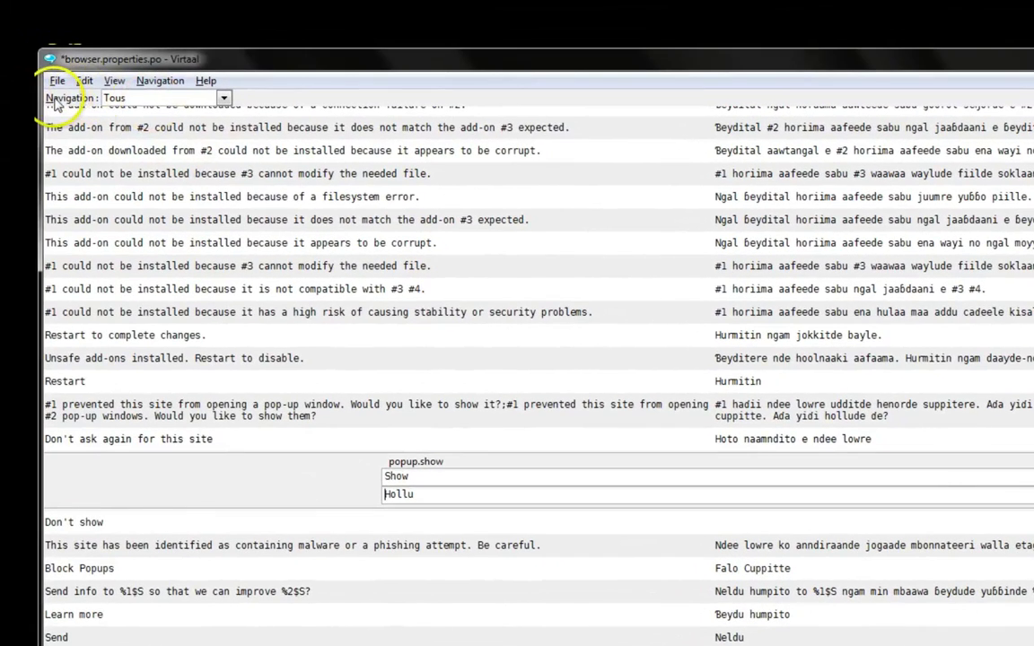
left_click(124, 99)
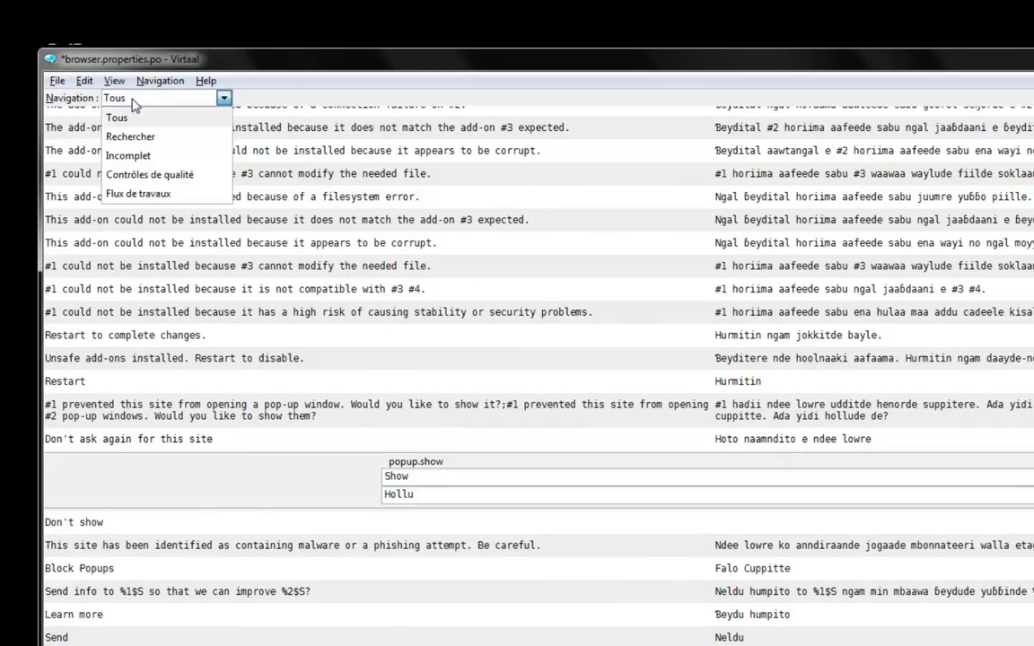
left_click(135, 157)
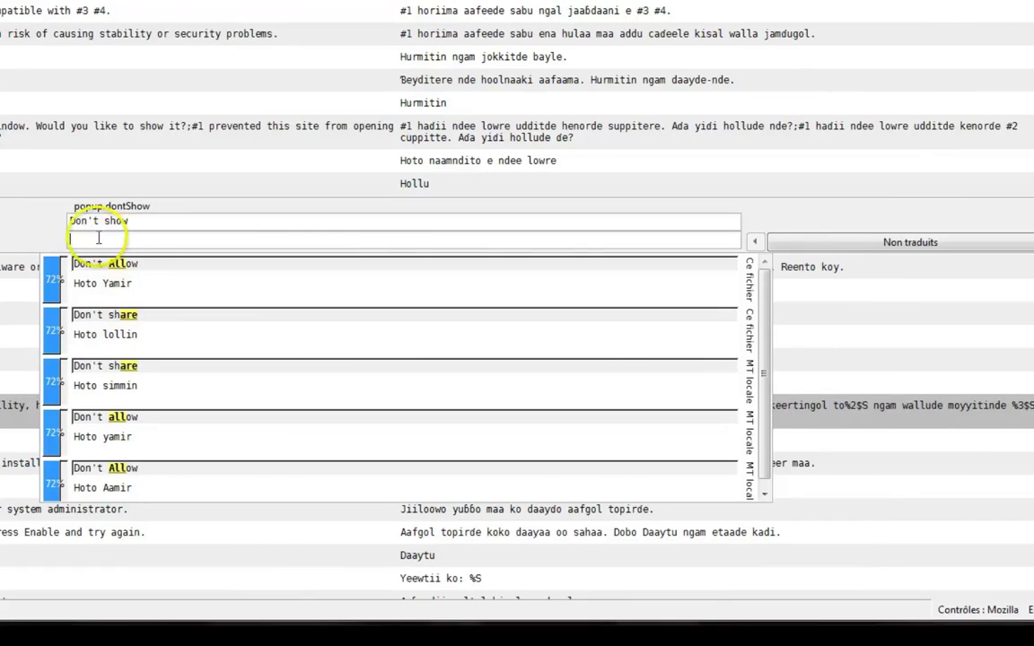
Step: Translate "Don't show" as "Hoto hollu", starting from the suggestion "Hoto Yamir", and submit it
left_click(142, 235)
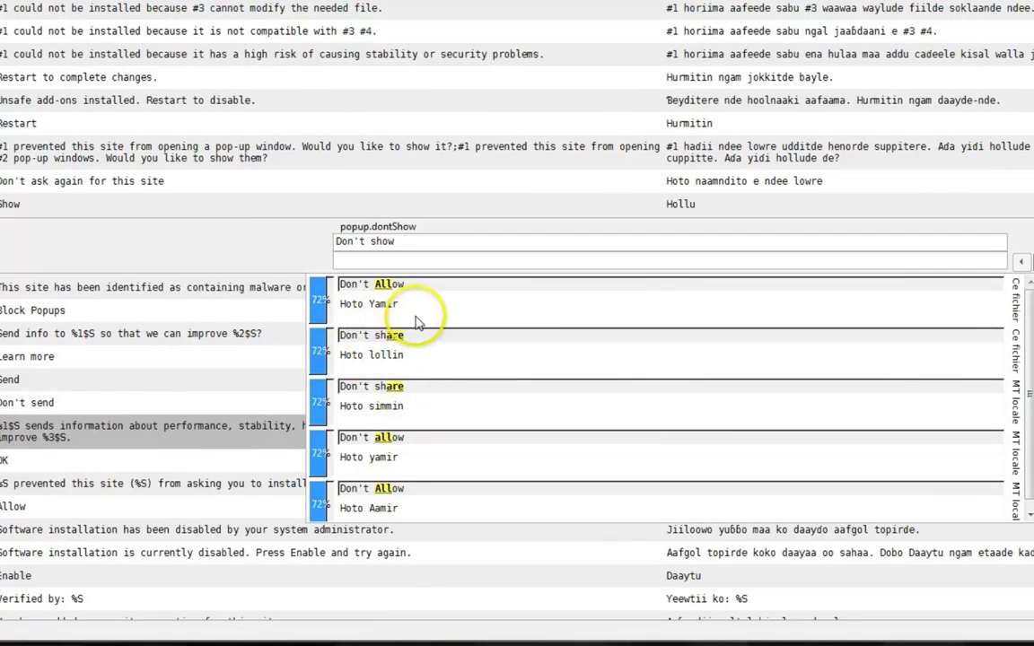
left_click(367, 310)
double_click(379, 260)
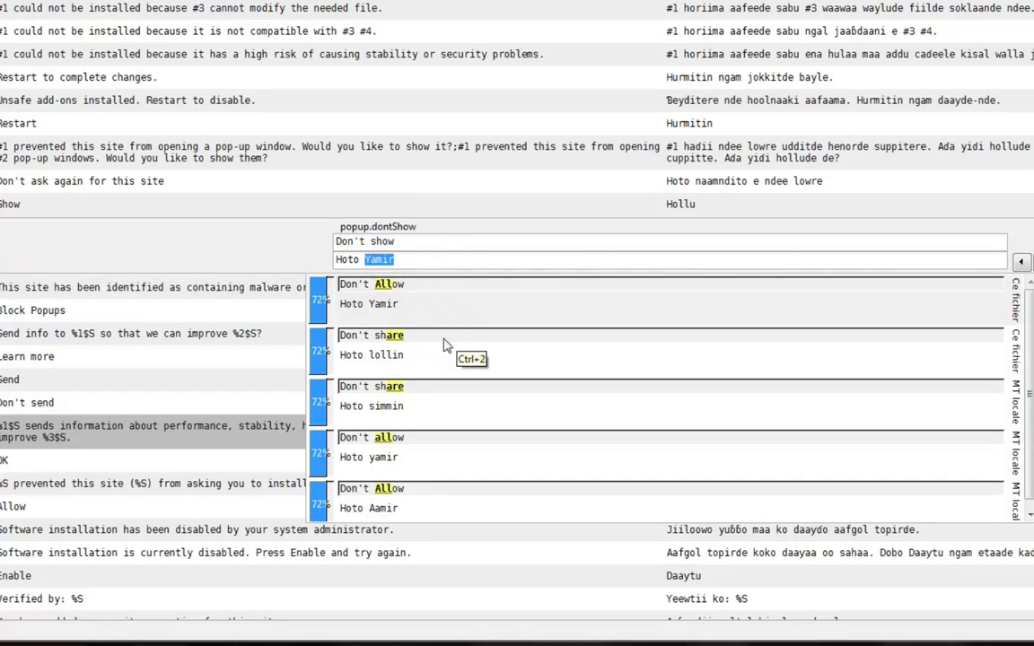
type("hollu")
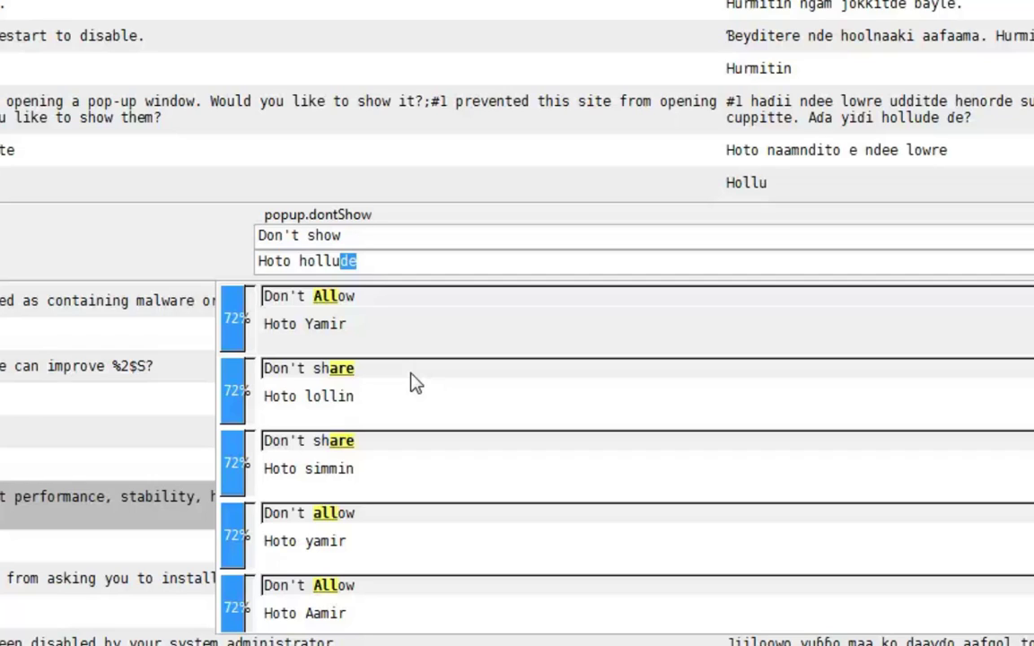
type("de")
key("BackSpace")
key("BackSpace")
key("ctrl+Return")
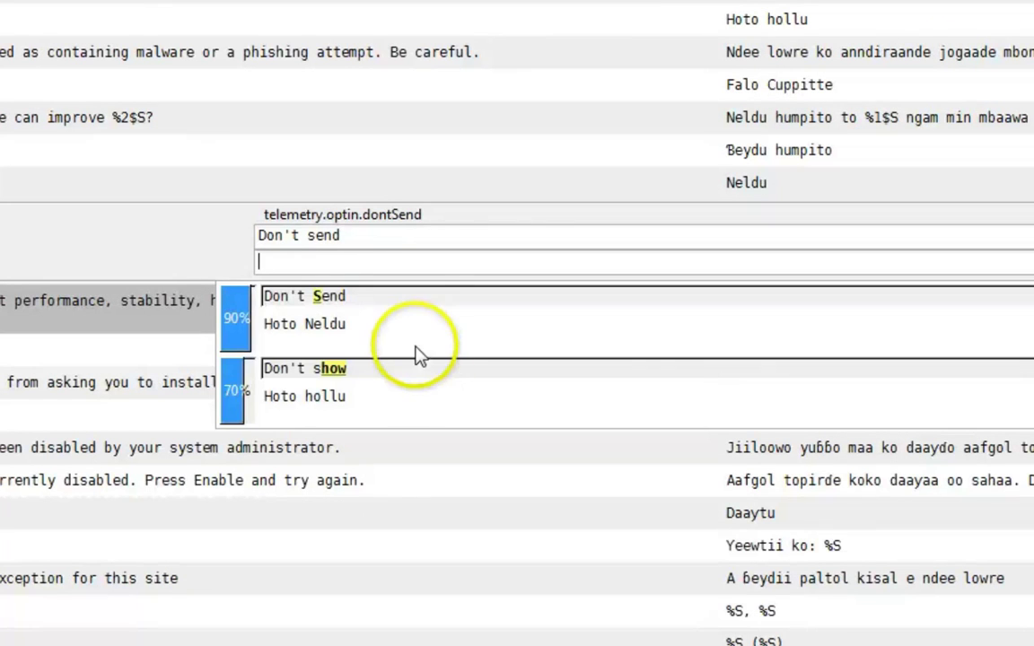
Step: Translate "Don't send" as "Hoto seldu", adapting the suggestion "Hoto Neldu", and submit it
left_click(334, 323)
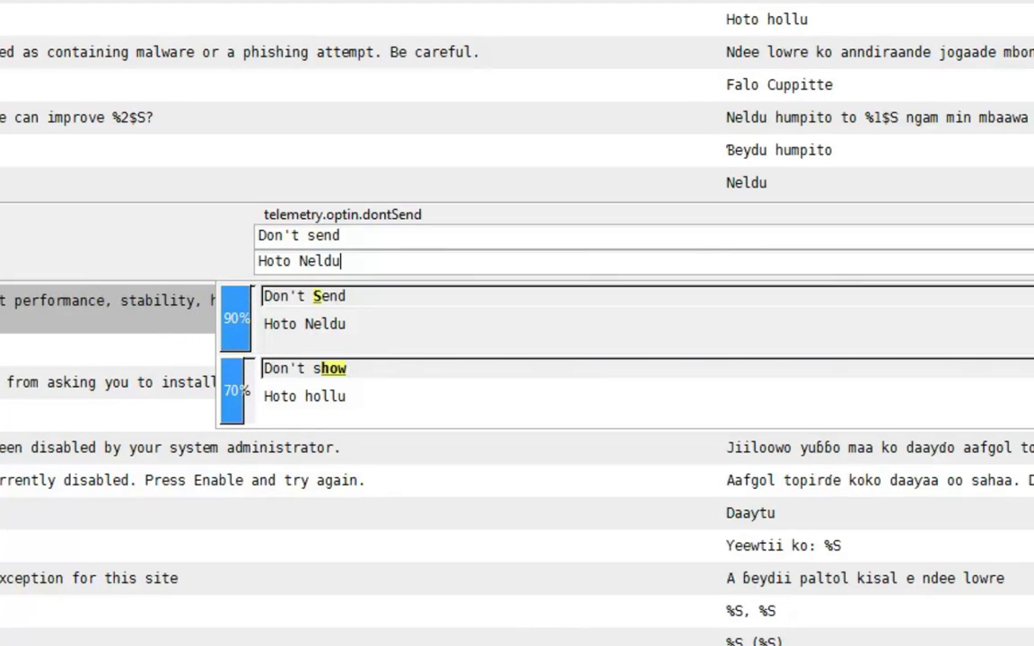
left_click(305, 260)
type("s")
left_click(368, 262)
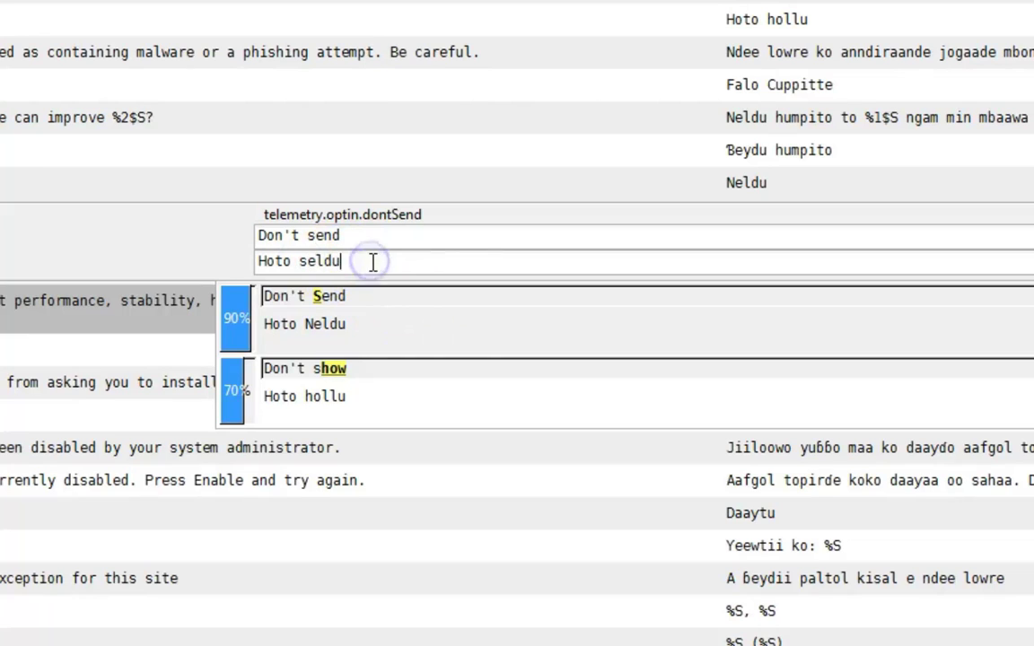
key("Return")
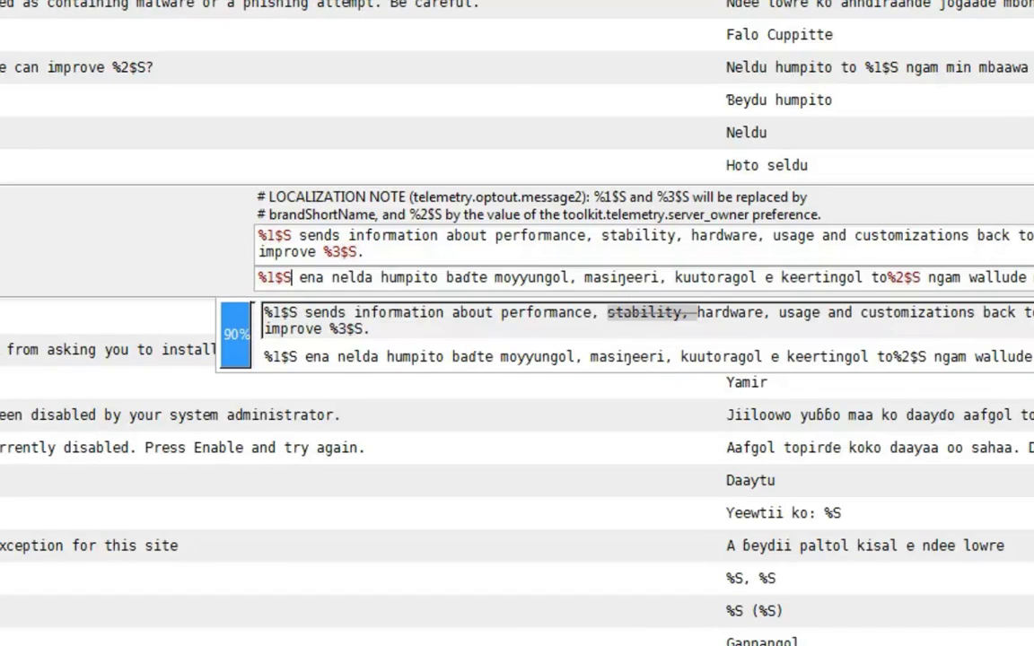
Step: Submit the telemetry opt-out translation with a space before "%2$S", and accept "Hay sahaa" as the translation of "Never"
key("Return")
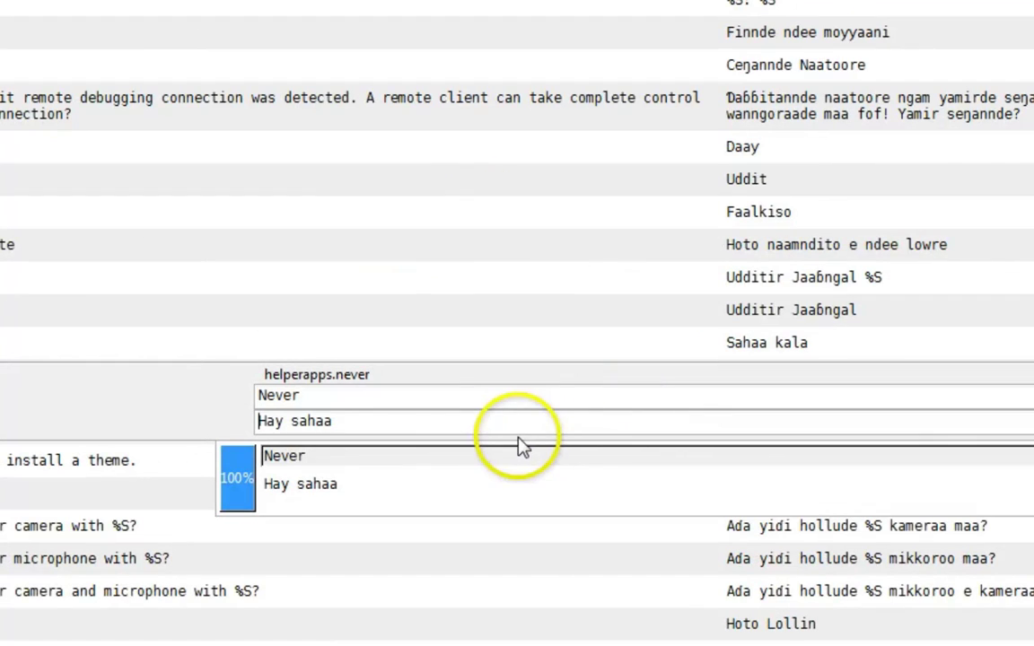
left_click(295, 489)
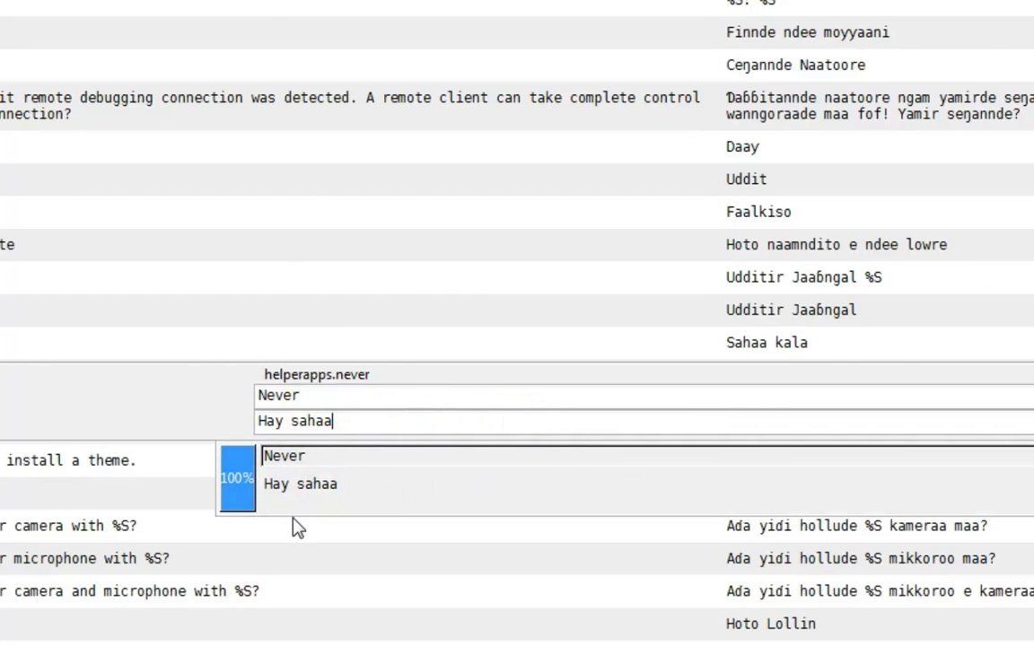
key("Return")
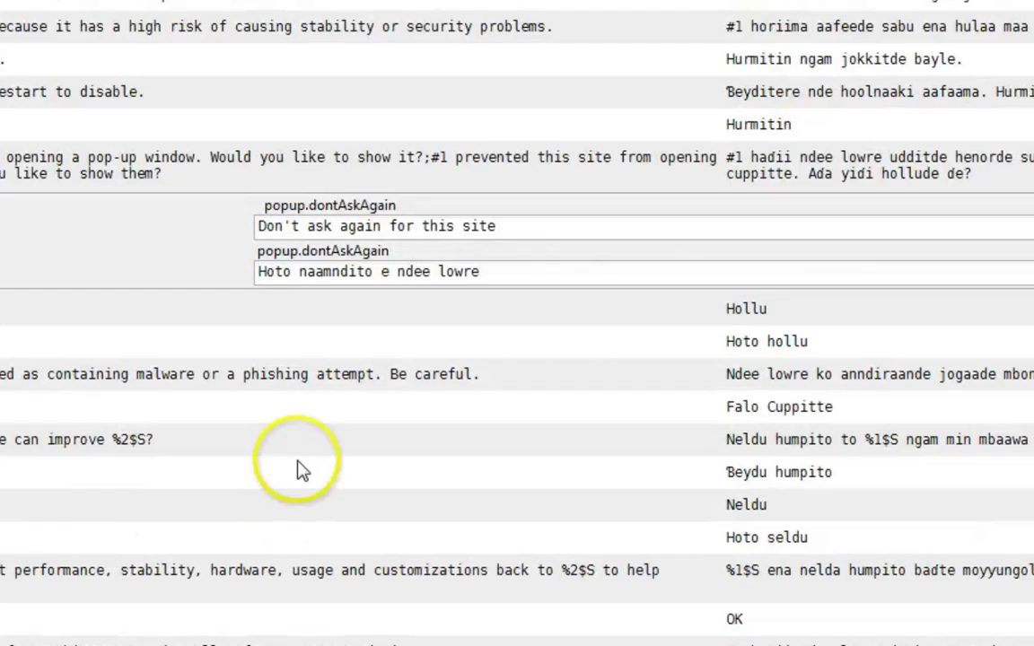
Step: Look through the string list for missing translations and save browser.properties.po
mouse_move(316, 447)
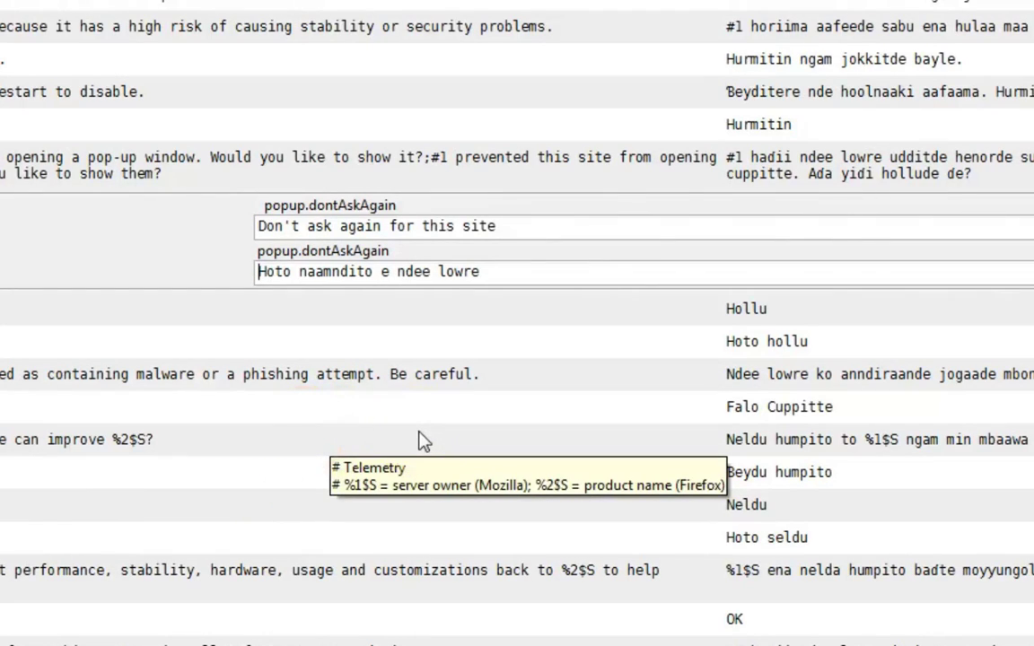
scroll(422, 439, "down", 10)
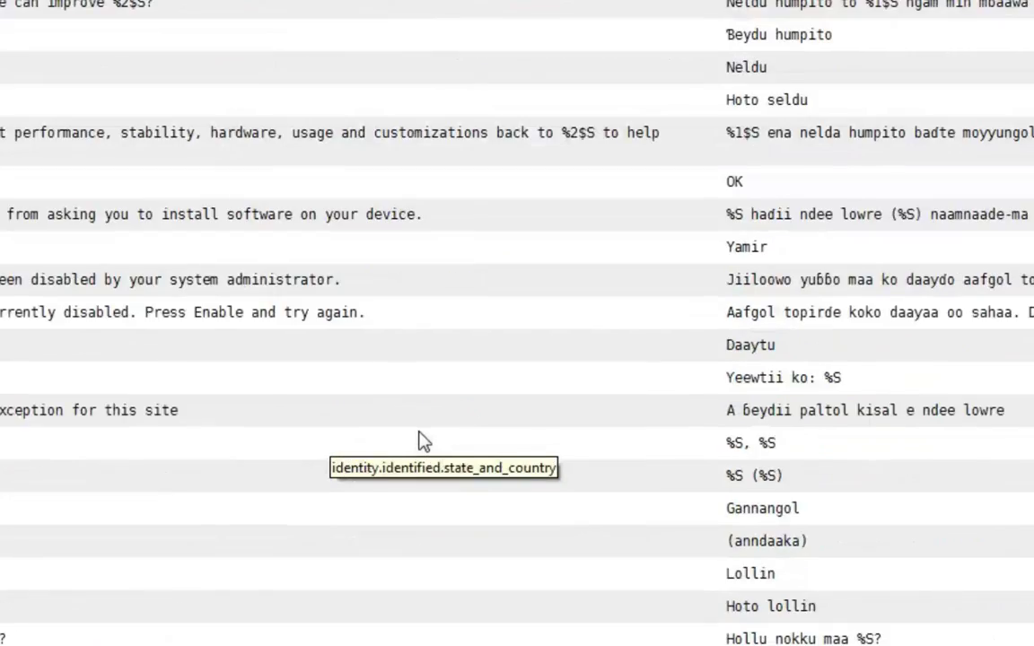
scroll(423, 440, "down", 15)
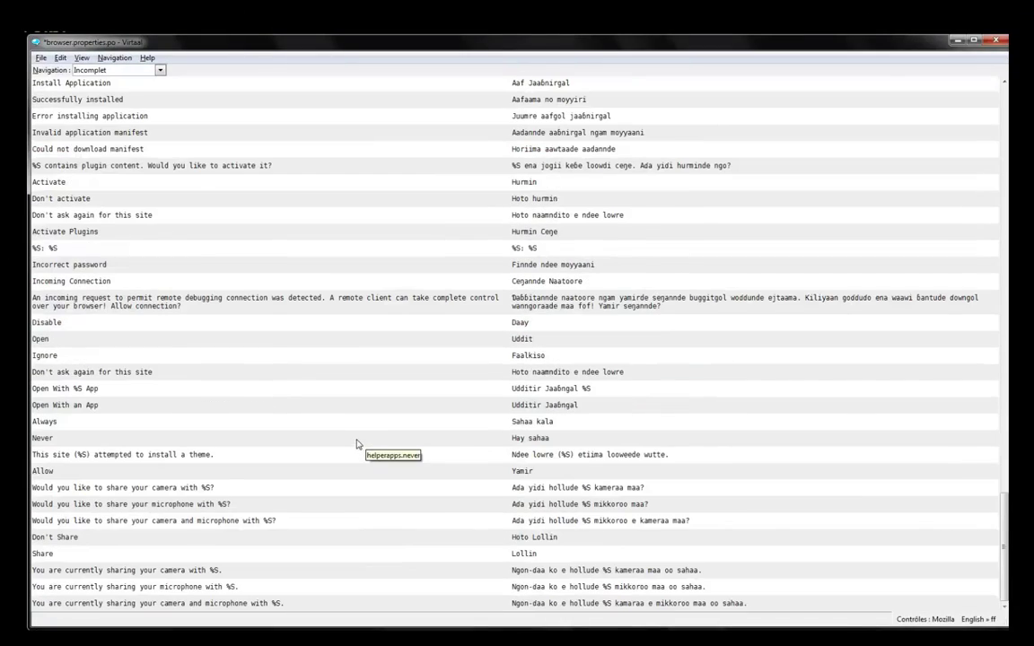
scroll(356, 443, "up", 20)
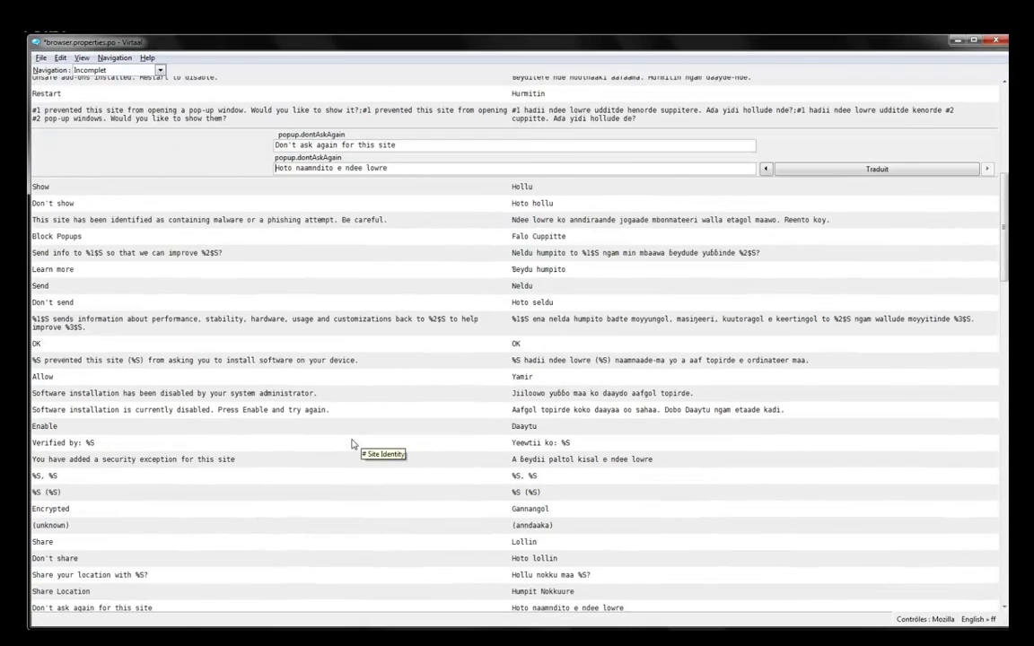
scroll(352, 443, "up", 10)
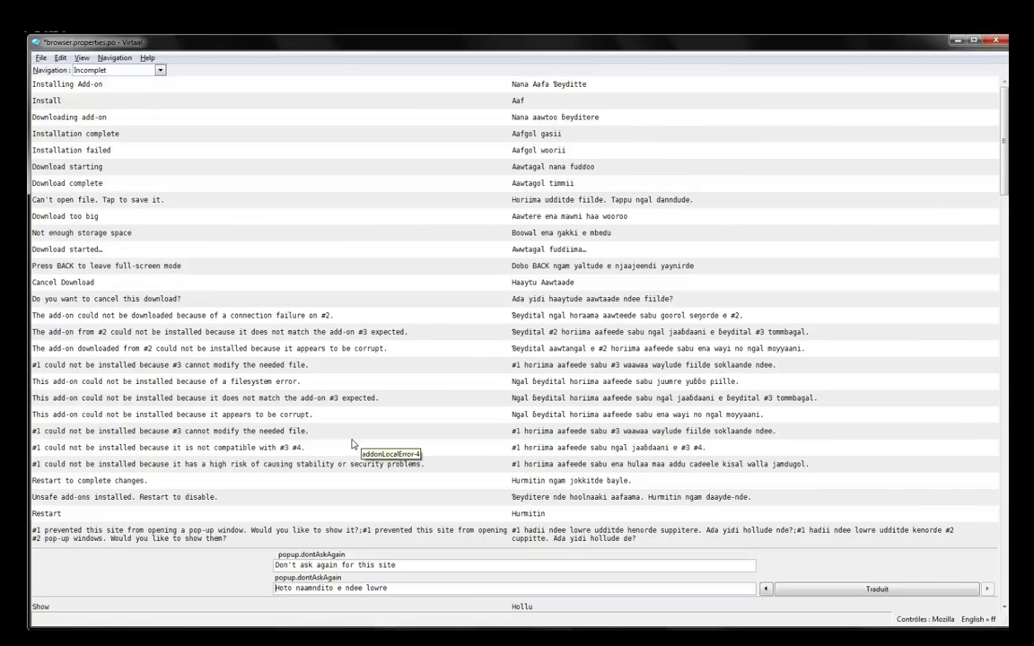
scroll(356, 443, "down", 1)
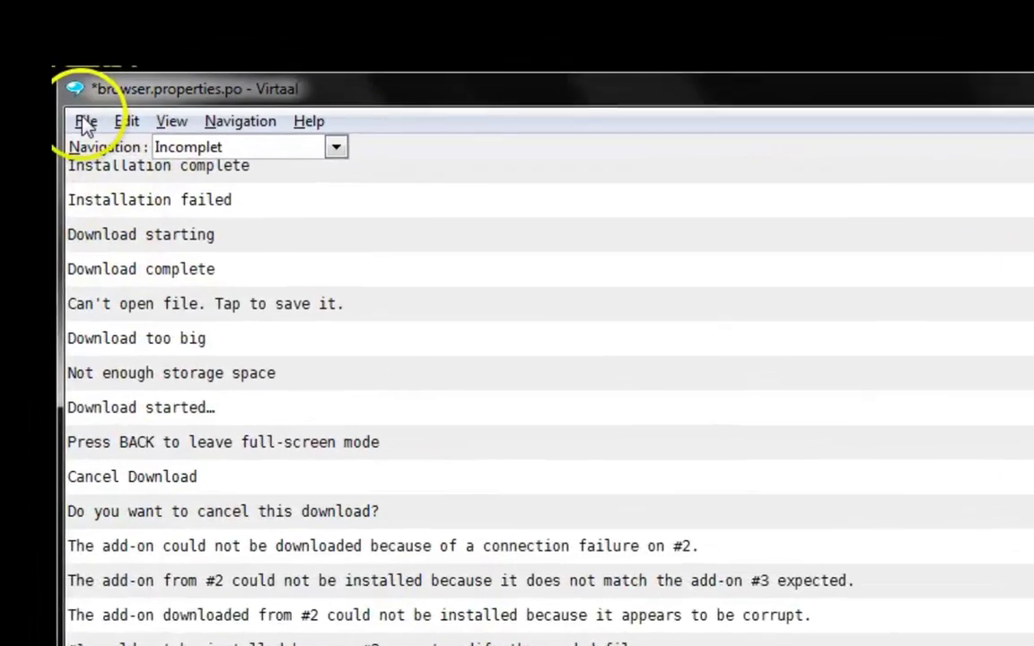
left_click(40, 57)
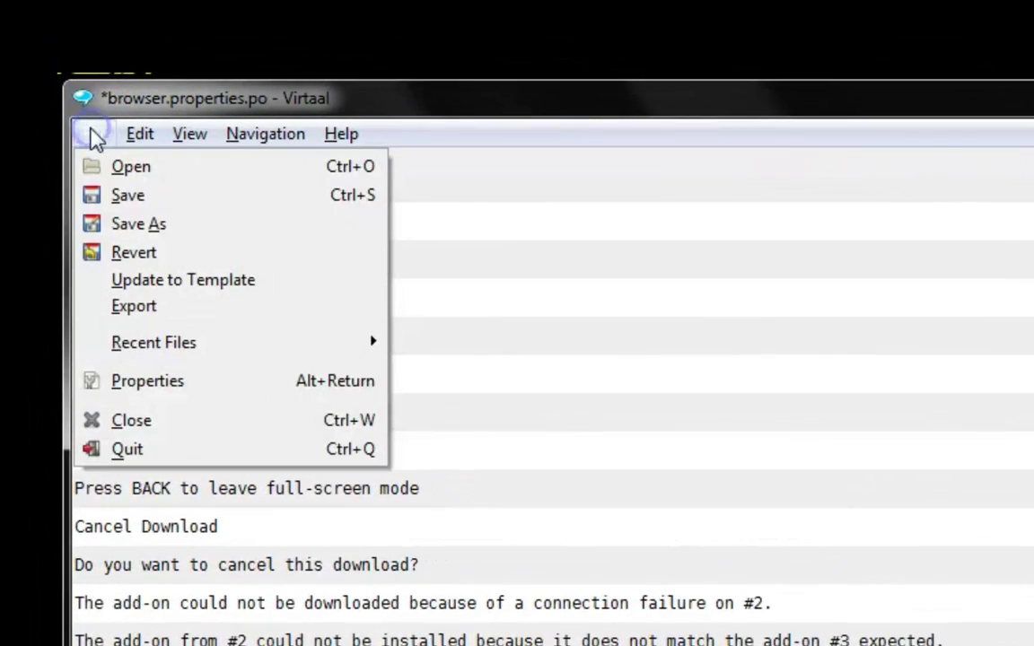
left_click(94, 195)
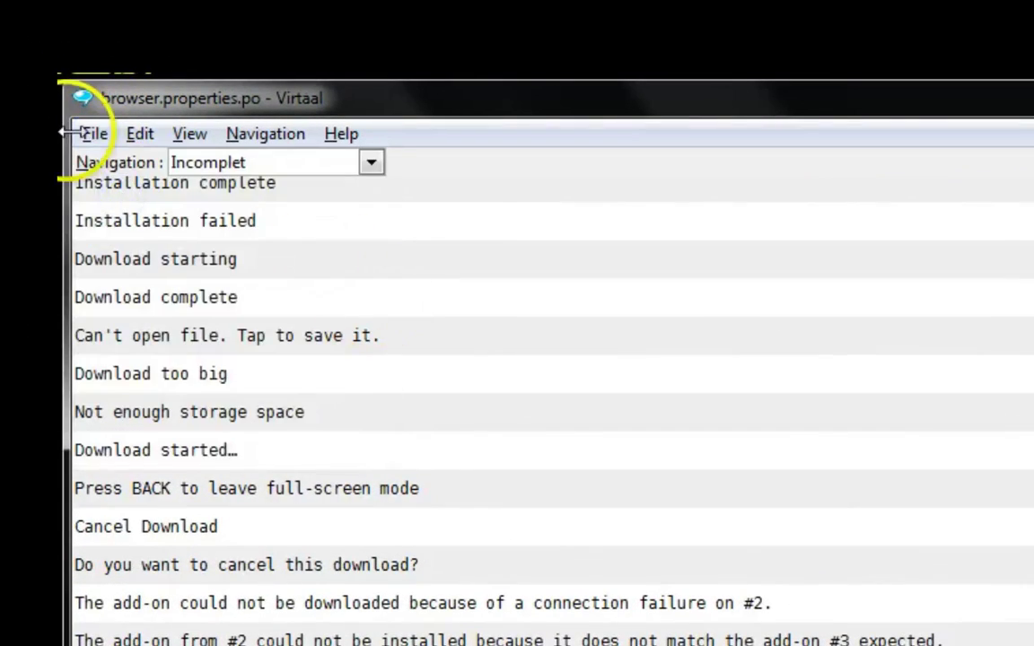
Step: Check the translation statistics for words and strings in the file's properties
left_click(96, 134)
left_click(126, 269)
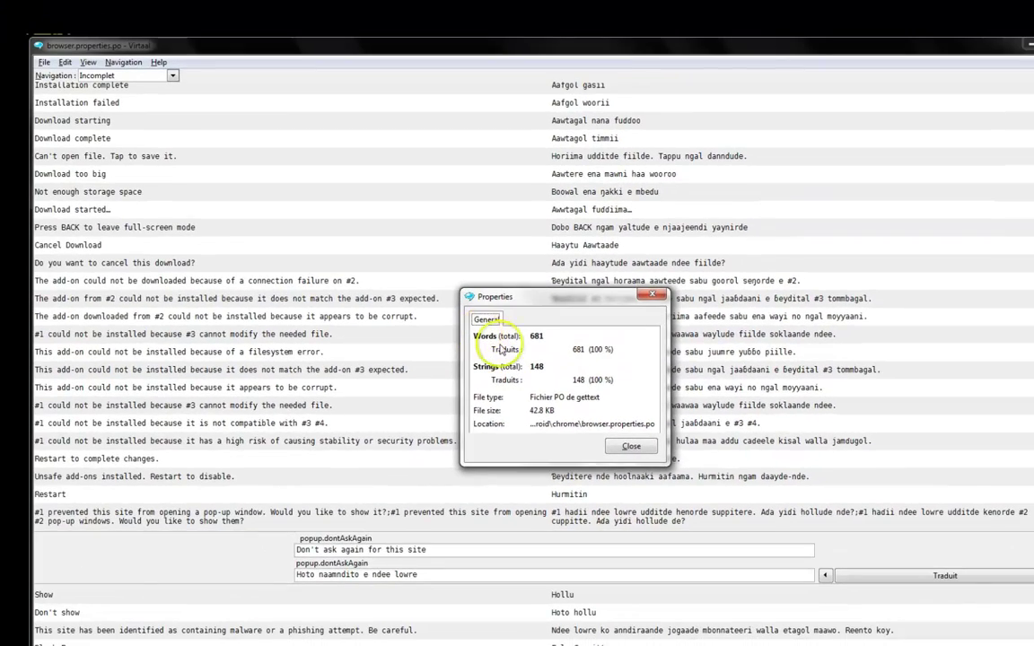
left_click(631, 446)
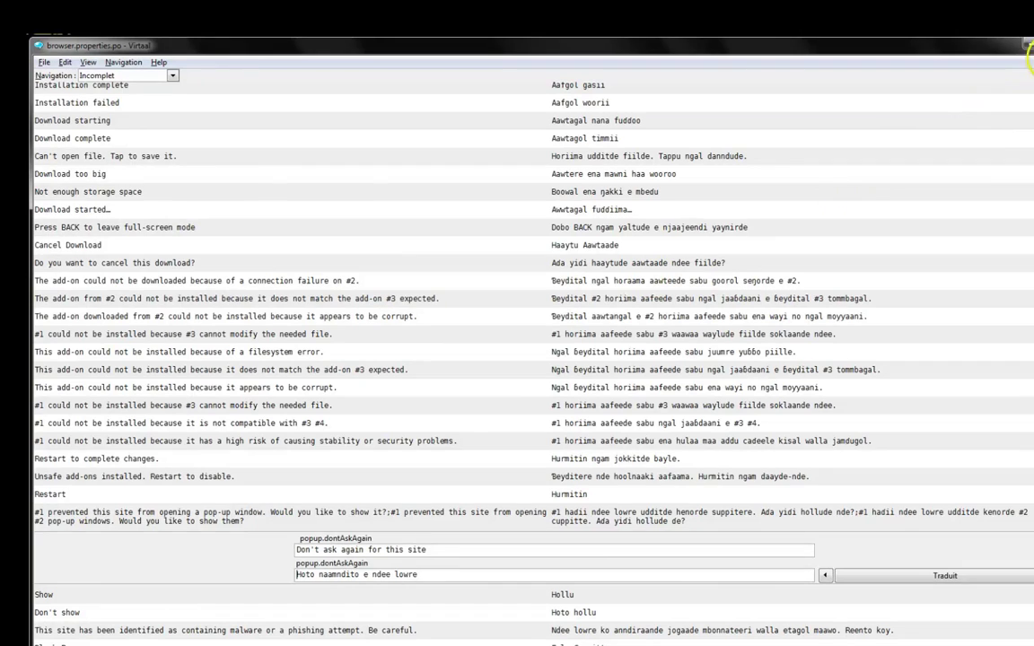
Step: Switch to the Firefox for Android (Aurora) page in Firefox and start choosing a file to upload to the chrome folder
left_click(1026, 45)
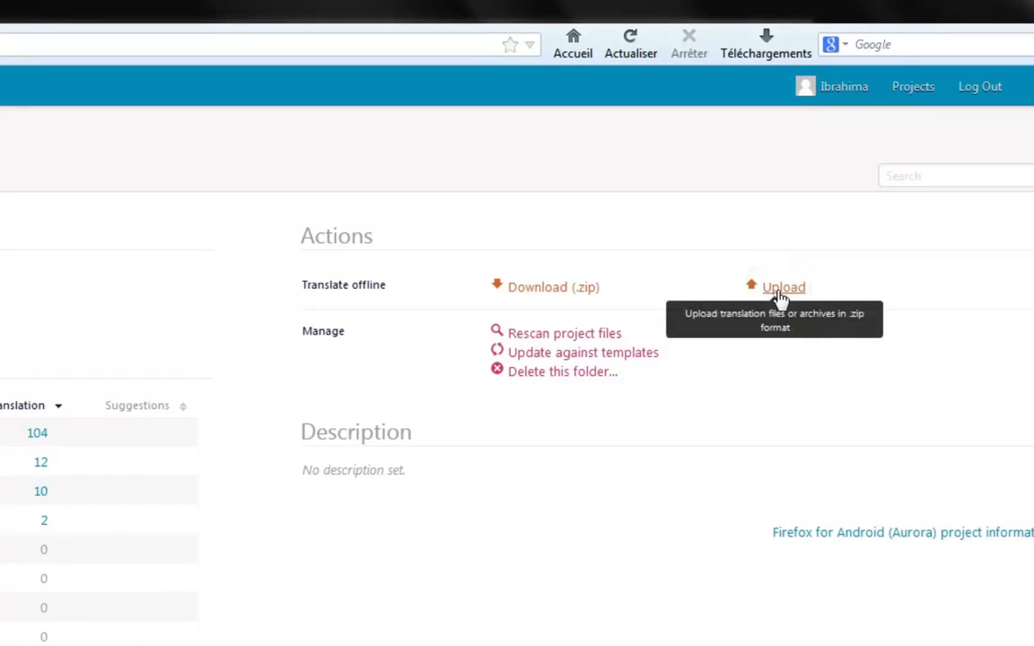
left_click(781, 292)
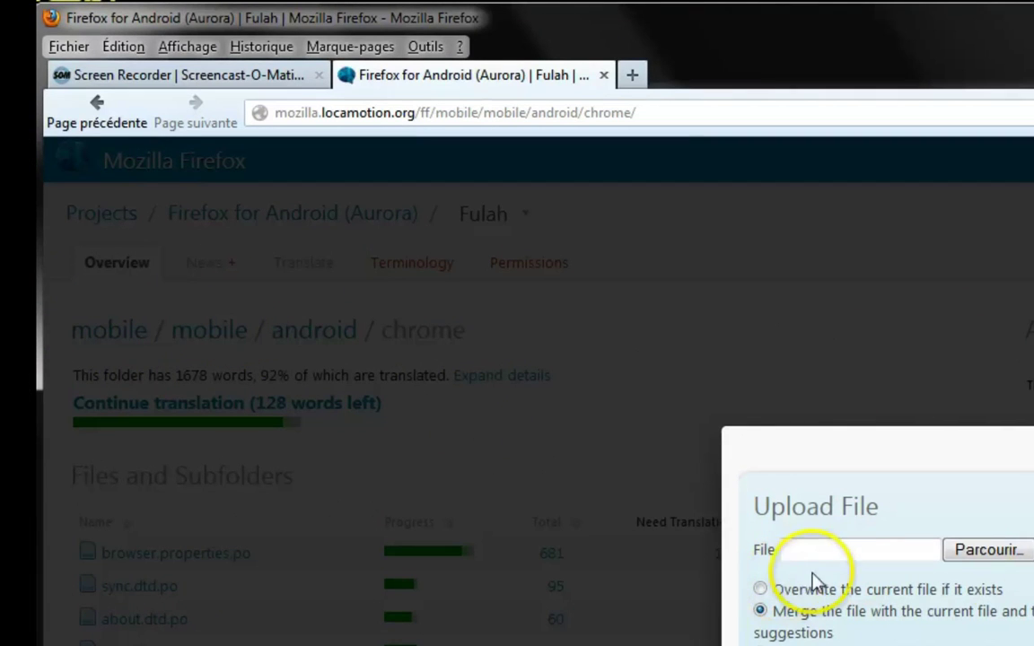
left_click(991, 554)
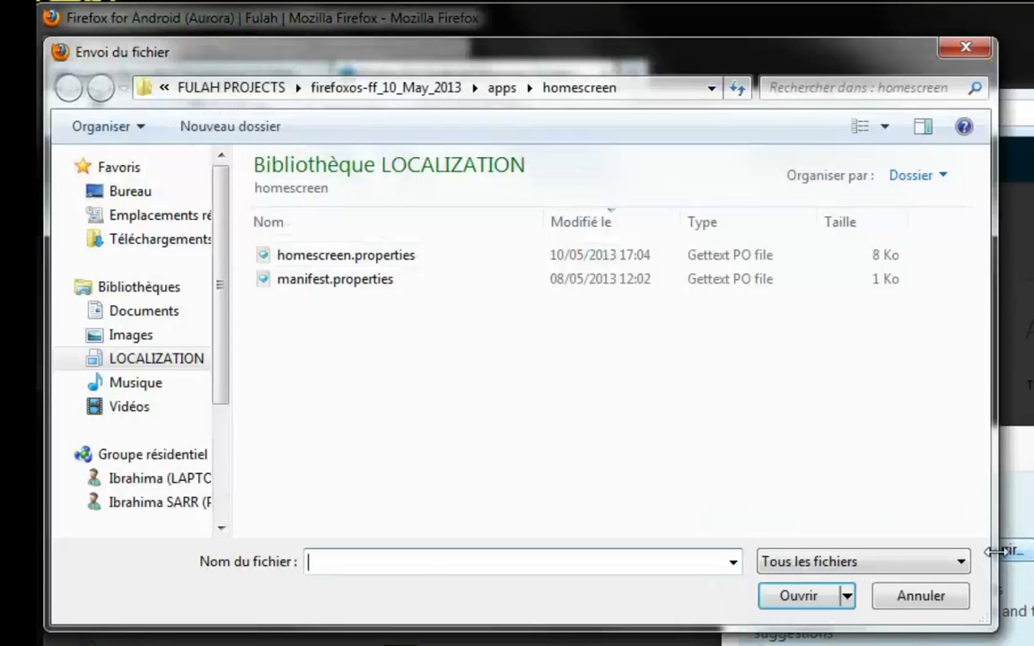
left_click_drag(301, 55, 992, 132)
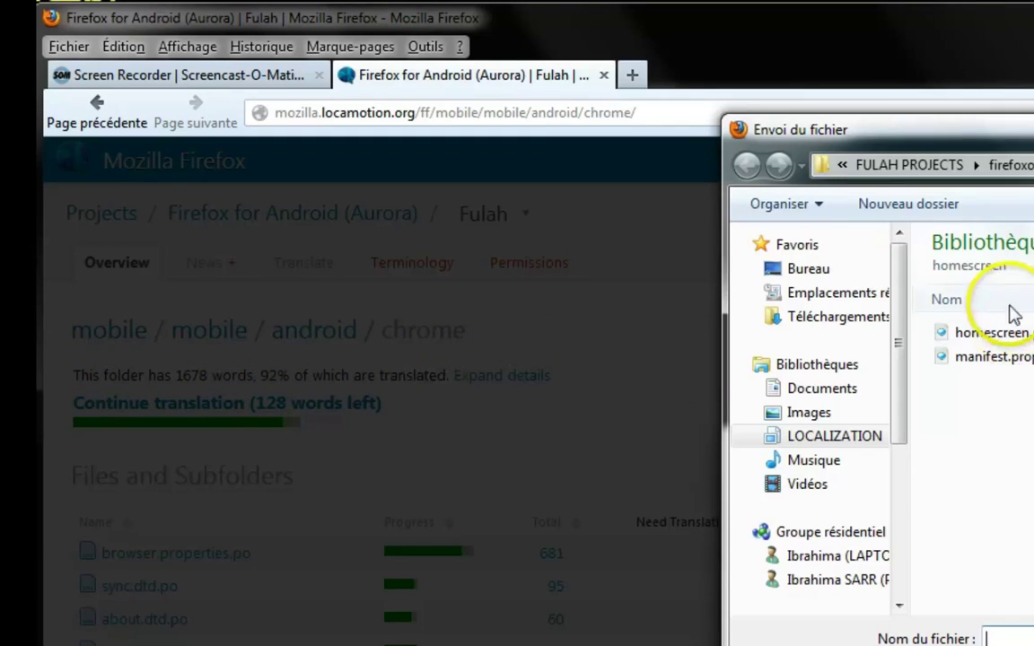
Step: Browse to the FULAH PROJECTS / FIREFOX FOR ANDROID / mobile / android / chrome folder for the upload file
left_click(911, 165)
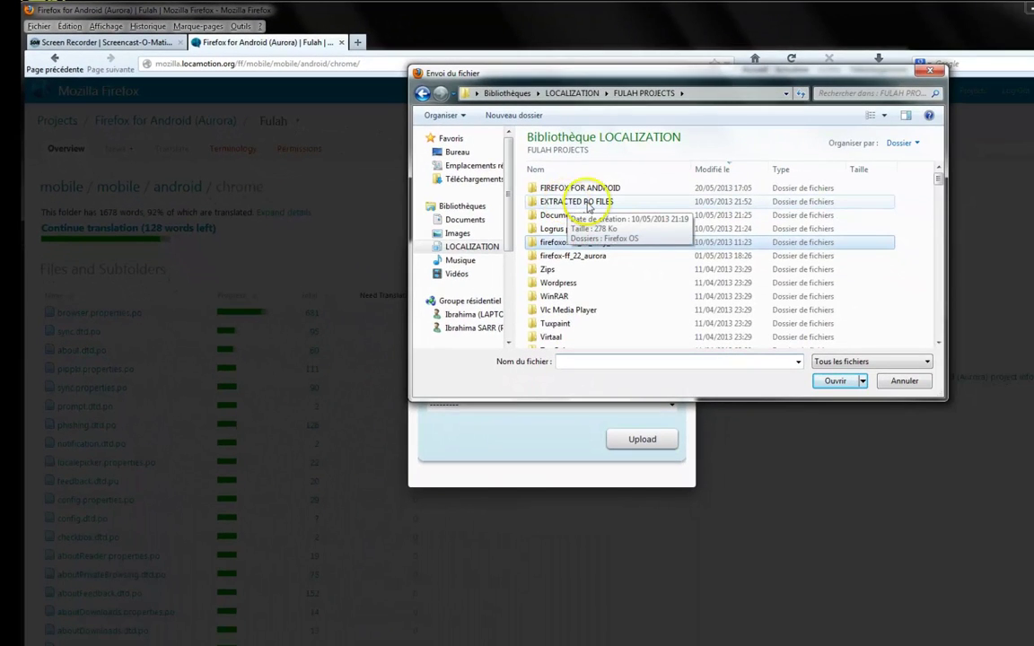
double_click(597, 188)
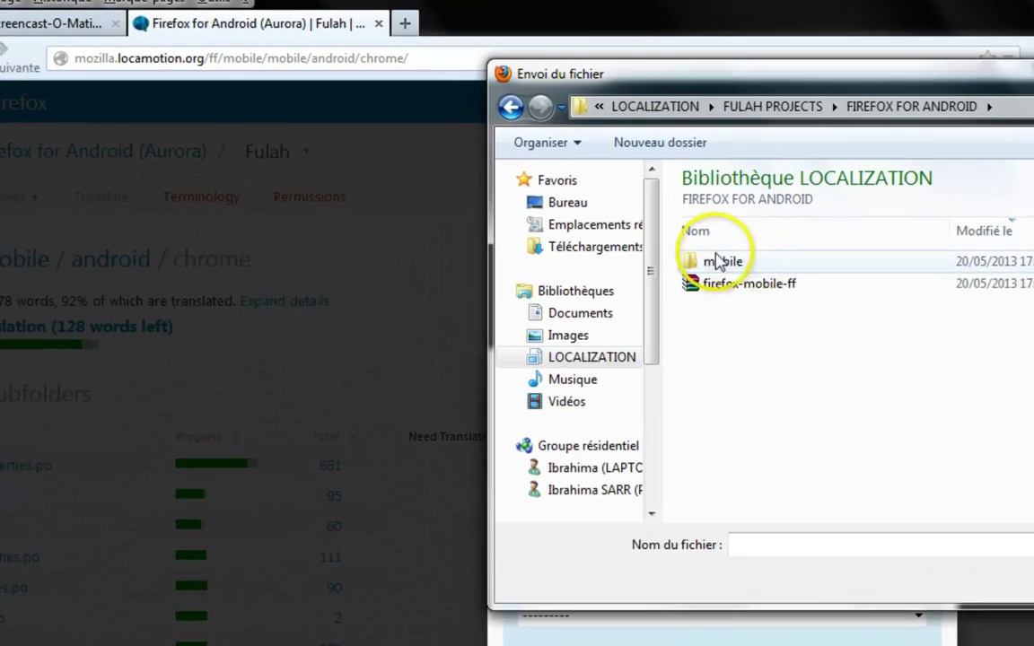
double_click(718, 261)
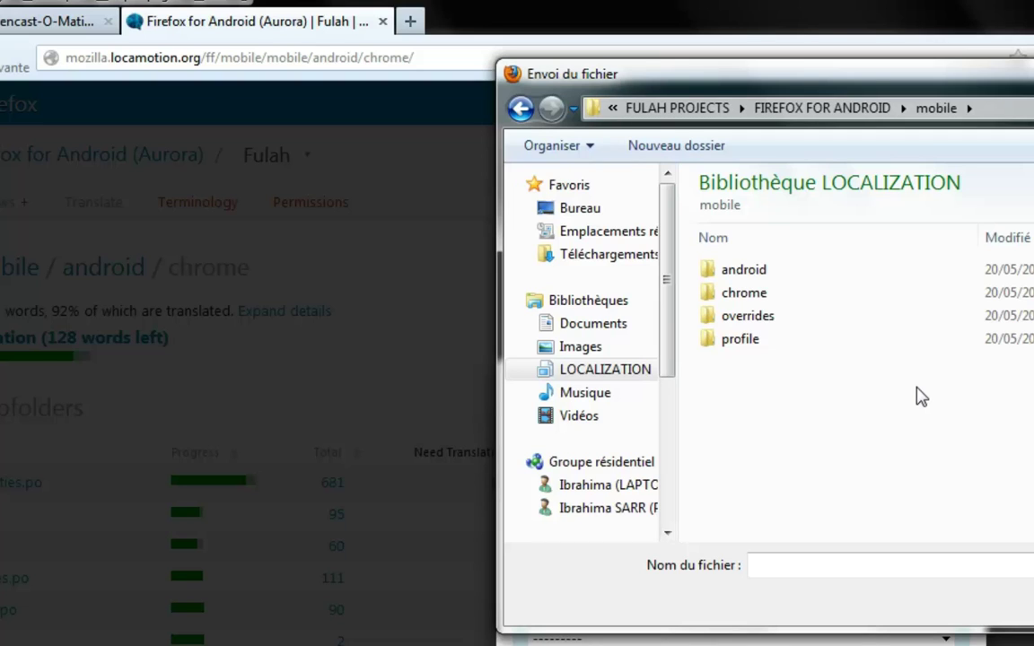
left_click(895, 391)
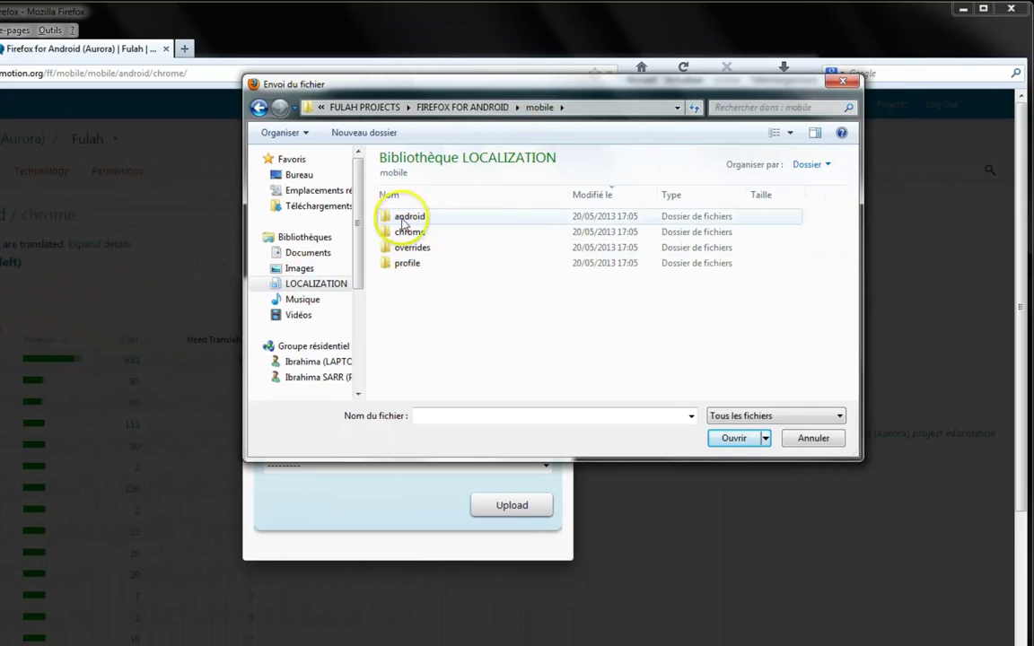
double_click(403, 223)
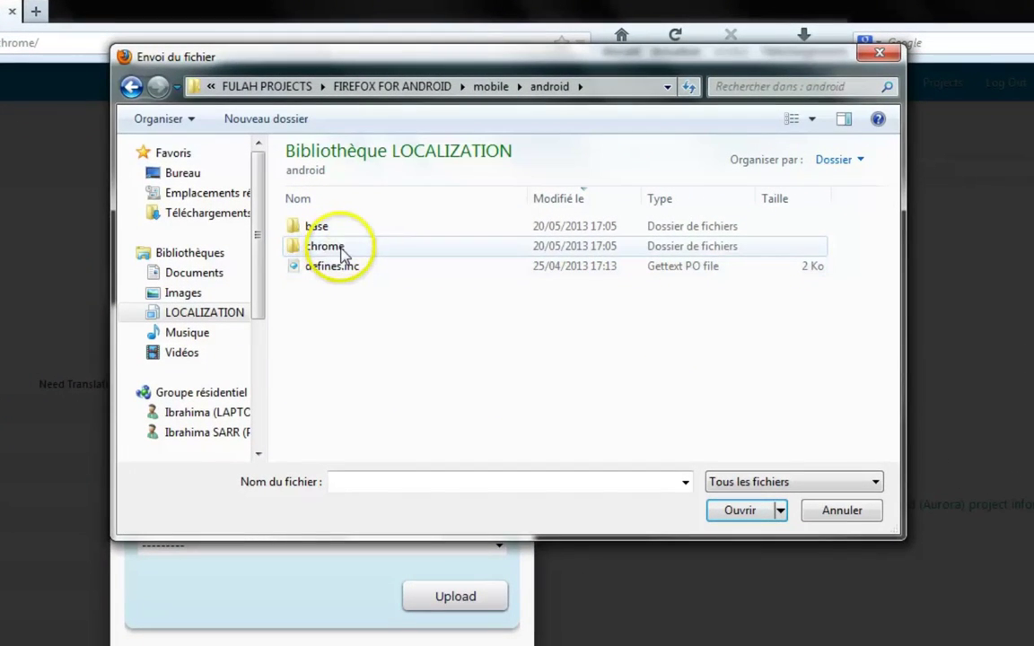
double_click(340, 248)
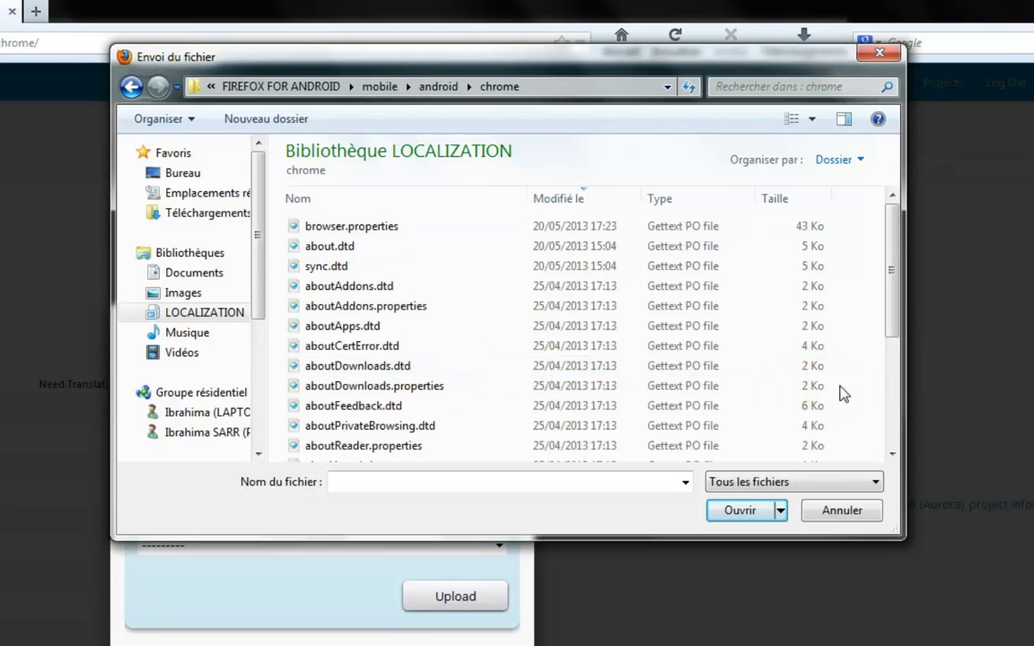
Step: Look through the chrome folder's files and choose browser.properties as the file to upload
scroll(841, 393, "down", 2)
scroll(842, 393, "up", 2)
scroll(840, 393, "down", 4)
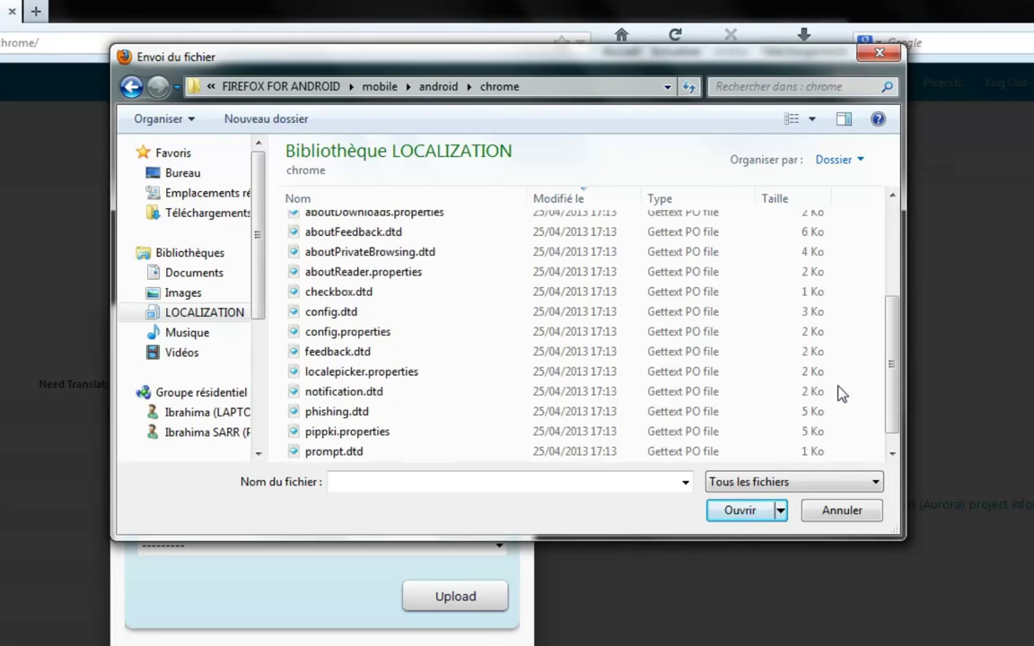
scroll(840, 393, "up", 4)
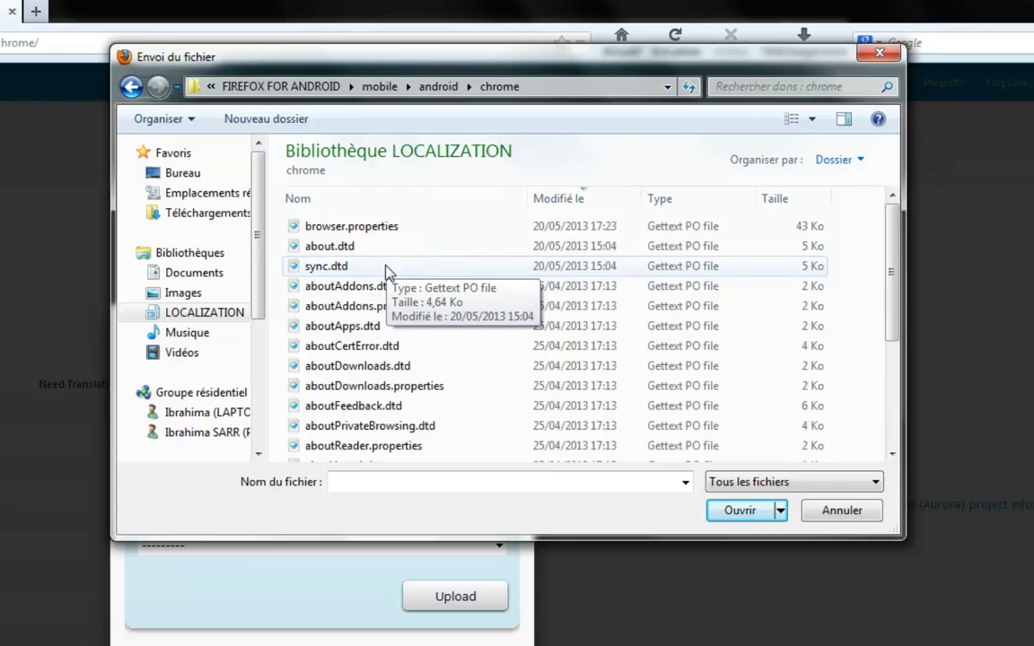
scroll(390, 271, "down", 3)
scroll(391, 272, "up", 4)
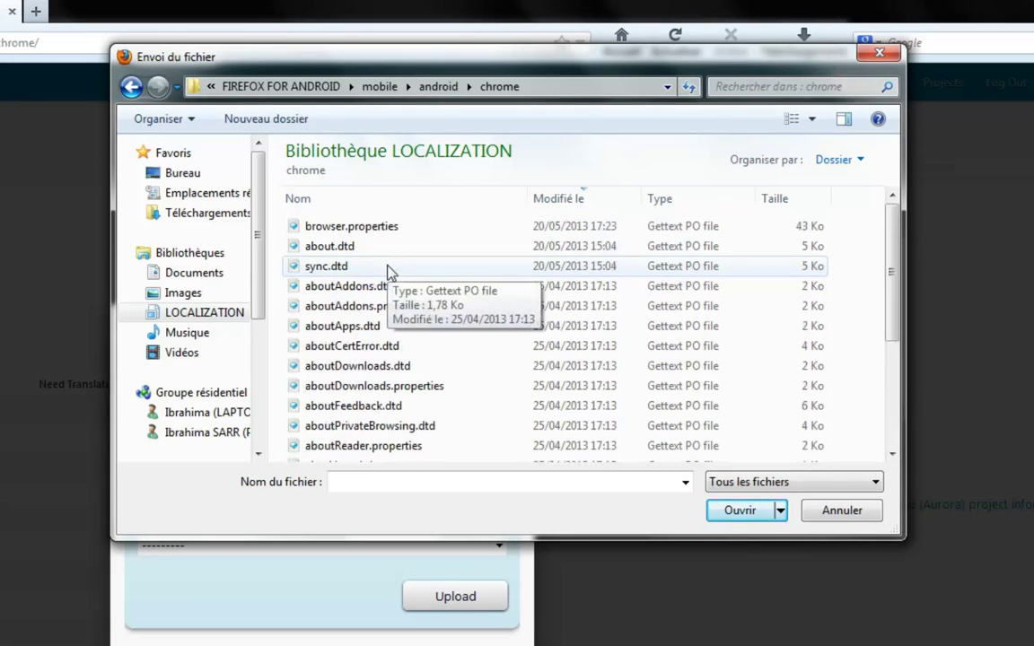
left_click(306, 226)
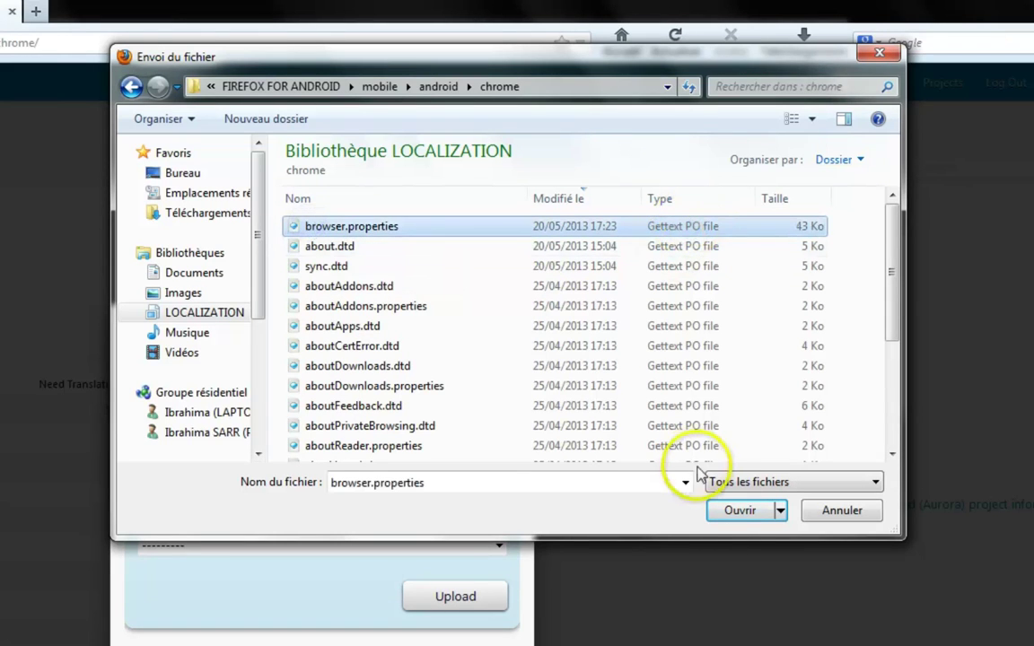
left_click(739, 510)
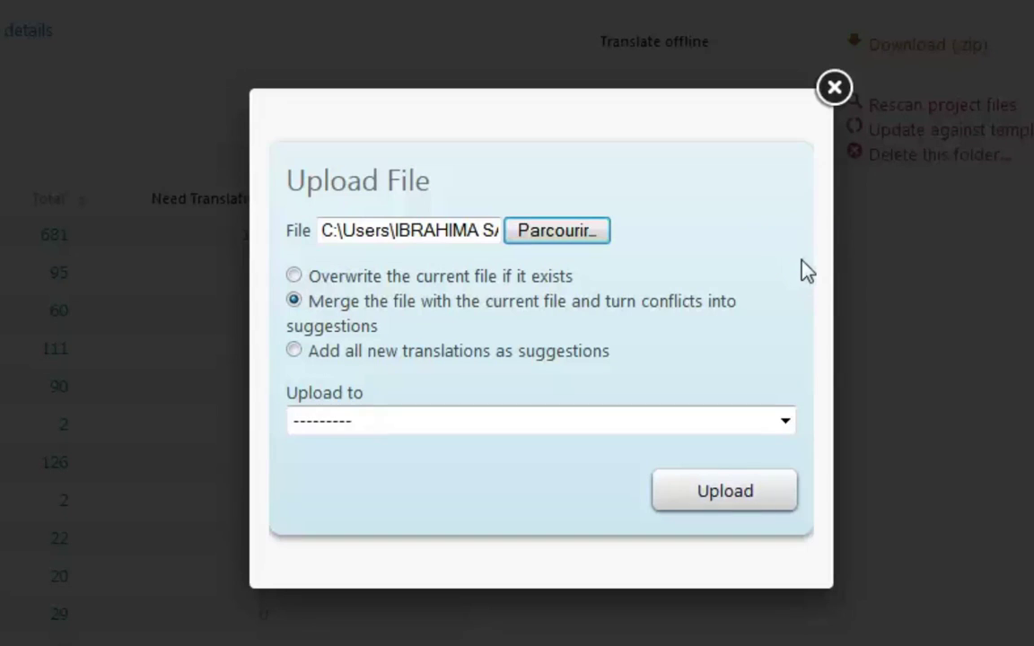
Step: Set the upload to overwrite the current file if it exists
left_click(800, 258)
left_click(778, 261)
left_click(297, 277)
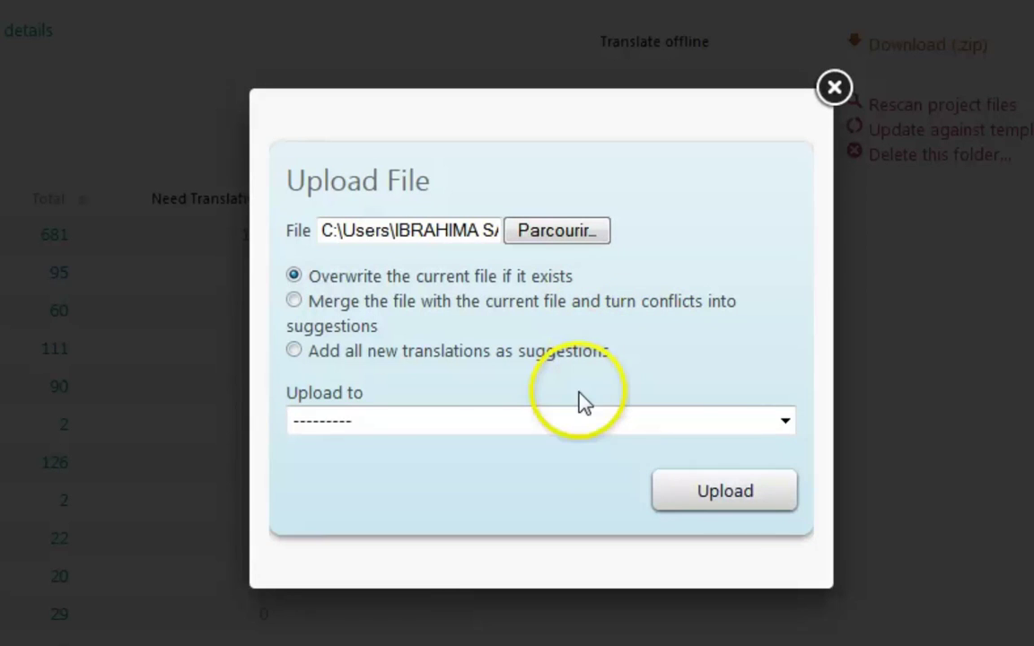
Step: Look through the list of possible upload target files and recheck the source file in the file chooser
left_click(786, 421)
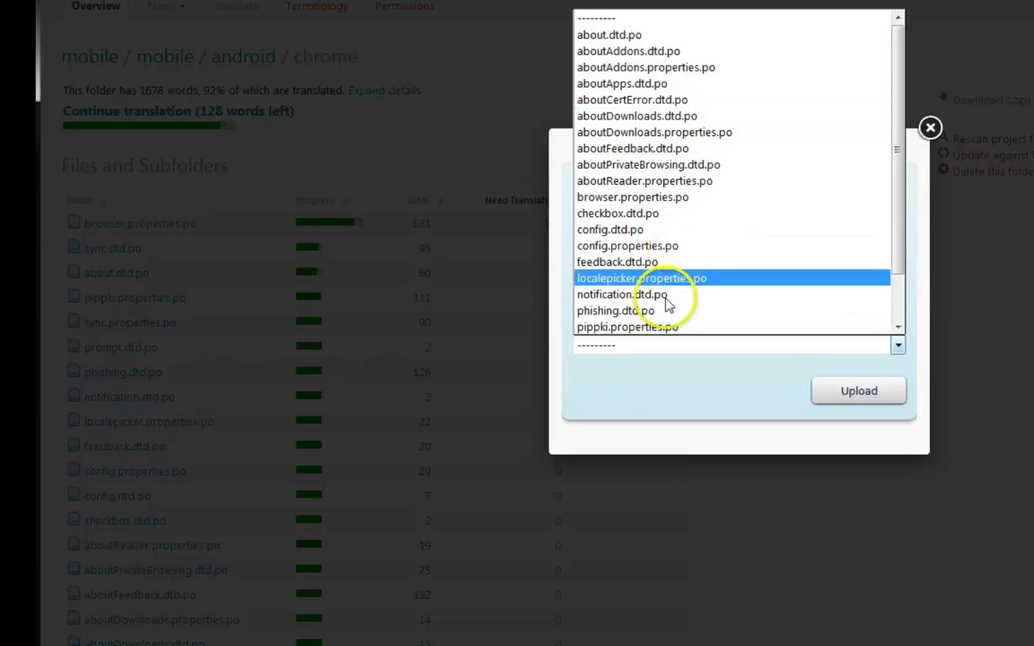
left_click(917, 300)
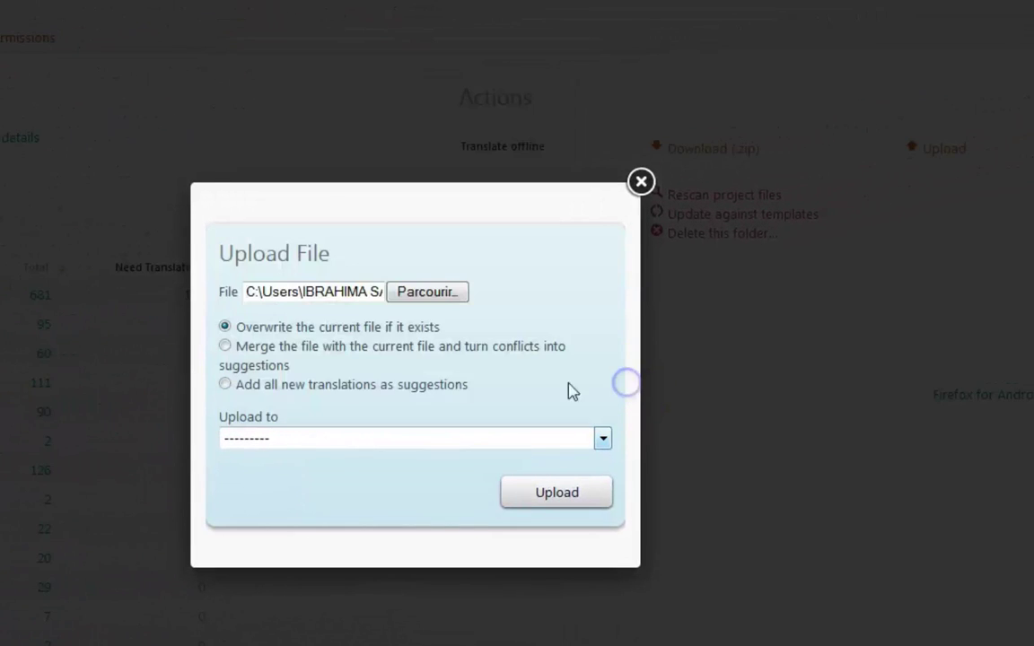
left_click(313, 439)
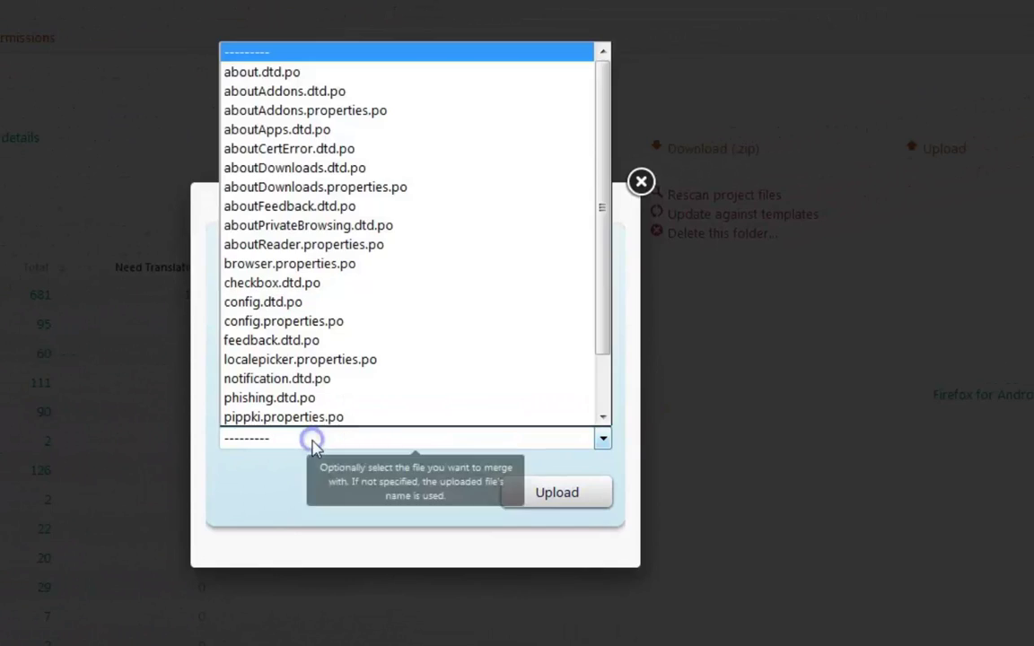
left_click(446, 153)
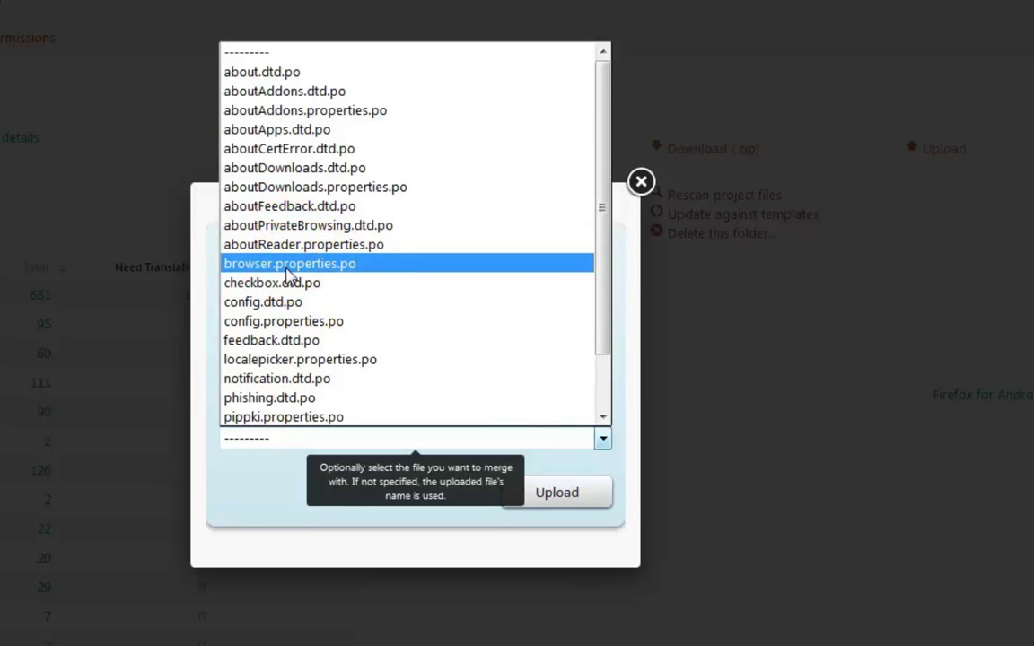
left_click(244, 502)
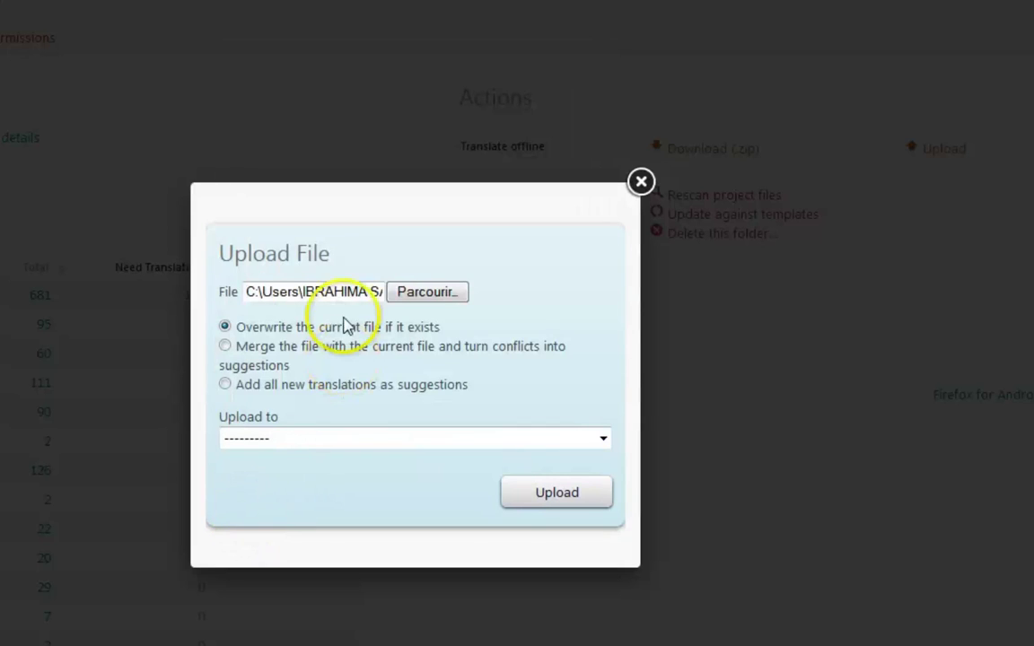
left_click(330, 294)
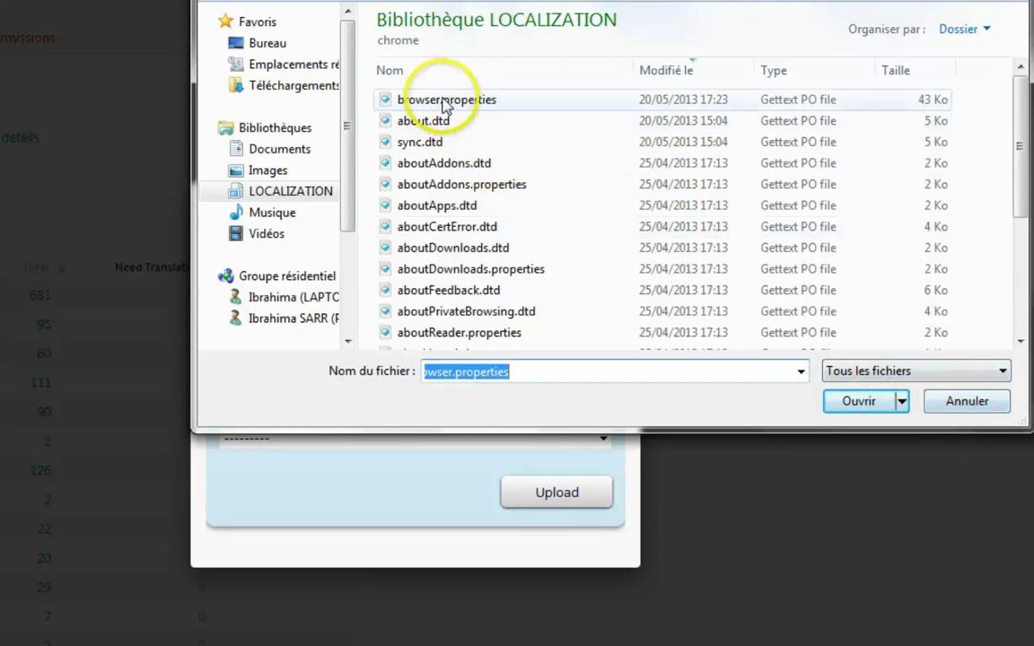
left_click(957, 401)
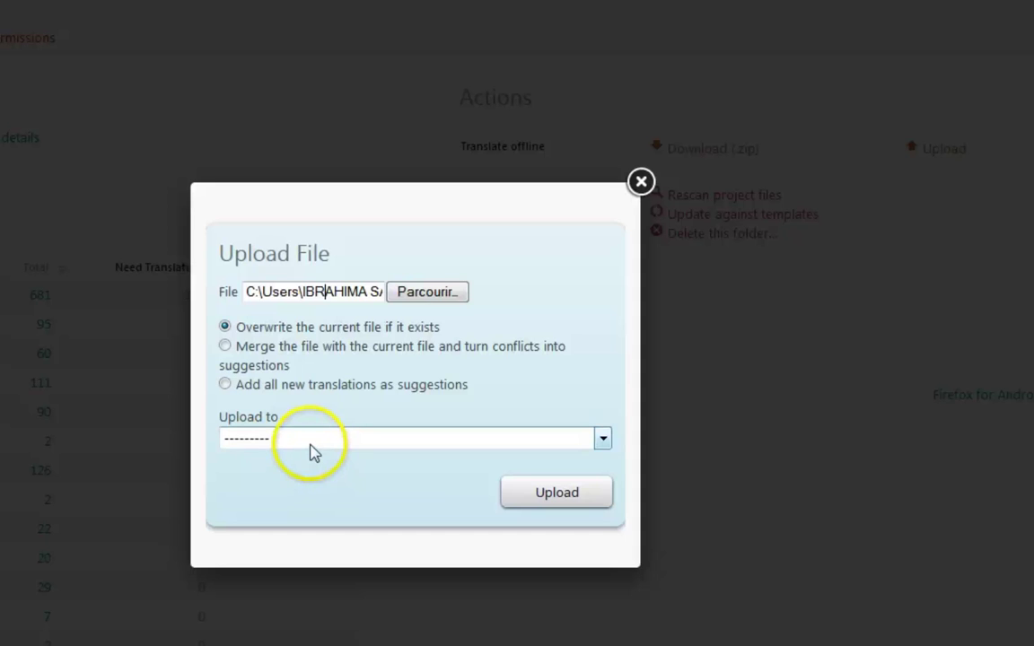
Step: Upload browser.properties.po to the chrome folder without specifying a target file
mouse_move(310, 439)
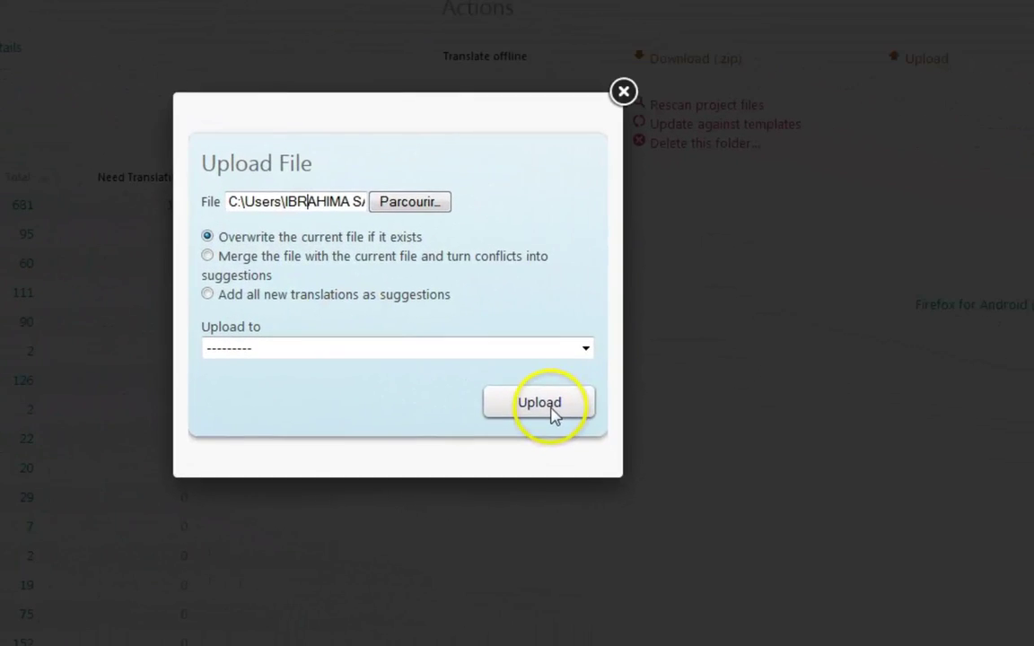
left_click(782, 458)
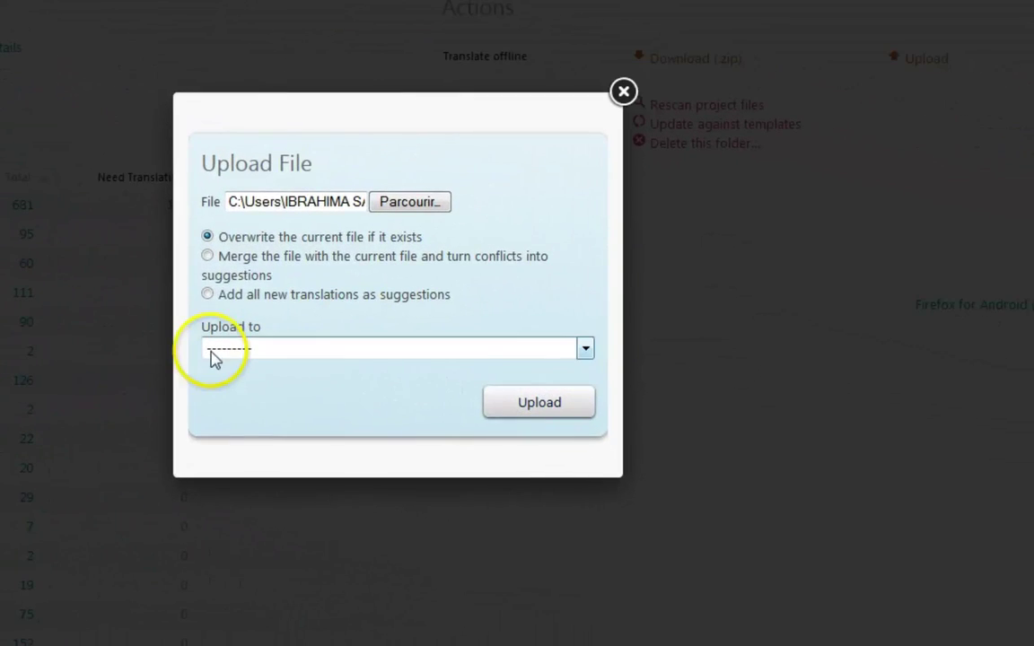
mouse_move(211, 358)
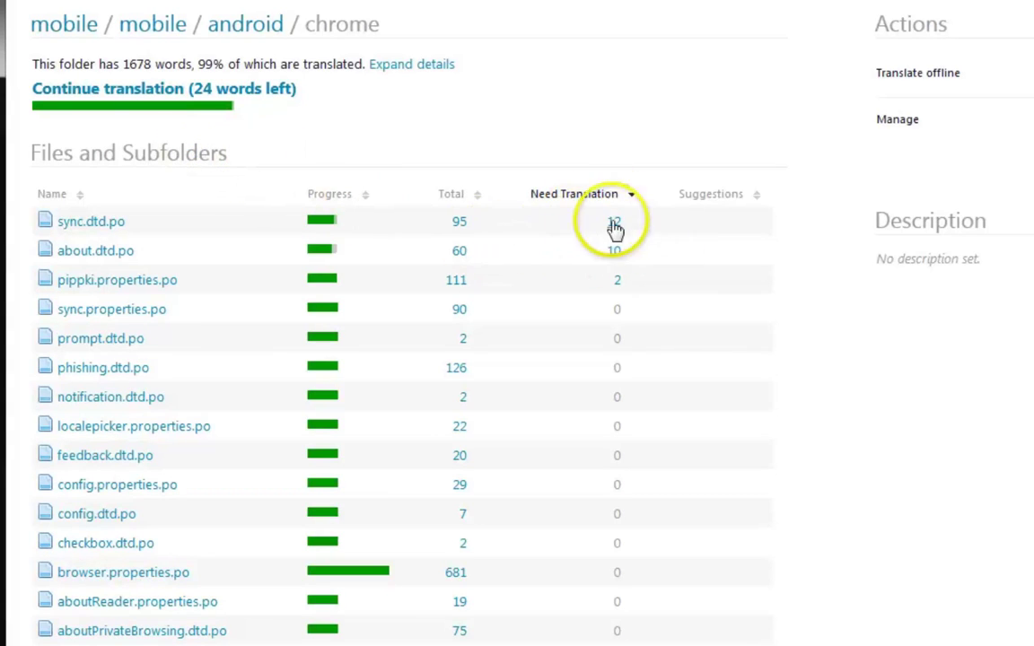
Step: Go through the project's mobile and android folders to check the words needing translation, and open the base folder
left_click(224, 32)
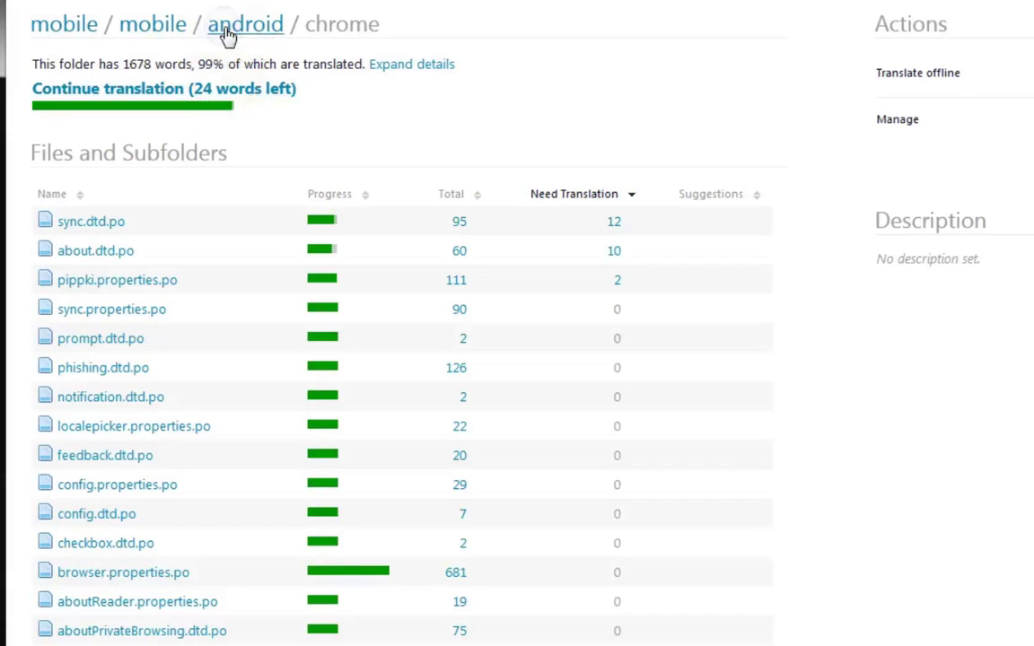
left_click(94, 34)
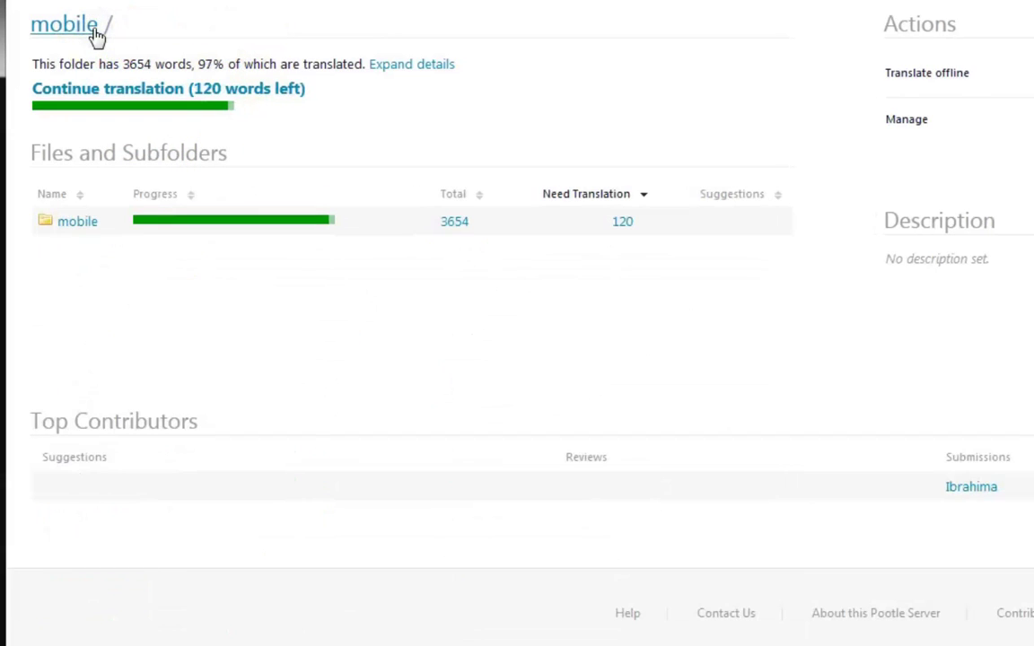
left_click(81, 222)
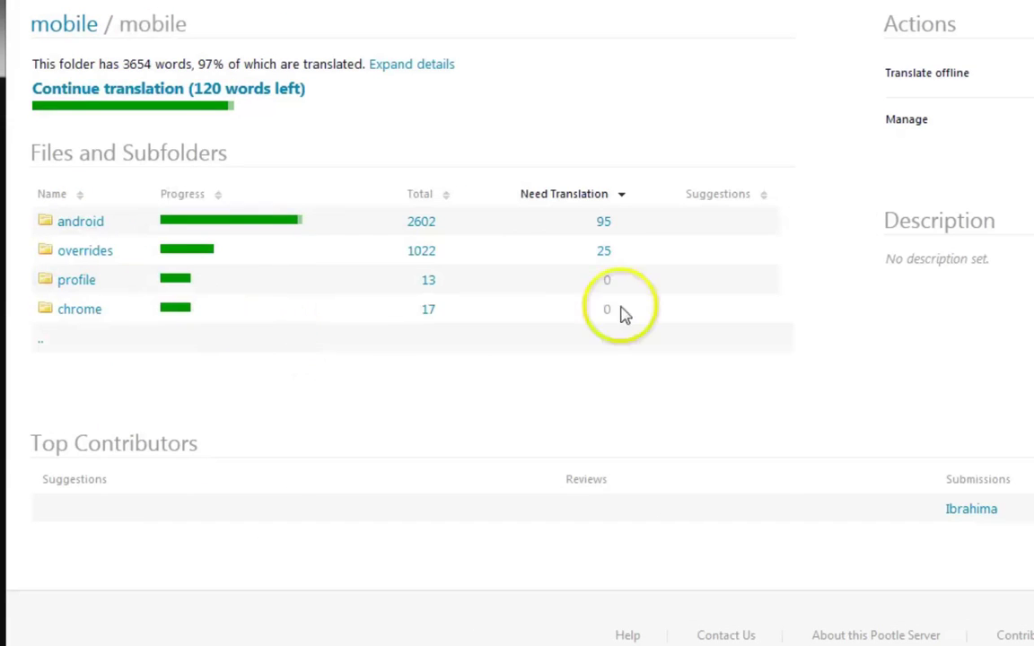
left_click(100, 223)
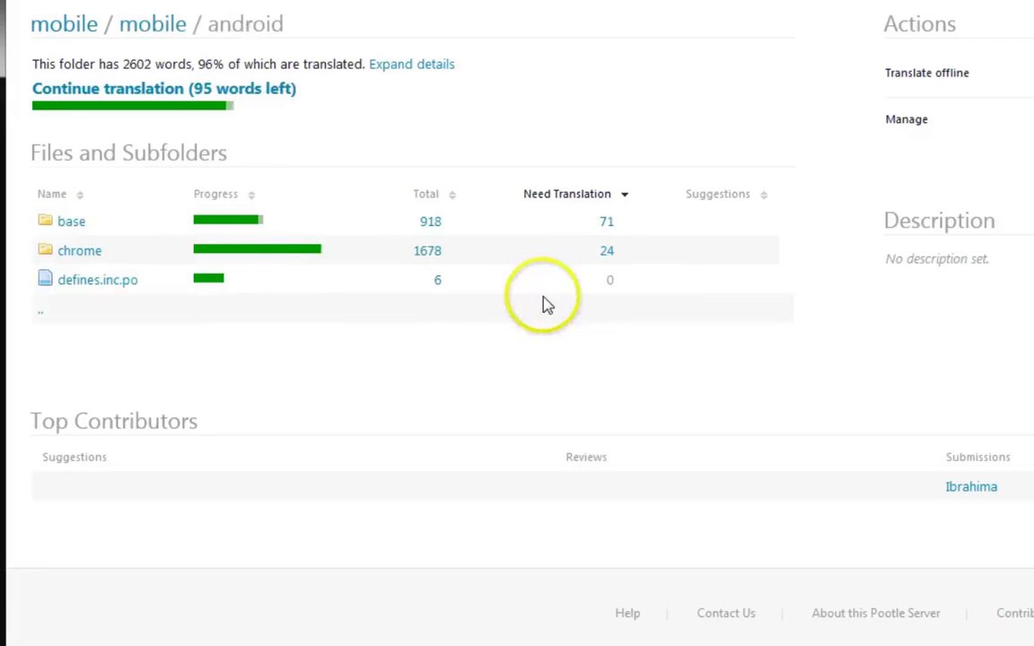
left_click(79, 223)
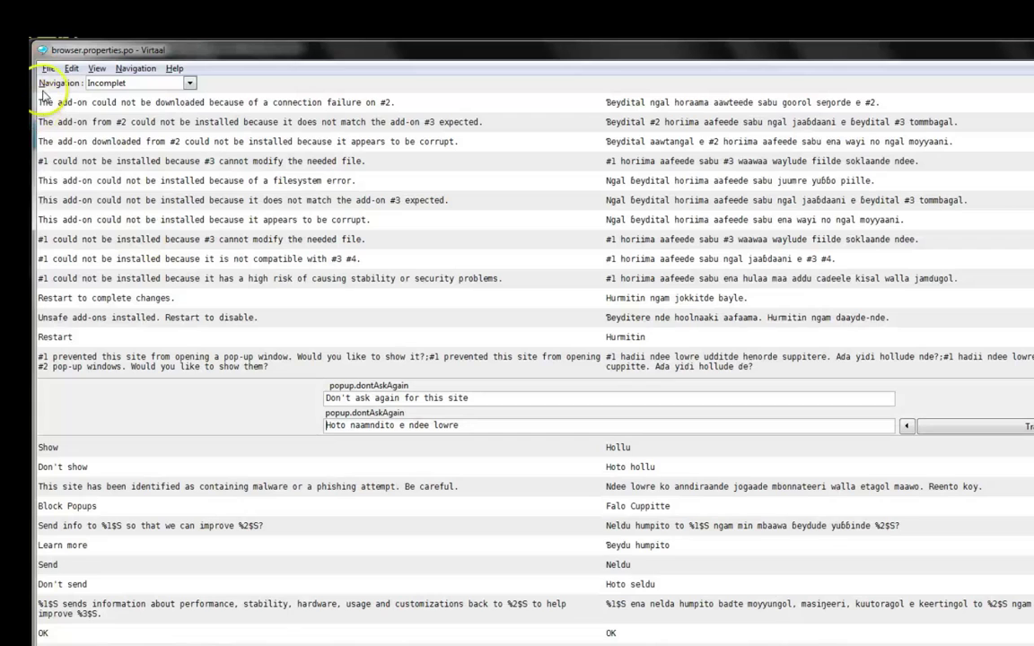
Step: Close browser.properties.po, start opening another translation file, and check in Firefox which base folder files still need translation
left_click(48, 68)
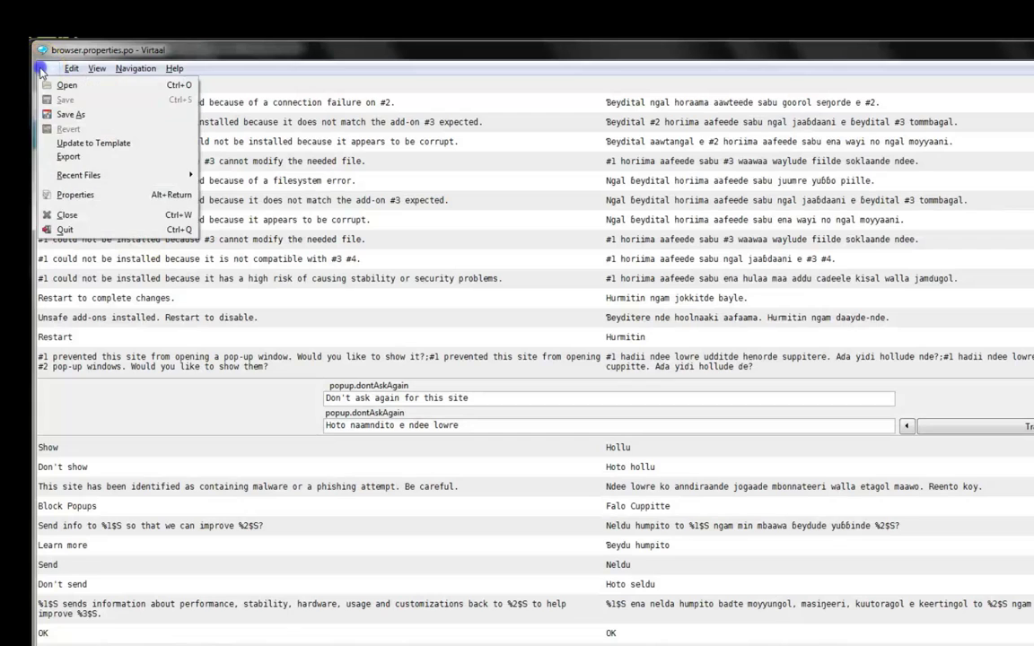
left_click(94, 212)
left_click(79, 158)
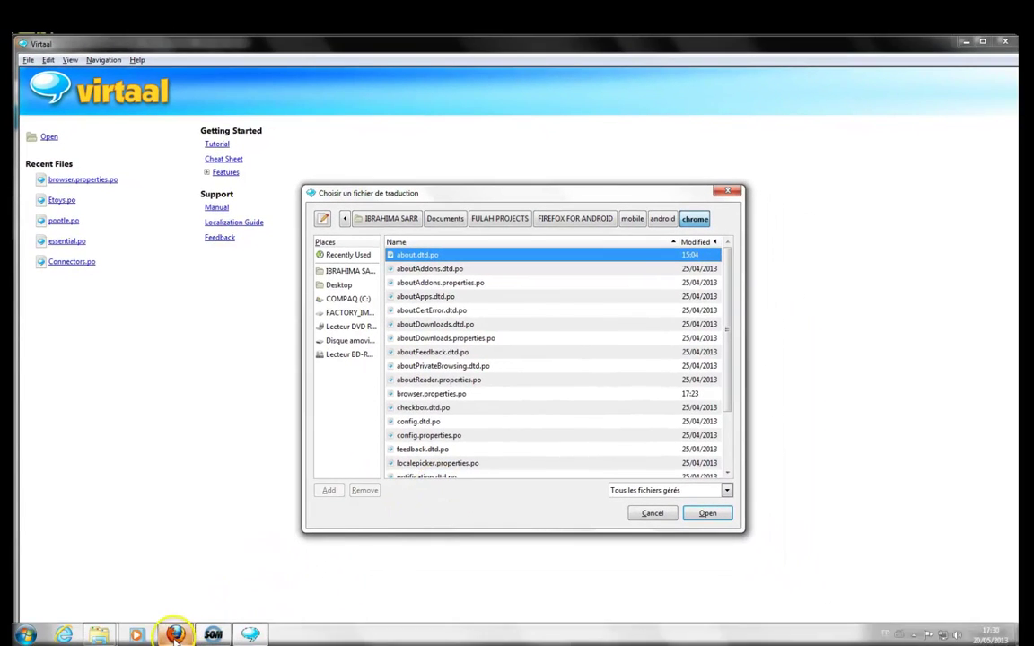
left_click(174, 628)
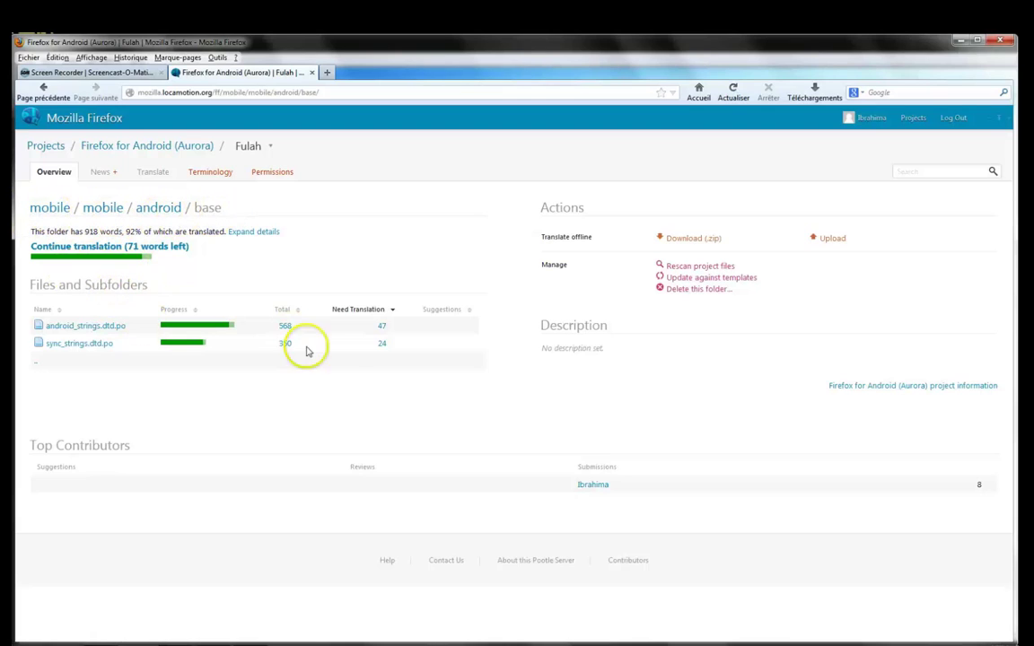
left_click(258, 628)
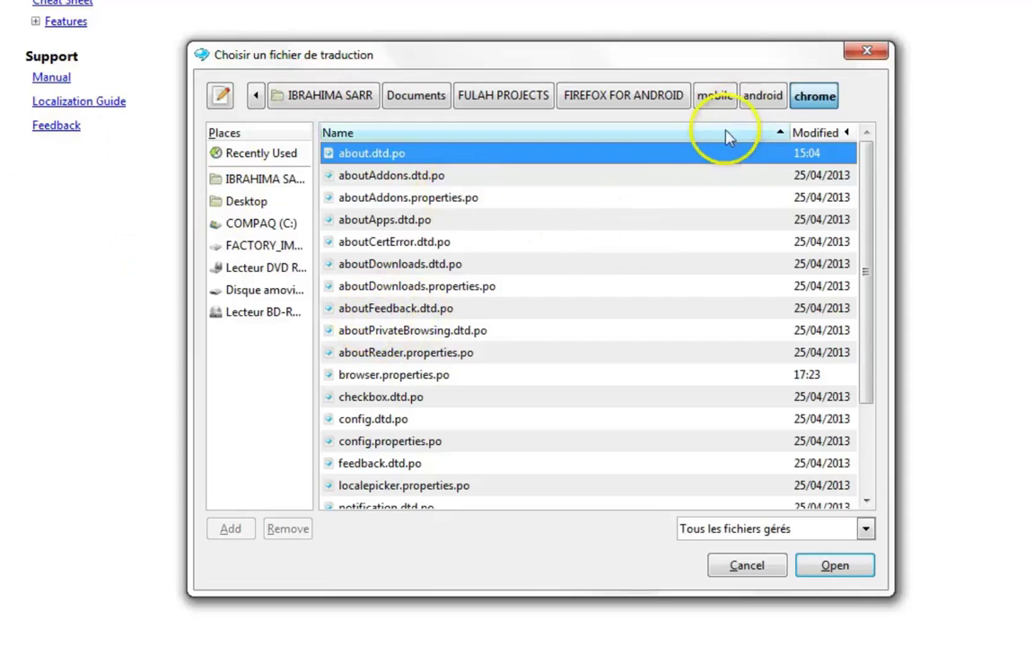
Step: Open android_strings.dtd.po from the mobile/android/base folder in Virtaal
left_click(763, 95)
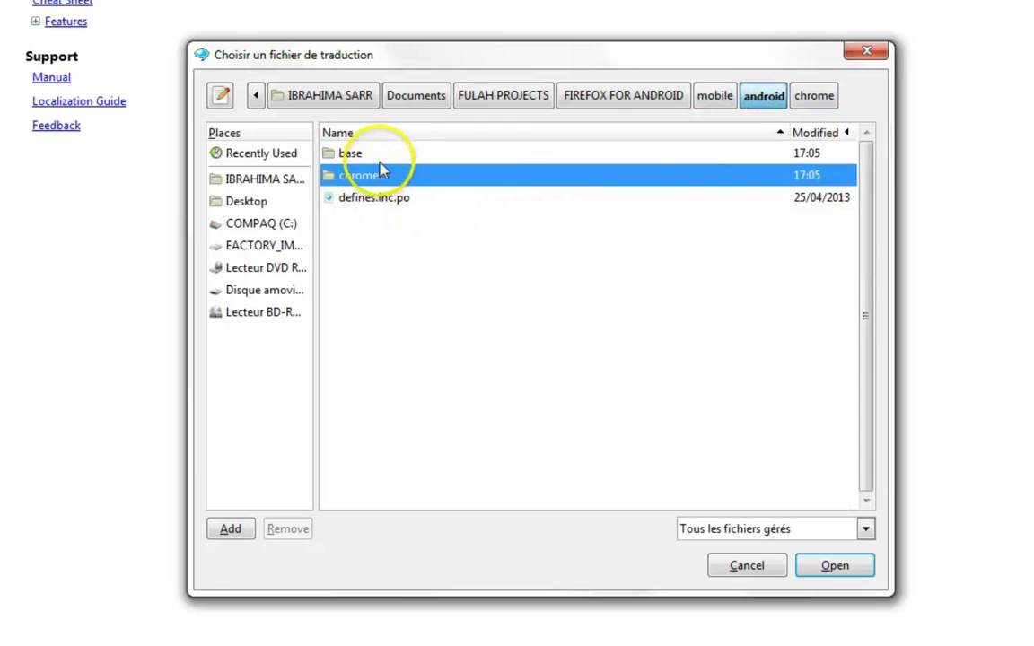
left_click(711, 96)
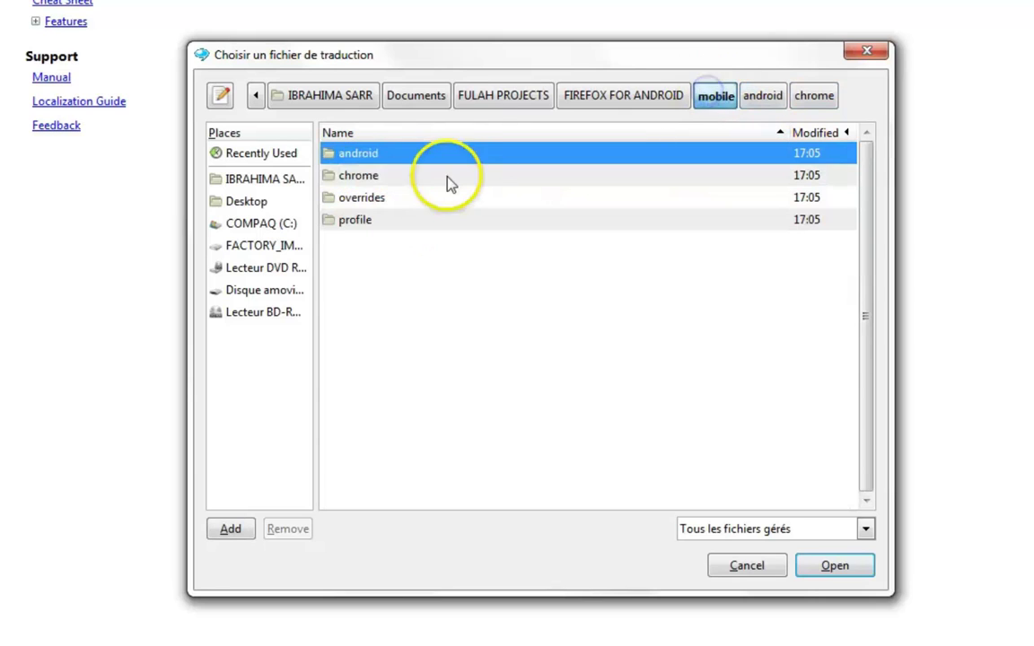
double_click(375, 157)
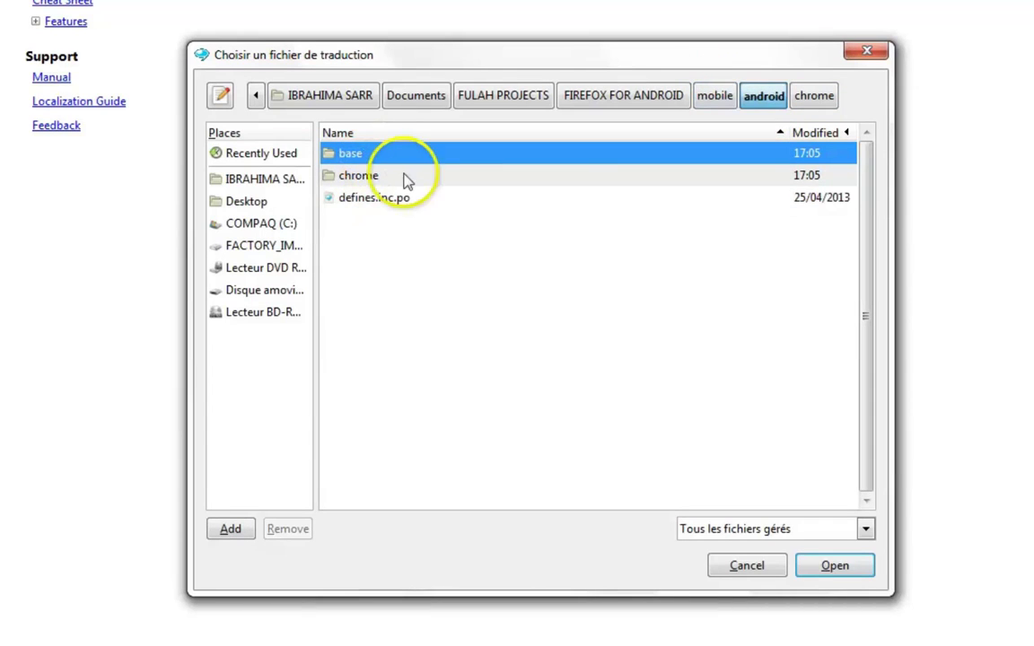
double_click(362, 154)
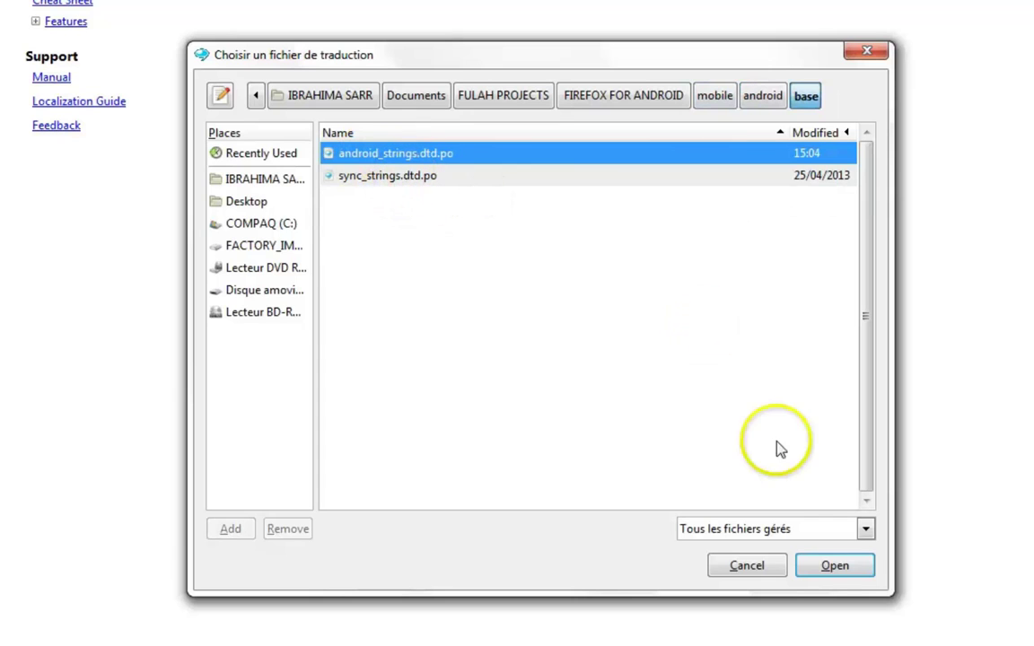
left_click(798, 570)
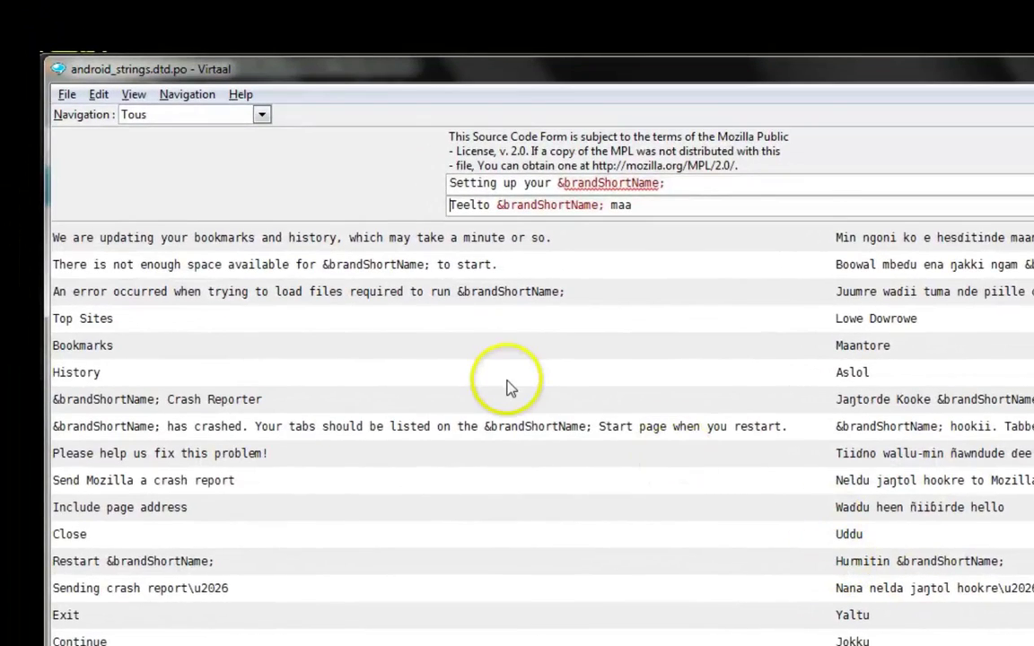
Step: Find the font size preview paragraph about the quick orange fox and accept its existing Fulah translation as is
scroll(423, 321, "down", 5)
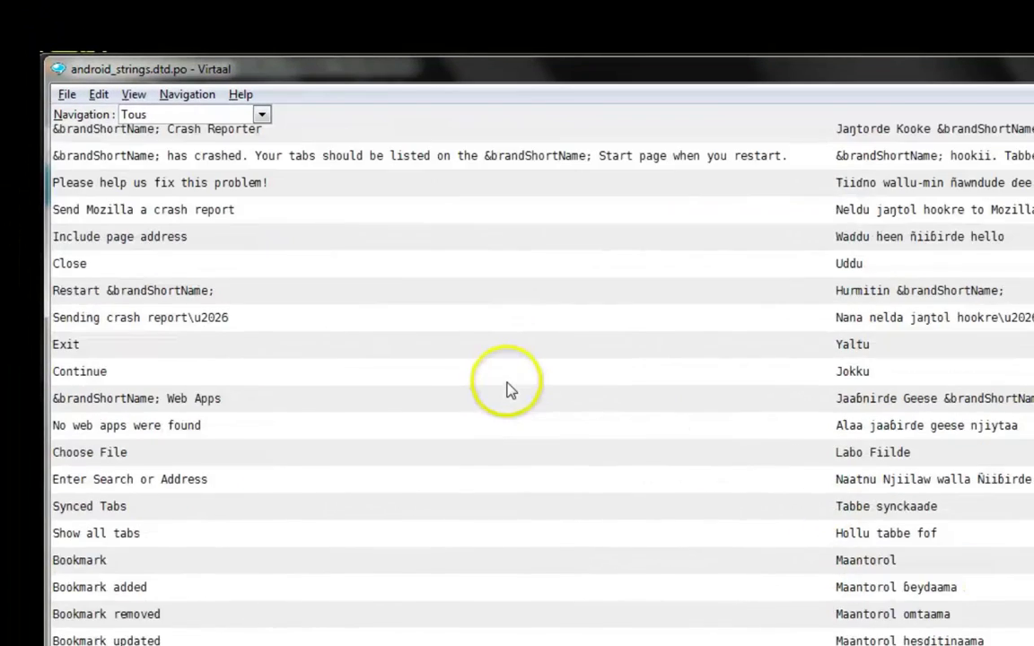
scroll(507, 390, "down", 8)
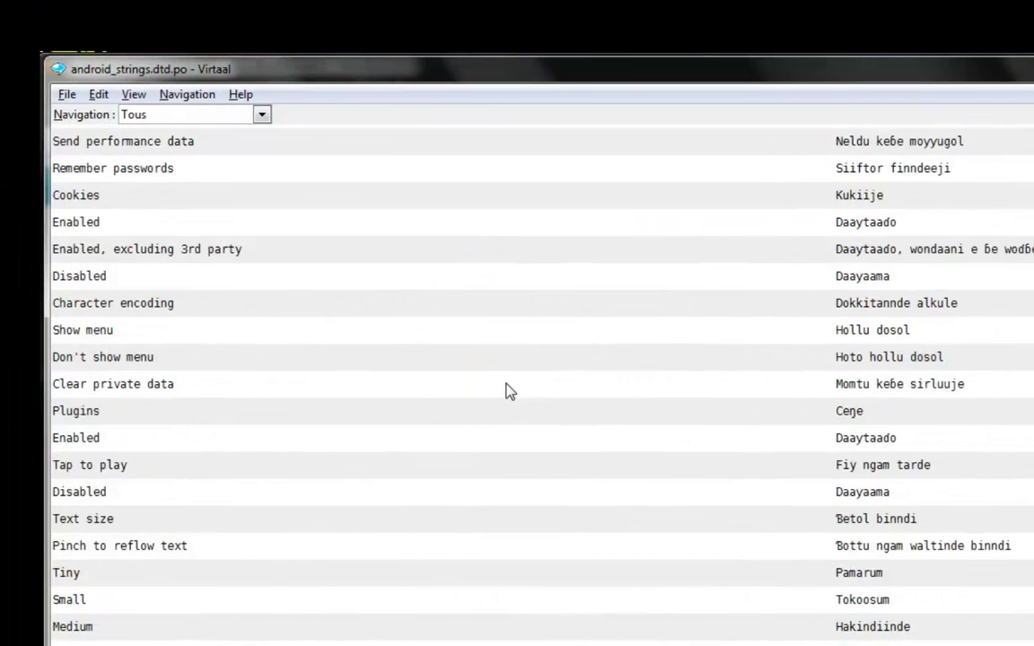
scroll(507, 391, "down", 3)
scroll(507, 390, "down", 13)
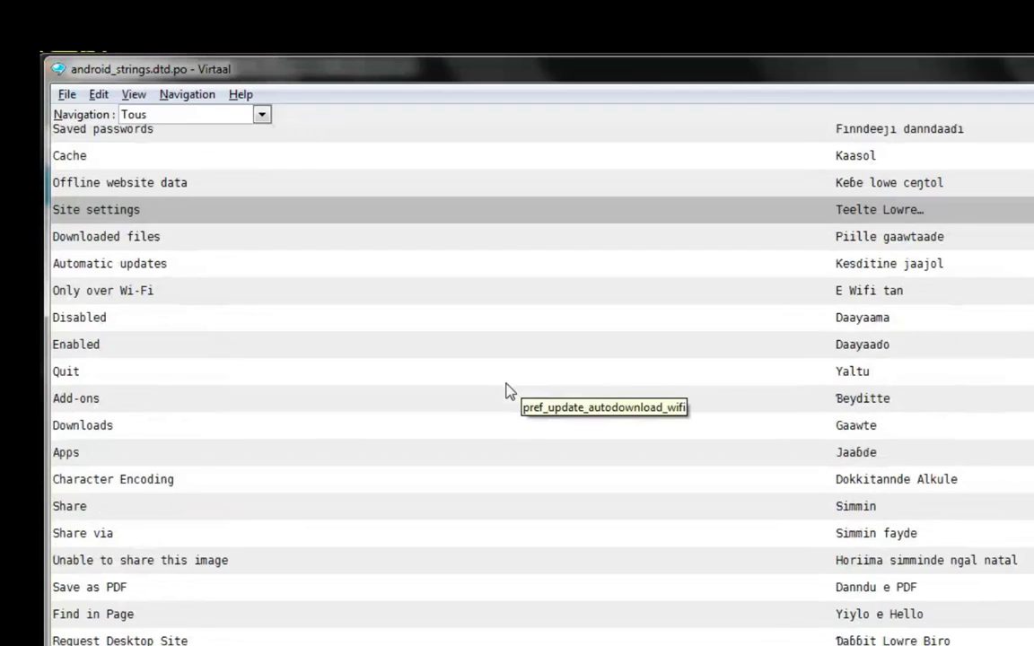
scroll(507, 390, "down", 19)
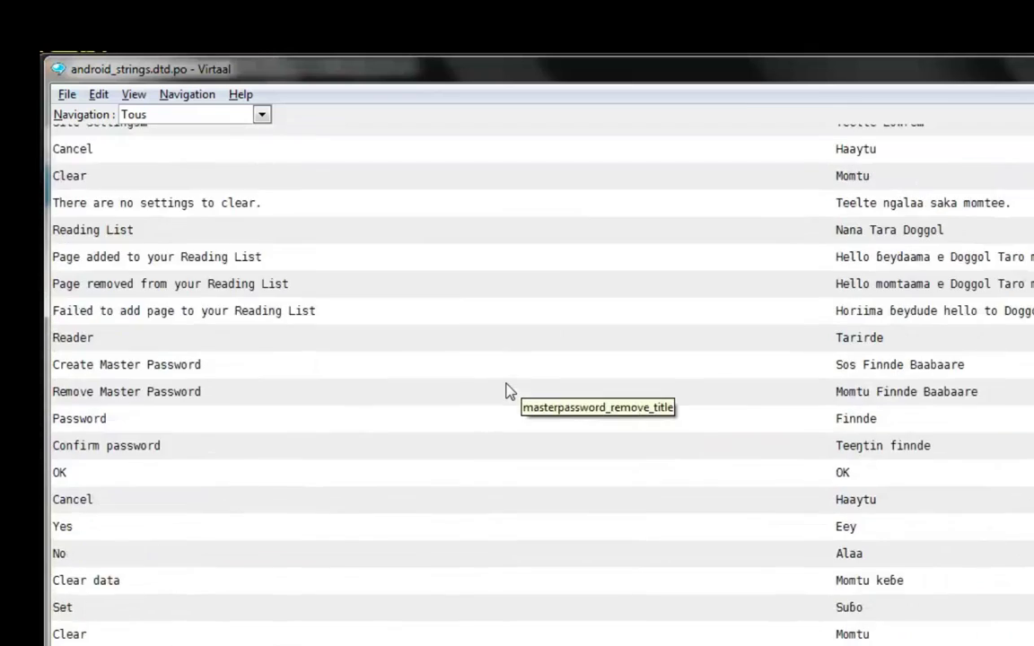
scroll(507, 390, "up", 20)
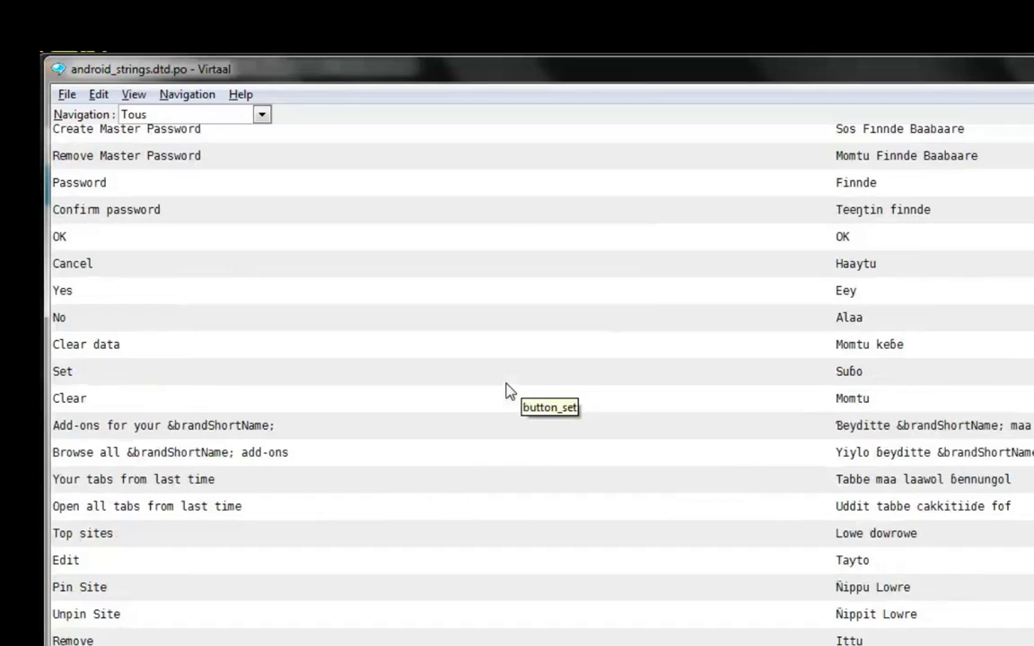
scroll(507, 390, "up", 13)
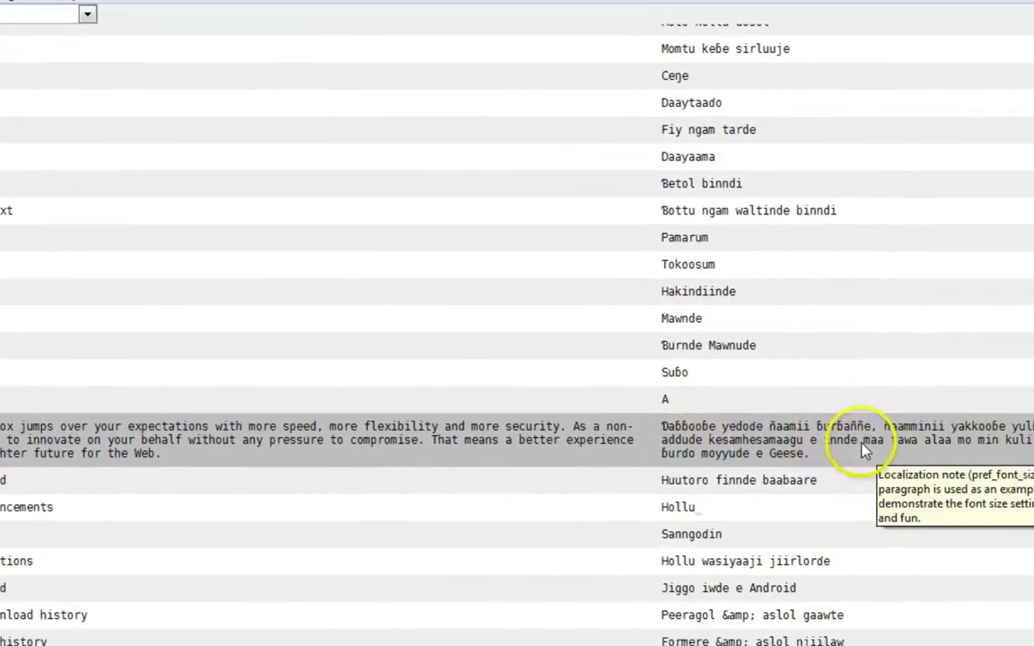
left_click(1005, 543)
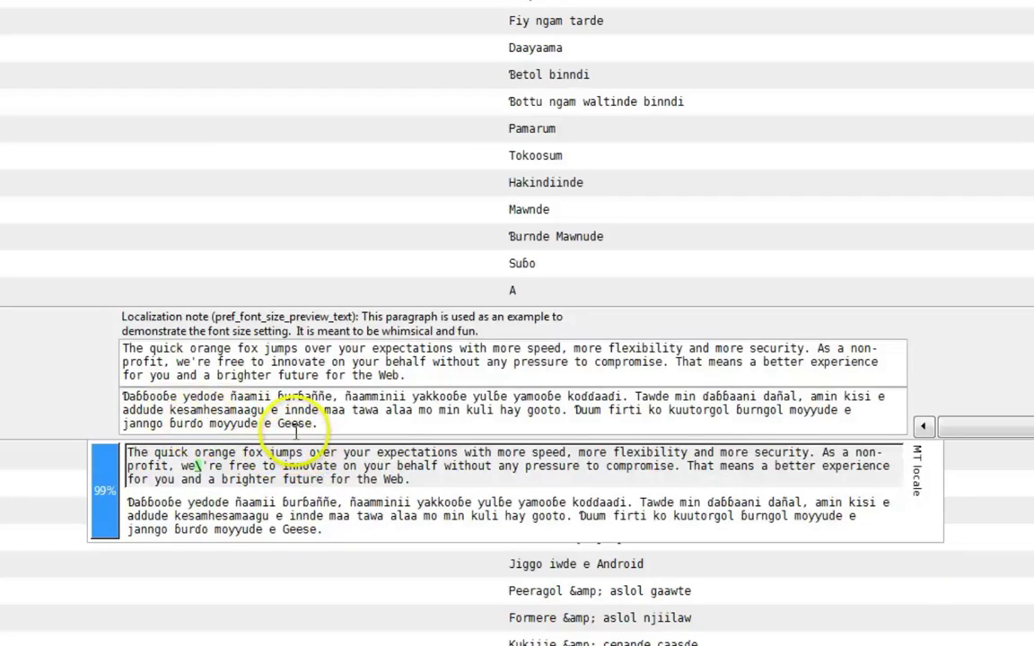
left_click(213, 521)
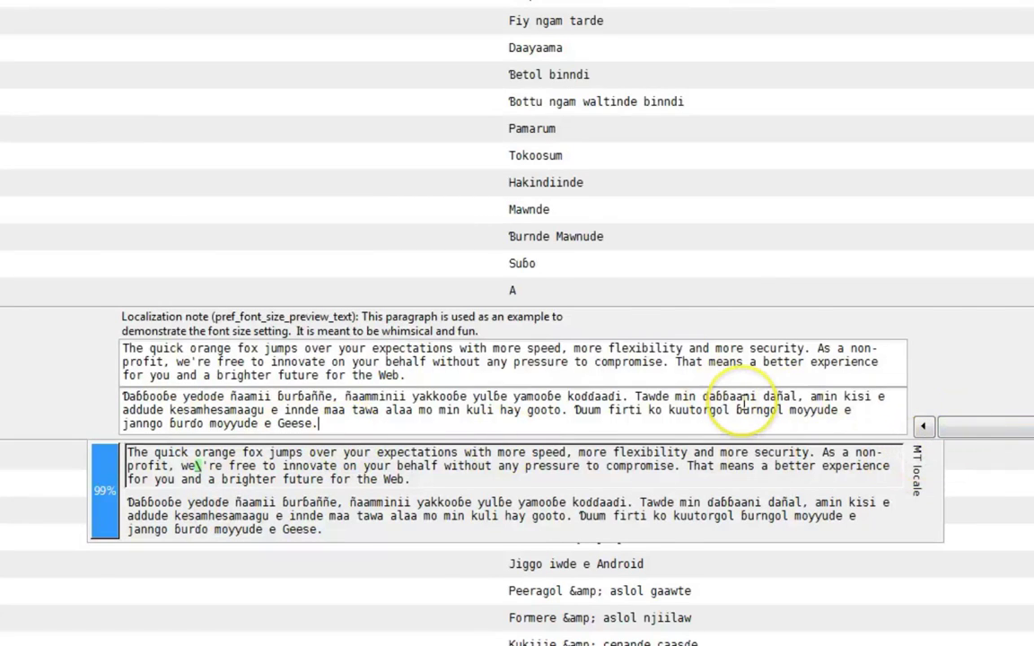
key("Return")
Step: Change the translation of the "Site settings" string to "Teelte lowre" and go on to the following string
left_click(592, 639)
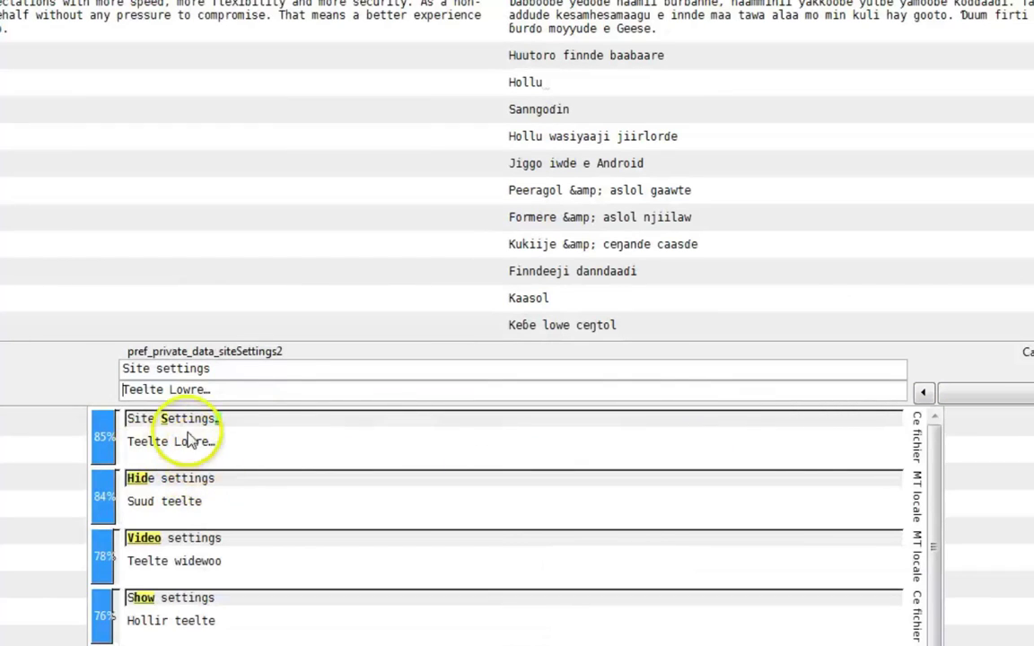
left_click(267, 390)
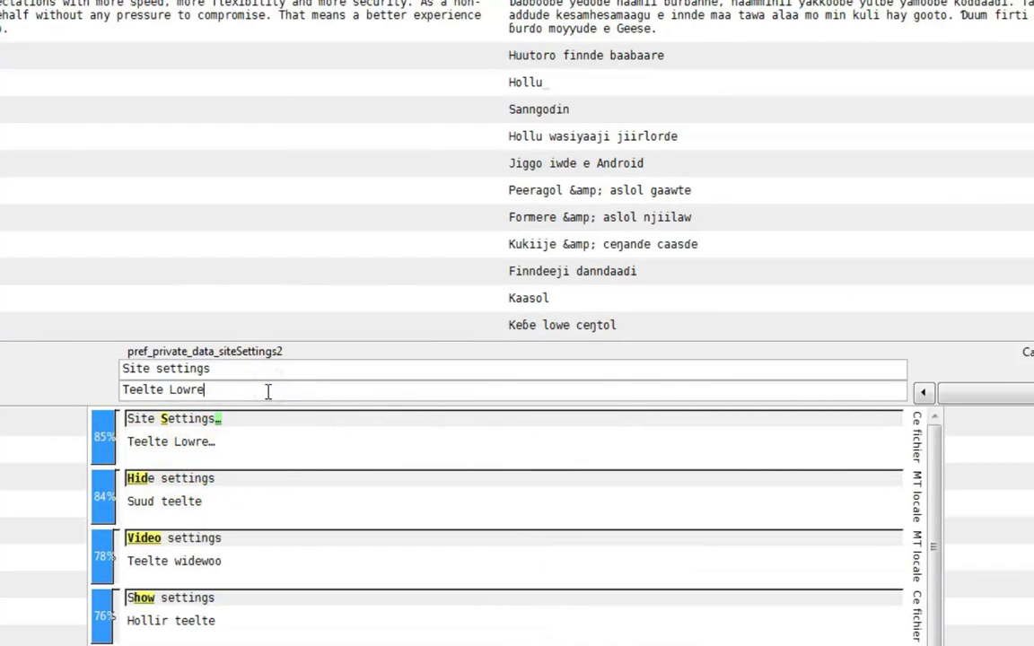
left_click(278, 392)
type("lo")
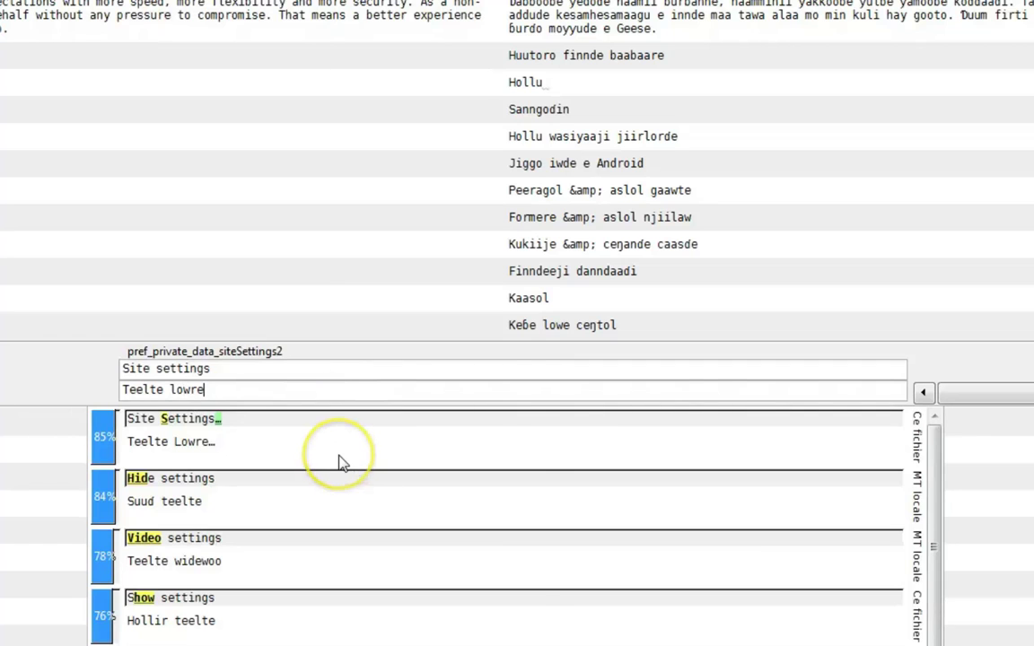
key("Return")
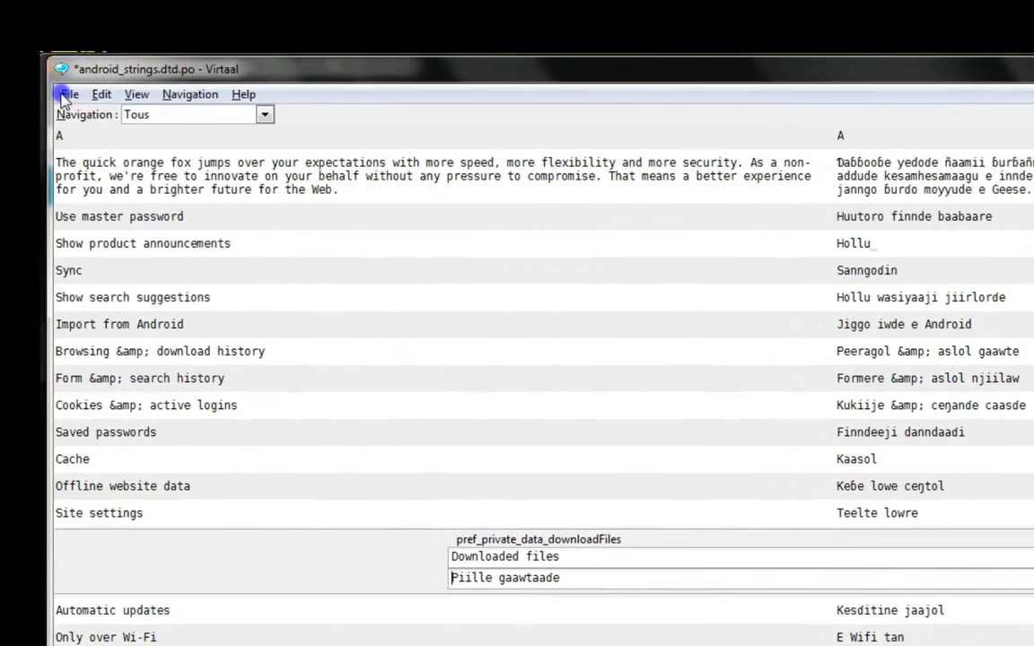
Step: Save android_strings.dtd.po and check its translated word and string statistics in the file properties
left_click(65, 95)
left_click(92, 137)
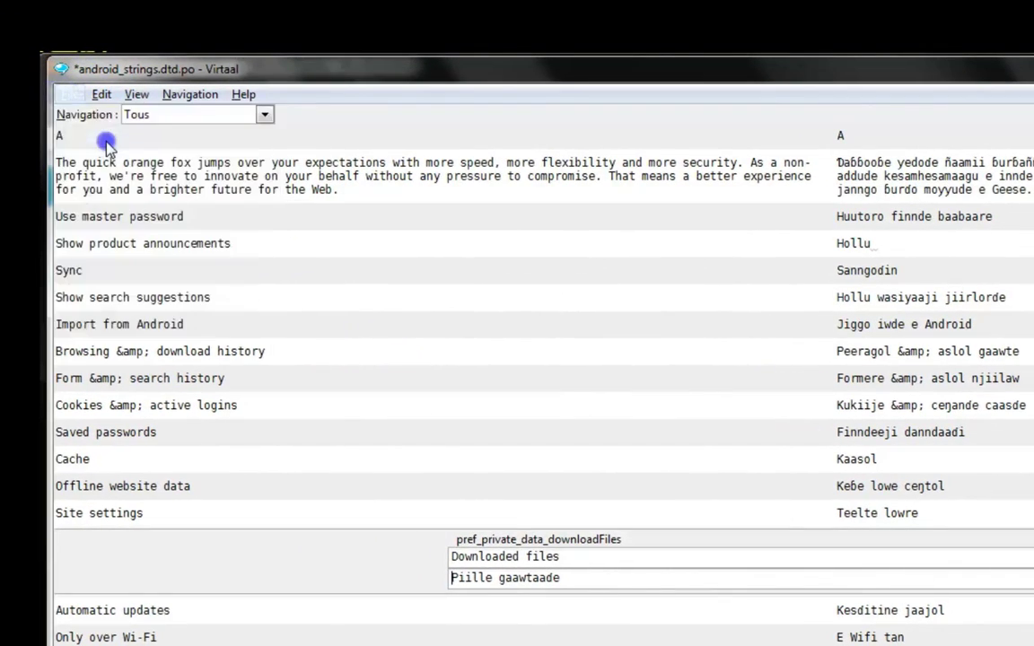
left_click(69, 95)
left_click(107, 269)
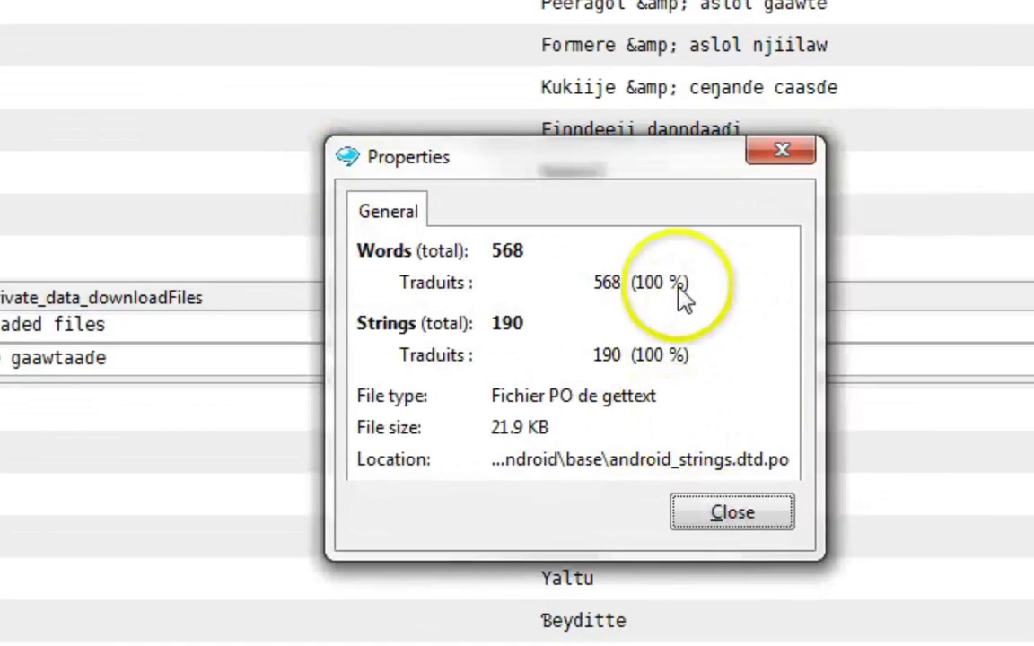
left_click(723, 516)
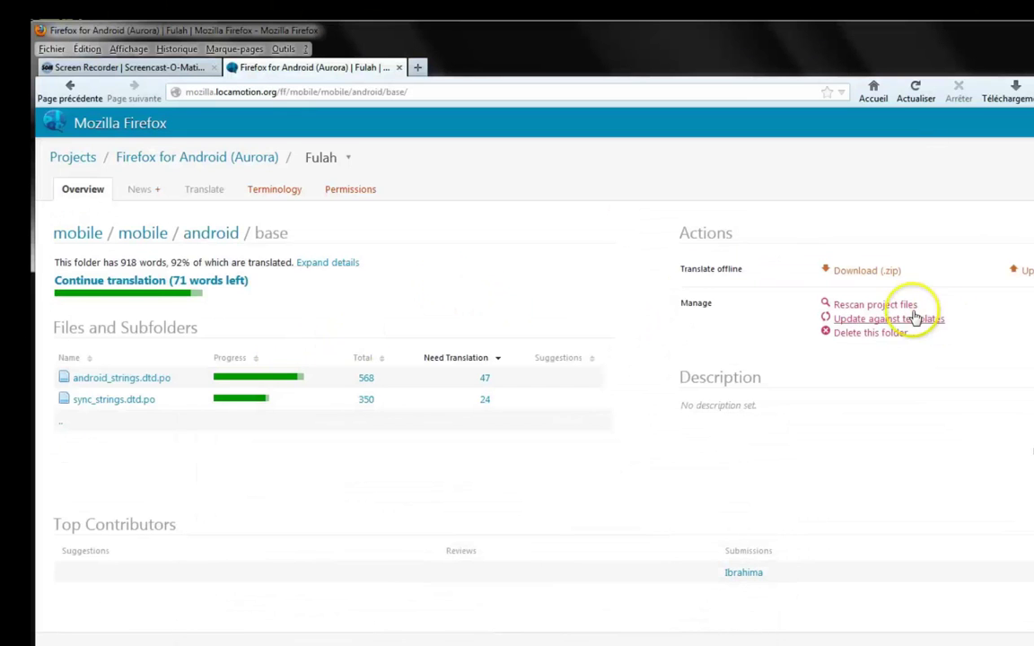
Step: Set up an upload to the base folder in Firefox with android_strings.dtd.po from mobile/android/base, overwriting the current file if it exists
left_click(1018, 175)
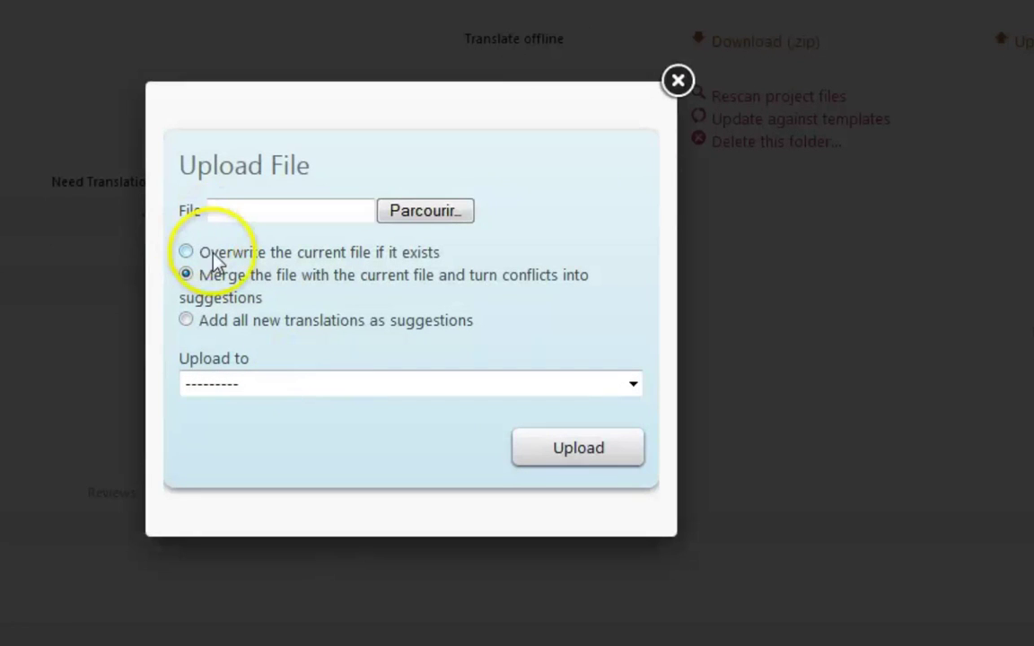
left_click(429, 211)
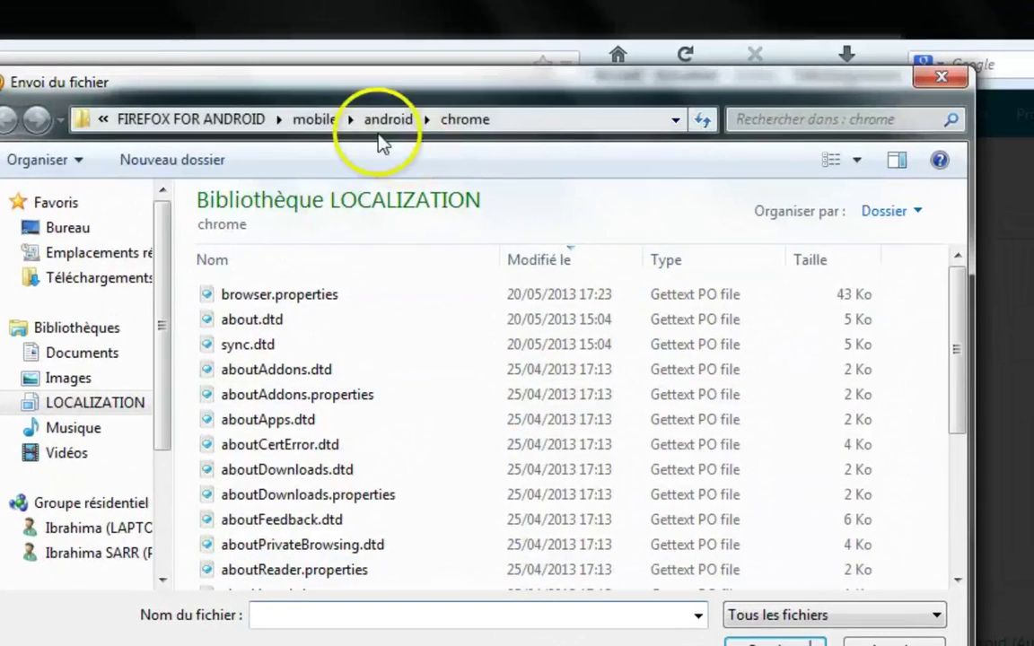
left_click(332, 120)
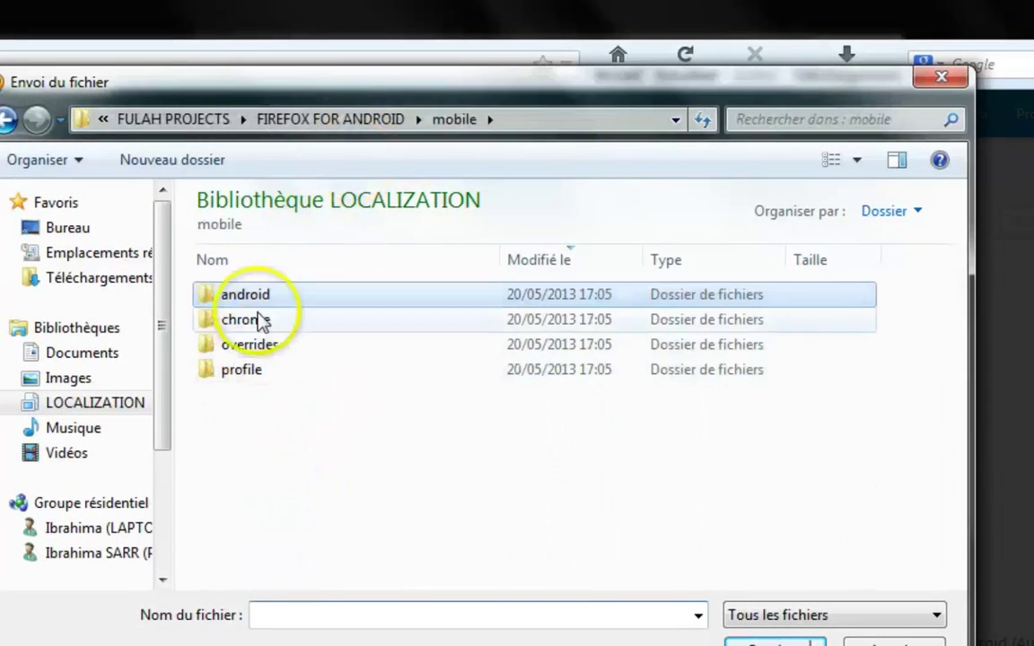
double_click(259, 296)
left_click(254, 295)
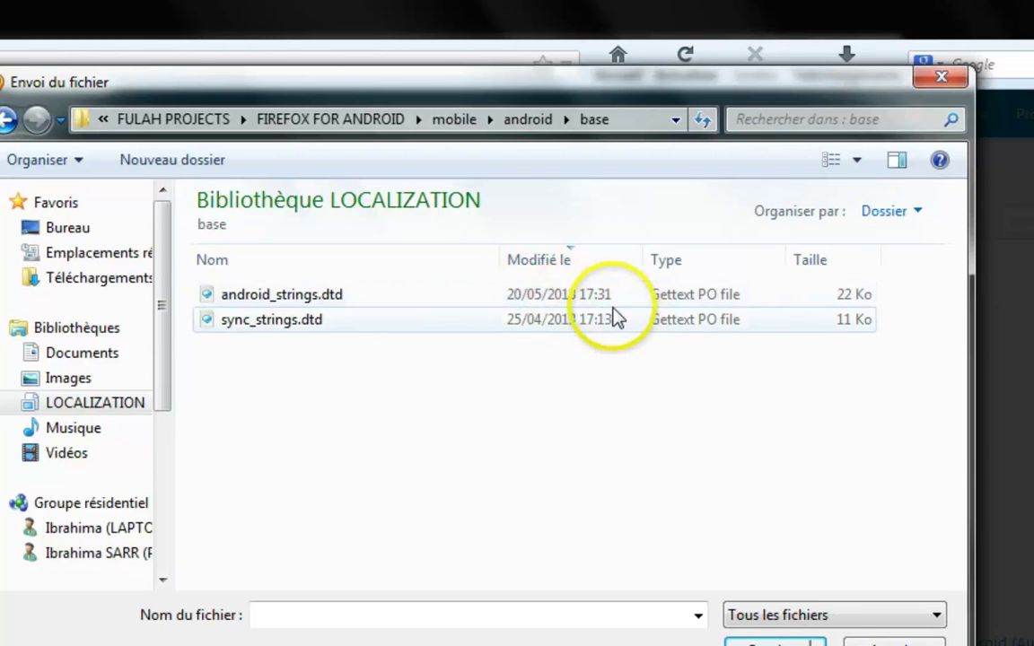
left_click(278, 296)
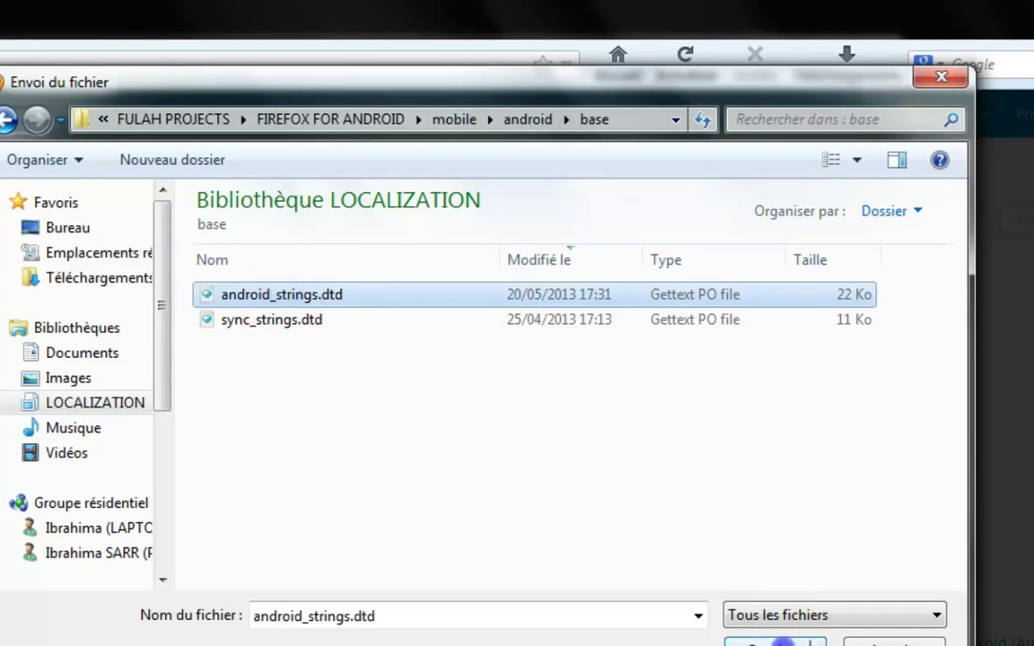
left_click(771, 642)
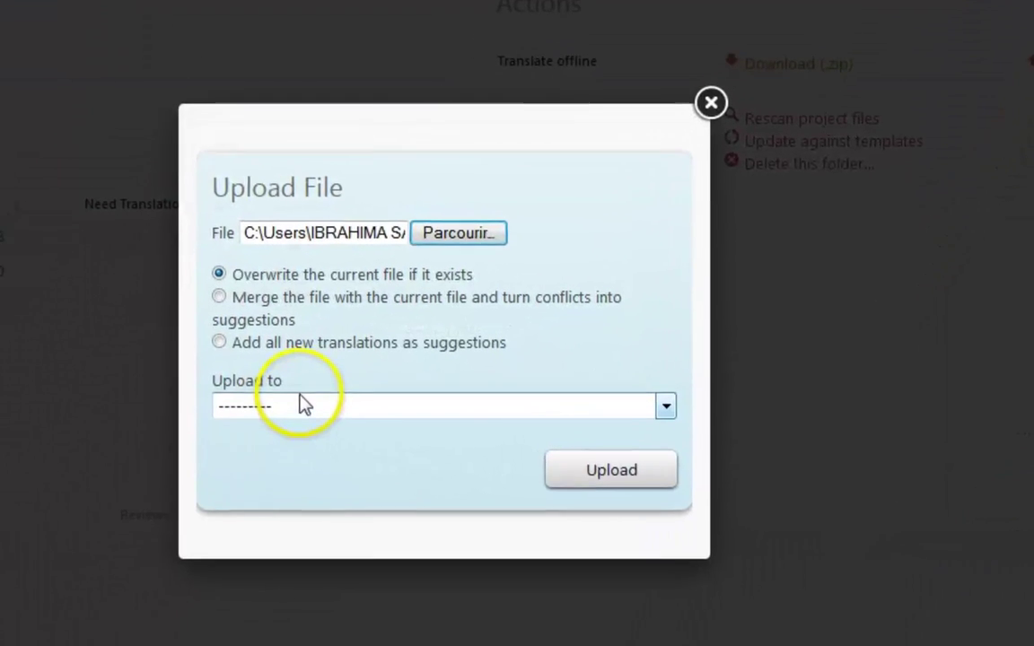
Step: Review the possible upload target files, leave the target unspecified, and upload android_strings.dtd.po
left_click(113, 645)
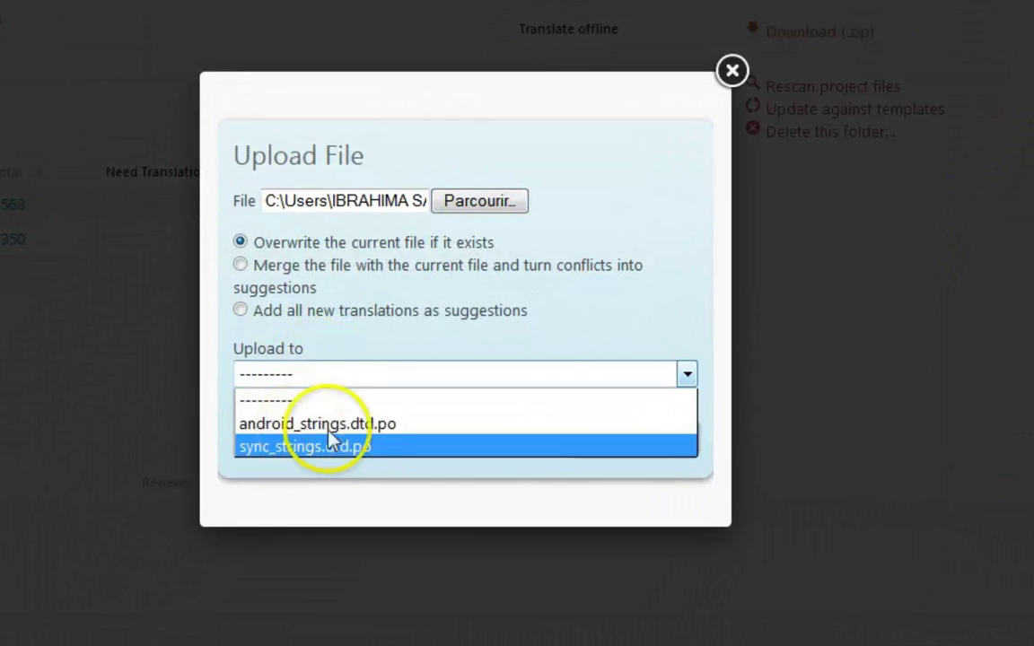
left_click(569, 318)
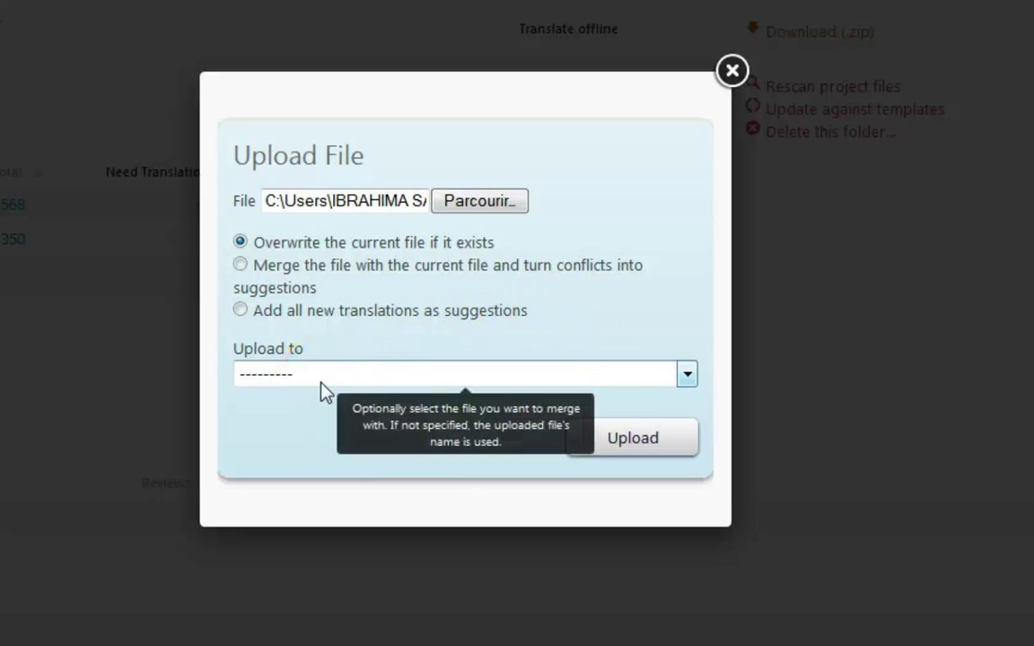
left_click(633, 449)
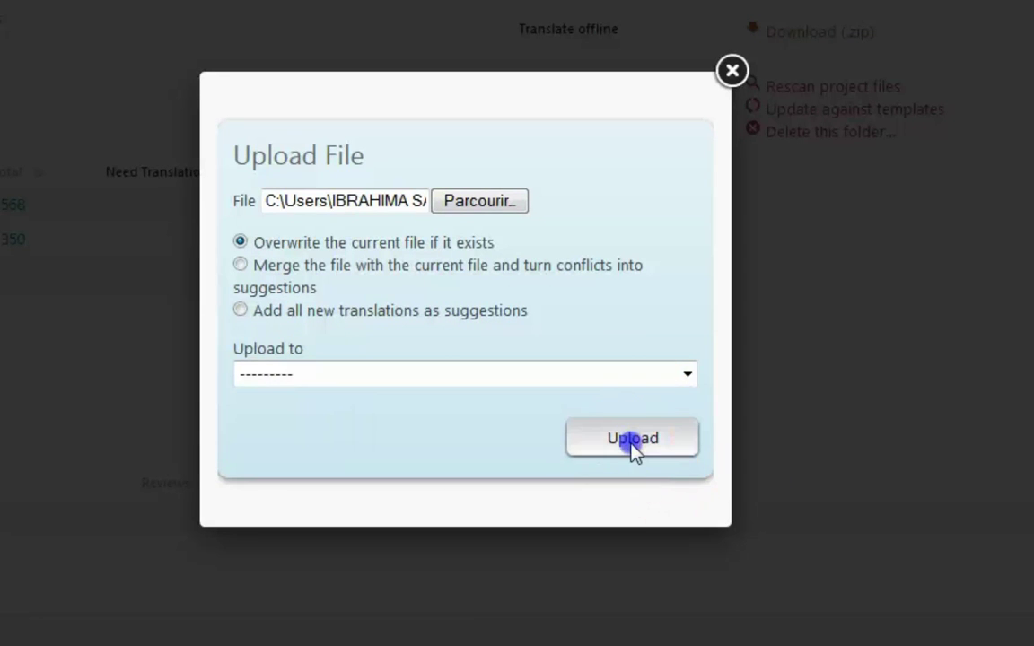